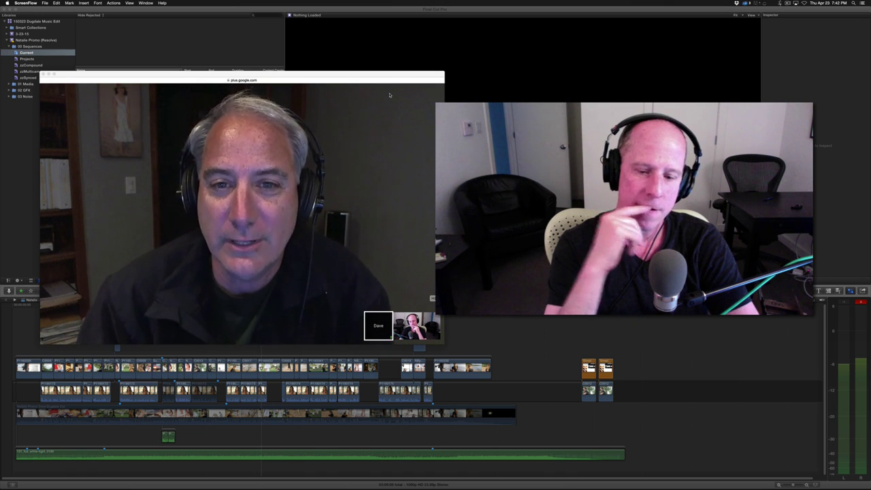
Bring Final Cut Pro forward and delete the group of leftover clips sitting past the end of the edit
click(467, 459)
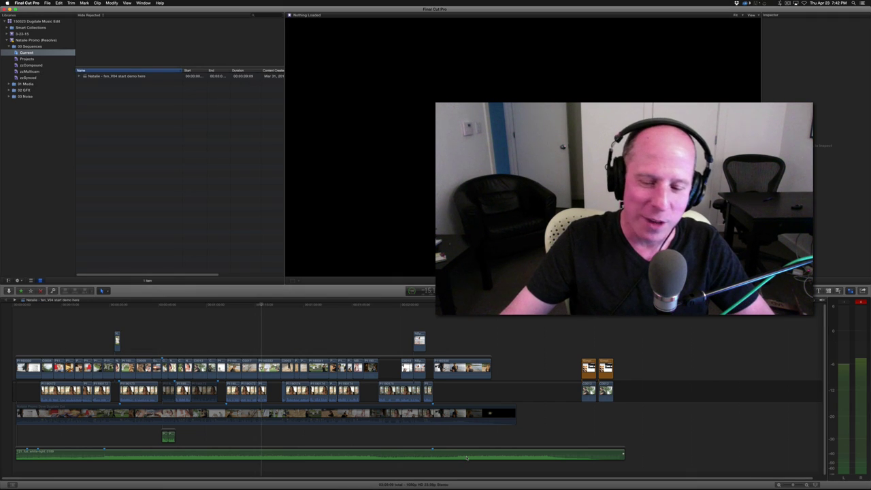
click(467, 458)
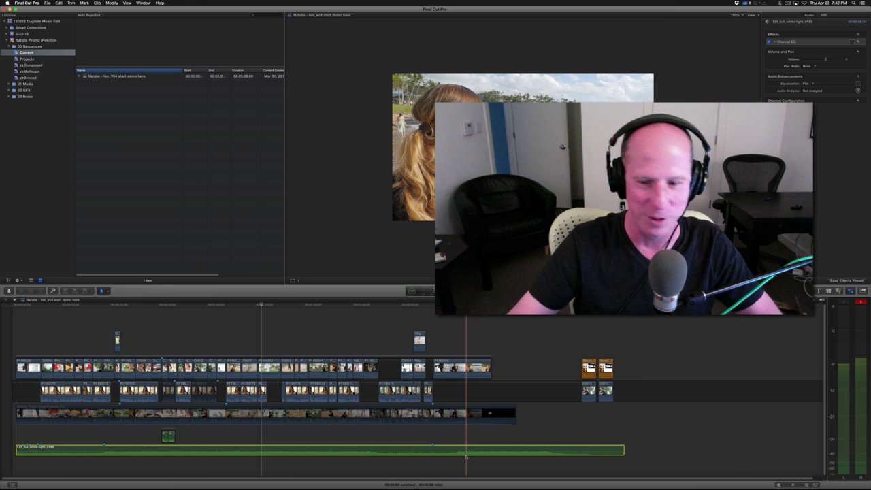
drag(633, 399, 583, 359)
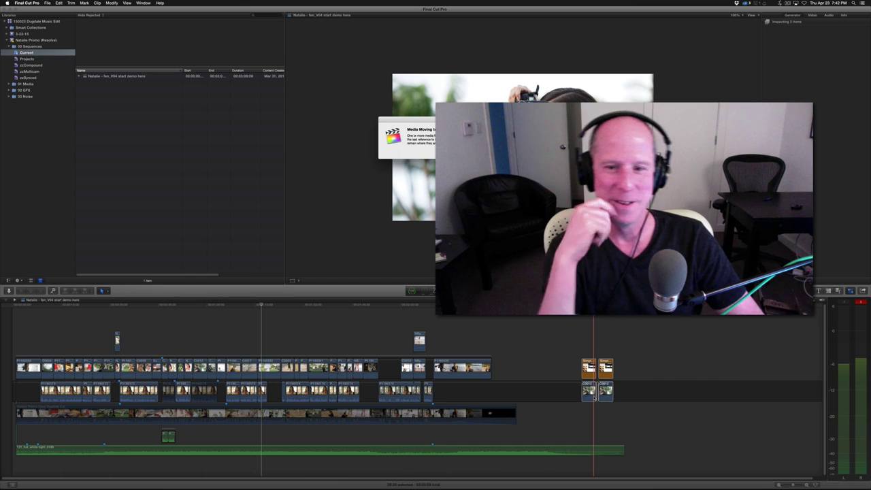
key(Delete)
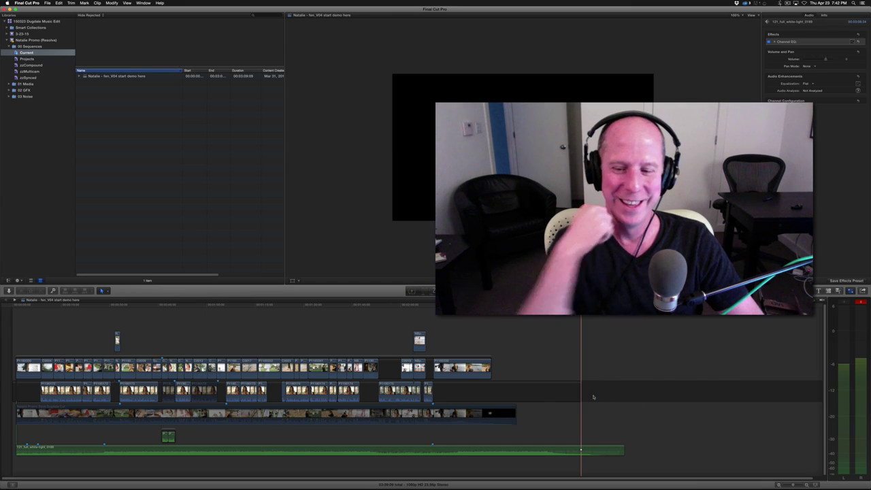
key(super+Tab)
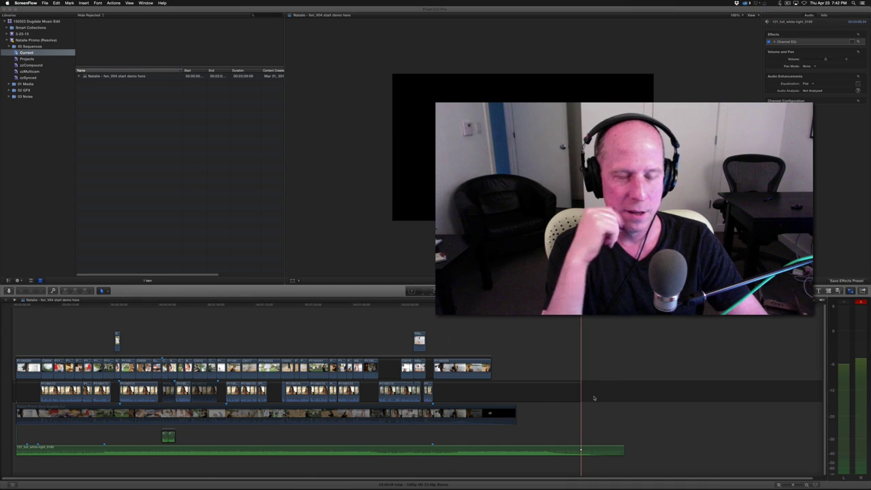
key(super+Tab)
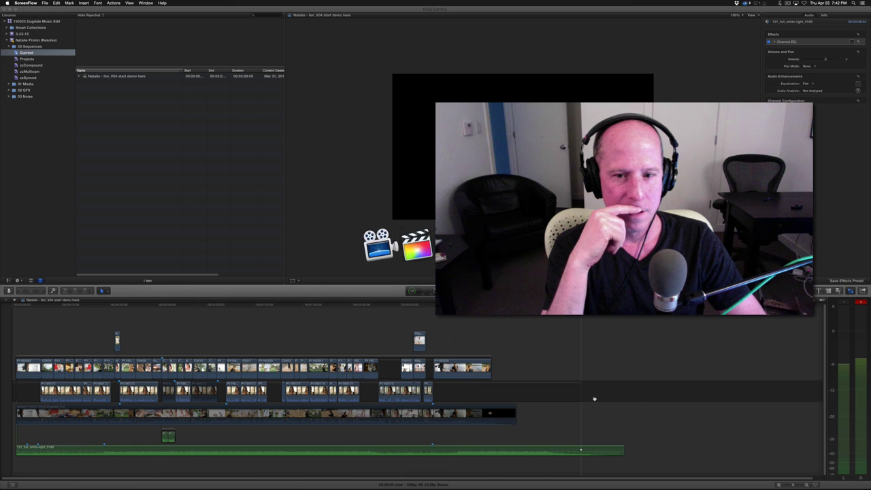
key(Tab)
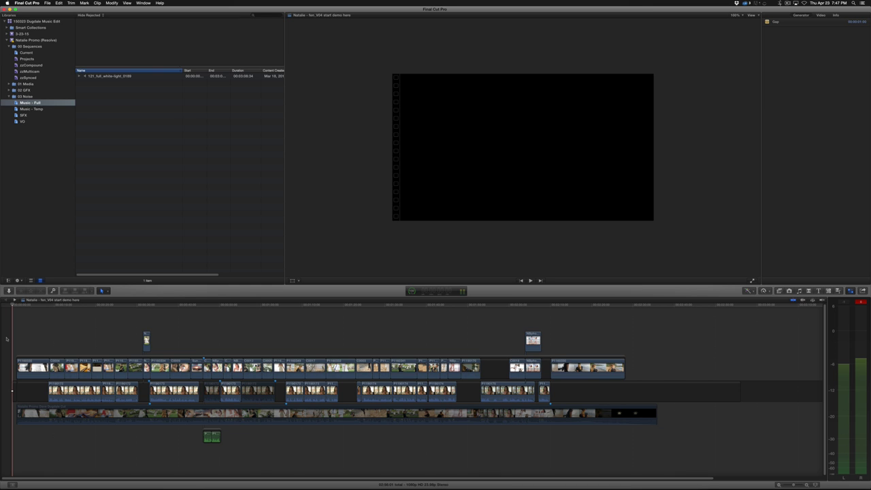
Delete the long dimmed reference-cut clip connected beneath the main storyline
click(334, 414)
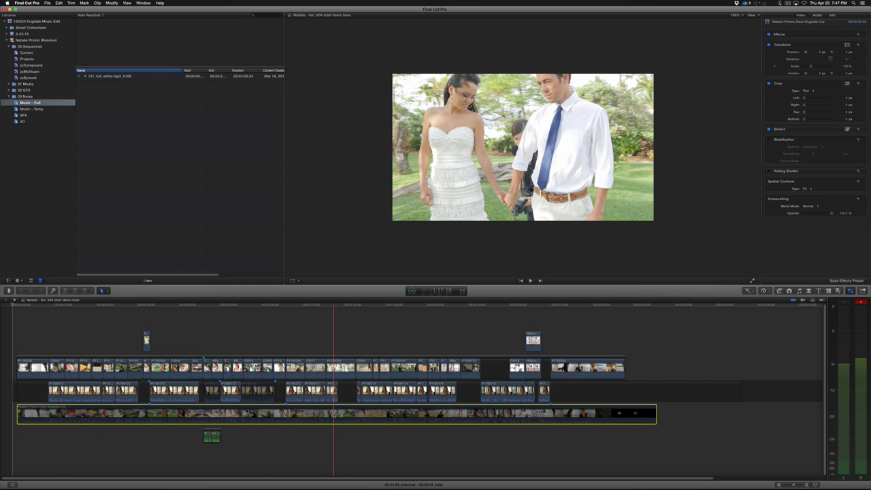
key(Delete)
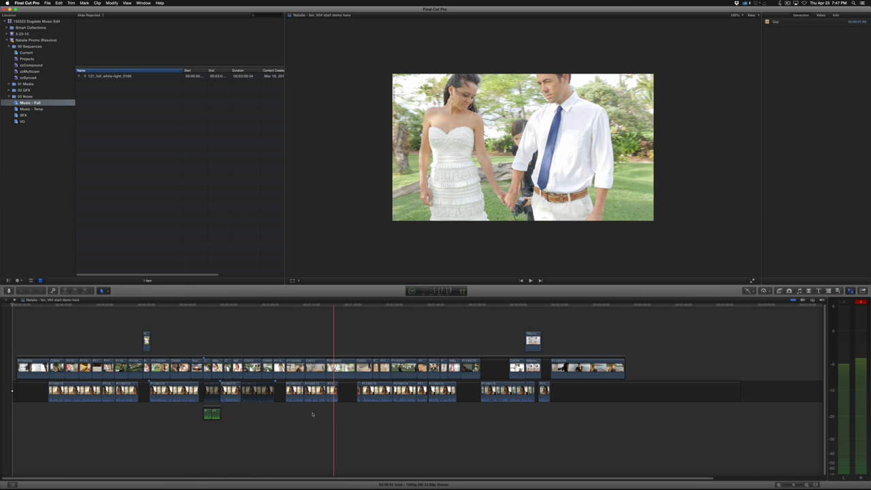
Play and shuttle through the timeline from the beginning to review the interview and B-roll edit without music
key(Home)
key(space)
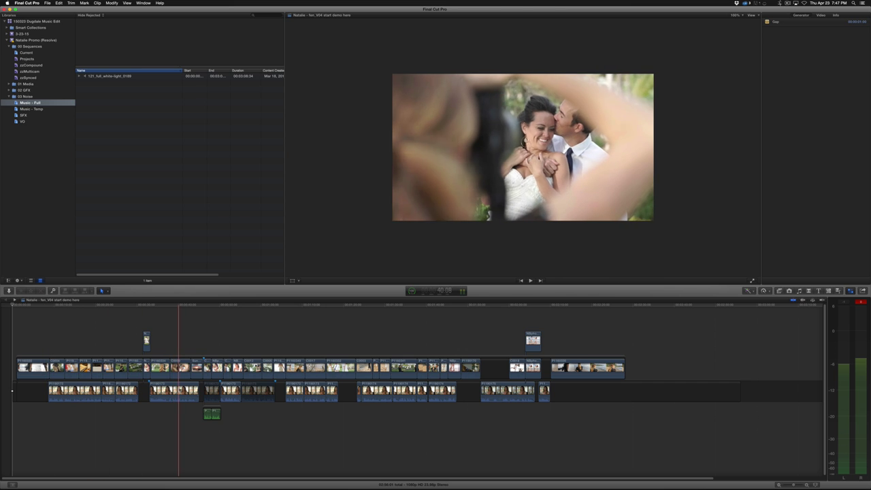
key(j)
key(l)
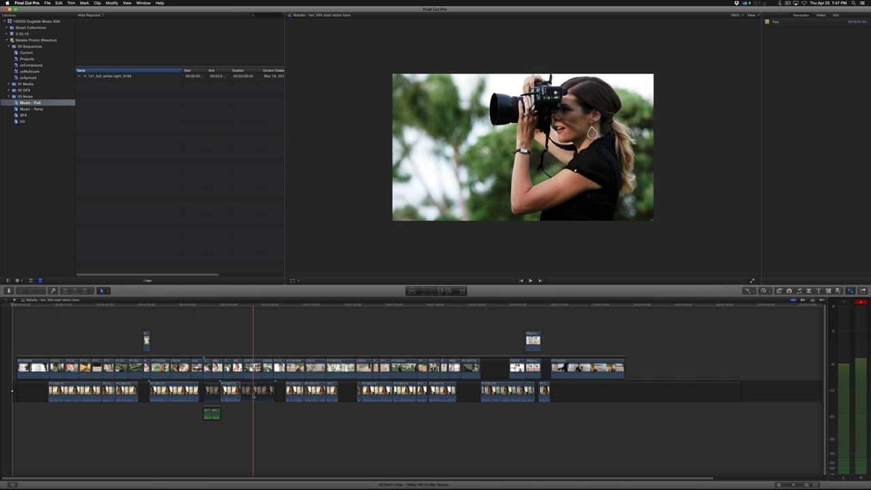
key(j)
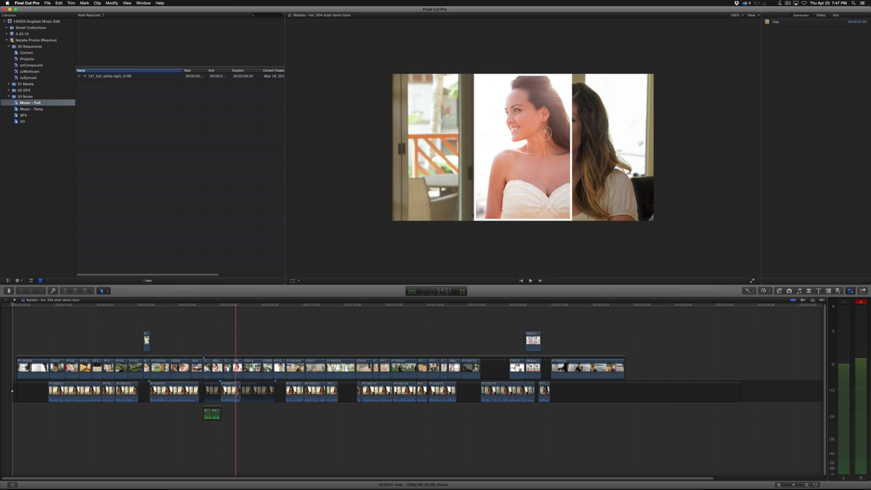
key(l)
key(l)
key(l)
key(j)
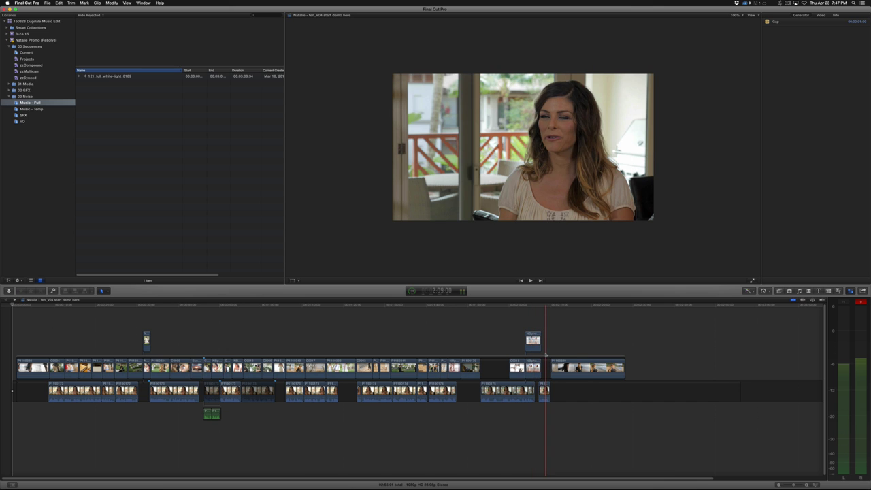
click(495, 351)
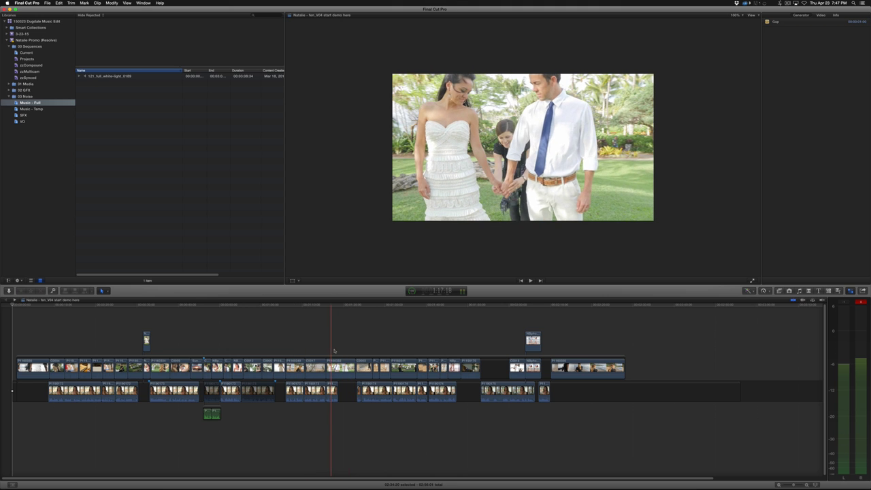
Undo the deletion of the reference-cut clip and park the playhead in the gap before the last B-roll section
key(super+z)
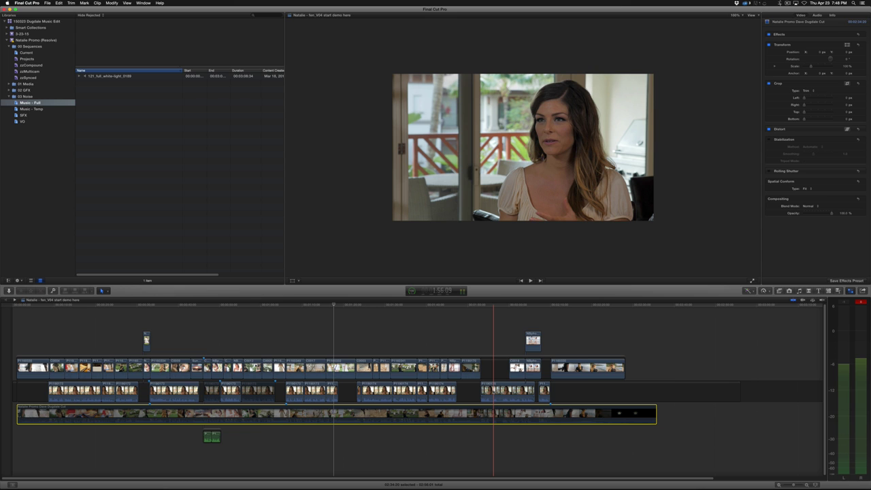
click(492, 313)
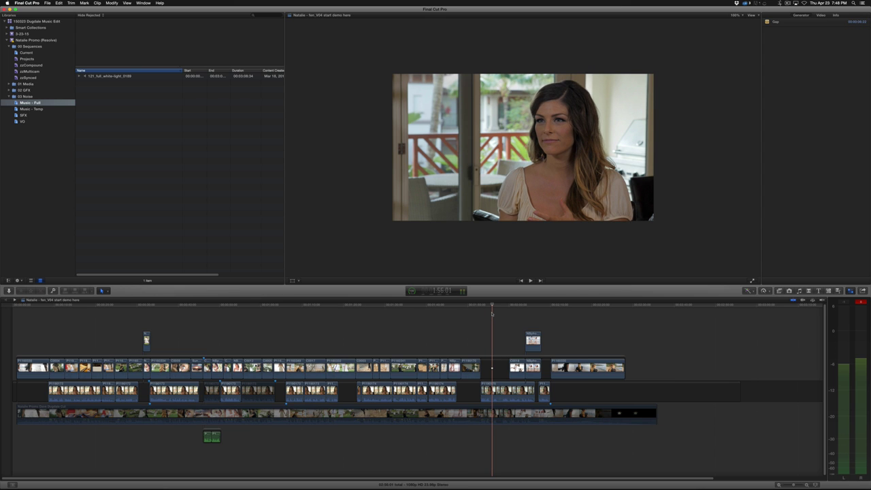
Clear the timeline selection and select the song 121_full_white-light_0189 in the Music - Full event content
click(300, 413)
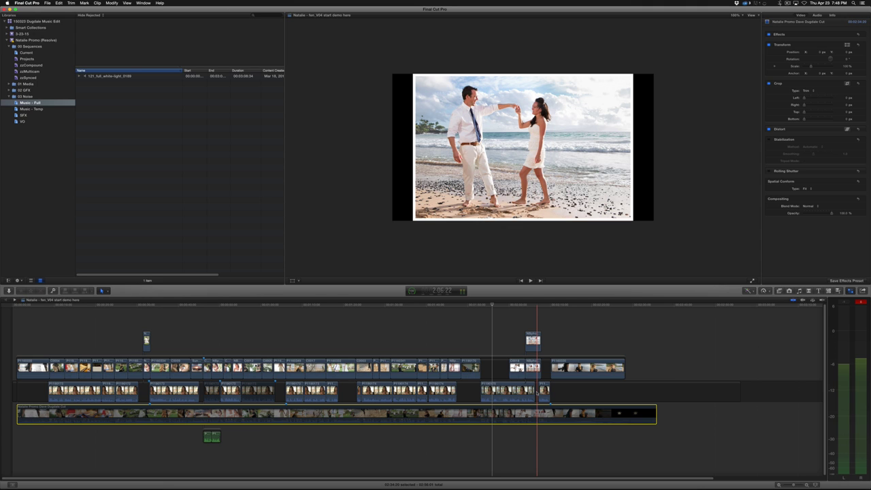
key(super+shift+a)
click(109, 76)
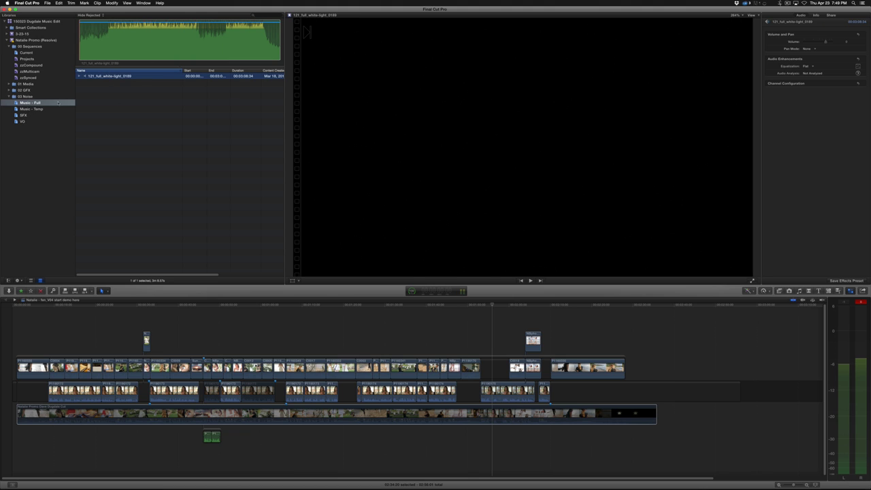
Add a trial marker at 41.304 in the song's browser waveform, and delete that marker
drag(306, 116, 461, 103)
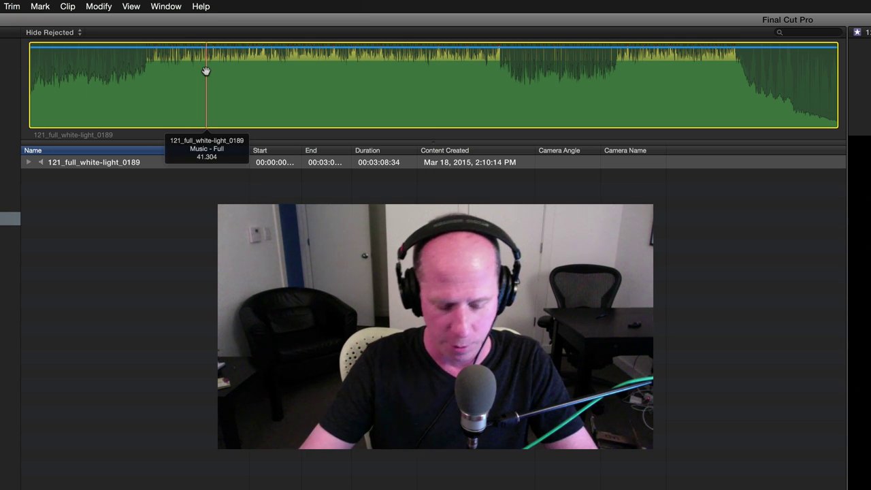
key(m)
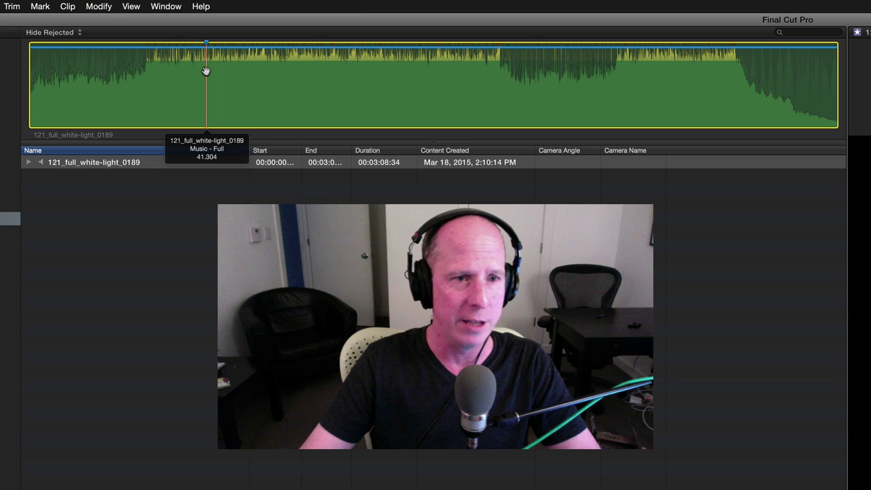
right_click(207, 43)
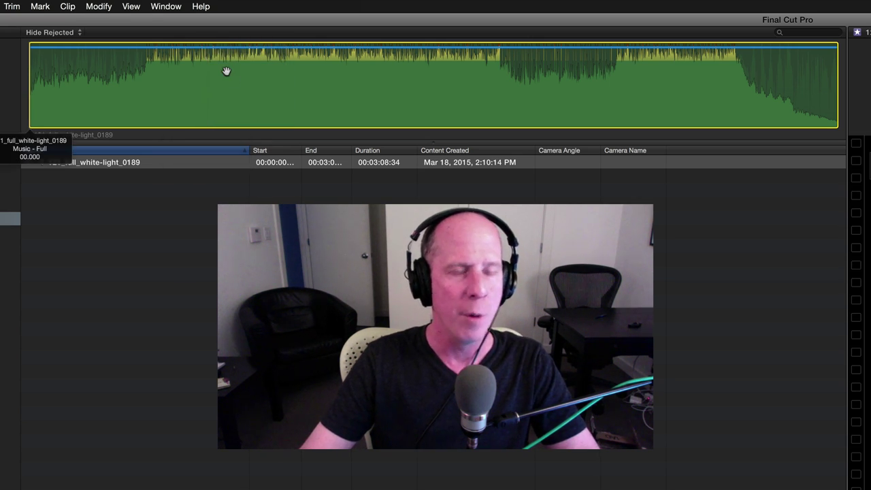
click(40, 82)
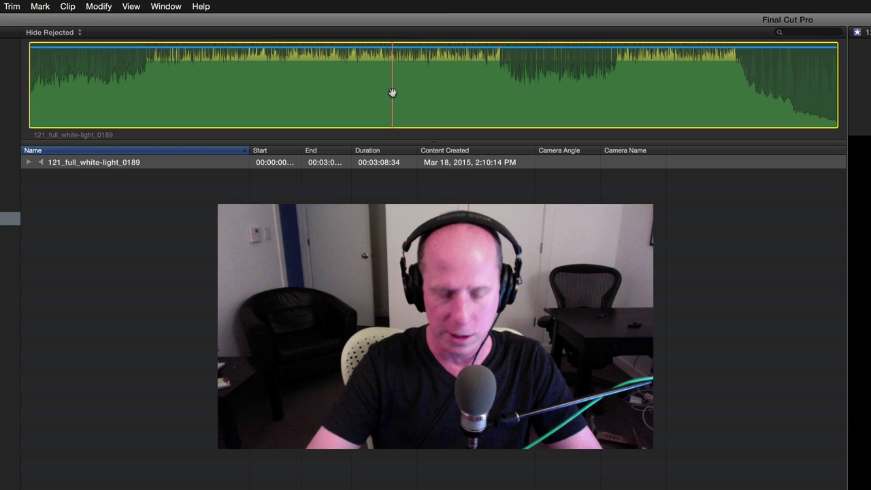
Play the song from its start in the browser and add a marker at each musical phrase change
drag(392, 93, 35, 153)
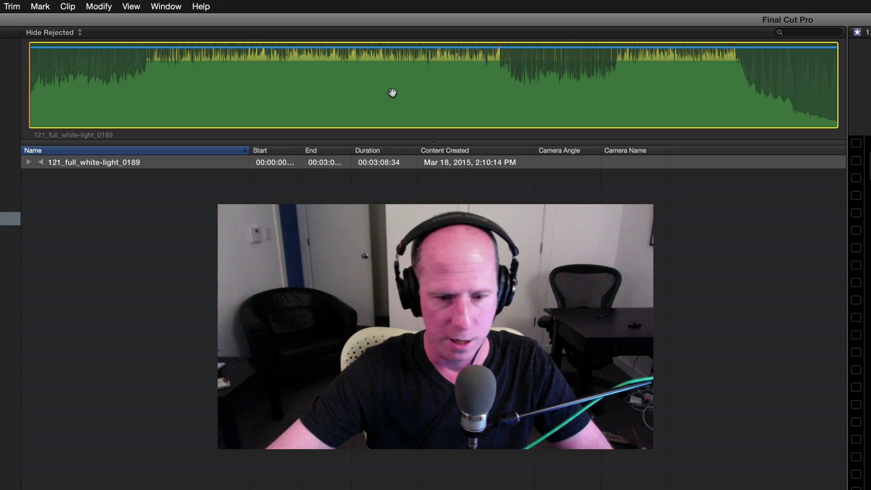
key(space)
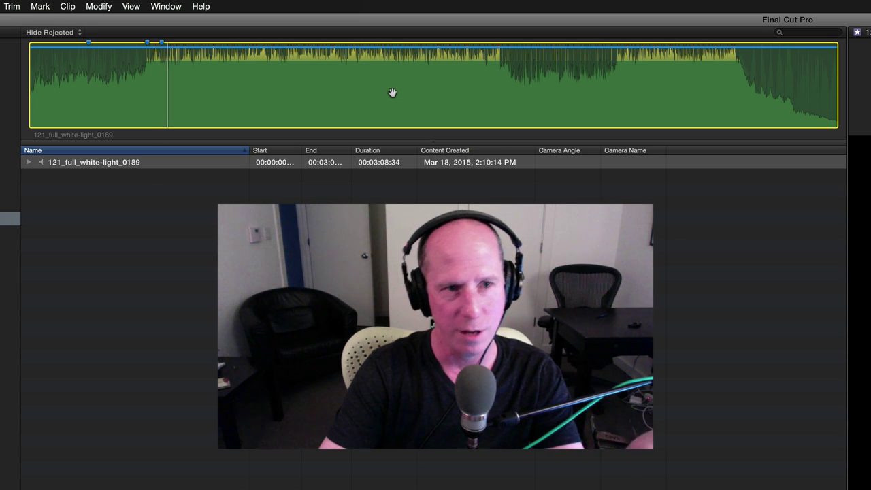
key(m)
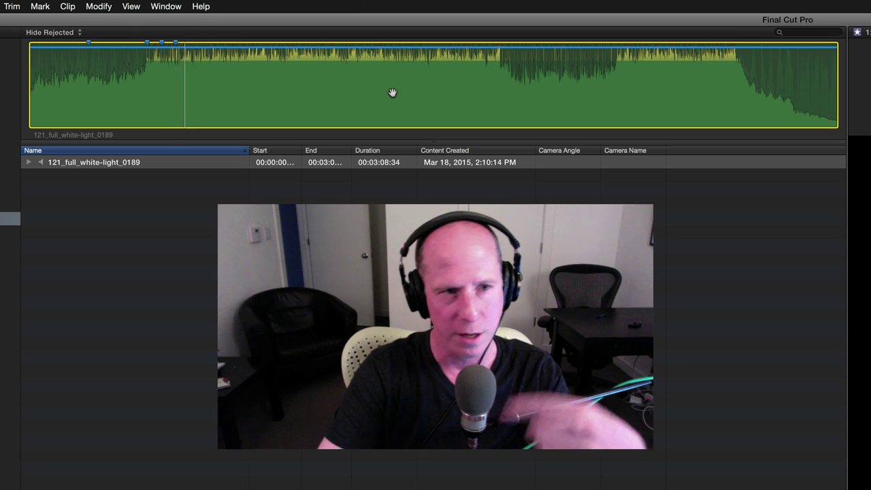
key(m)
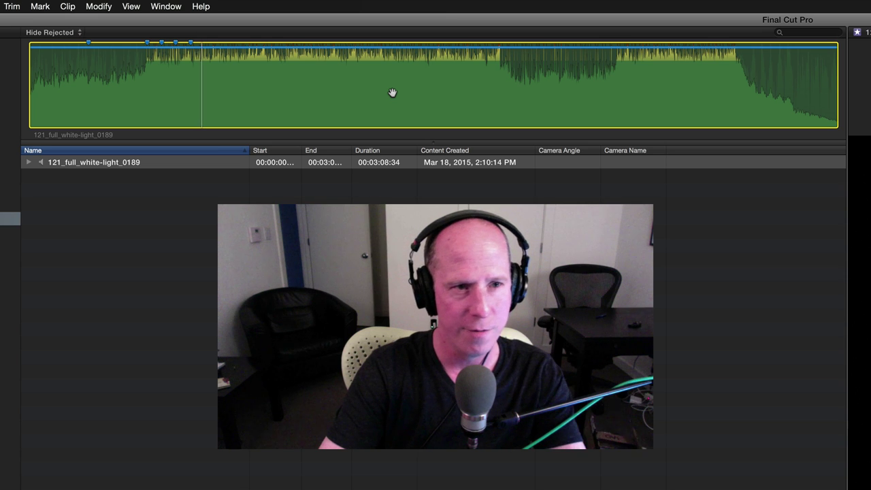
key(m)
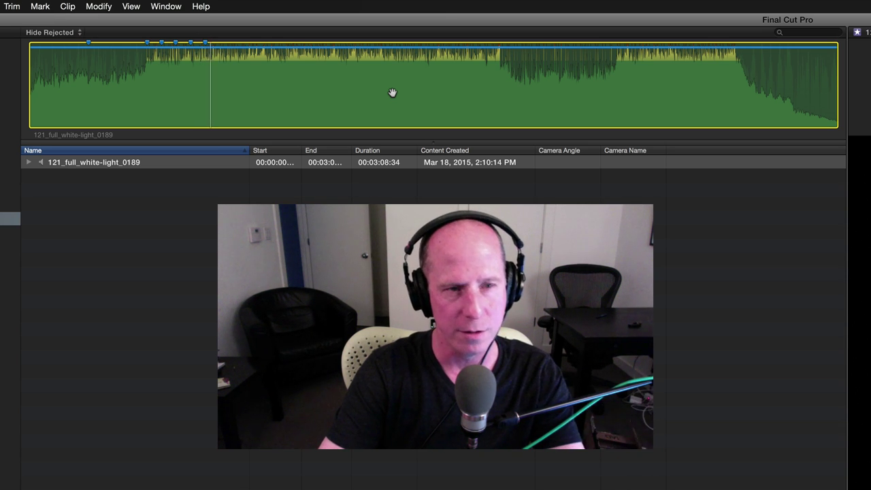
key(m)
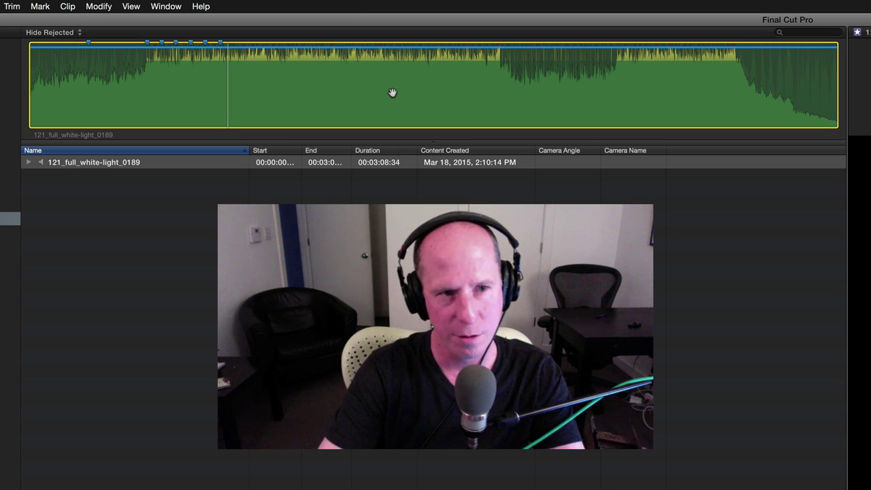
key(m)
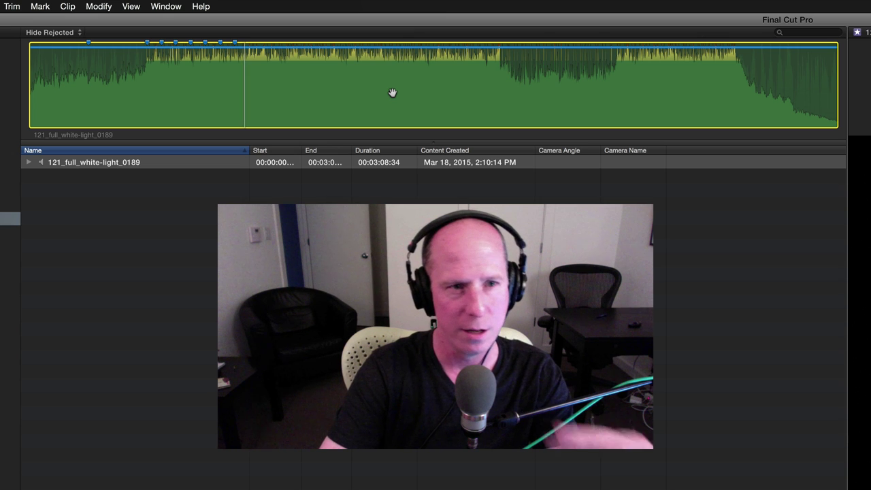
key(m)
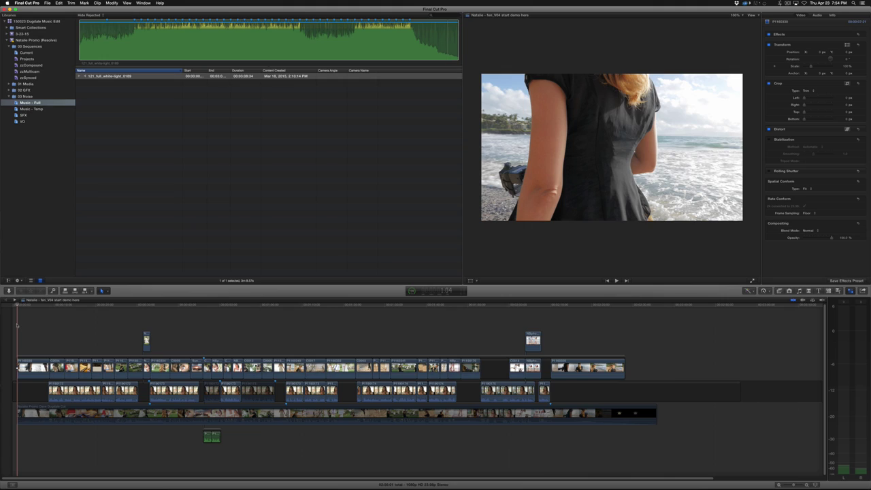
Connect the marked song at the start of the timeline, align its beginning with the first video clip, and play the opening
key(q)
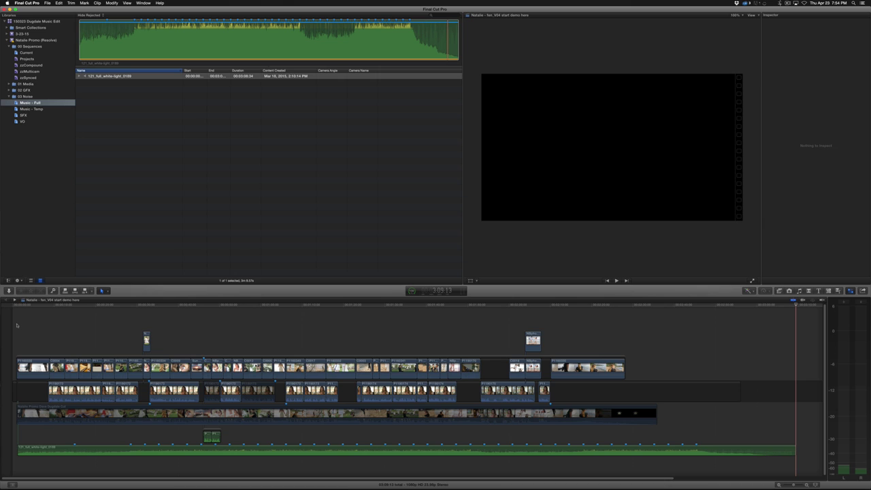
key(Home)
key(super+equal)
key(super+equal)
key(super+equal)
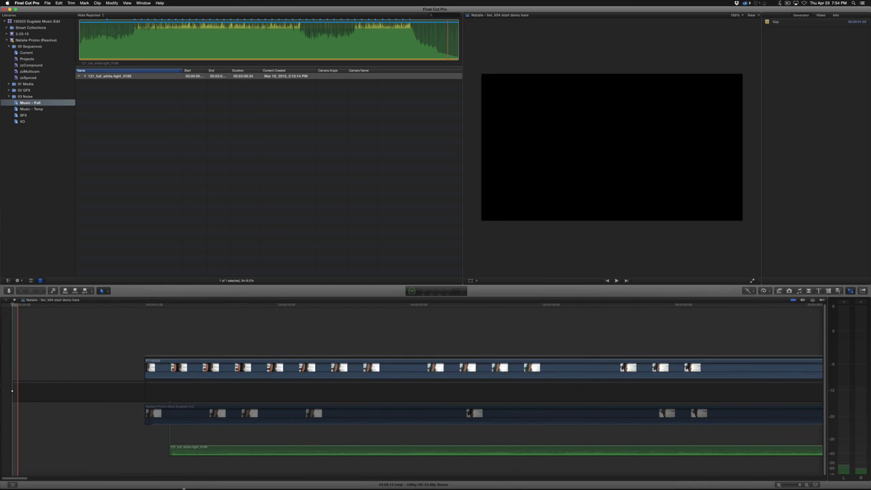
drag(184, 451, 159, 450)
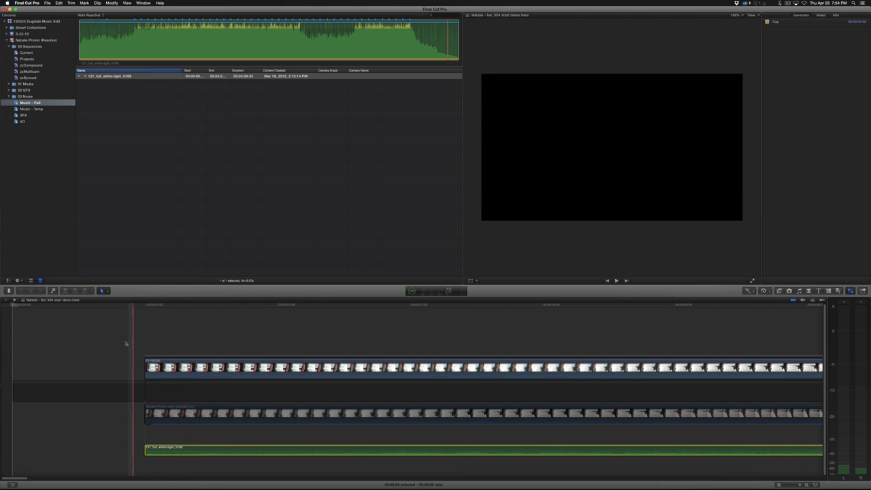
key(space)
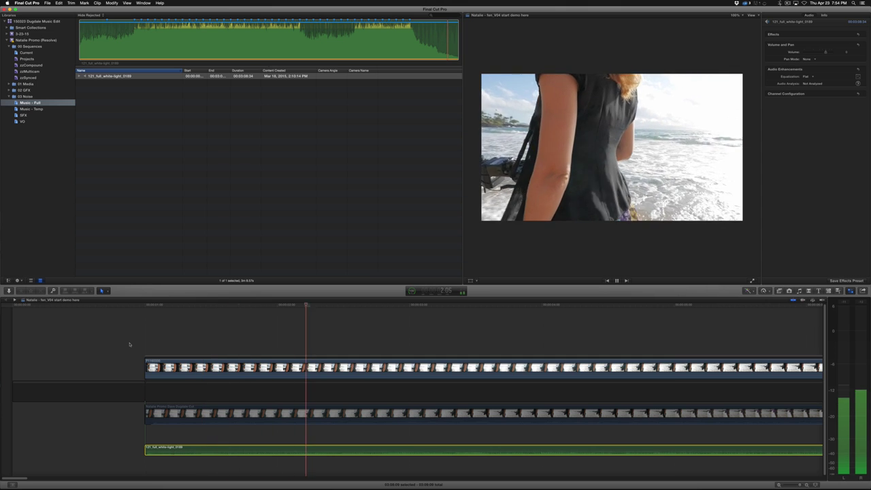
key(shift+z)
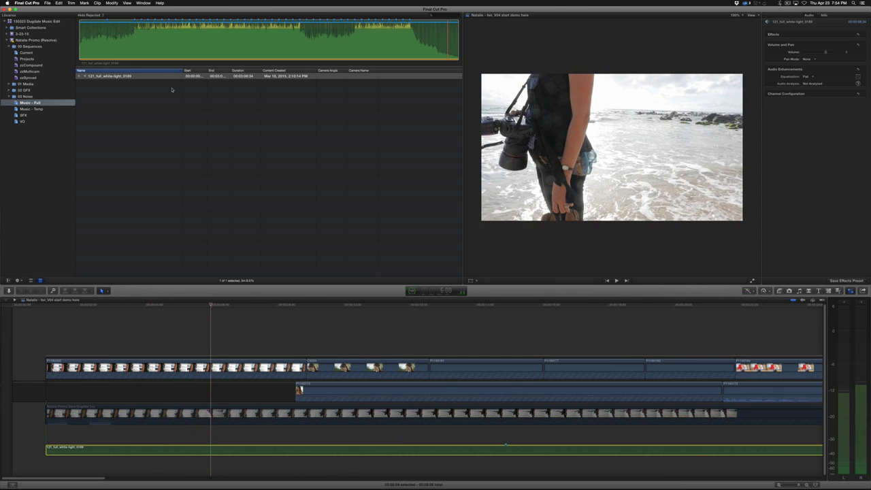
Play the song in the browser from where the waveform's louder section begins
click(134, 26)
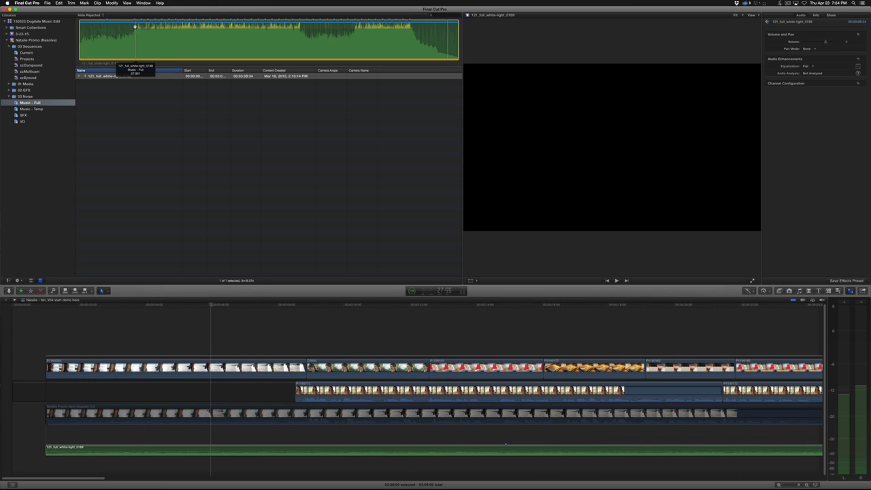
key(space)
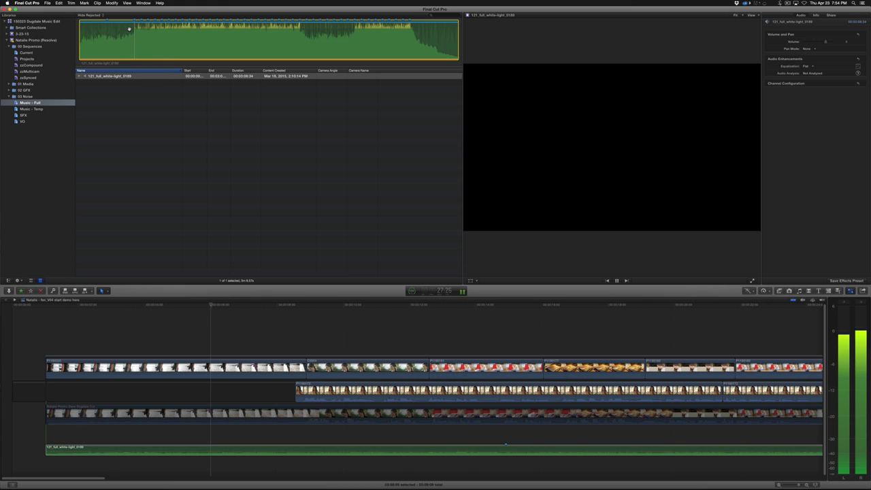
key(space)
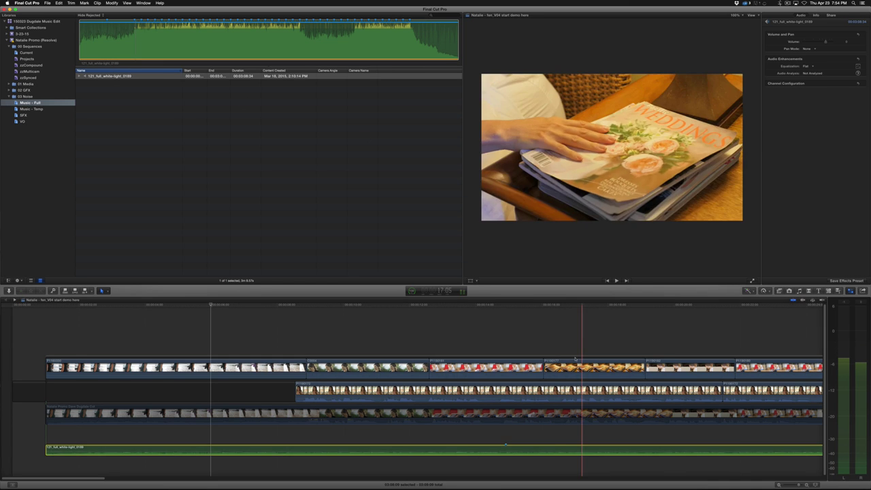
Play the promo's opening in the timeline with the music, and disable the song clip under the timeline
key(super+minus)
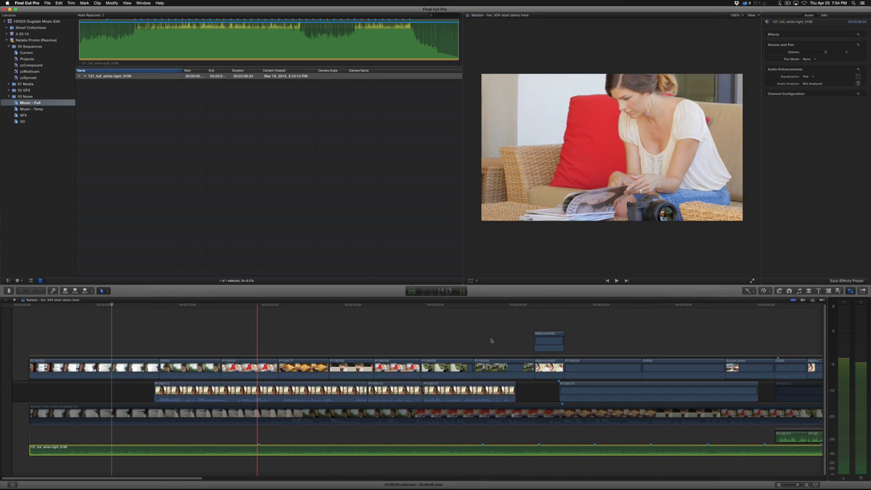
click(68, 345)
key(space)
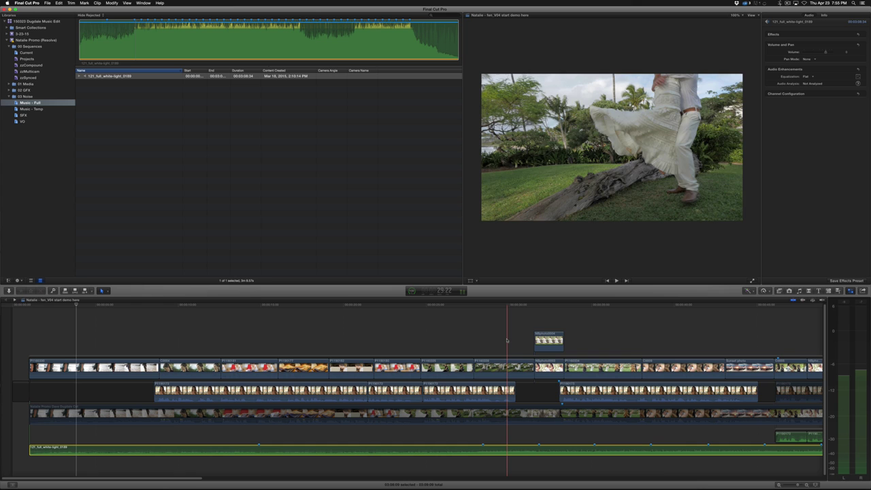
key(space)
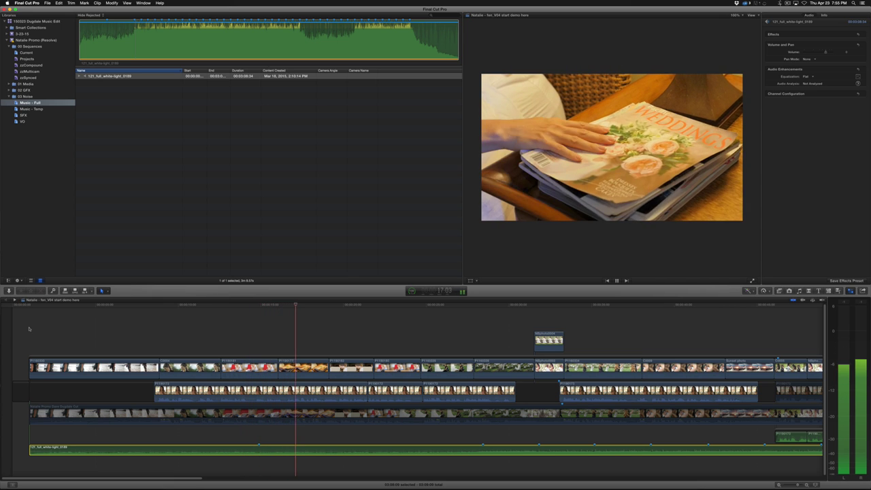
key(space)
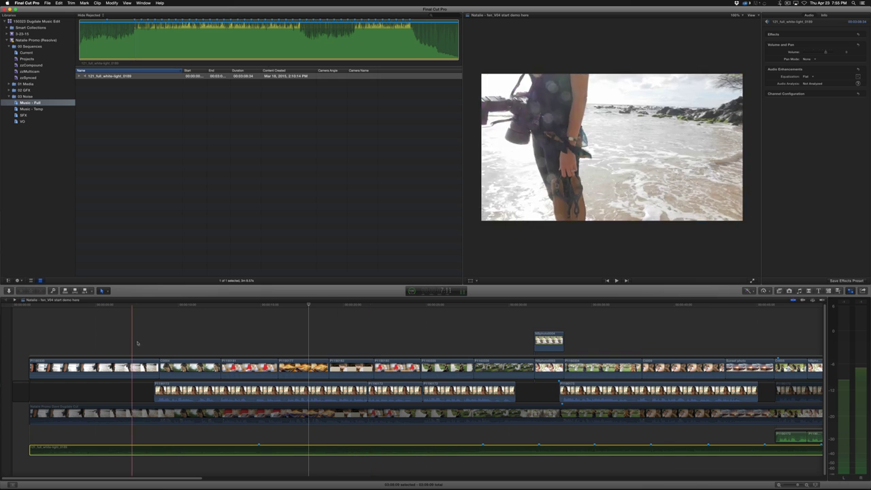
Play the first interview clip in the timeline without music to judge its recorded sound
key(space)
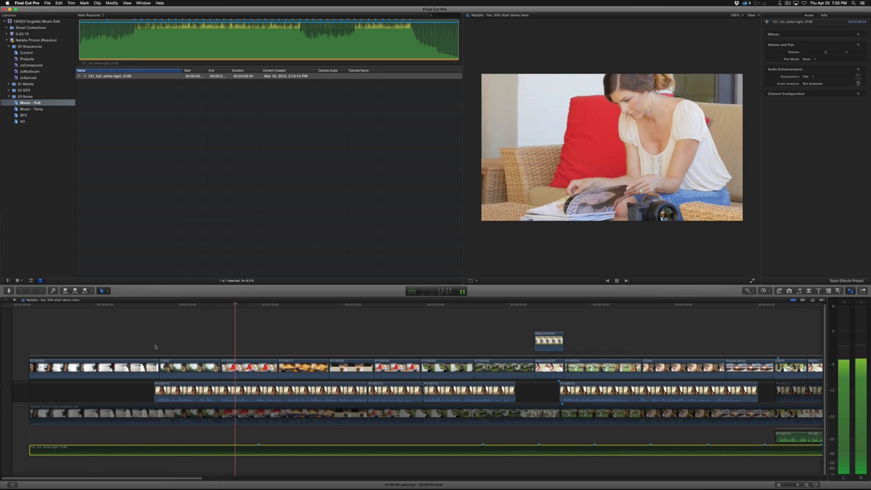
key(space)
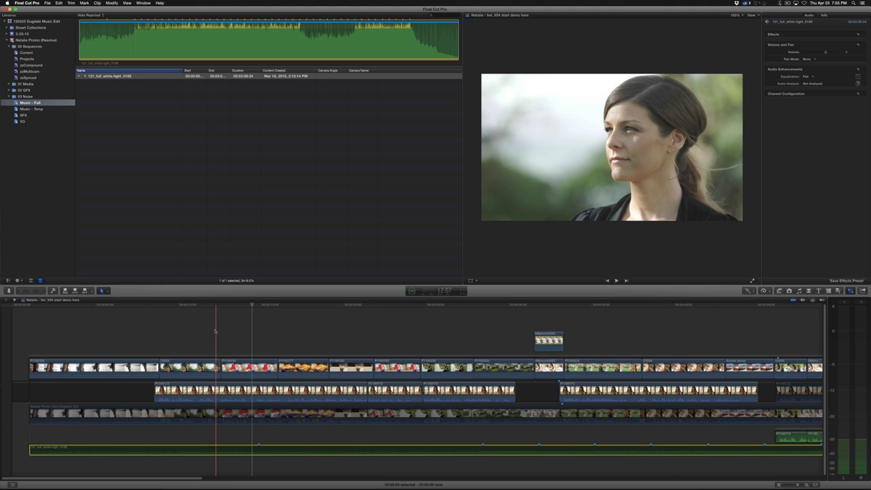
key(space)
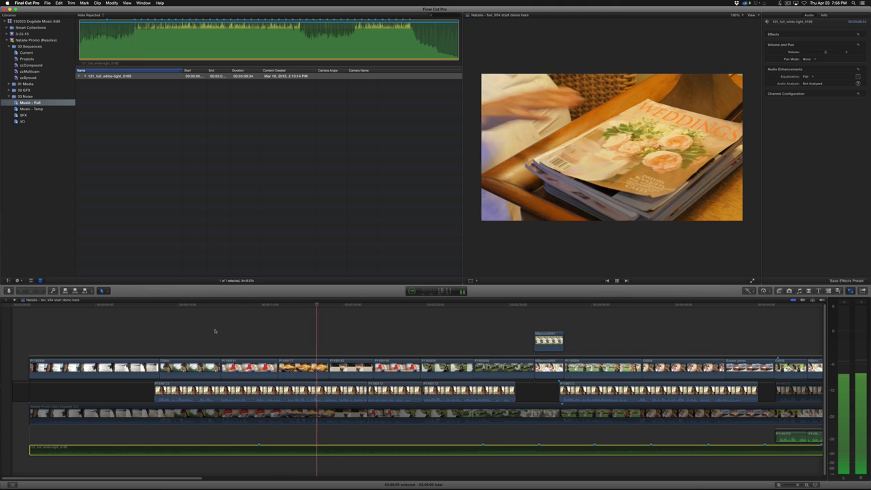
key(space)
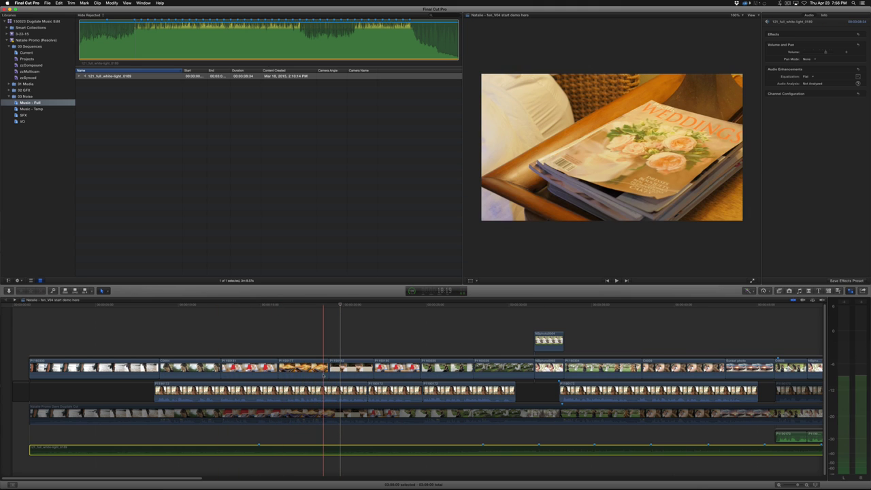
Add the Gain audio effect to the first interview clip, P1190172, and raise its Gain (dB) parameter
click(324, 390)
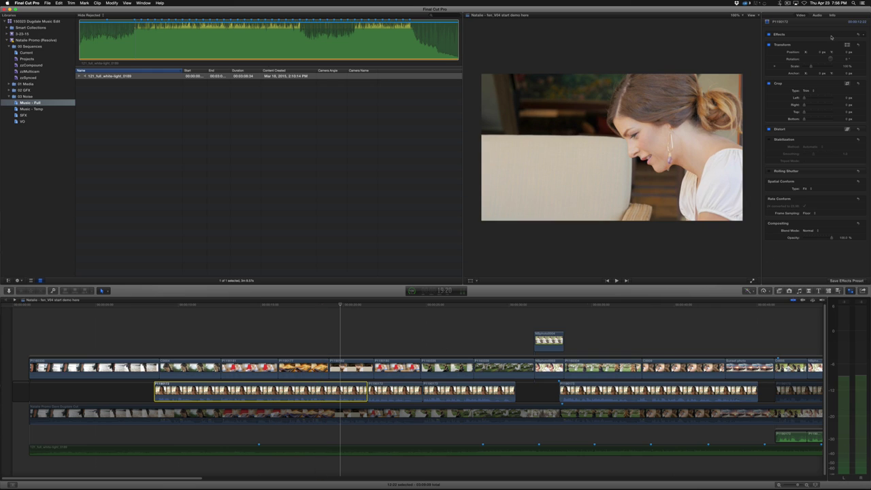
click(817, 15)
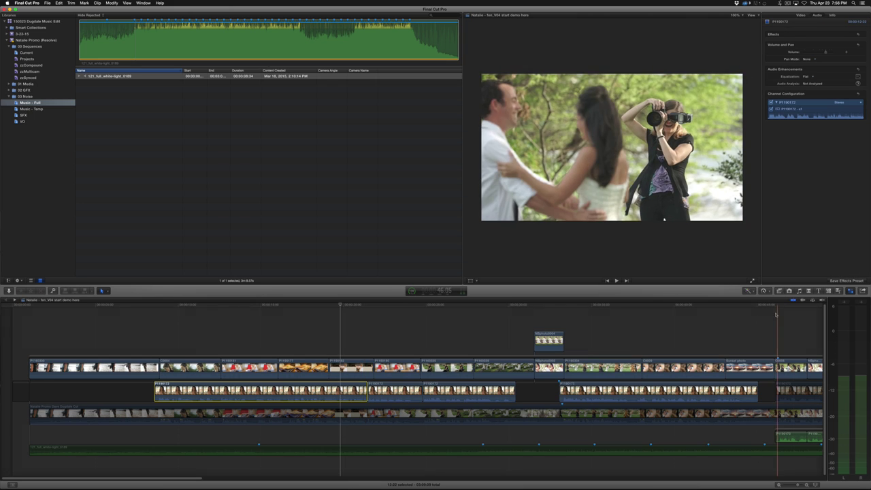
click(780, 291)
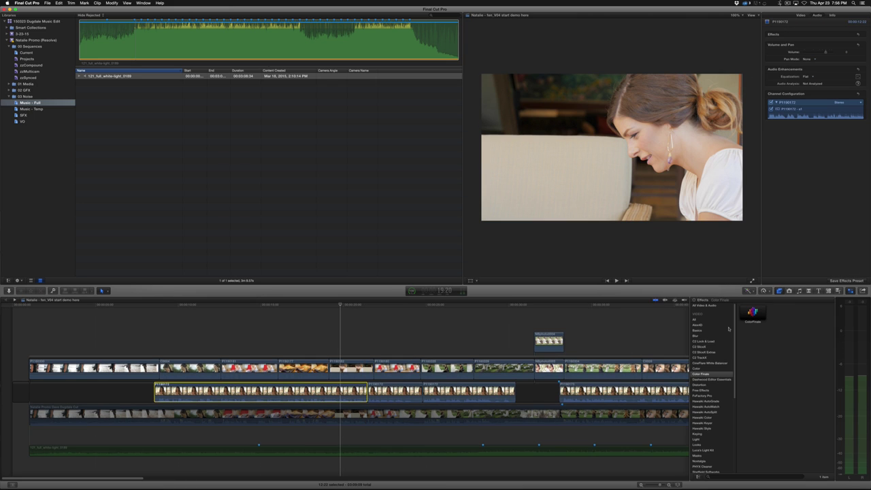
scroll(710, 365, down, 8)
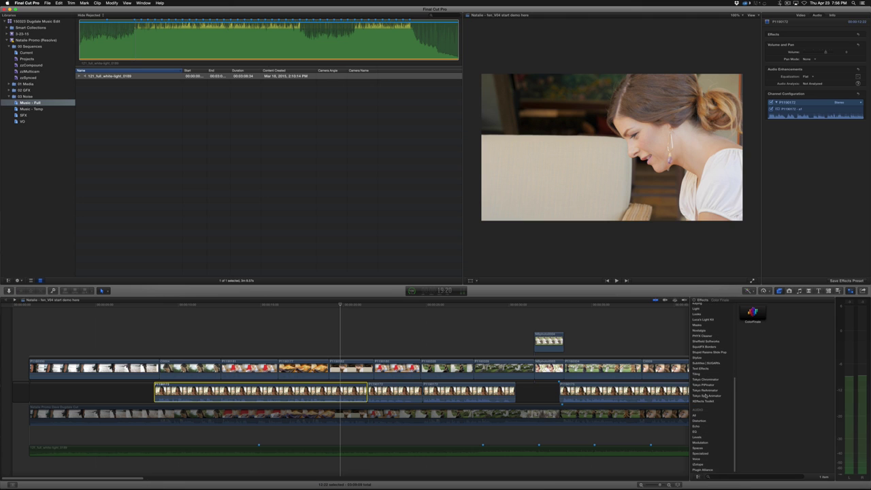
scroll(710, 328, up, 8)
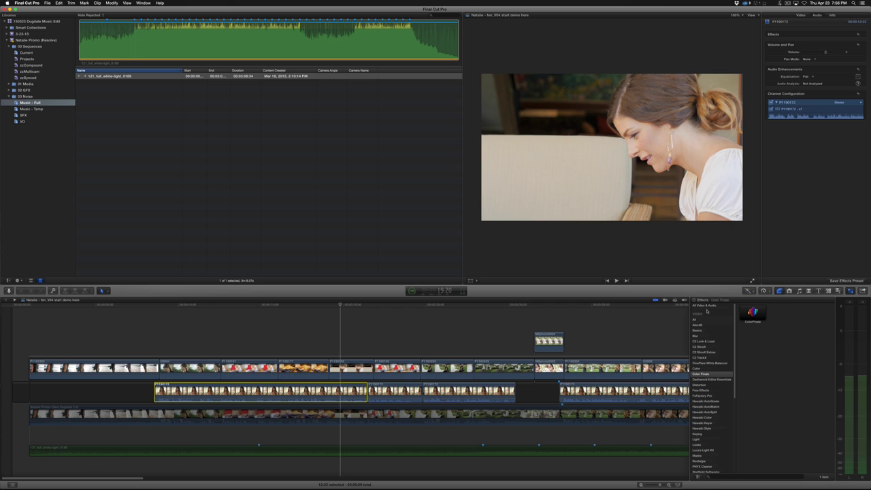
click(707, 306)
click(709, 476)
text(gain)
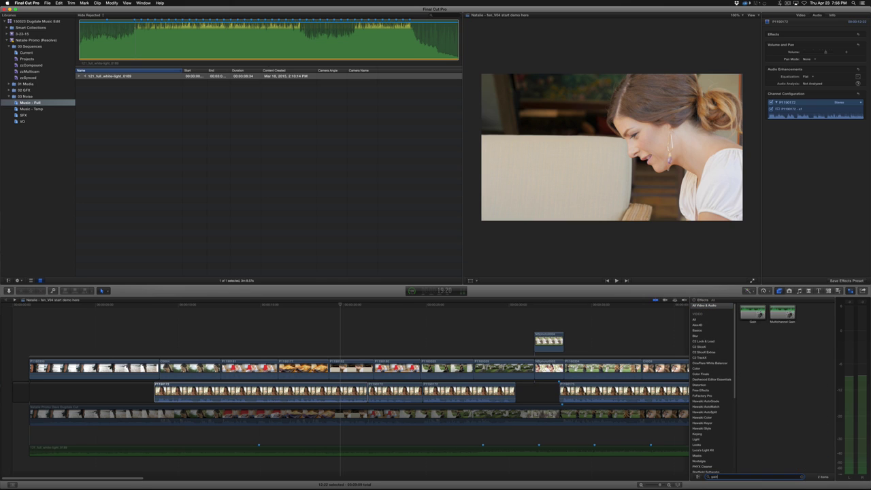
drag(752, 313, 230, 395)
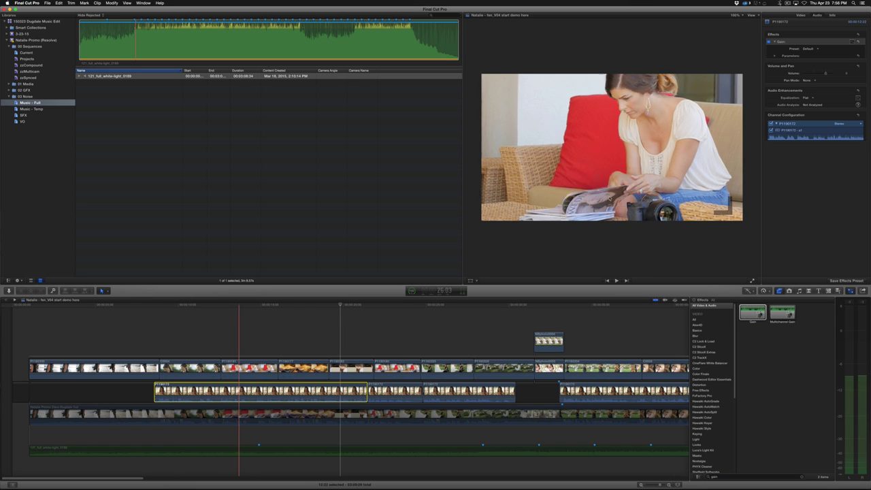
click(781, 55)
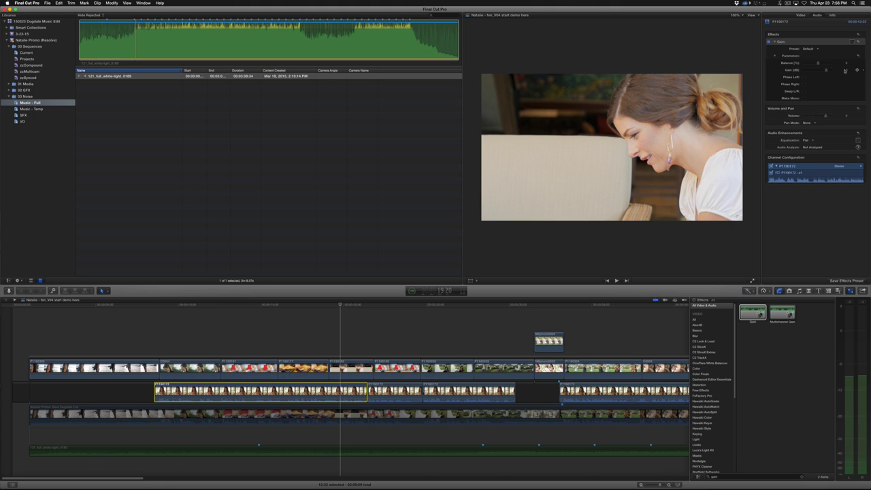
click(846, 69)
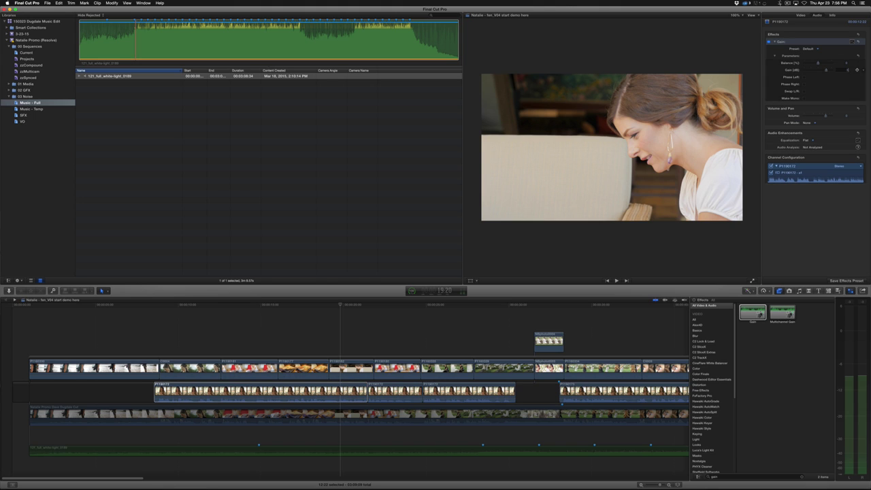
Search the effects for "Limit" and add the Limiter audio effect to the first interview clip
click(715, 476)
text(Limit)
drag(757, 369, 312, 394)
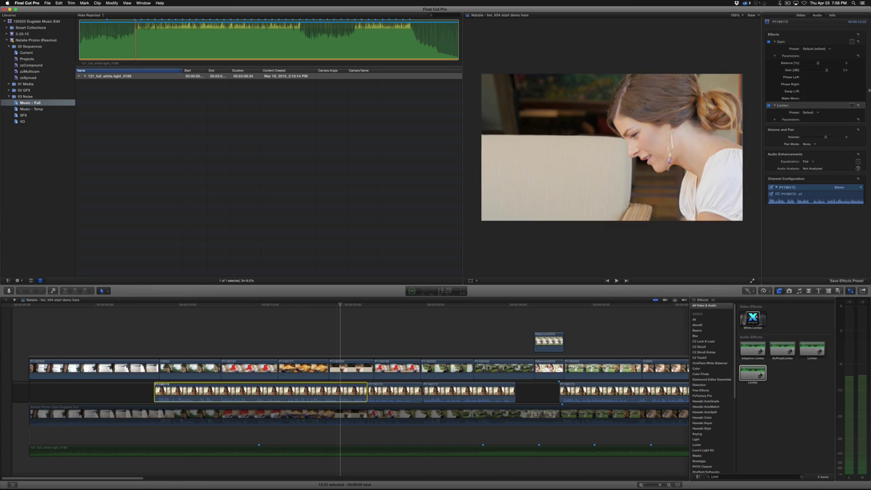
Adjust the Gain effect's dB value on the interview clip twice, playing the clip after each change to check its loudness
key(super+shift+a)
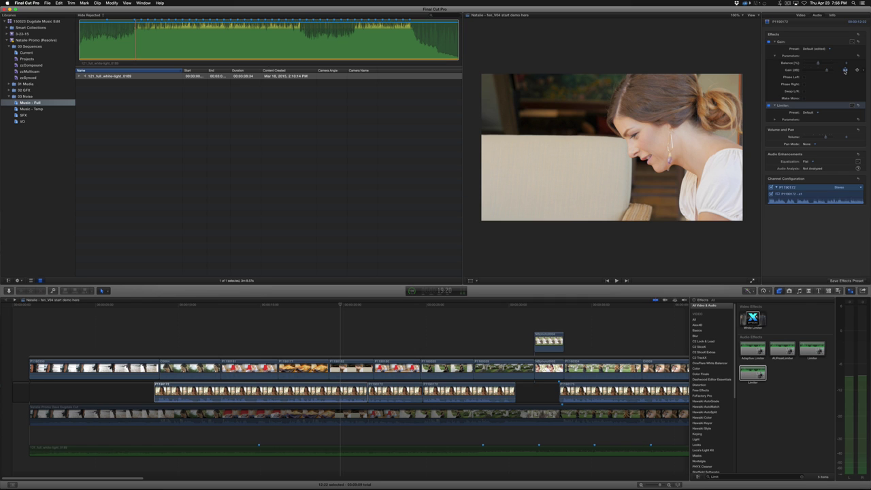
key(space)
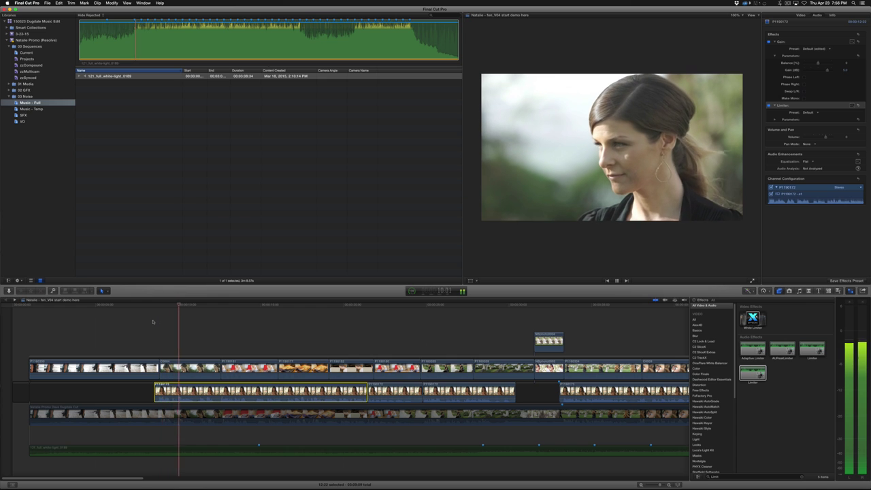
key(space)
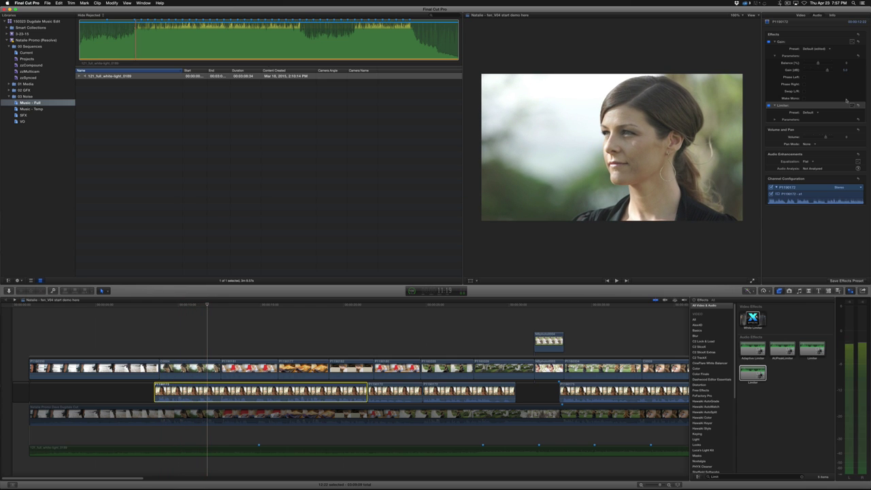
click(846, 71)
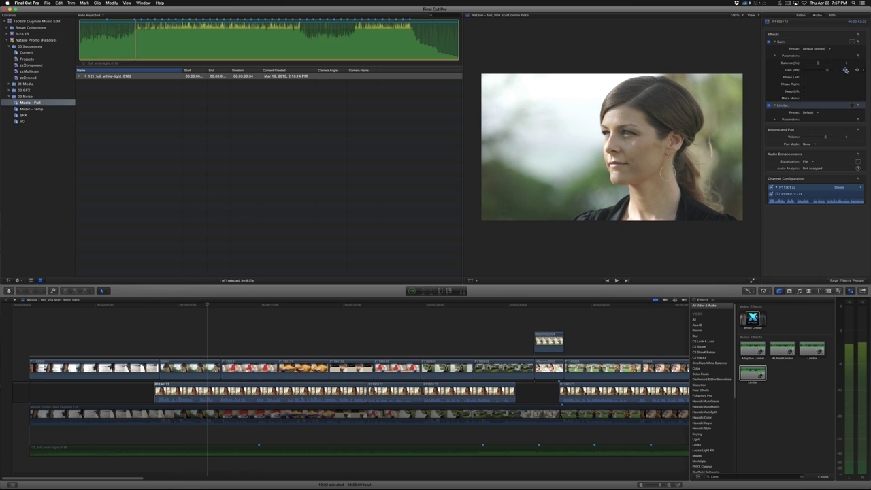
click(846, 70)
click(298, 391)
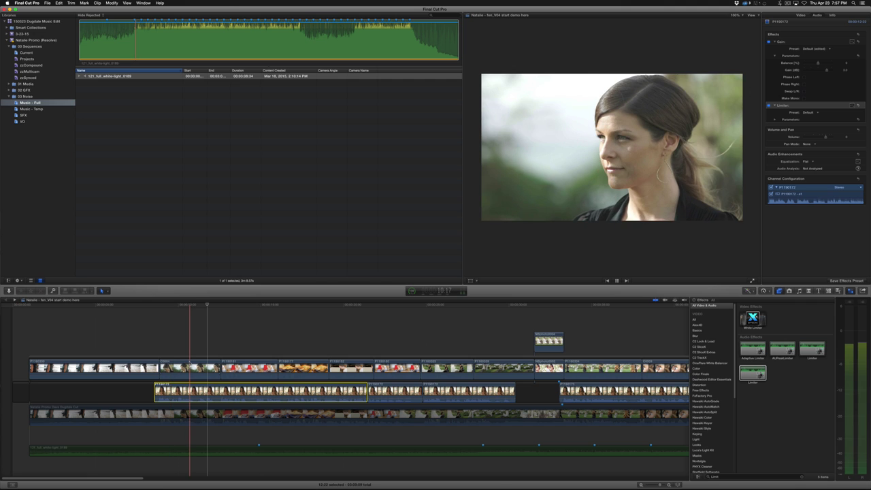
key(space)
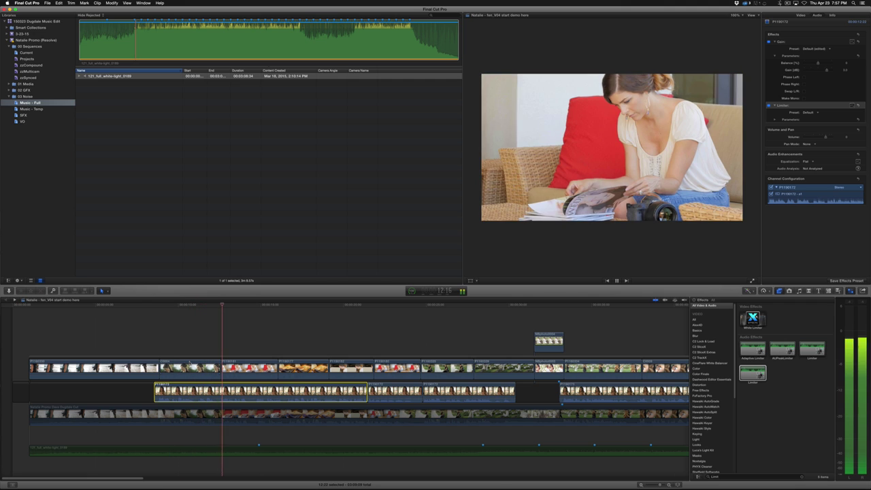
key(space)
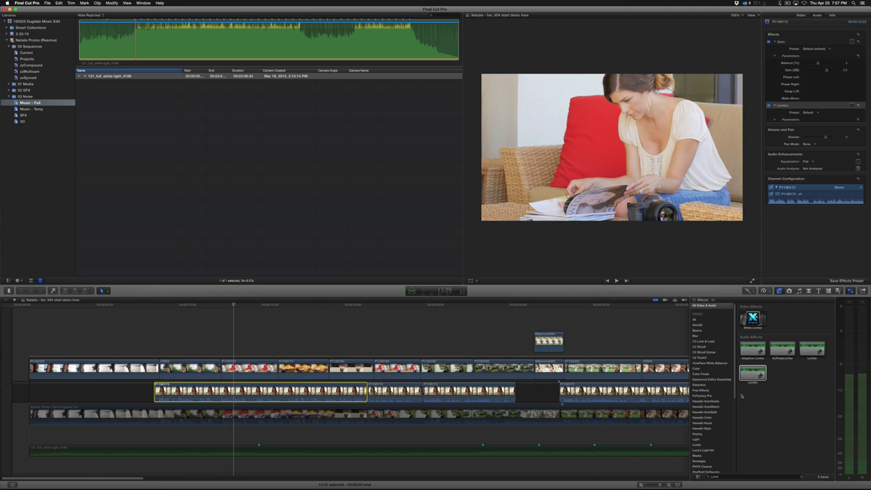
Clear the effects search and add the iZotope RX 3 Dereverb audio effect to the first interview clip
scroll(715, 422, down, 5)
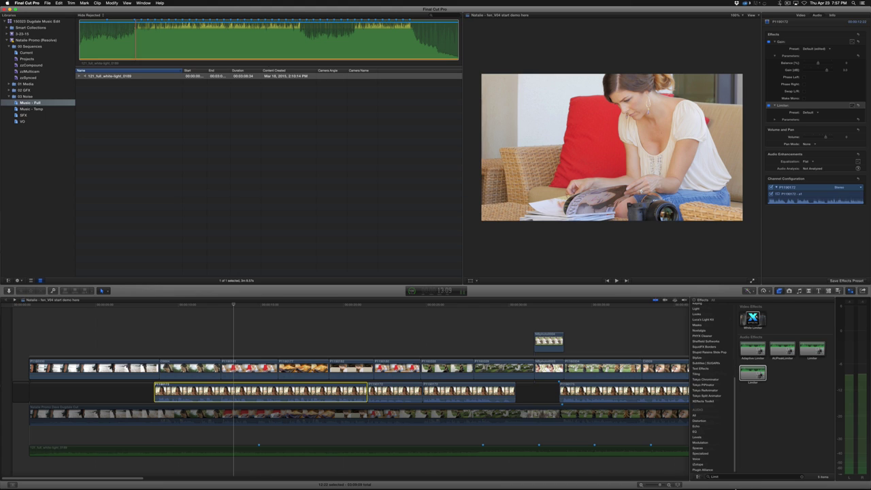
click(713, 465)
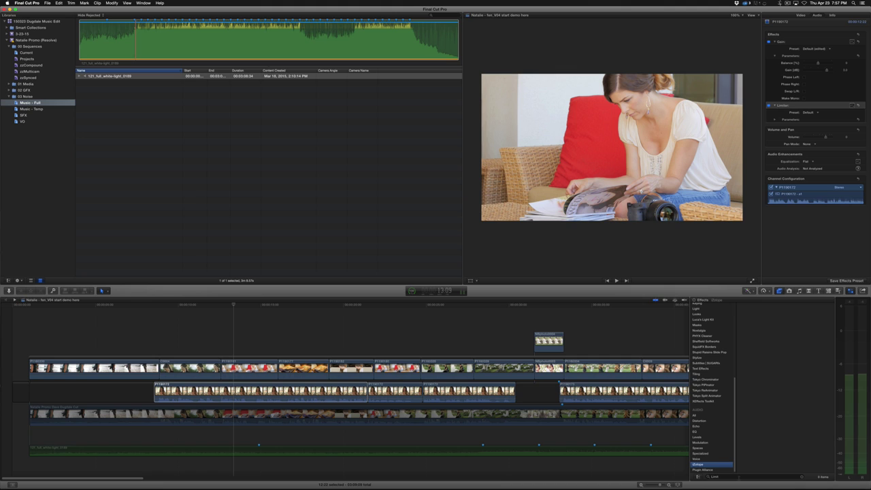
click(802, 479)
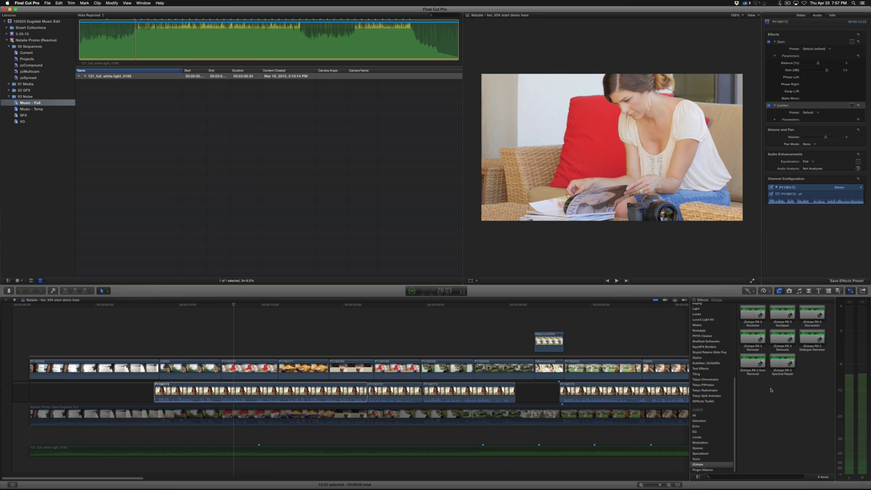
drag(783, 337, 213, 395)
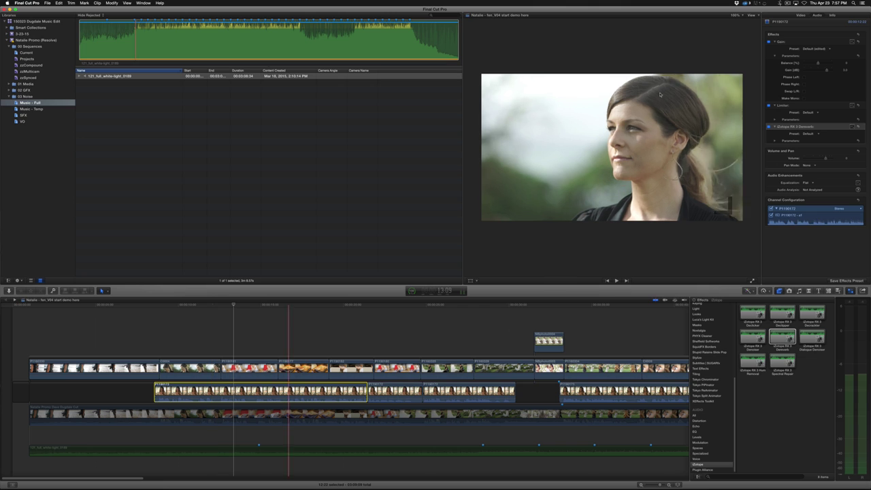
Close the Gain effect's editor and open the iZotope RX 3 Dereverb editor for the first interview clip
click(852, 41)
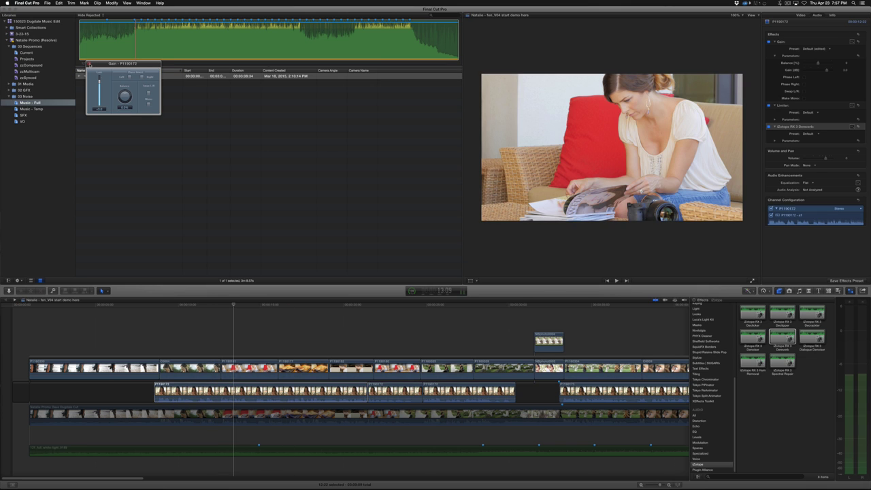
click(89, 64)
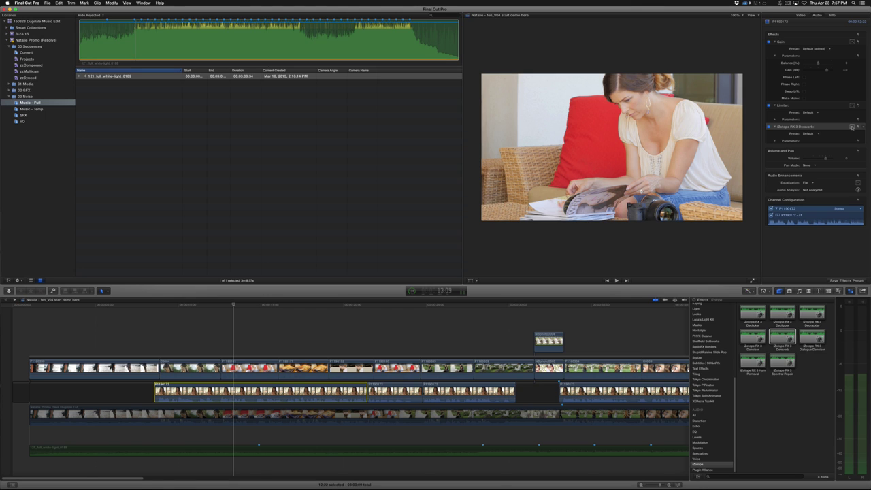
click(853, 127)
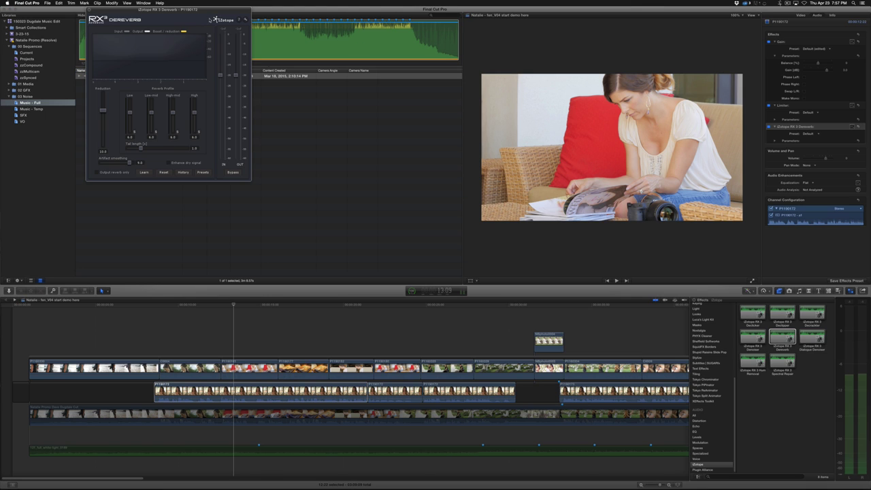
Move the Dereverb editor clear of the browser and compare the first interview clip's sound with Dereverb on and off
drag(205, 11, 372, 96)
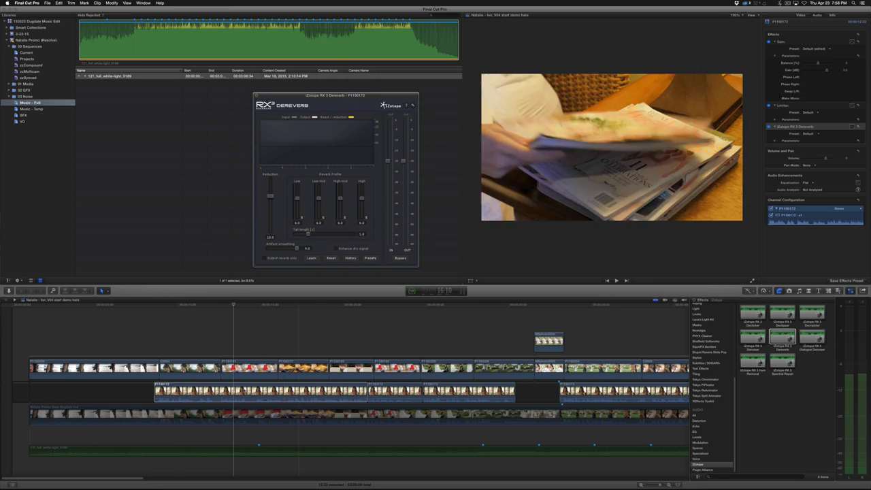
key(space)
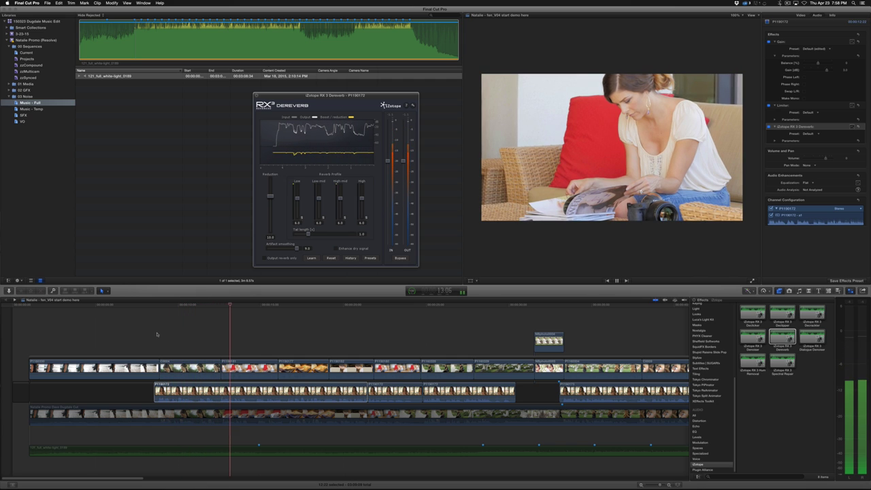
key(space)
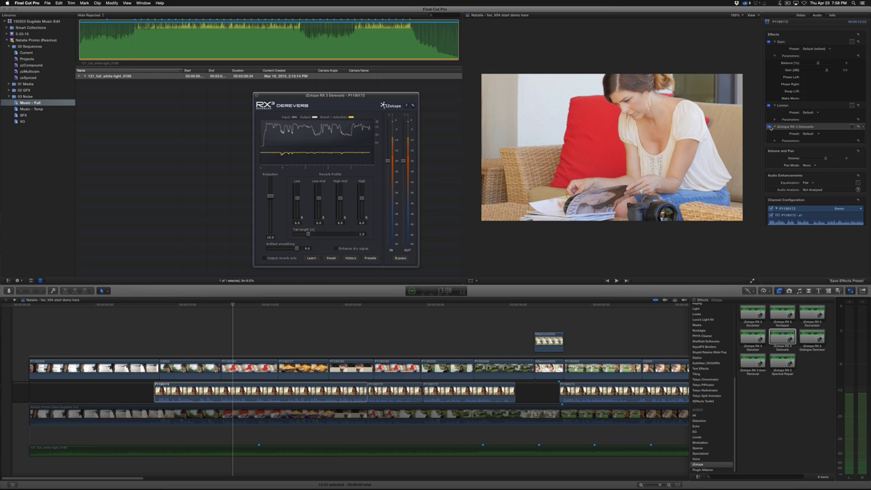
click(769, 128)
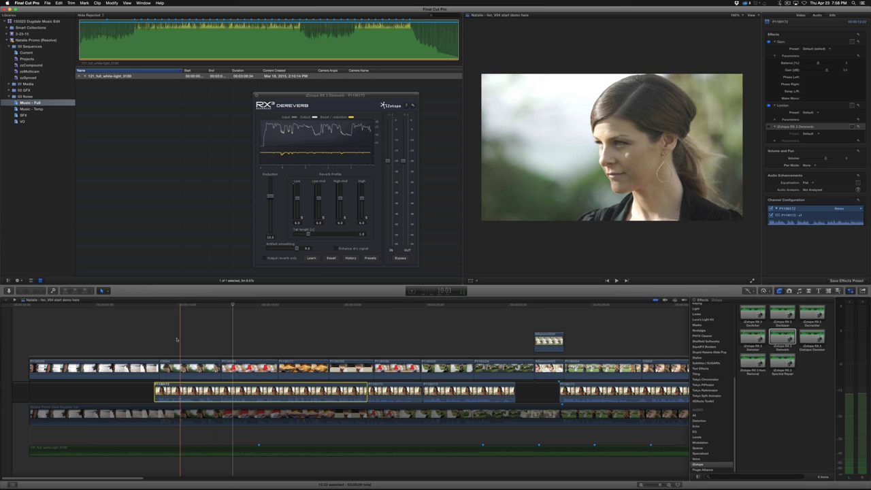
key(space)
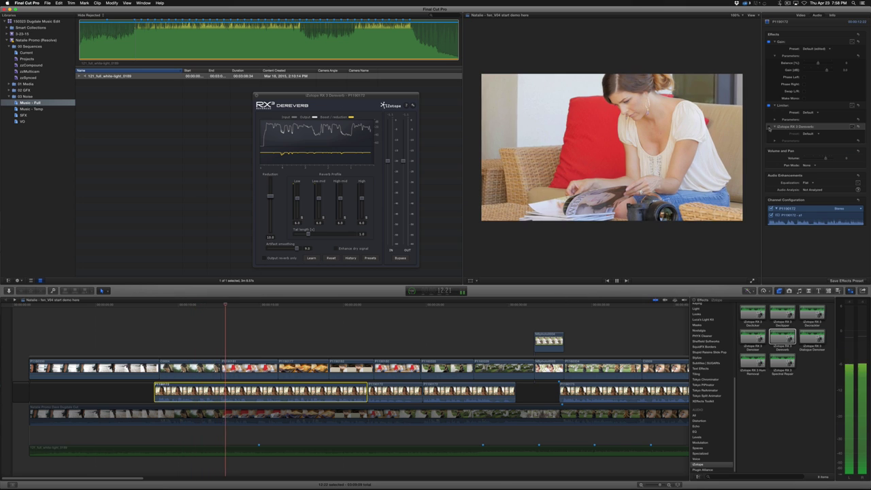
click(769, 127)
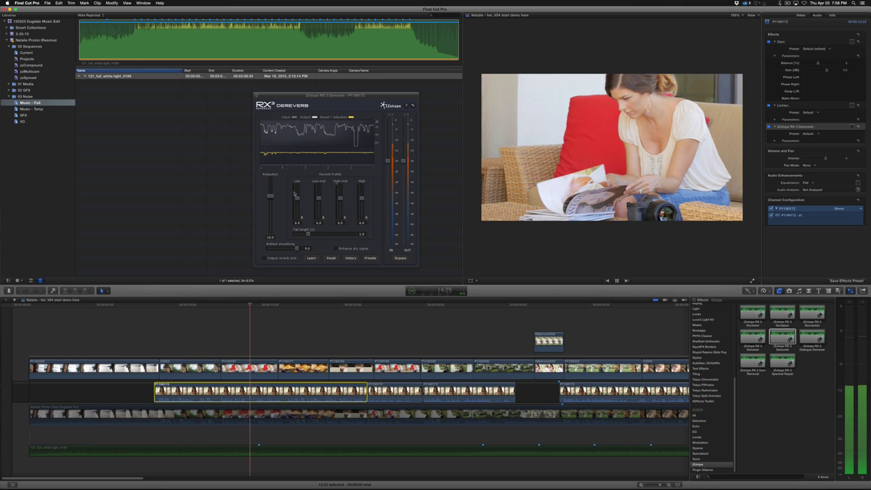
Adjust the Dereverb Reduction to about 15.4 for the first interview clip while playing it back
drag(271, 198, 271, 189)
click(156, 341)
key(space)
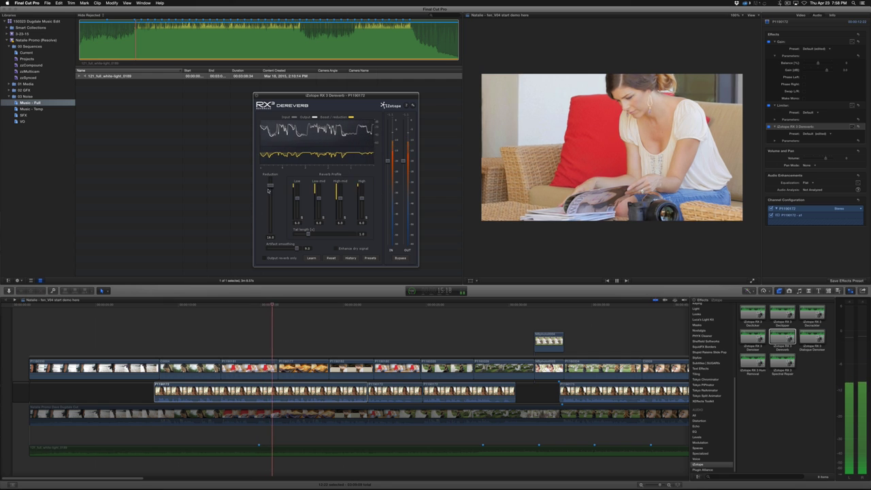
drag(268, 191, 275, 200)
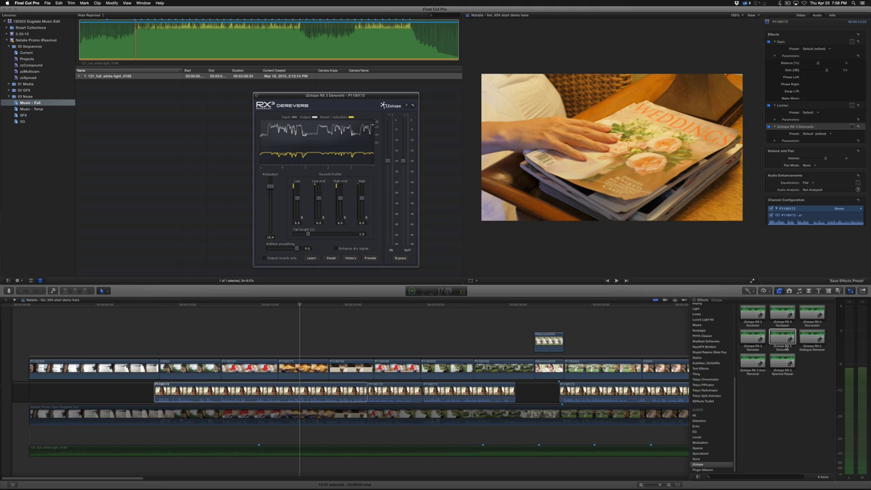
Close the Dereverb editor and add the iZotope RX 3 Dialogue Denoiser effect to the first interview clip
key(c)
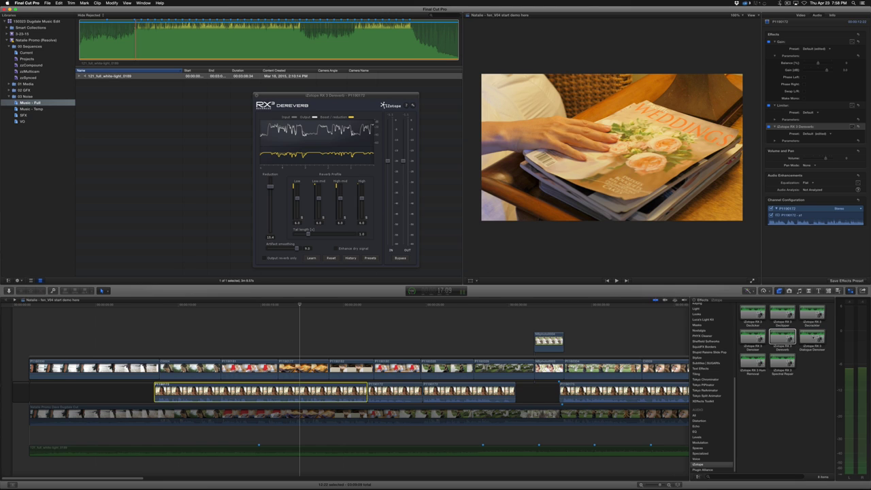
click(782, 337)
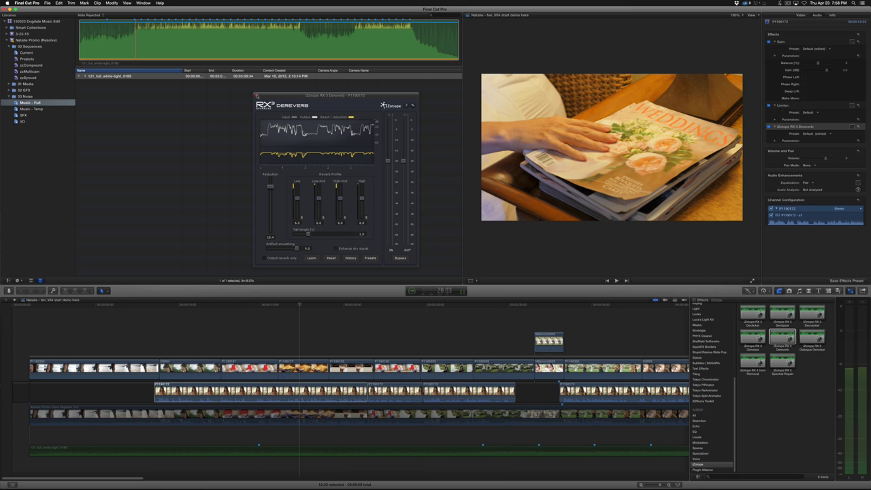
click(257, 95)
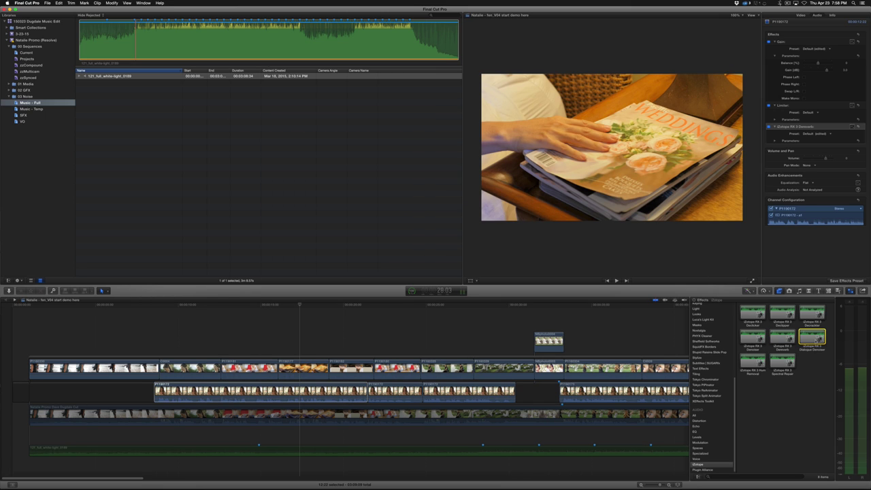
drag(814, 339, 270, 394)
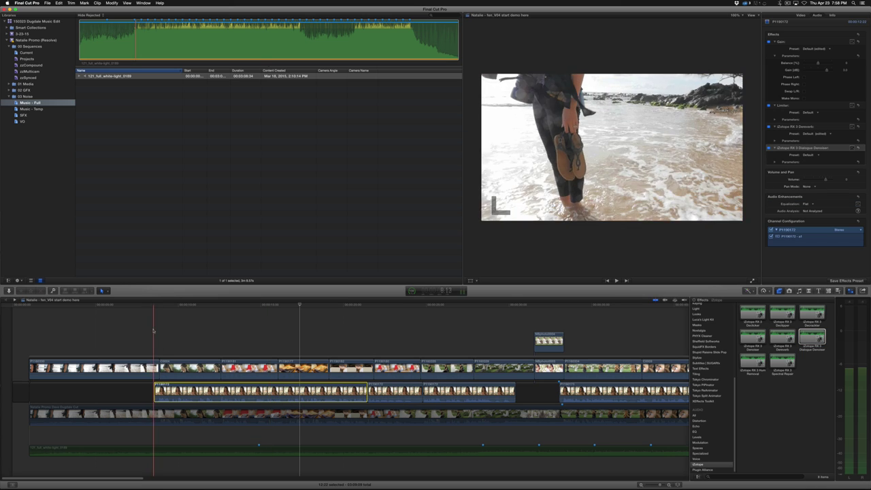
Play the first interview clip from its start to hear it with the Dialogue Denoiser added
key(space)
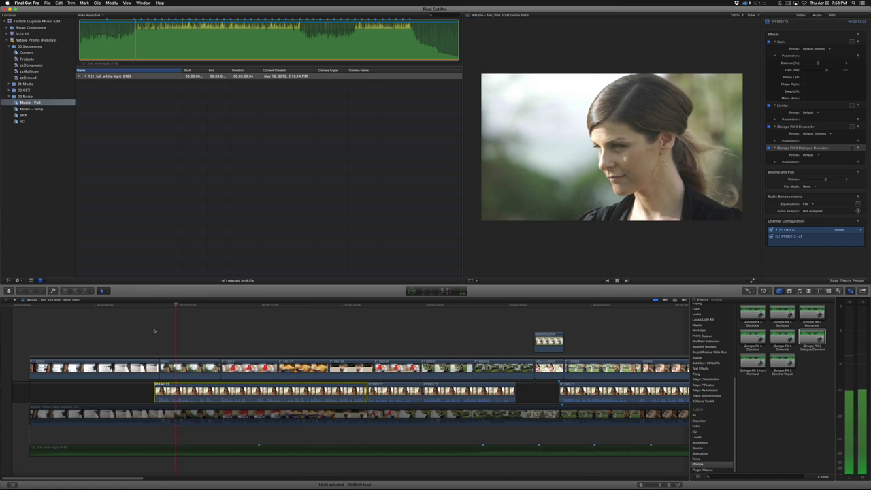
key(space)
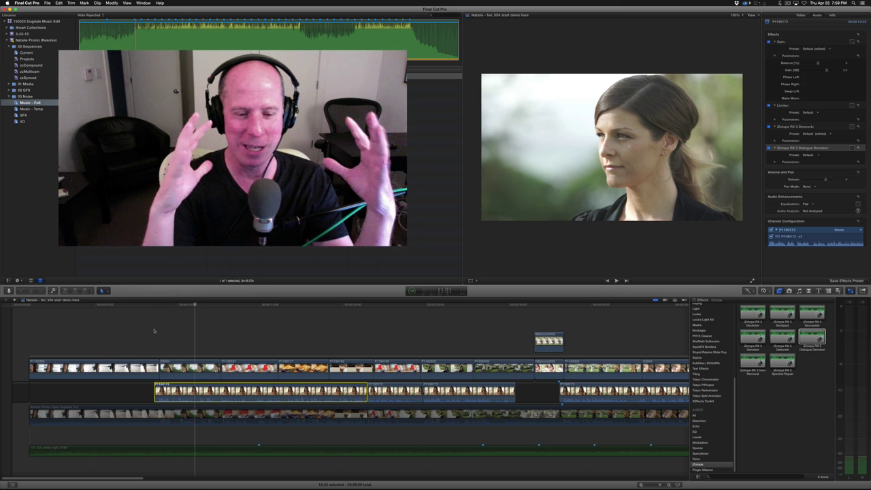
key(s)
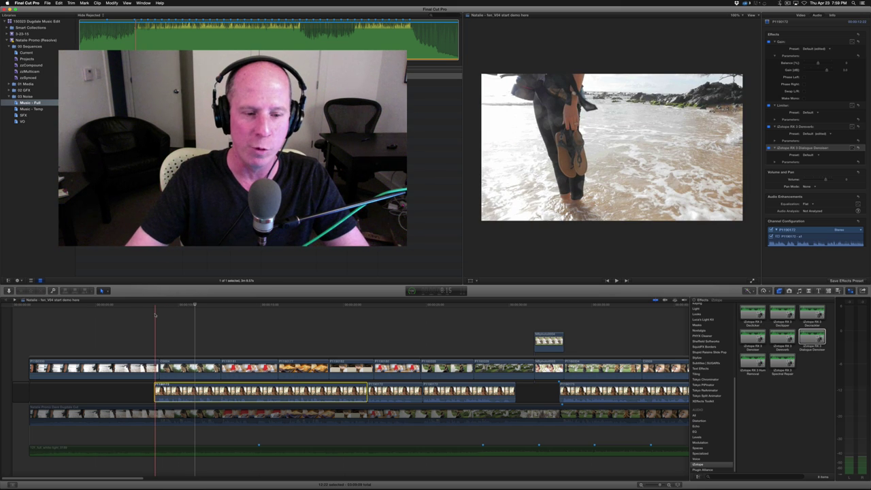
key(space)
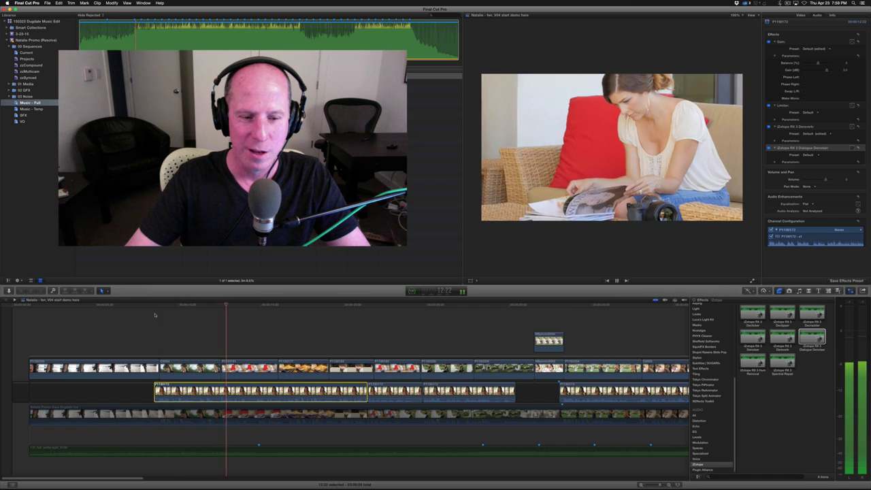
key(space)
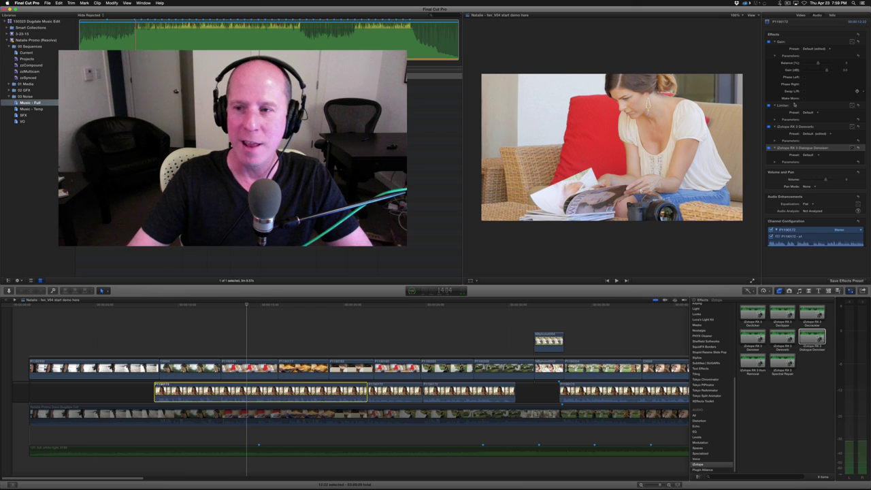
Collapse the settings of the Gain, Limiter, Dereverb and Dialogue Denoiser effects on the interview clip
click(776, 42)
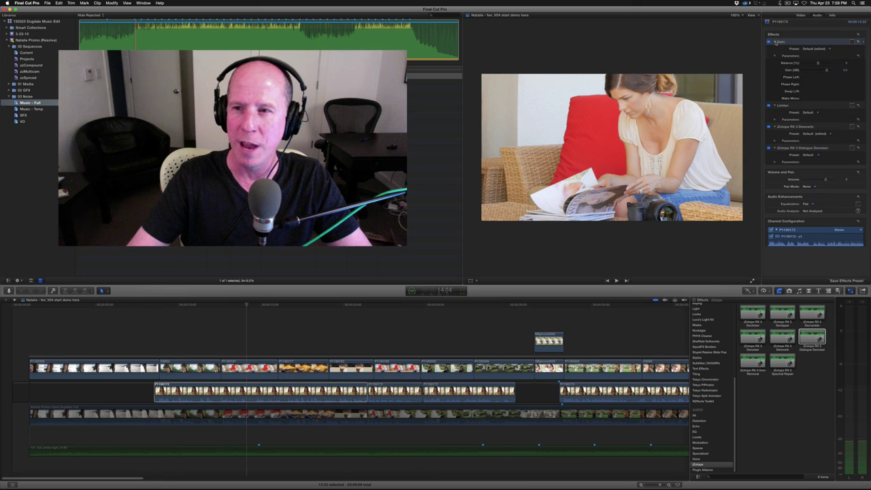
click(774, 49)
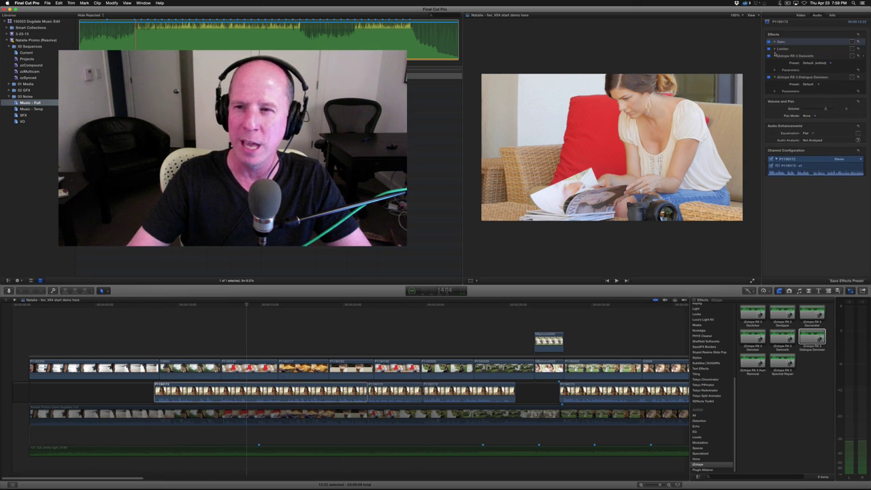
click(774, 56)
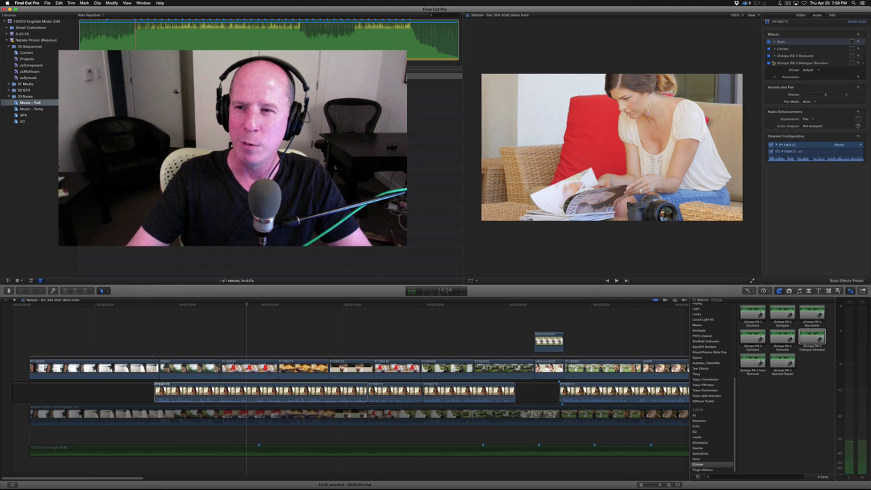
click(773, 62)
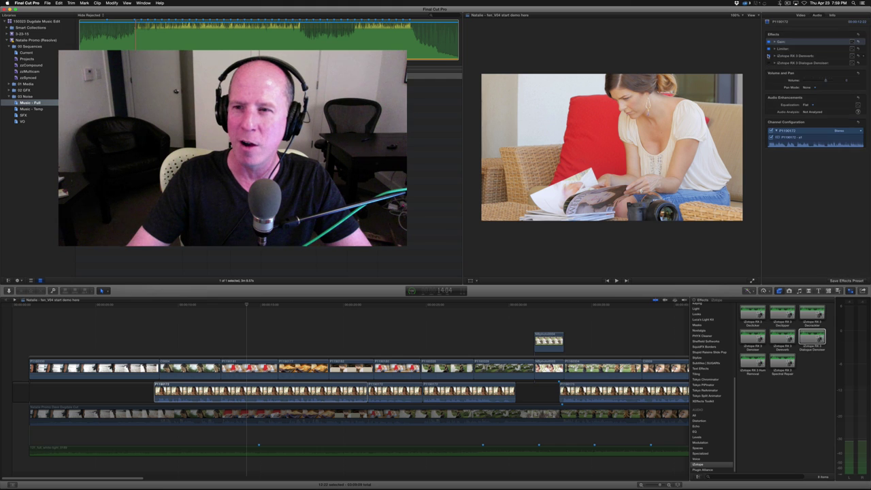
Compare the interview clip's sound with all four audio effects turned off and turned back on
click(770, 56)
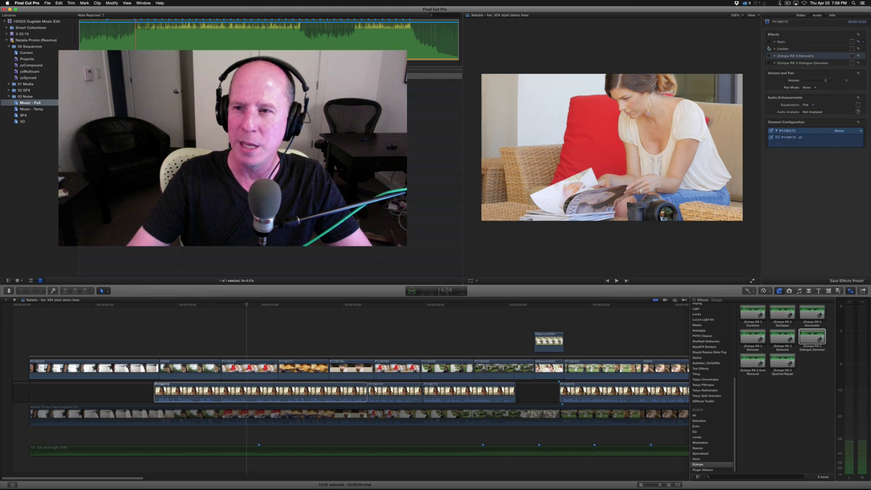
click(156, 391)
key(space)
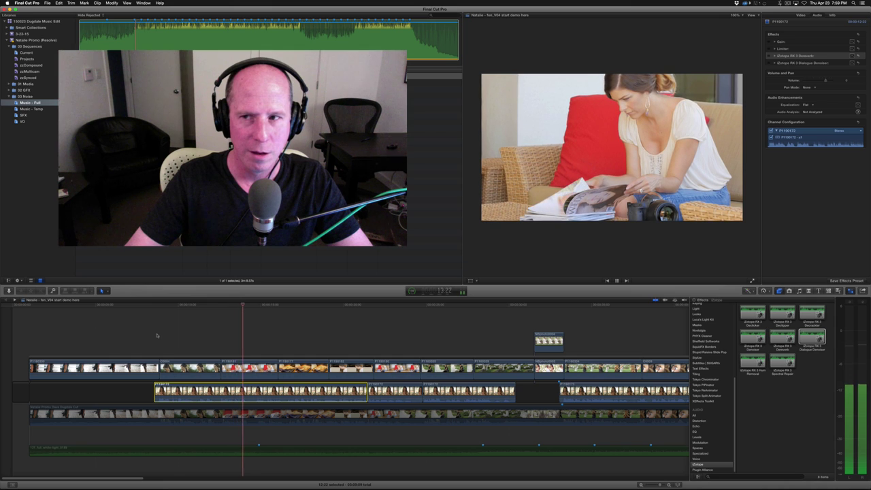
click(769, 42)
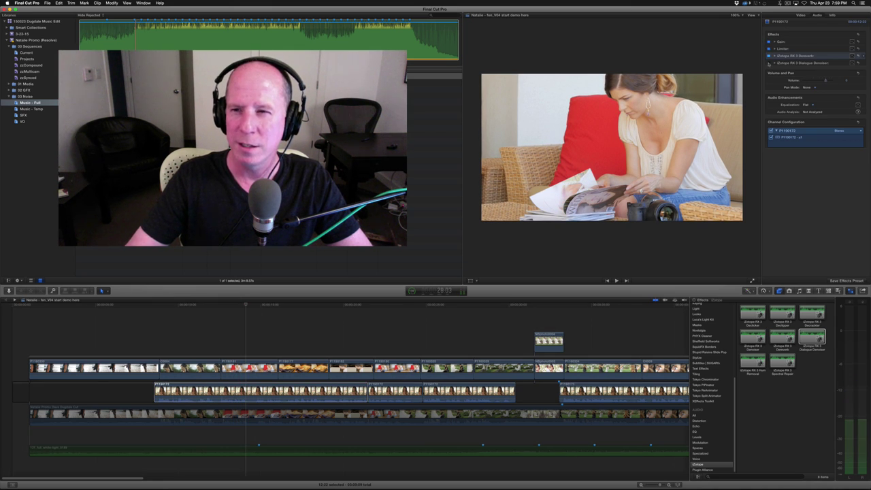
click(154, 331)
key(space)
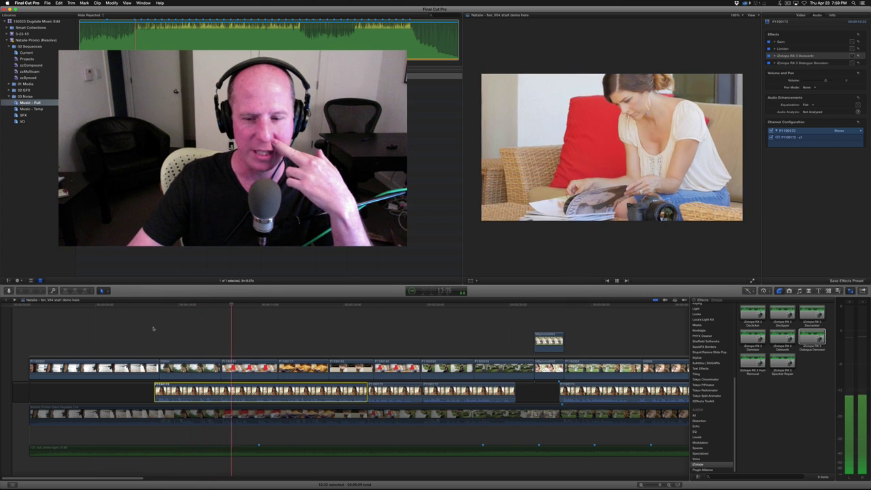
key(space)
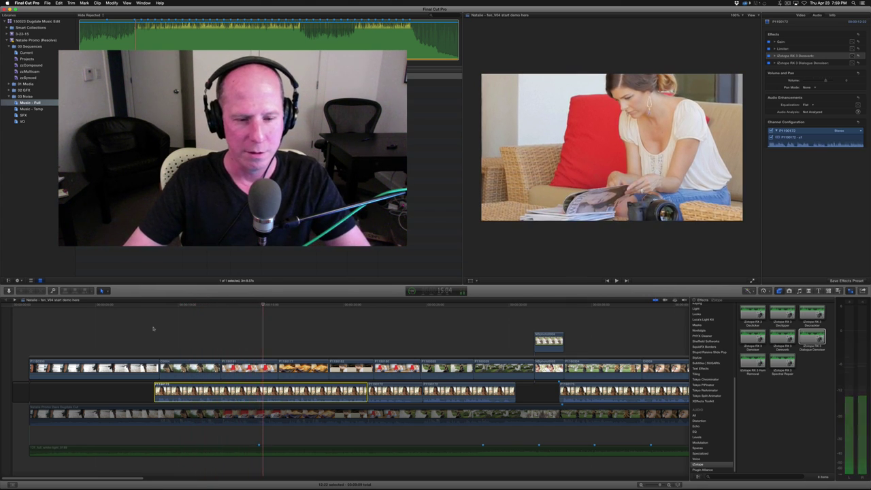
Copy the first interview clip together with its audio effects
click(153, 329)
key(shift+z)
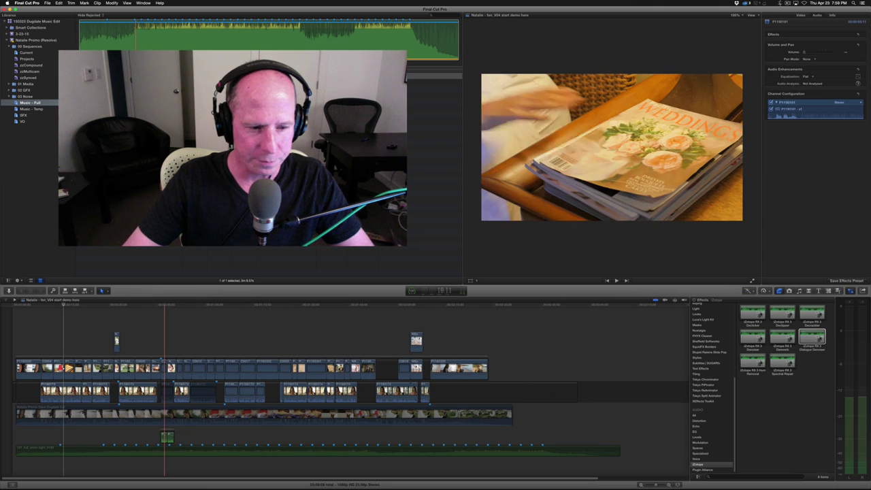
click(70, 391)
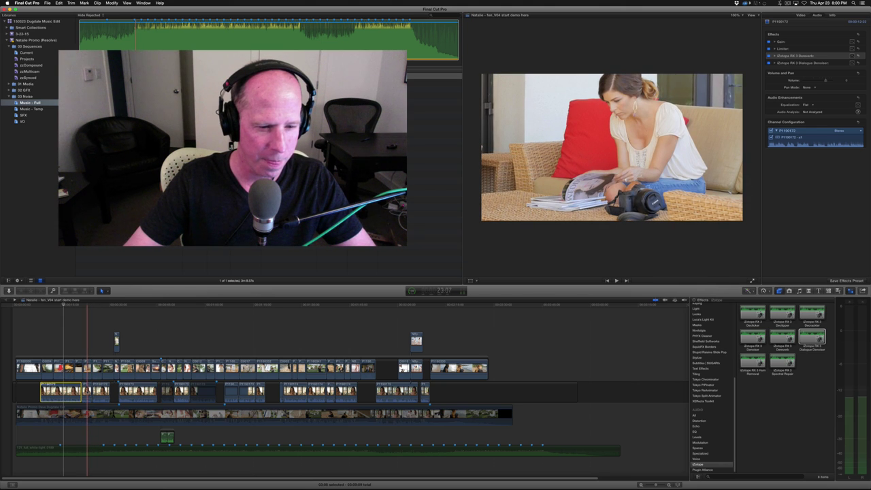
Paste the copied Gain, Limiter, Dereverb and Dialogue Denoiser effects onto all remaining enabled interview clips and the two detached audio clips
click(96, 391)
super+click(138, 391)
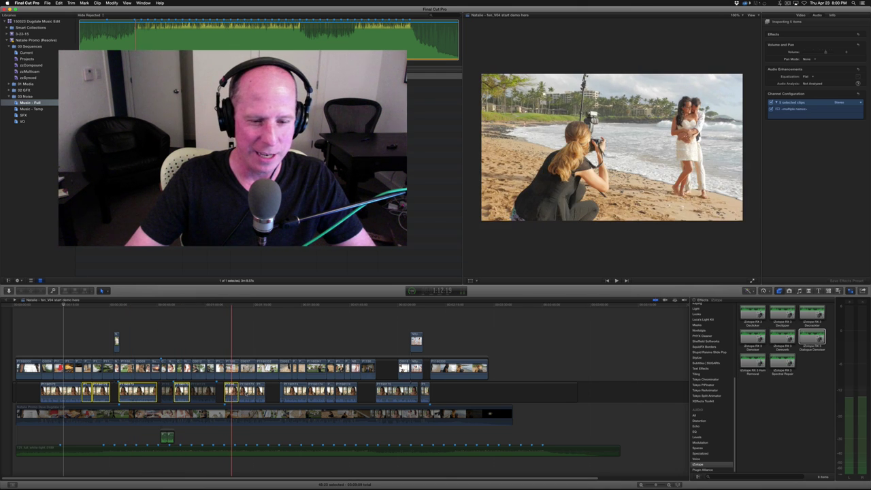
super+click(248, 392)
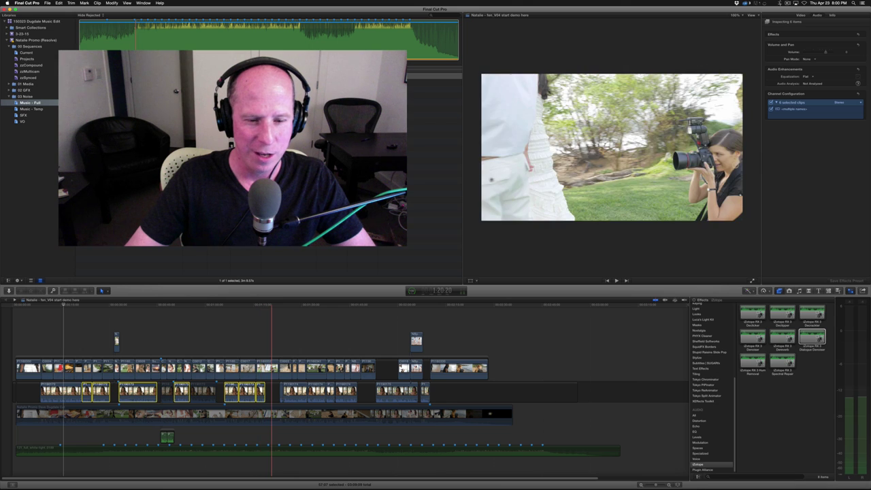
super+click(287, 392)
super+click(284, 391)
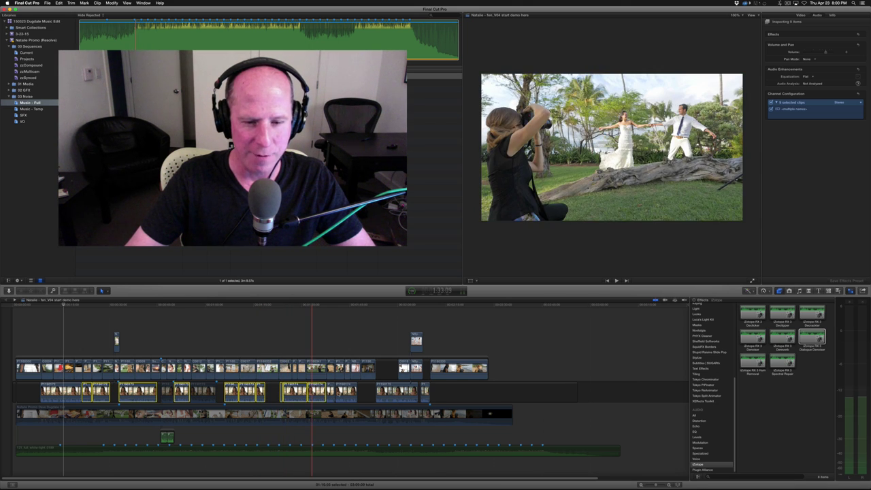
super+click(330, 391)
super+click(347, 391)
super+click(397, 391)
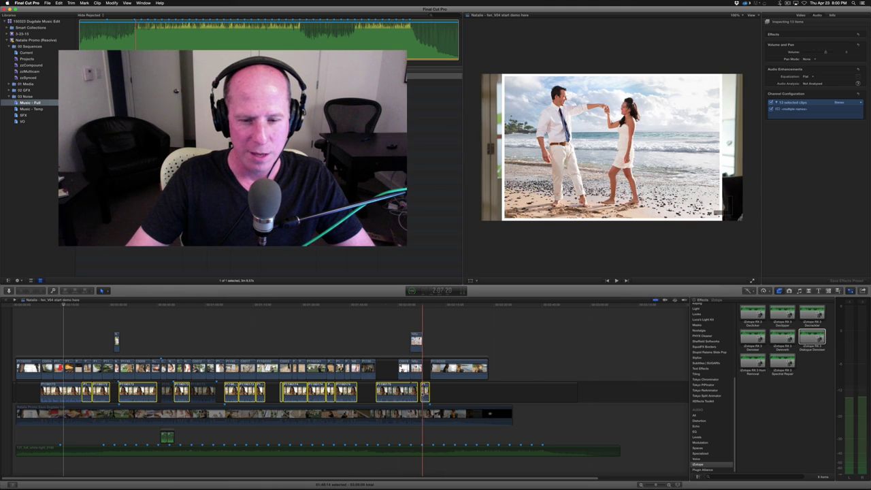
super+click(167, 436)
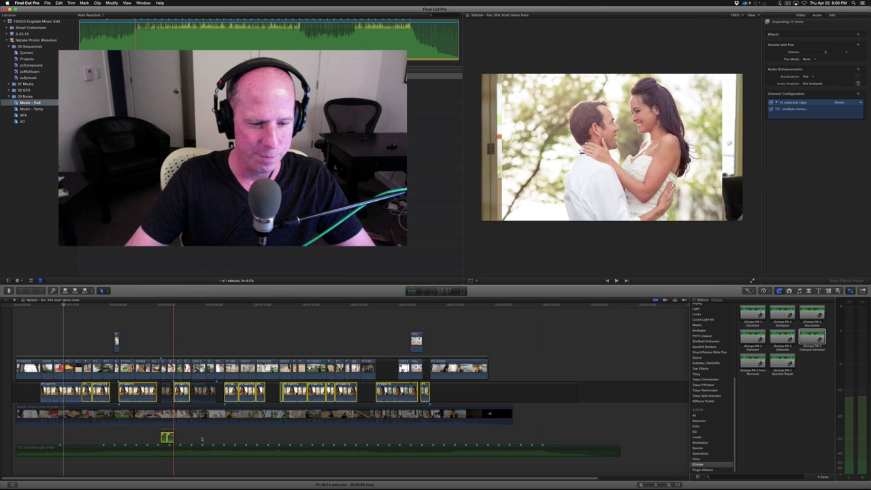
super+click(95, 392)
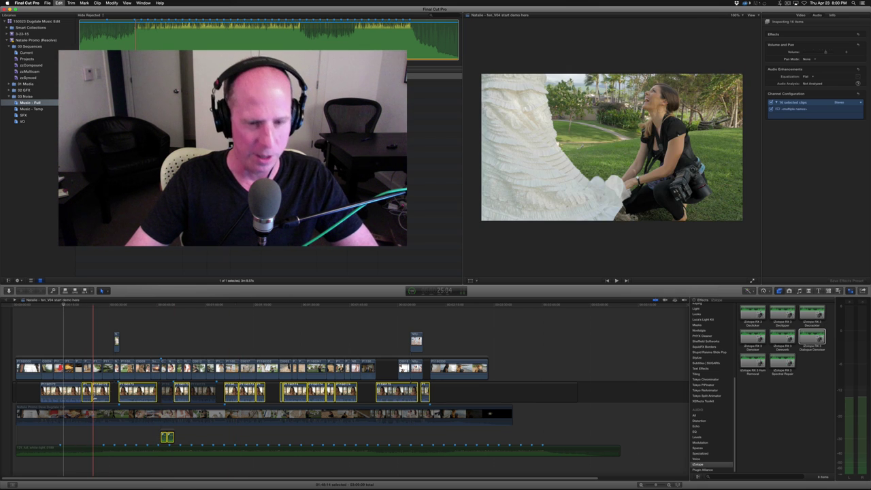
key(super+shift+v)
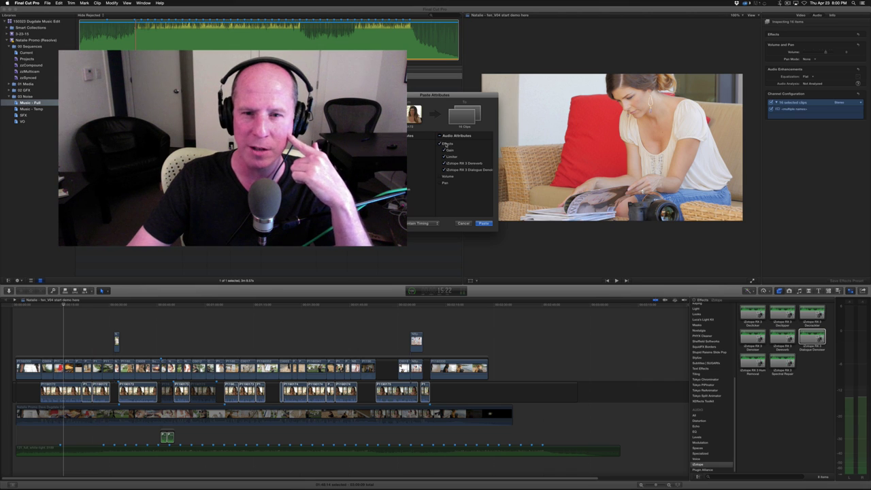
click(482, 223)
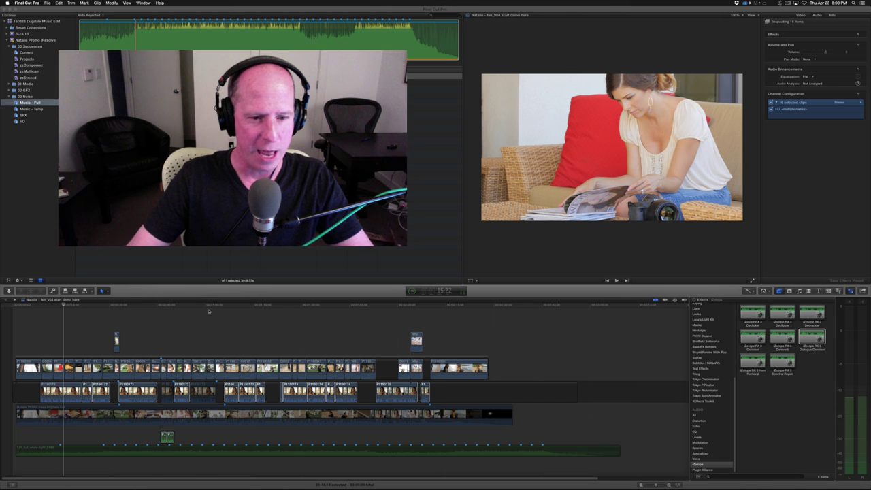
Play the interview section around 1:27 to check its sound with the pasted audio effects
click(287, 307)
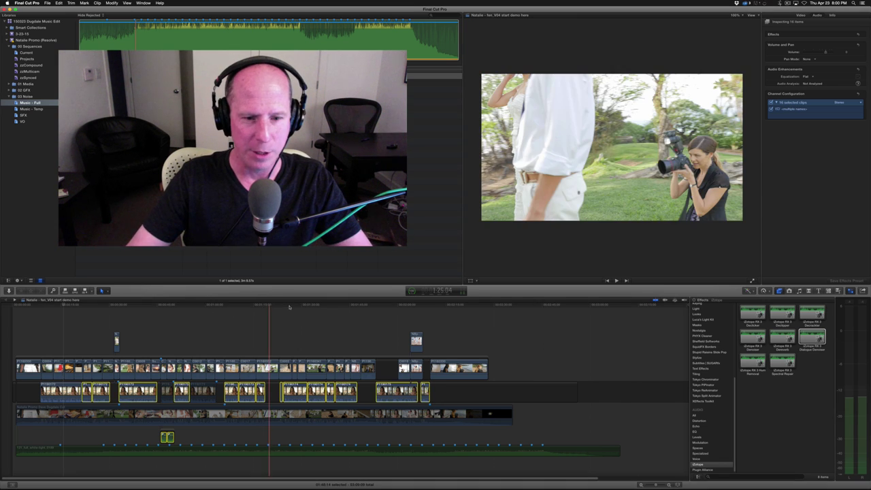
click(293, 310)
key(space)
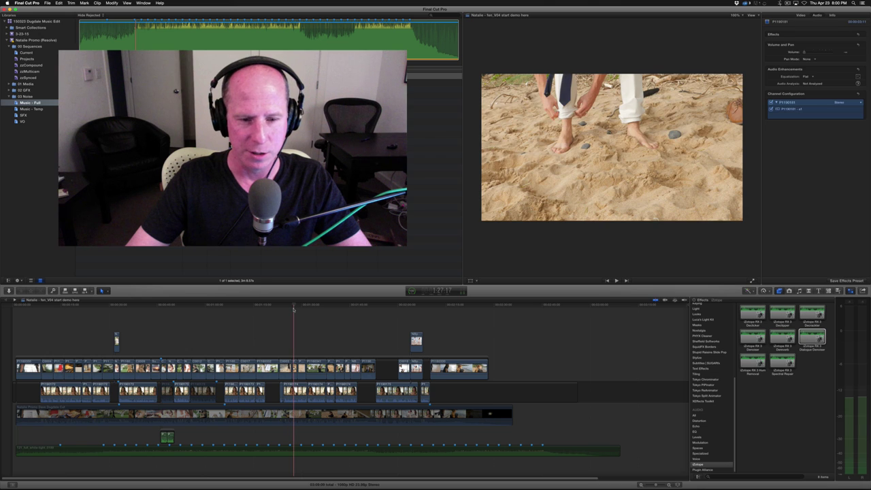
key(space)
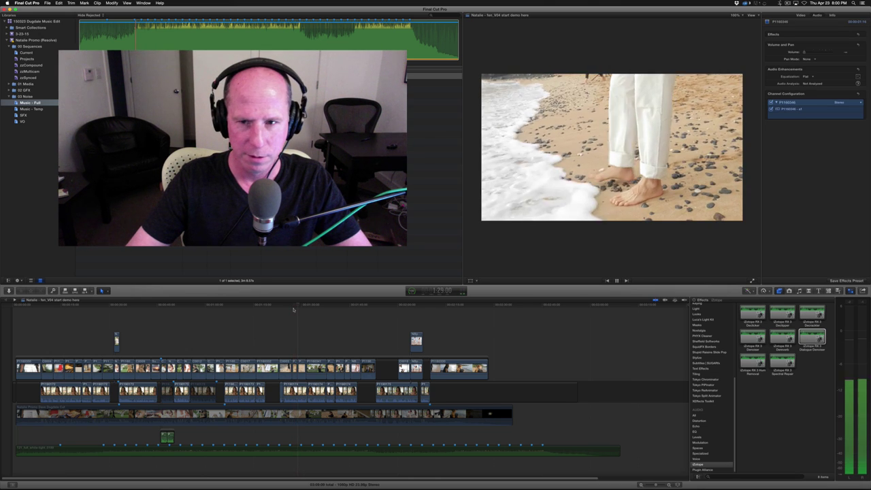
key(space)
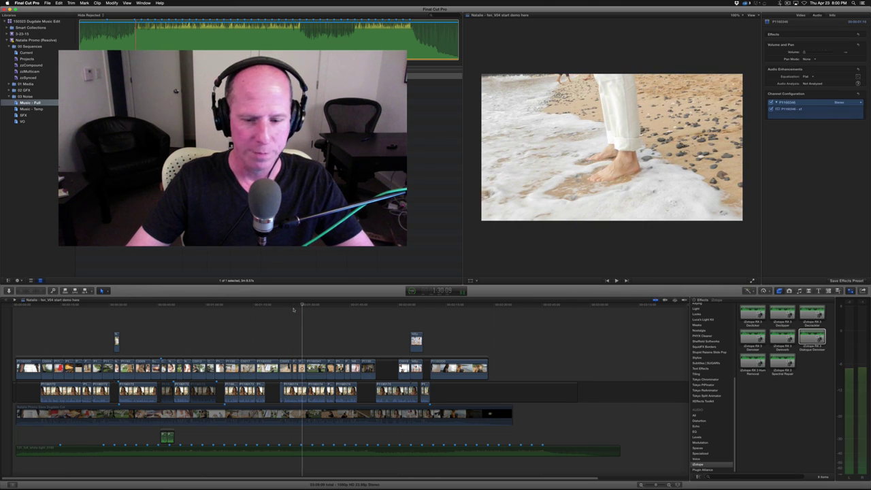
Enable the song clip beneath the edit and wrap it in its own secondary storyline
click(90, 449)
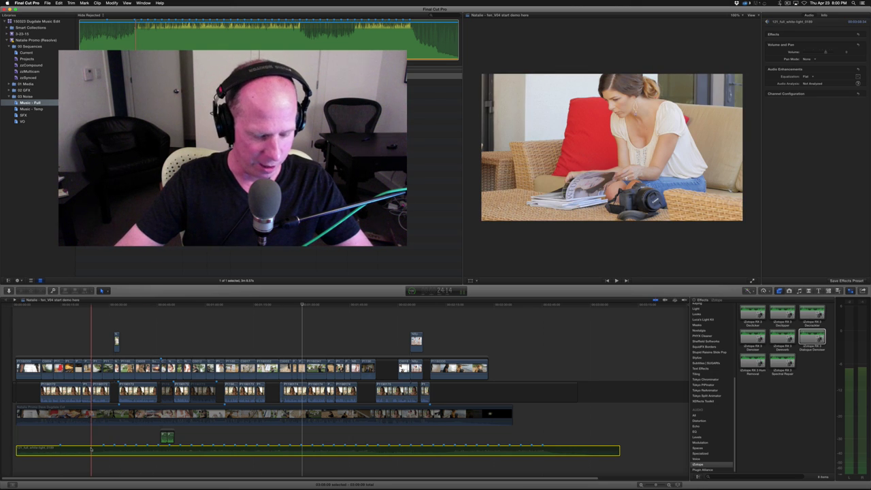
drag(91, 449, 92, 453)
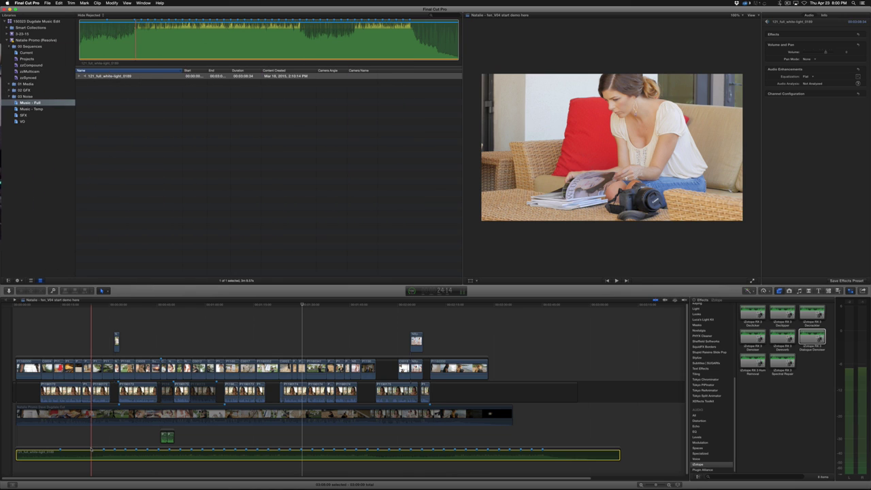
drag(91, 453, 90, 449)
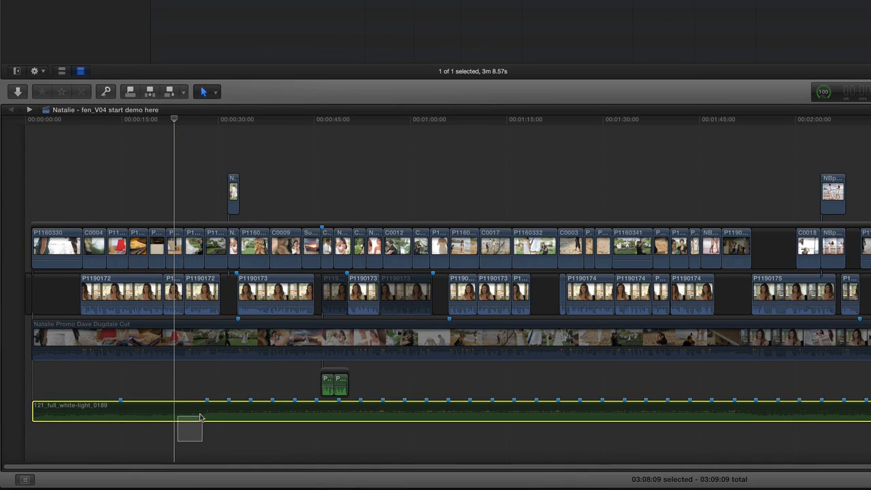
drag(156, 446, 197, 421)
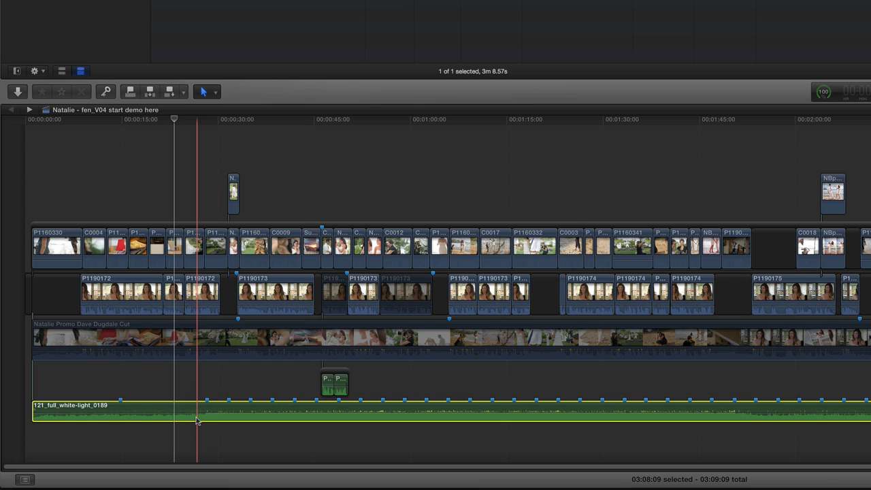
drag(197, 420, 197, 430)
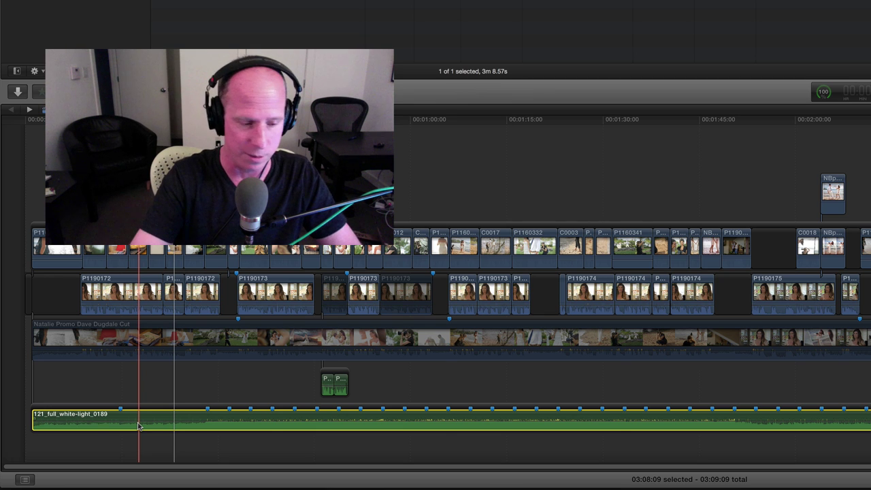
Play the opening of the promo up to about 0:30 to hear how the song's build fits the interview
key(super+equal)
key(super+equal)
key(super+equal)
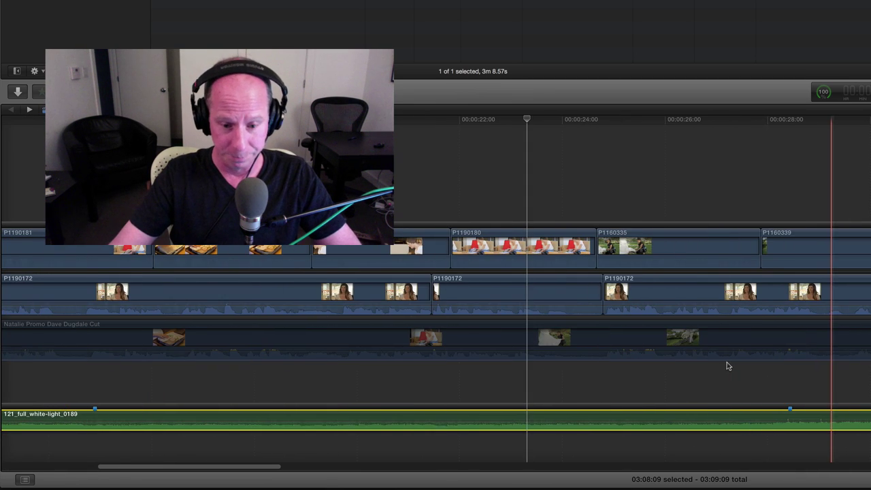
scroll(727, 366, left, 10)
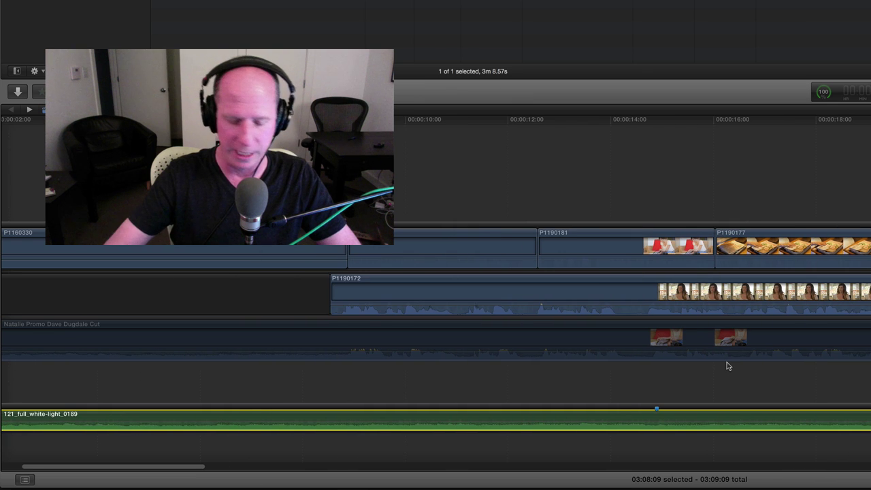
key(super+minus)
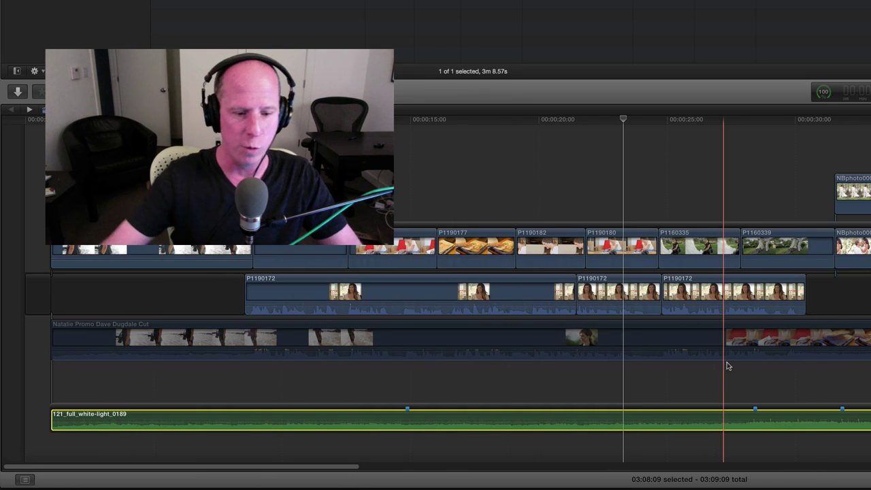
mouse_move(746, 419)
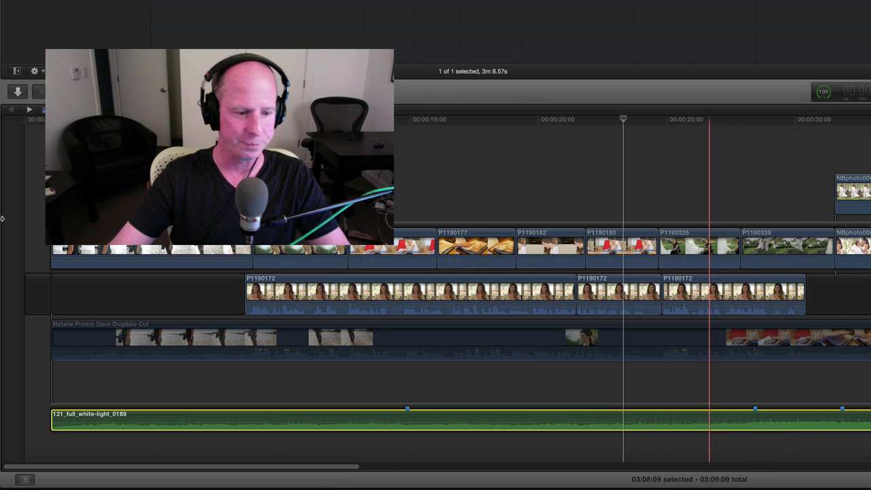
key(space)
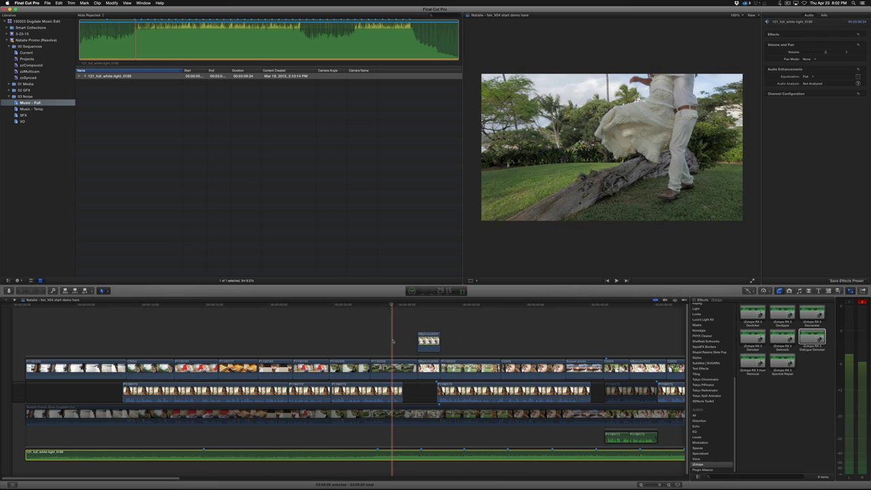
key(space)
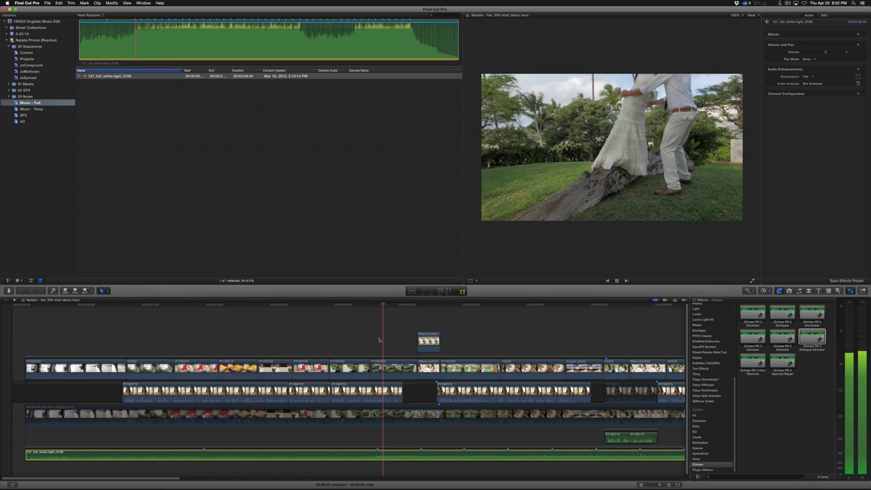
key(space)
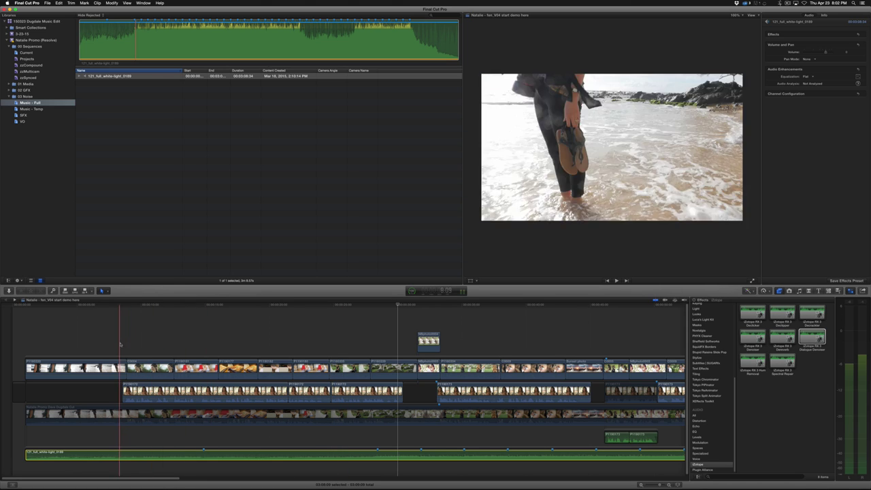
Try disabling the song clip under the opening interview section
click(270, 344)
click(276, 454)
key(space)
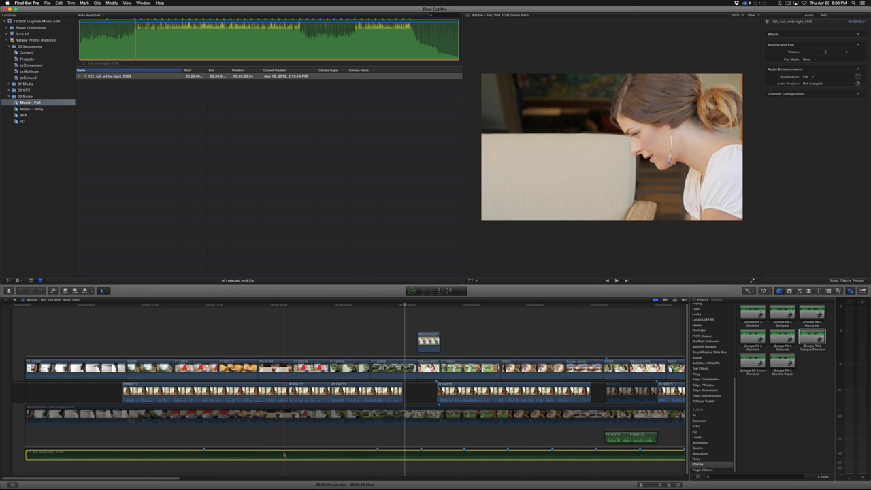
Disable the first three interview clips and play the song alone around 0:19 to 0:22
click(172, 391)
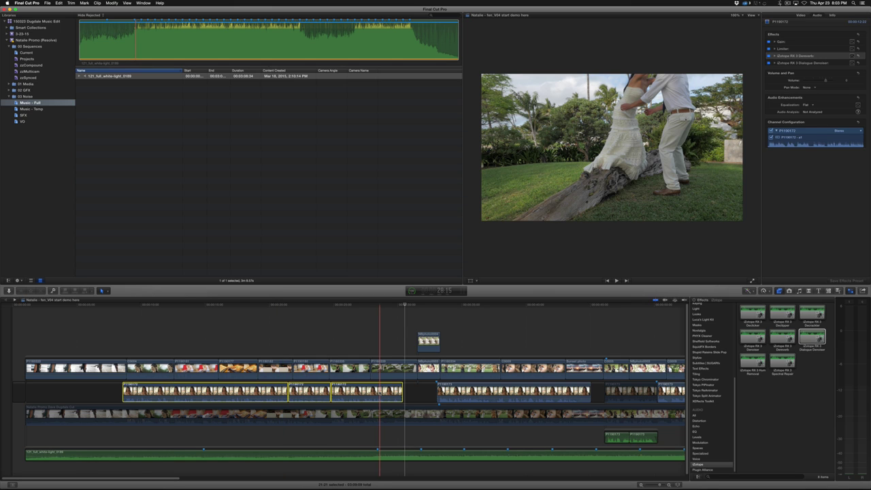
key(v)
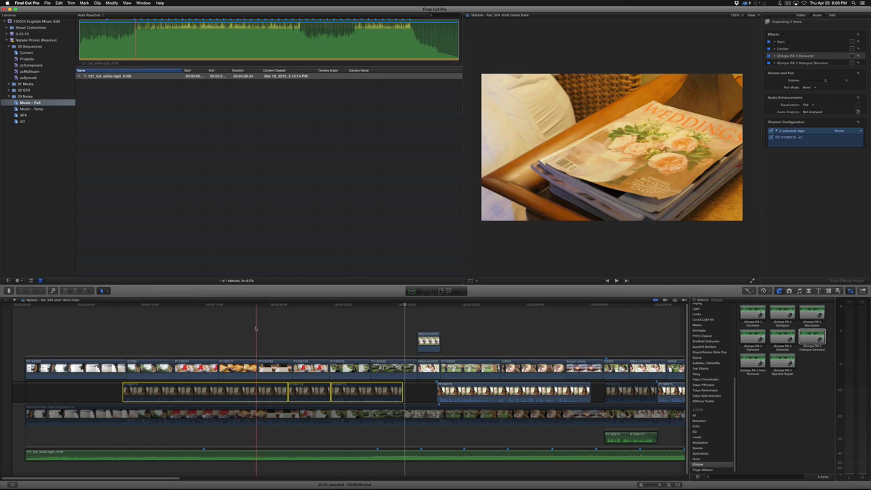
key(space)
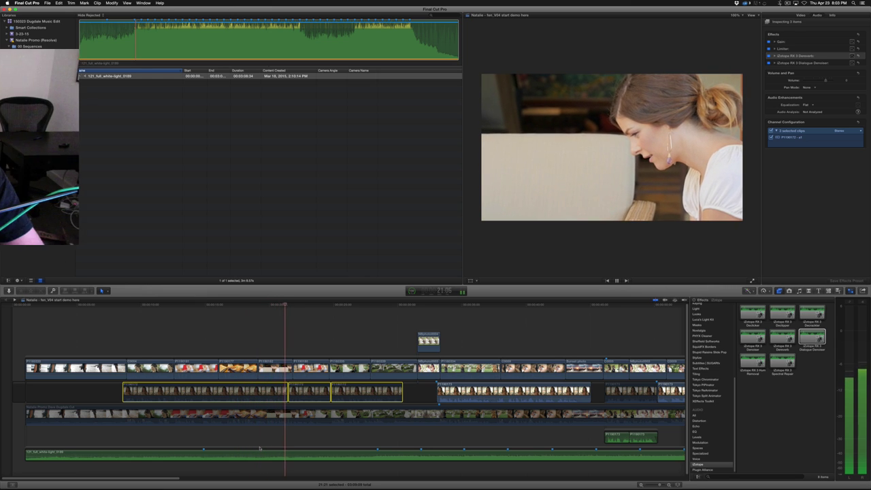
key(space)
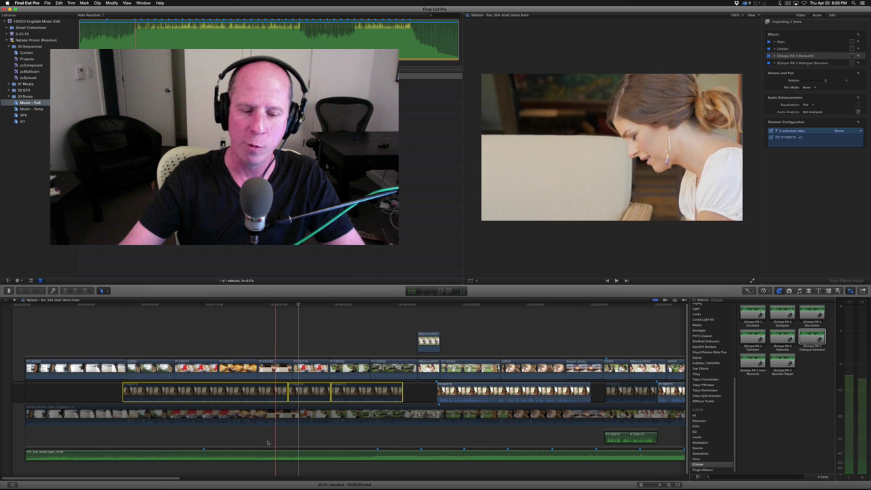
key(space)
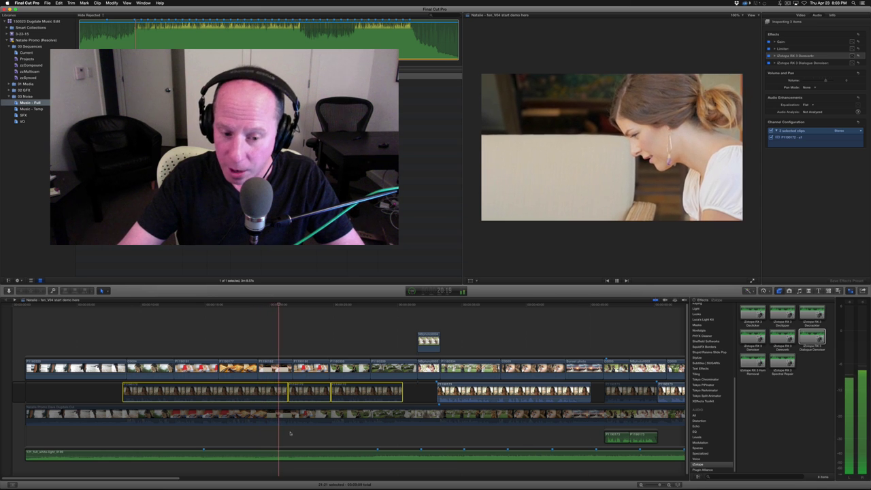
key(space)
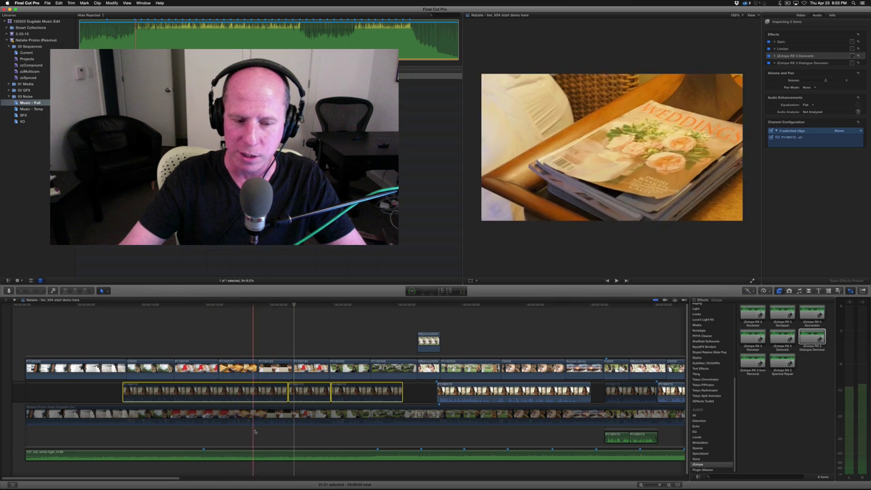
Play the song from about 0:15 and add a marker on it at about 0:18, keeping its storyline selected
key(space)
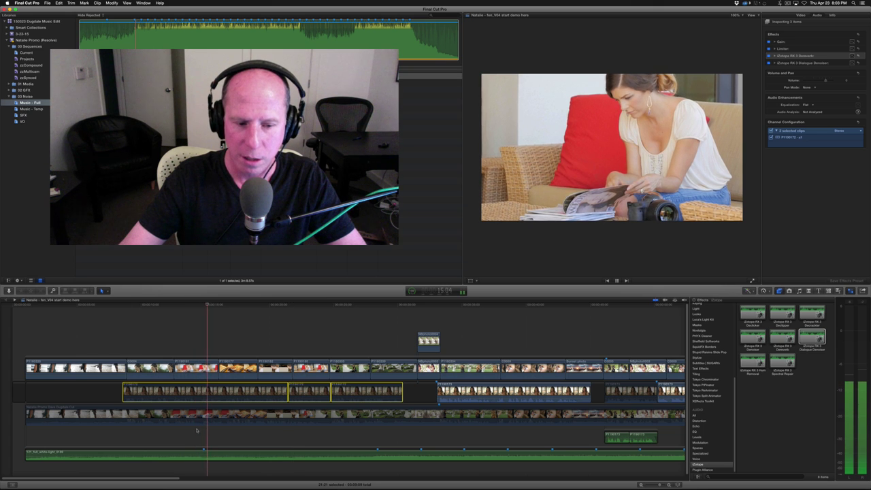
click(227, 450)
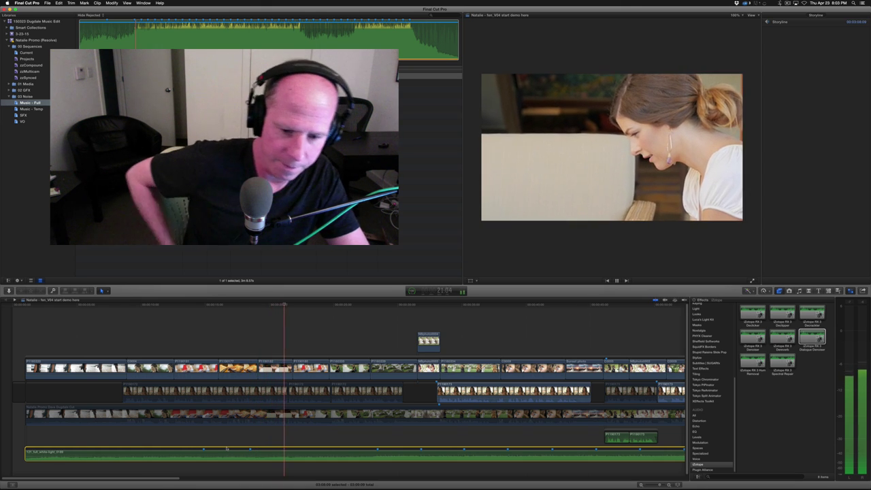
key(space)
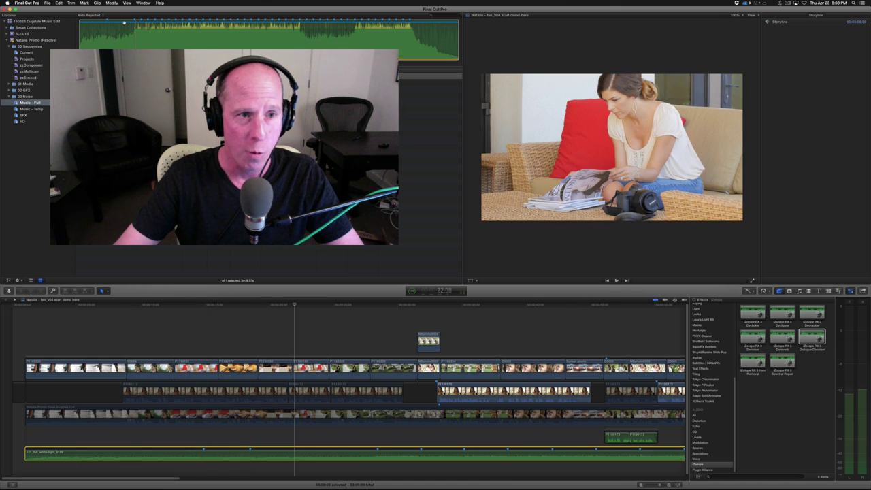
key(super+1)
click(232, 452)
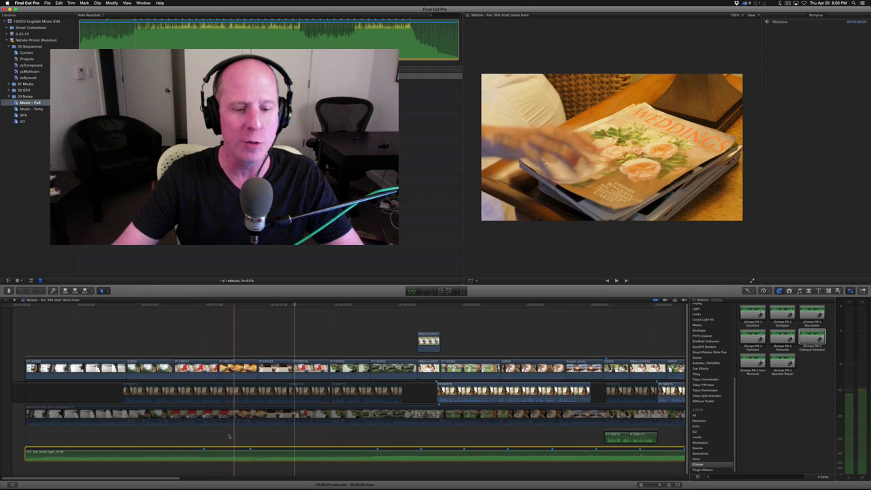
Compare the full song's waveform in the browser with the timeline's song, and play the timeline from about 0:12 to 0:19
click(276, 24)
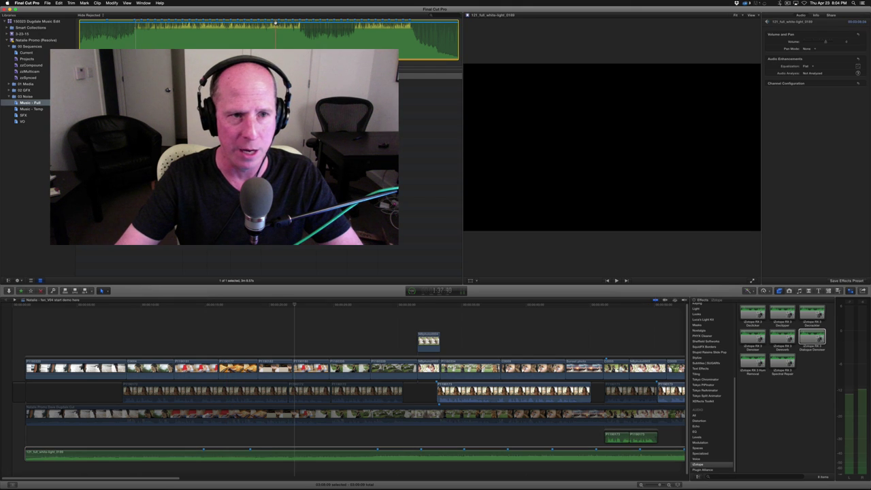
click(236, 450)
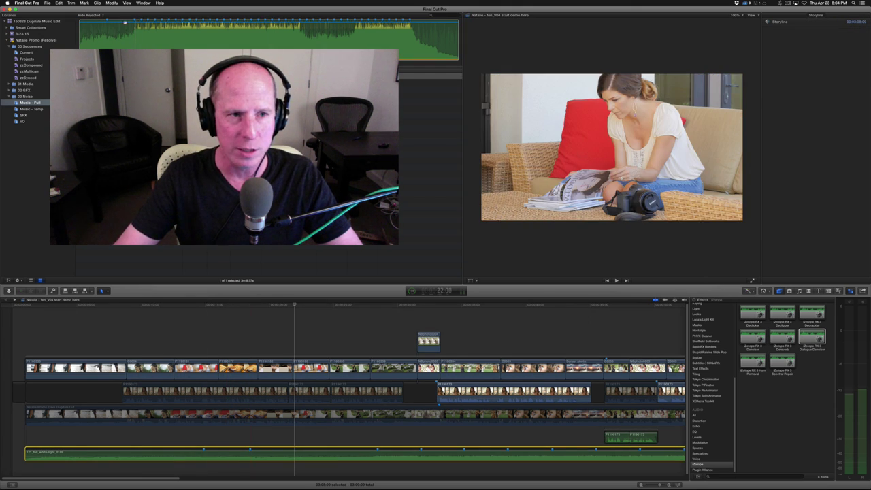
click(122, 25)
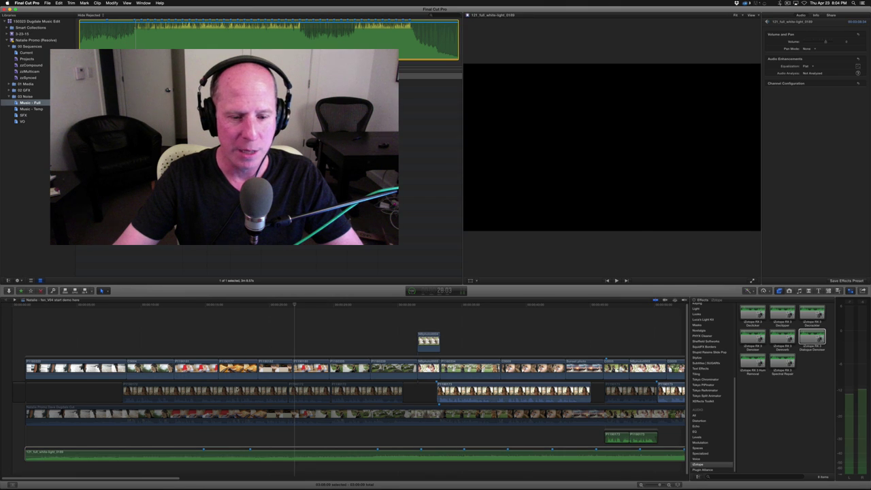
click(251, 451)
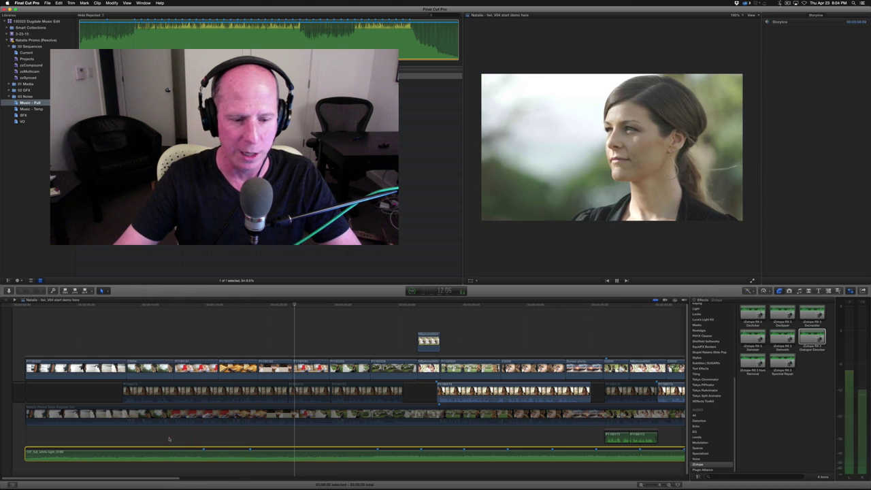
key(space)
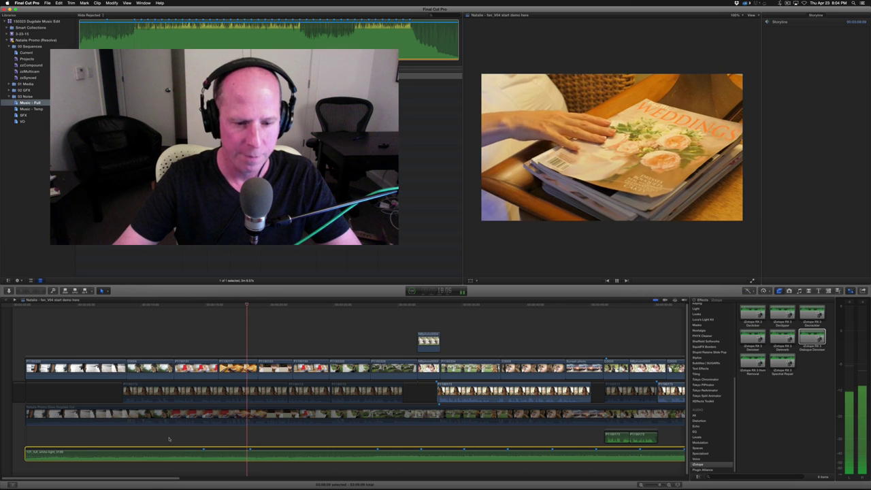
key(space)
key(space)
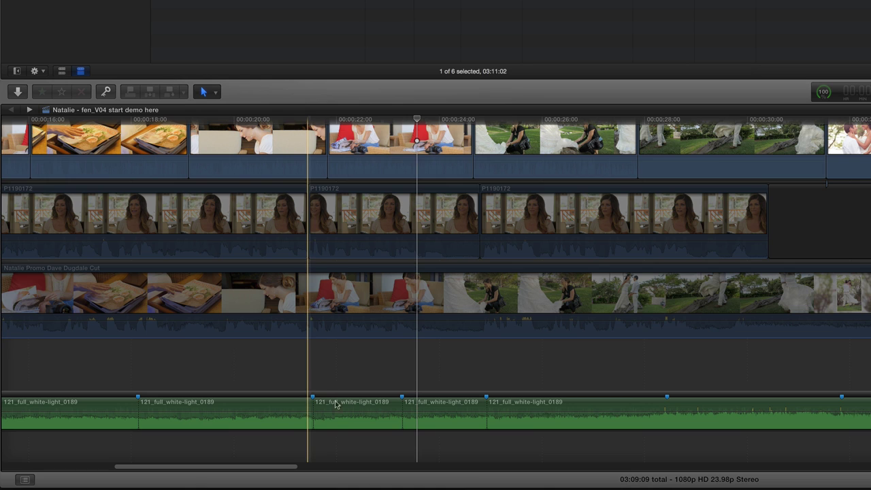
Duplicate the short song segment between the markers at about 0:21 and 0:23 directly after itself, and play through the repeat
drag(346, 407, 401, 409)
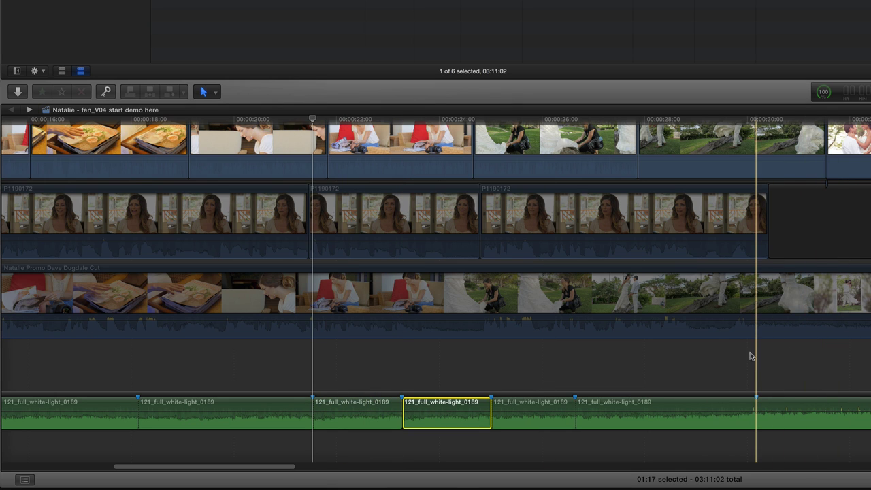
key(space)
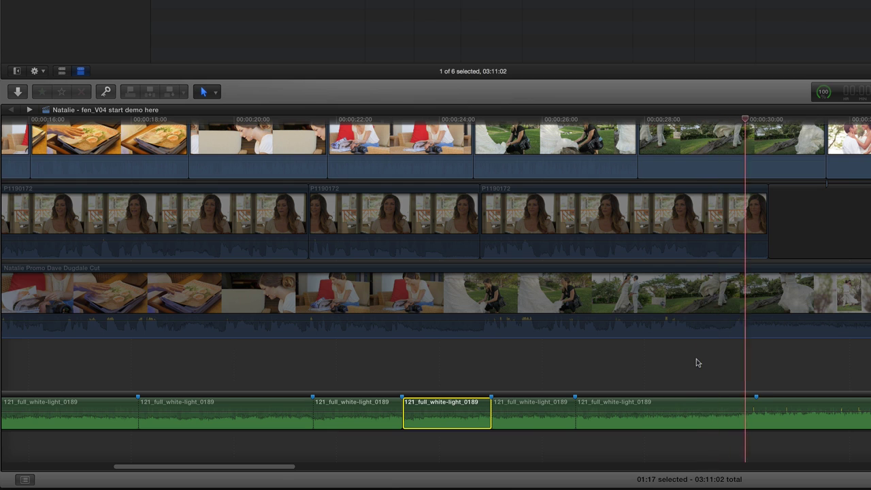
key(space)
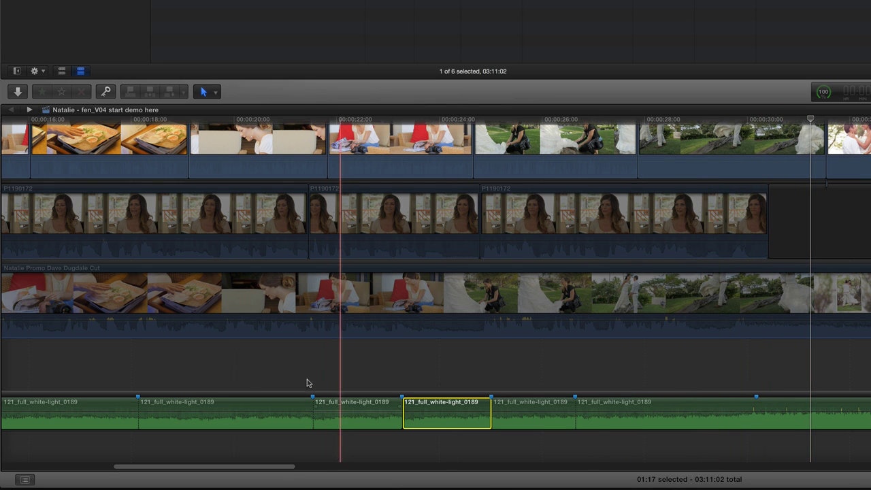
key(space)
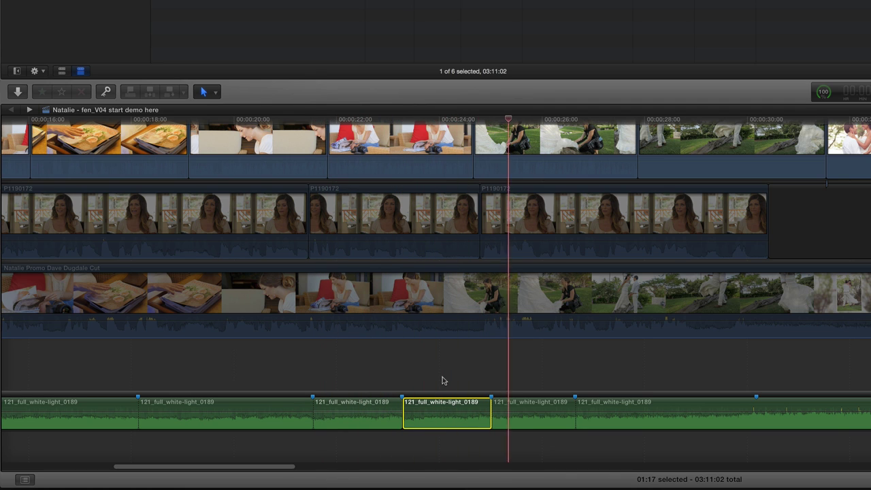
key(space)
Add a cross dissolve at the song cut between the original and duplicated segments at about 0:23, and play through it
click(406, 419)
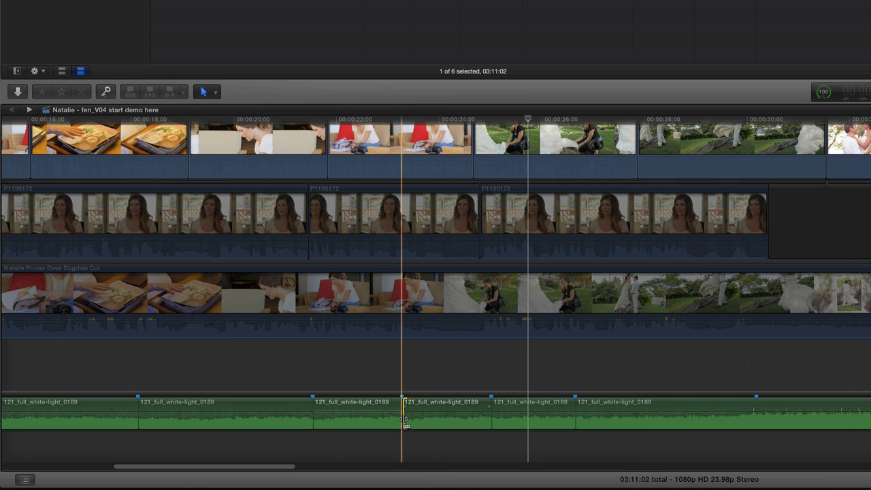
key(super+t)
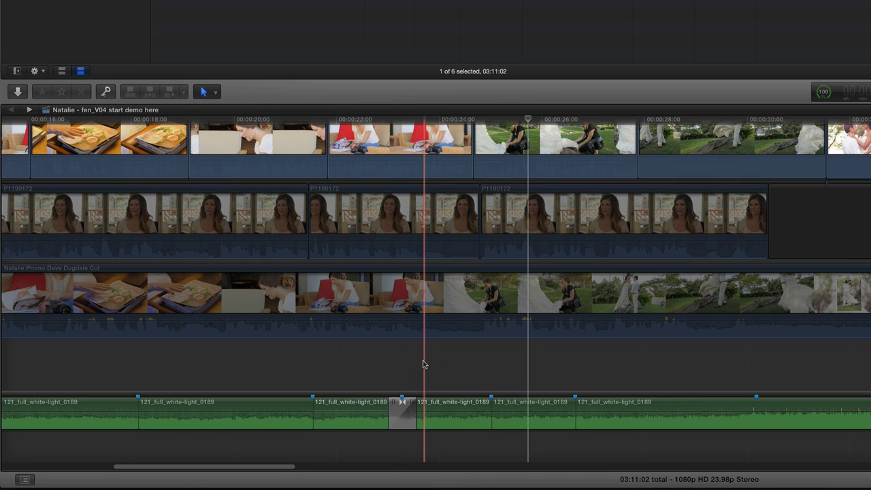
key(space)
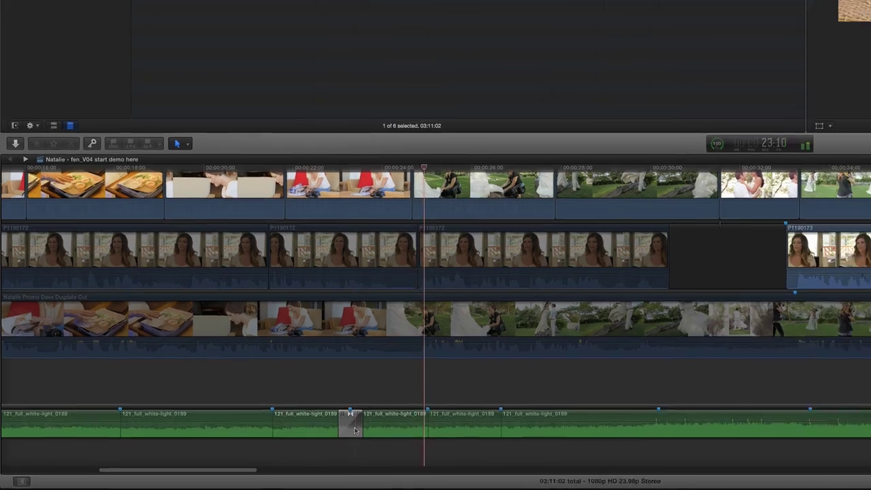
Set the song transition's audio crossfade fade-in and fade-out types to +3dB and listen to the result
click(402, 413)
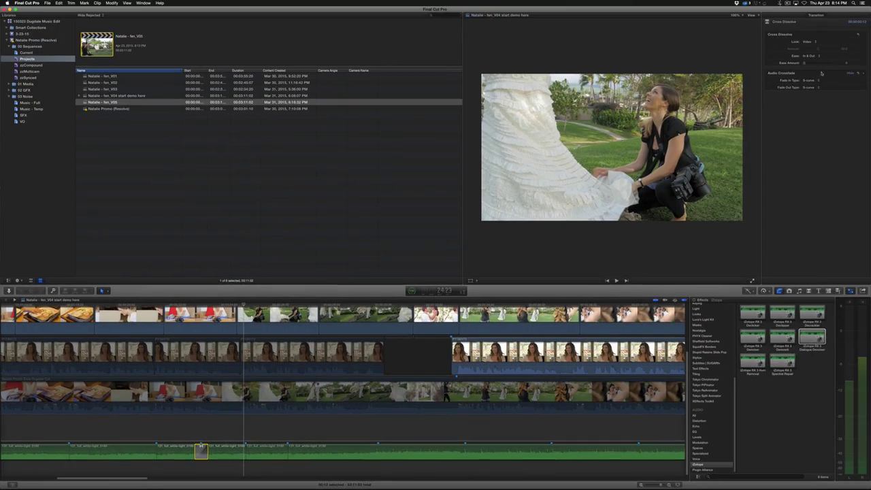
click(803, 85)
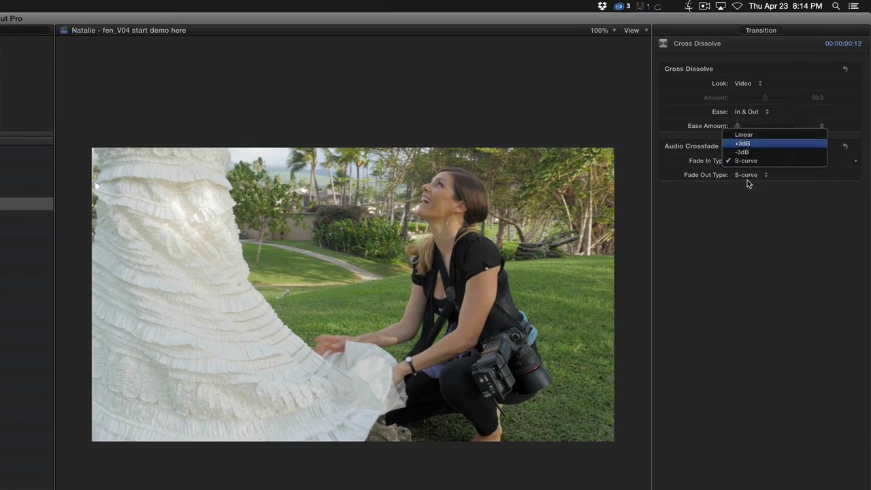
click(770, 145)
click(769, 143)
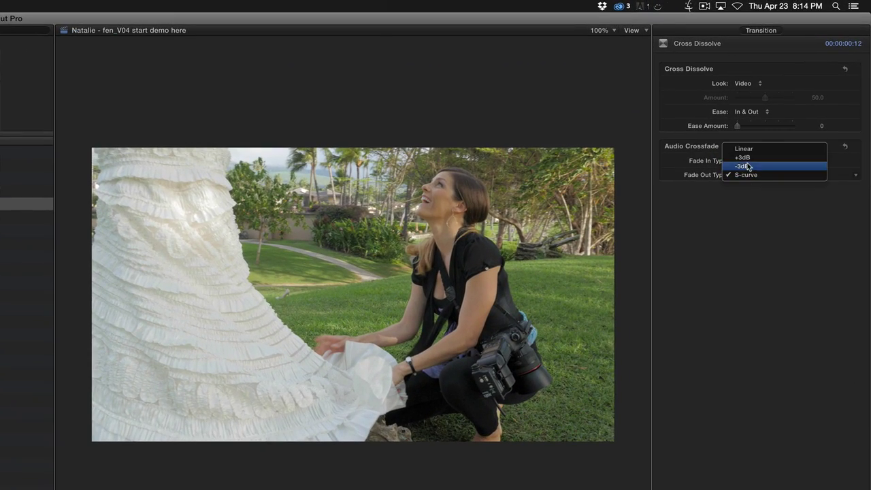
click(742, 158)
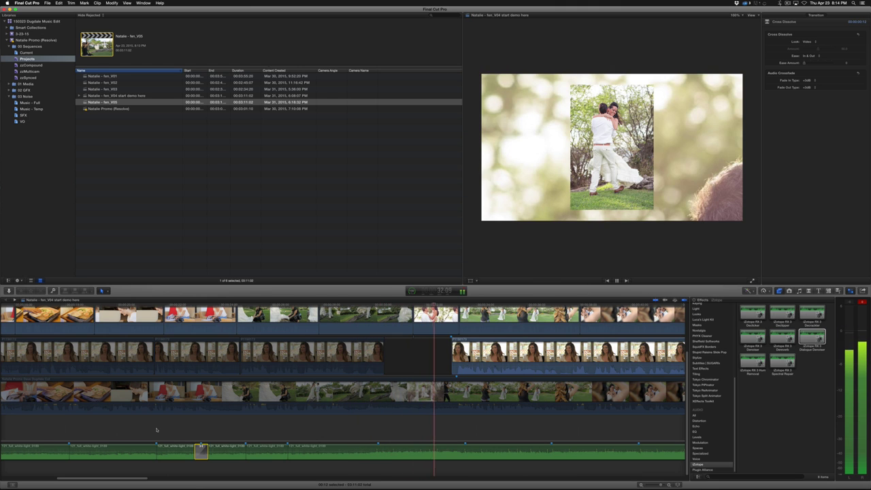
key(space)
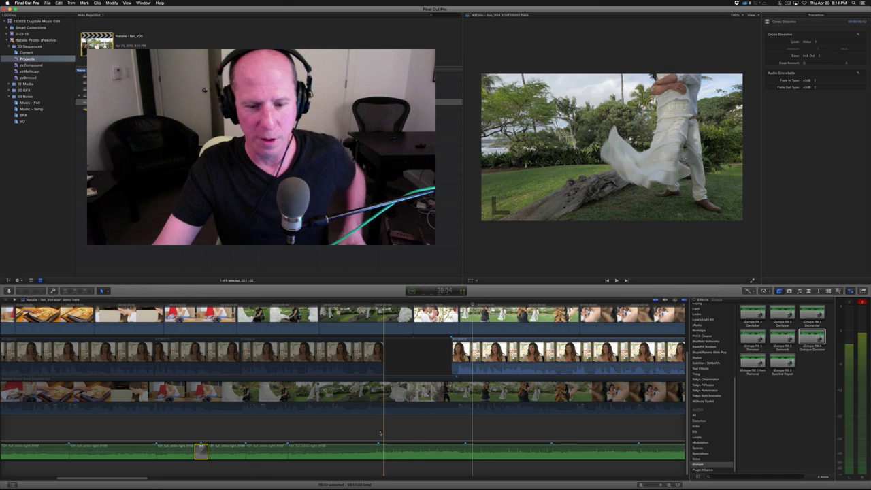
Re-enable the first three interview clips and cut the song at its markers at about 0:30 and 0:33
key(super+minus)
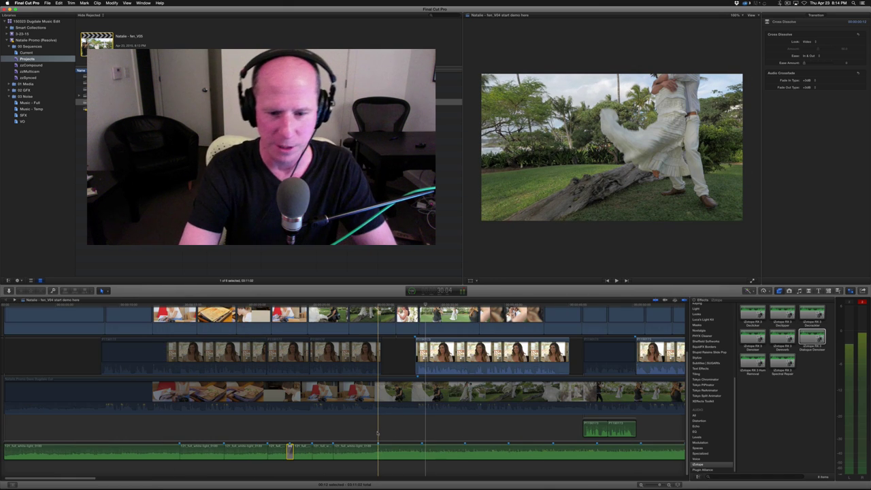
key(super+minus)
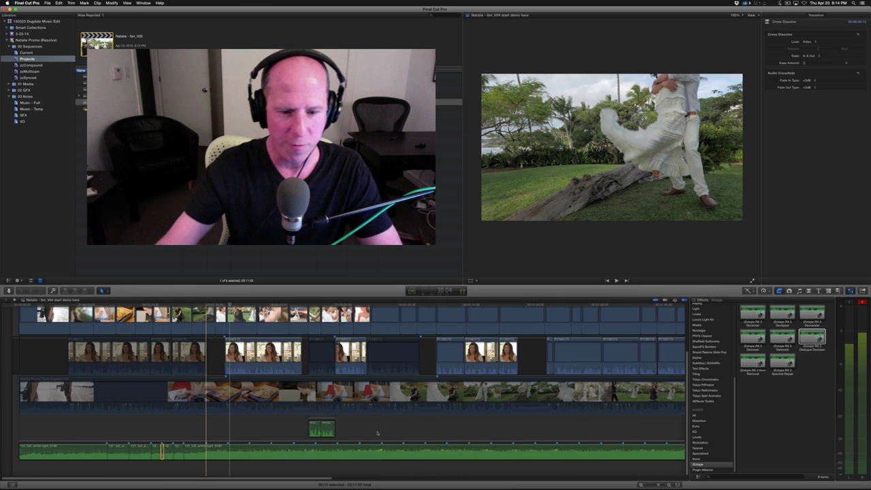
key(space)
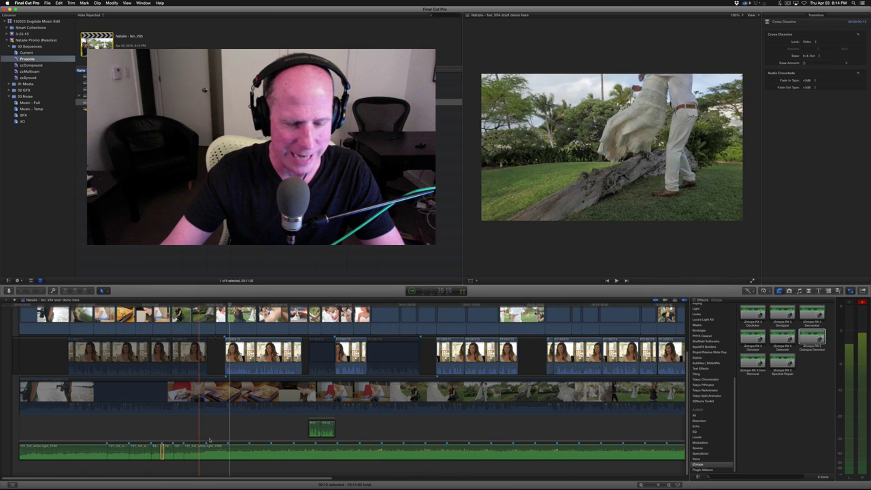
key(super+z)
key(super+z)
key(super+z)
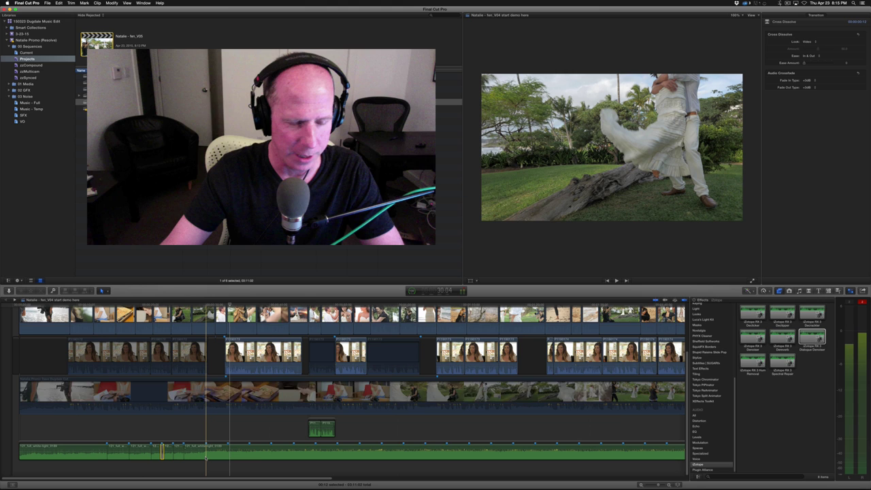
click(190, 354)
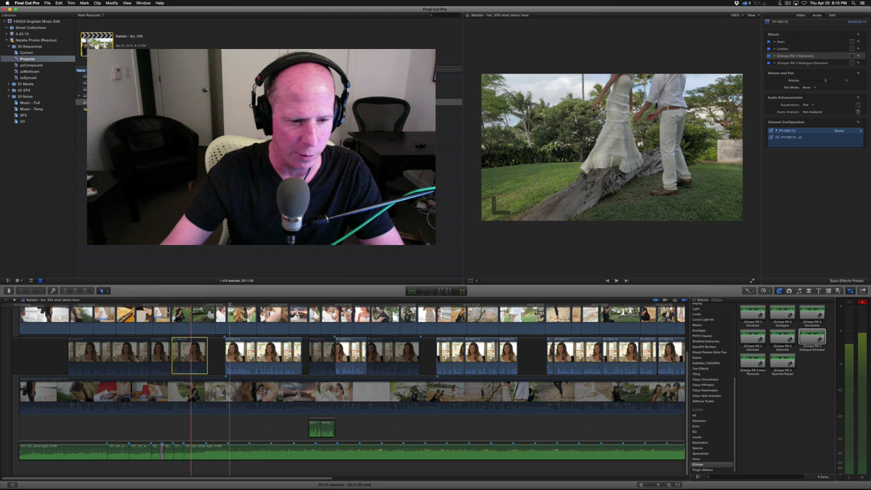
shift+click(80, 354)
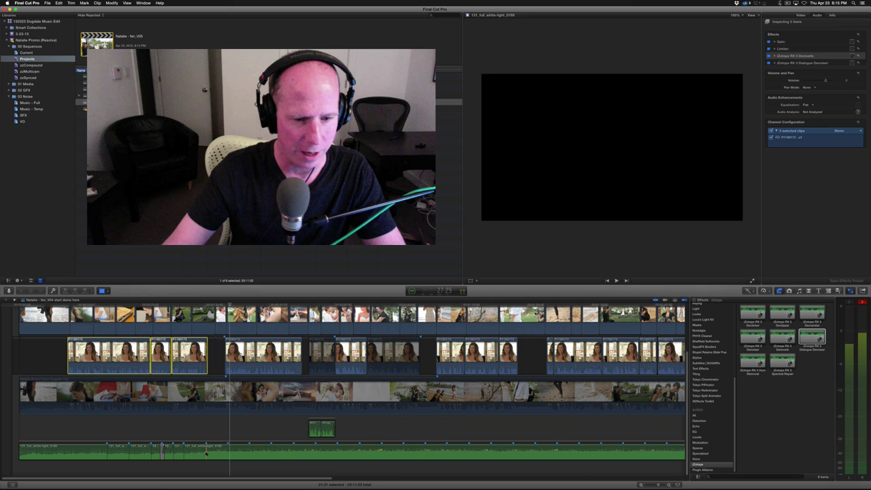
click(228, 428)
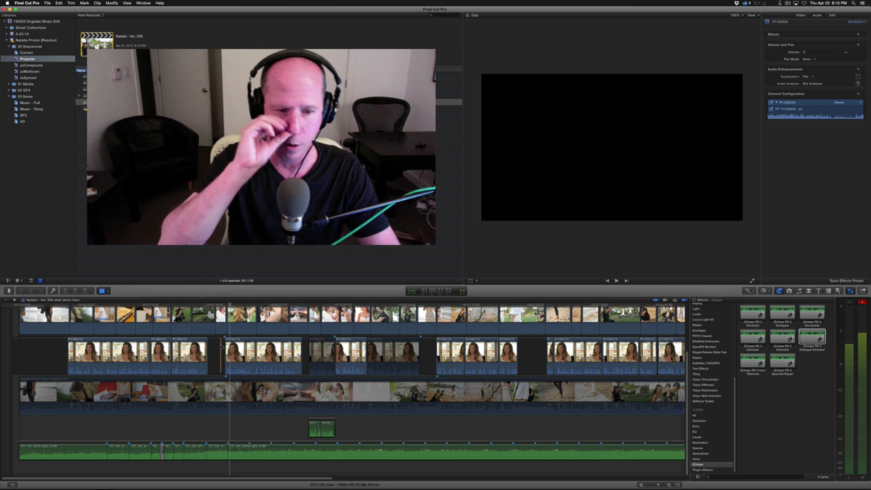
Try lifting the B-roll clips from about 0:33 onward out of their storyline and deleting the gap left behind
click(297, 348)
scroll(302, 347, up, 2)
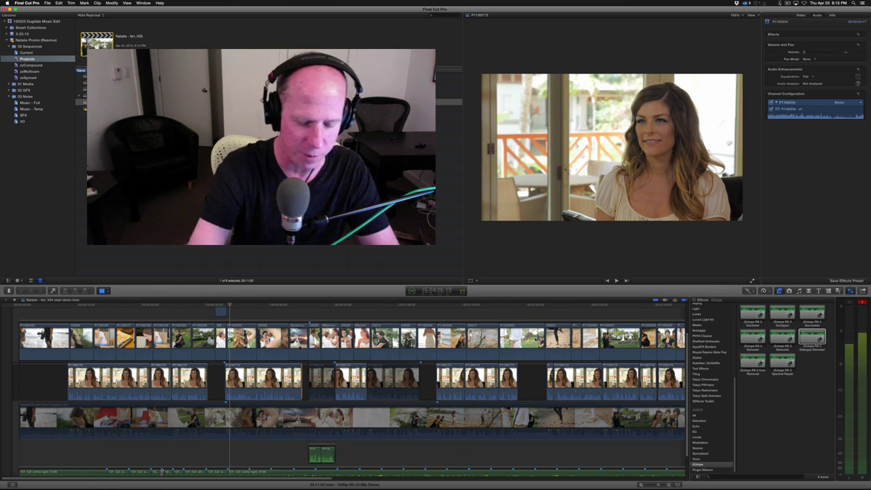
key(super+minus)
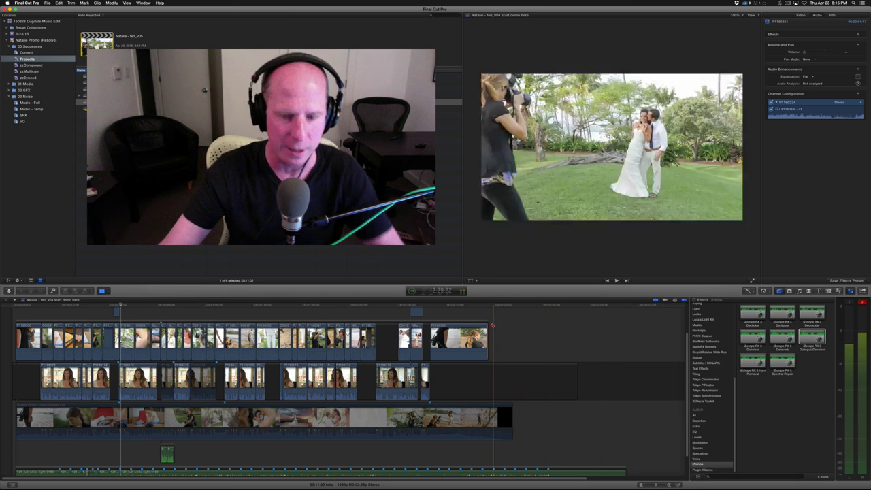
drag(497, 333, 127, 341)
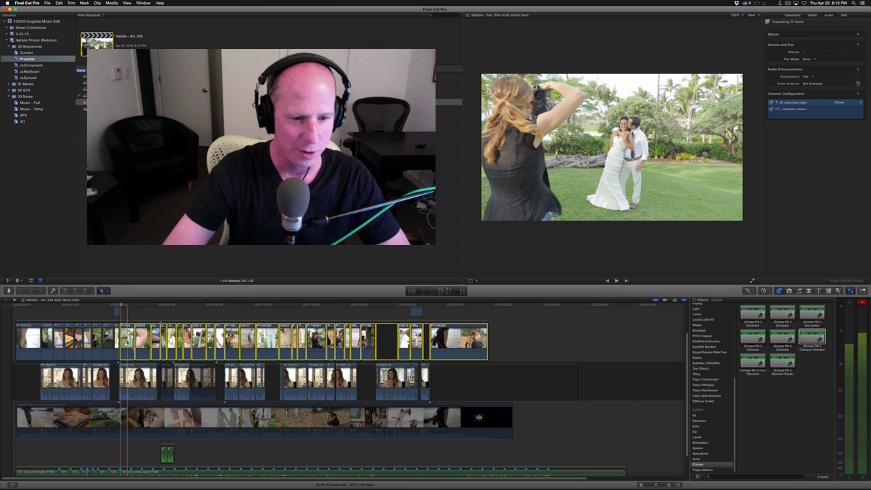
key(alt+super+Up)
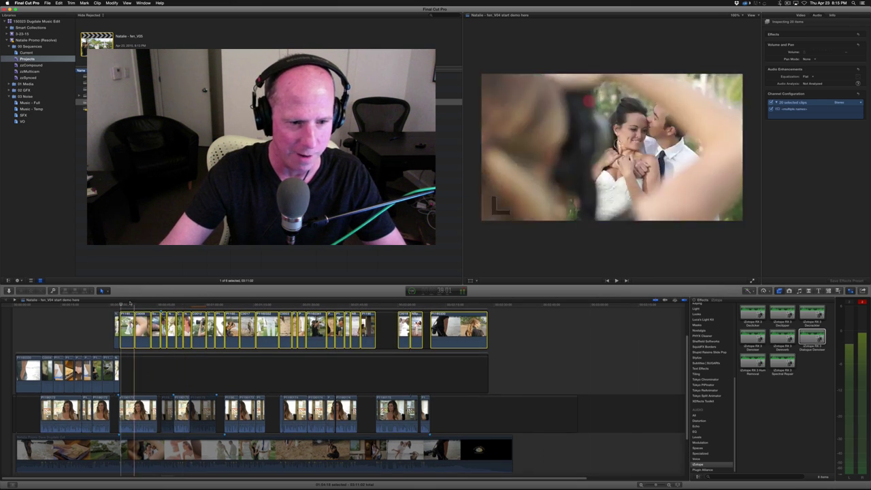
click(386, 363)
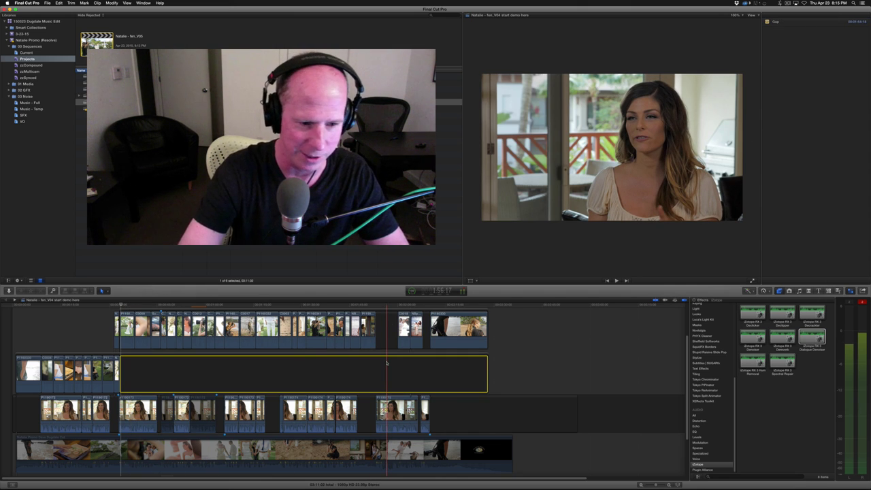
key(Delete)
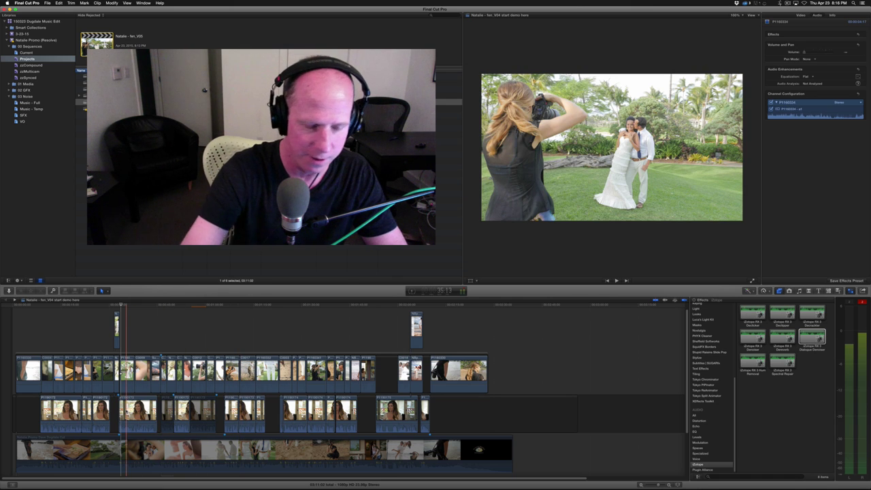
key(super+equal)
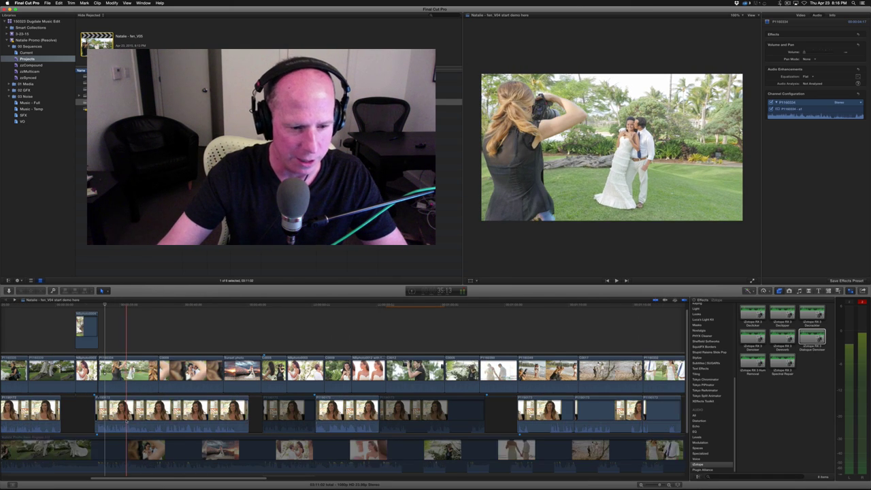
scroll(126, 408, left, 3)
key(super+z)
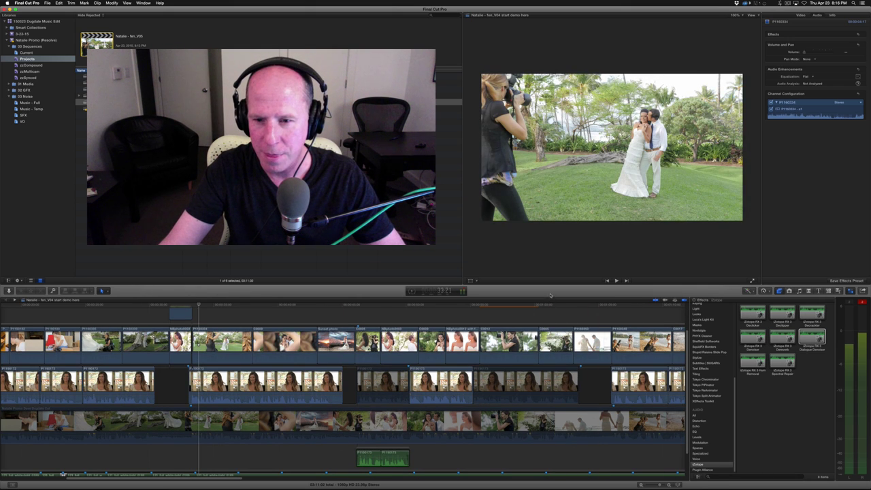
Enlarge the timeline area and extend the gap before the interview clip at about 0:33, with a matching short gap in the B-roll
drag(550, 286, 550, 186)
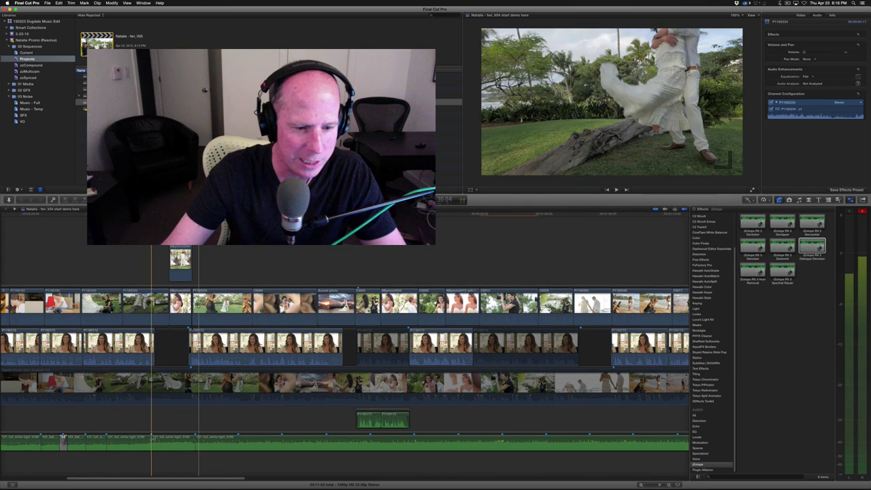
drag(190, 347, 196, 347)
click(197, 347)
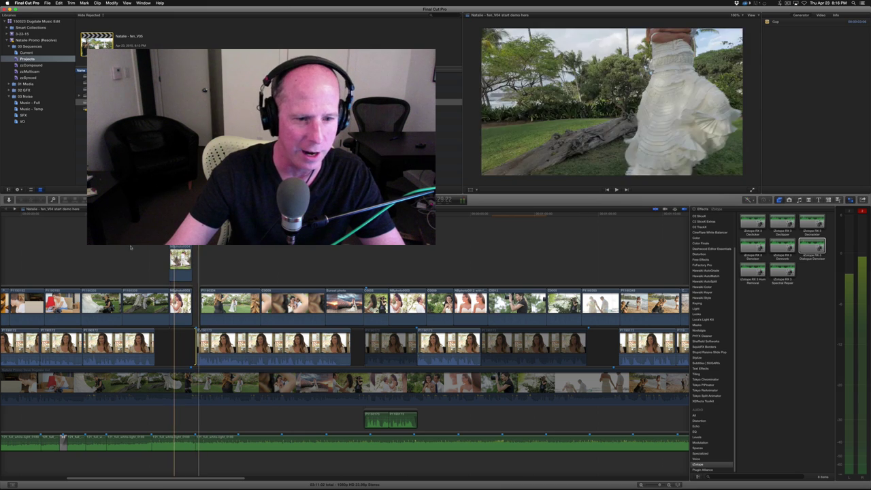
Play through the pause at about 0:33 and trim the gap before the interview clip by 5 frames
key(space)
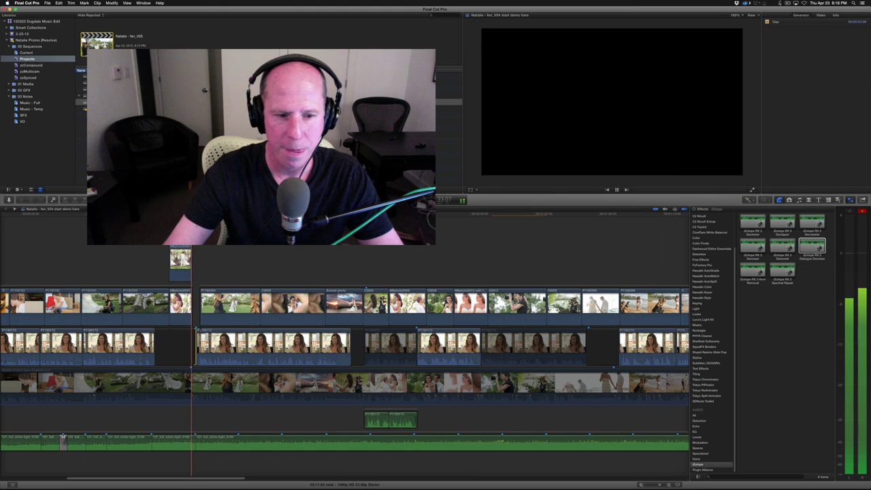
key(space)
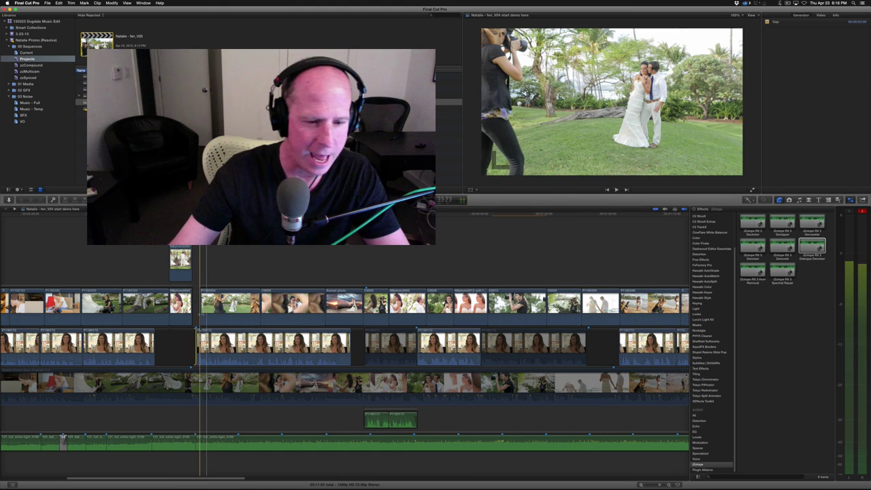
key(super+equal)
key(super+equal)
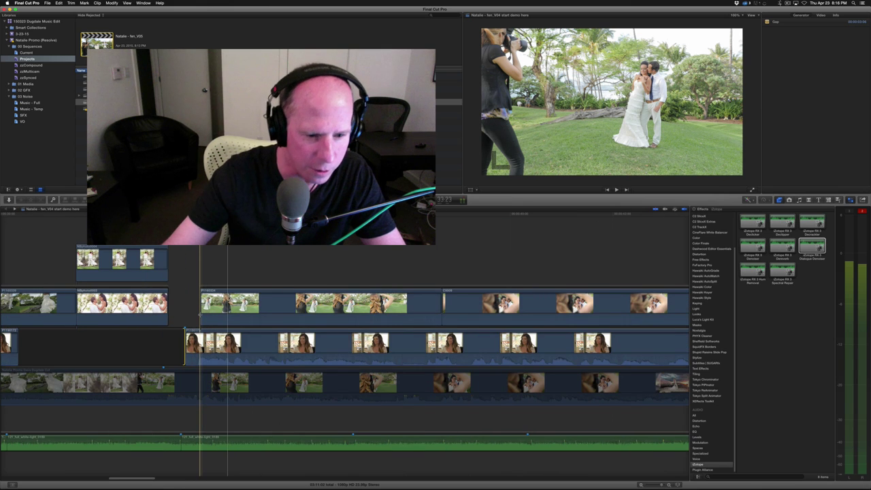
drag(184, 349, 174, 349)
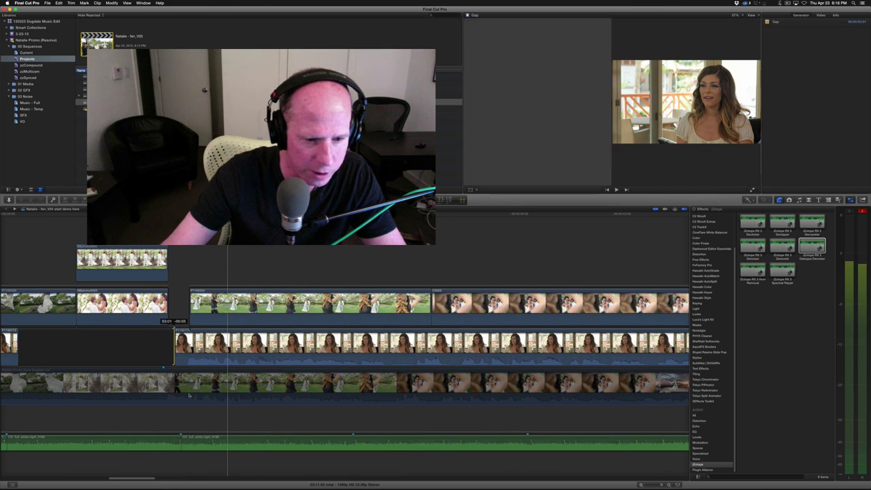
Extend the B-roll clip before the small gap at about 0:33 and the clip connected above it to meet the next B-roll clip
key(Left)
key(Left)
key(Left)
key(Left)
key(Left)
key(Left)
key(Left)
key(Left)
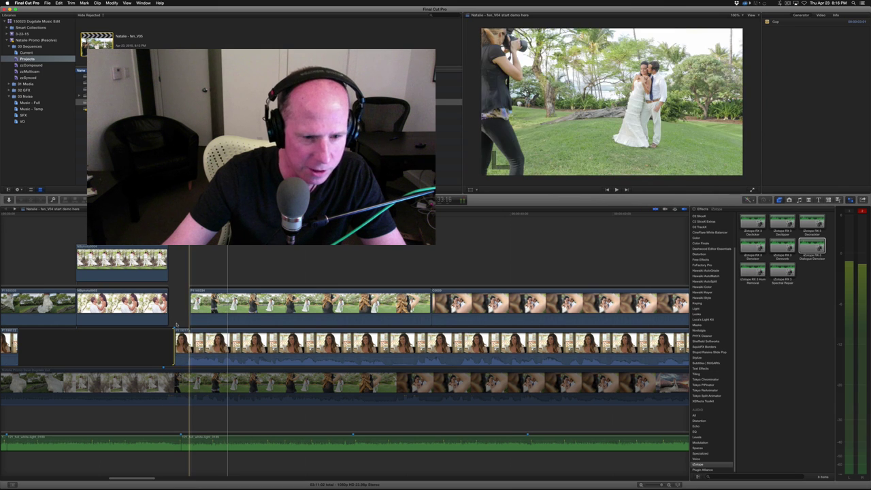
drag(169, 309, 181, 310)
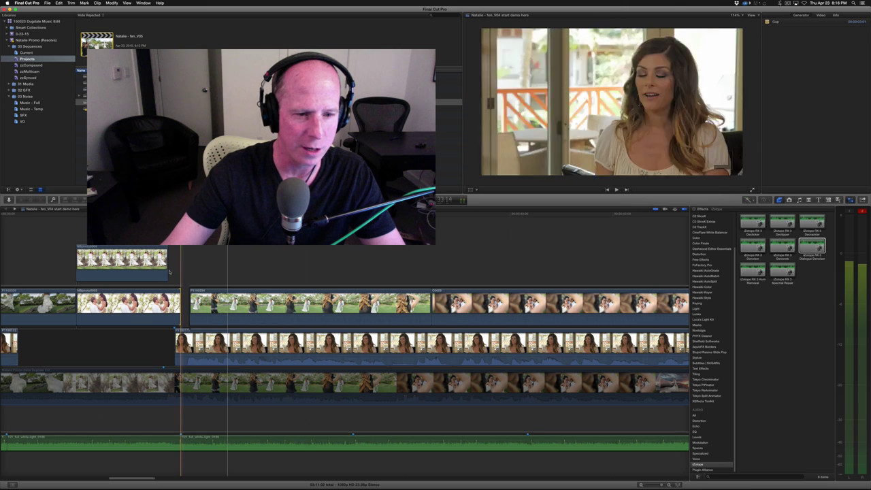
drag(181, 309, 181, 305)
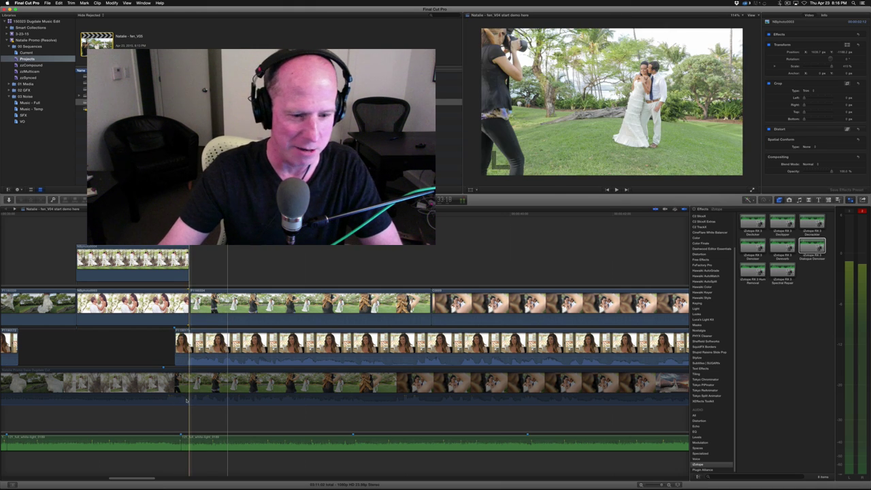
Check the song's segments and join the unneeded cut at about 0:26 back into one segment
scroll(186, 401, left, 3)
scroll(187, 401, left, 3)
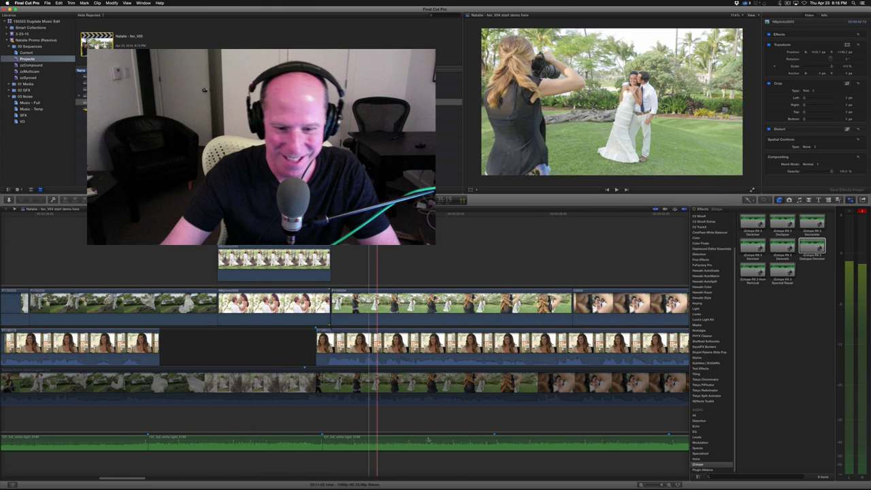
click(386, 444)
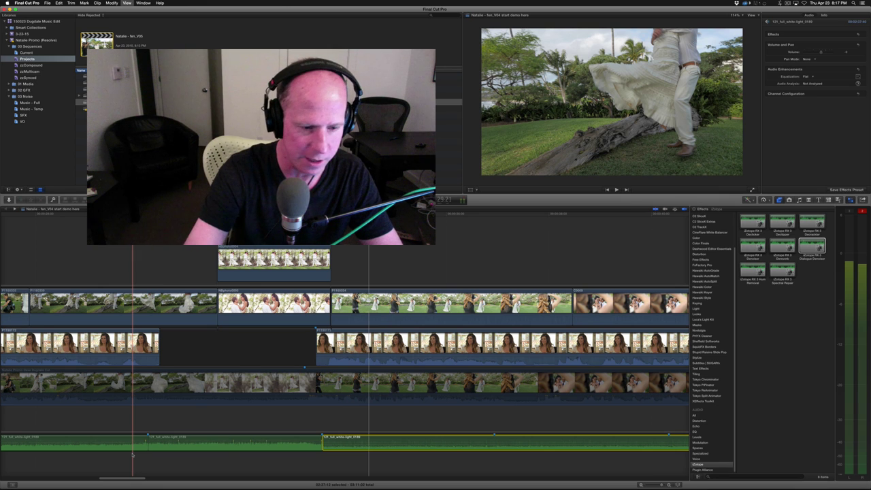
key(super+minus)
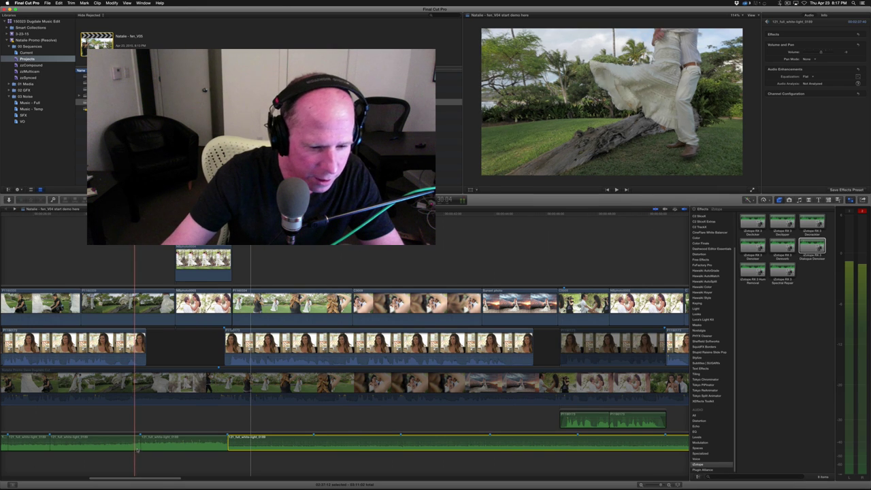
scroll(136, 455, left, 5)
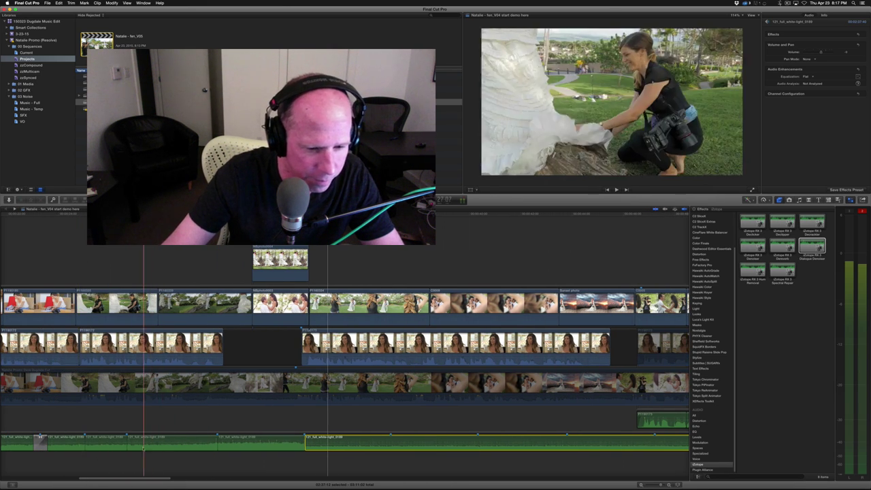
click(85, 454)
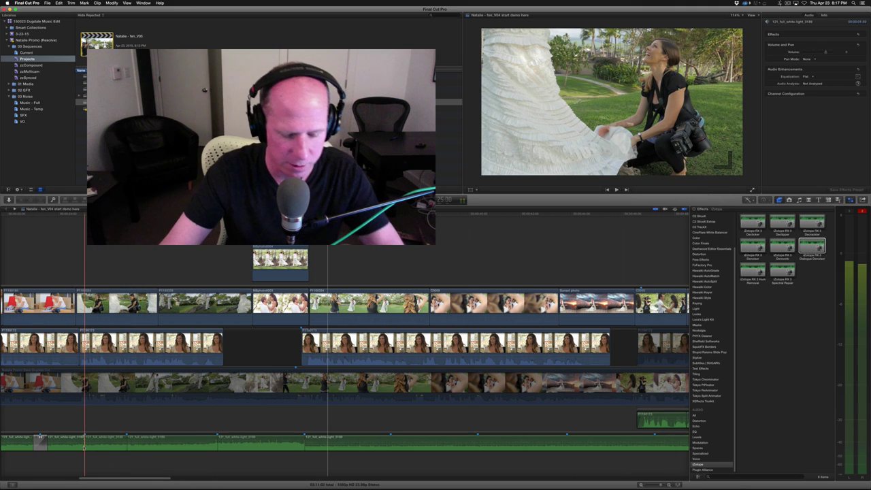
key(space)
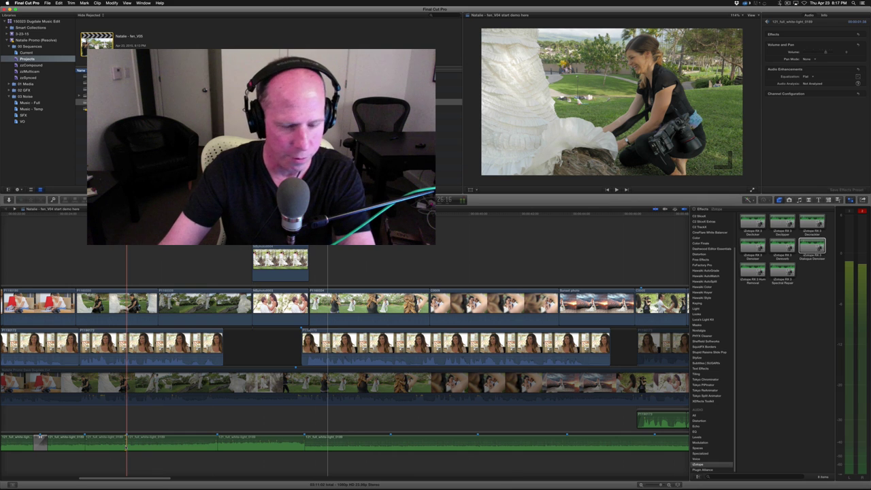
click(202, 466)
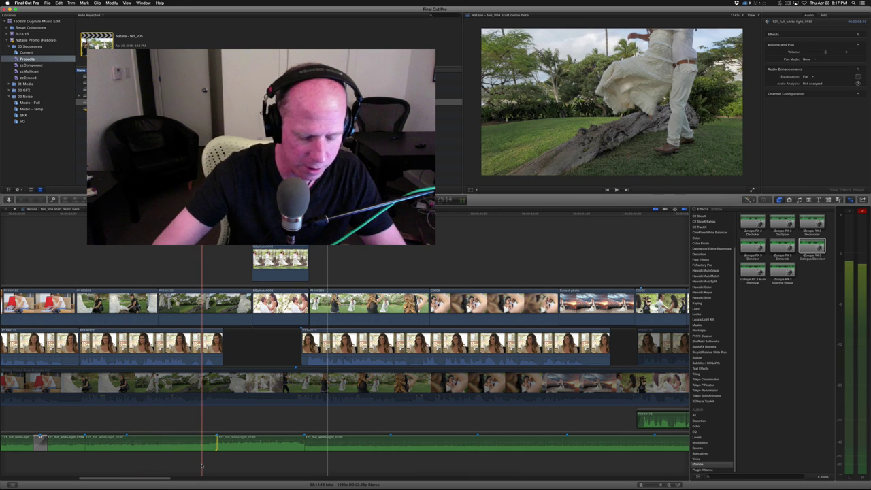
Cut the song where the interview starts at about 0:08 and slightly lower the volume of the segments from there to about 0:30
key(super+minus)
scroll(163, 469, left, 3)
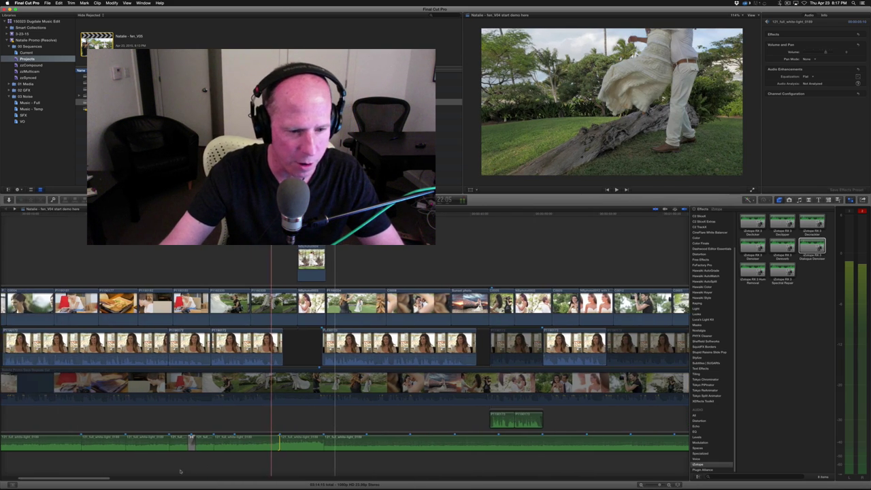
scroll(158, 477, left, 5)
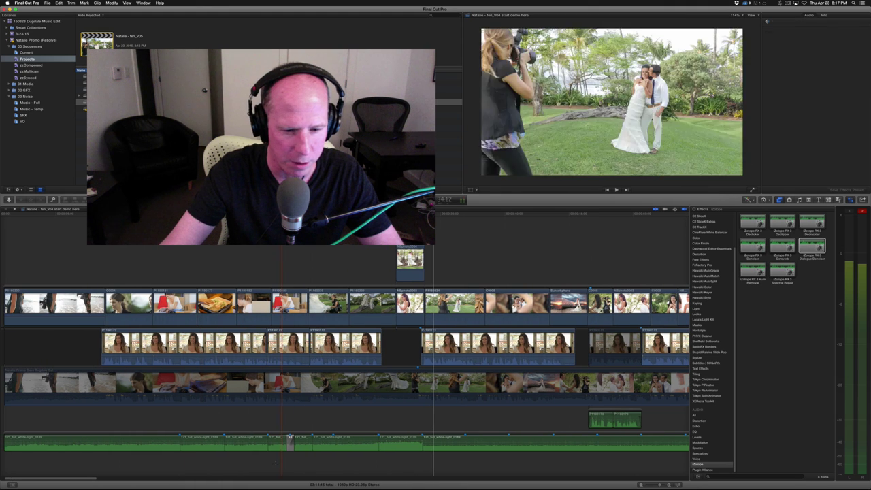
drag(330, 461, 91, 442)
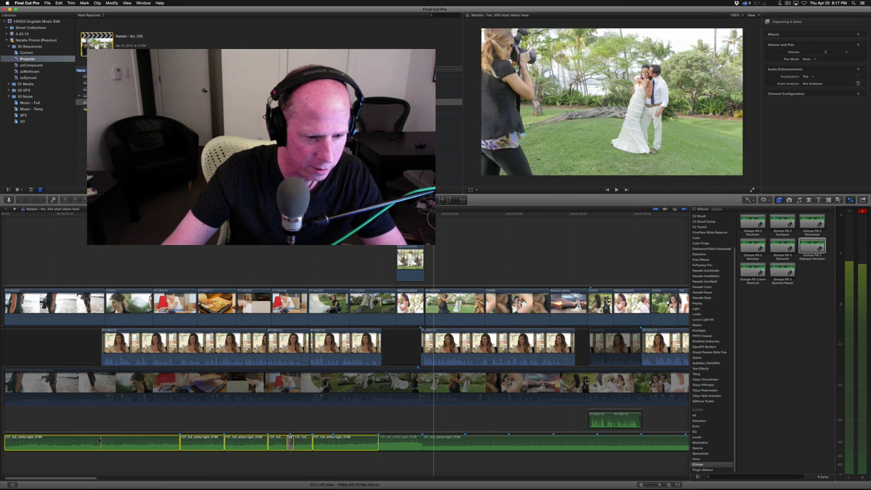
click(102, 457)
drag(156, 459, 375, 446)
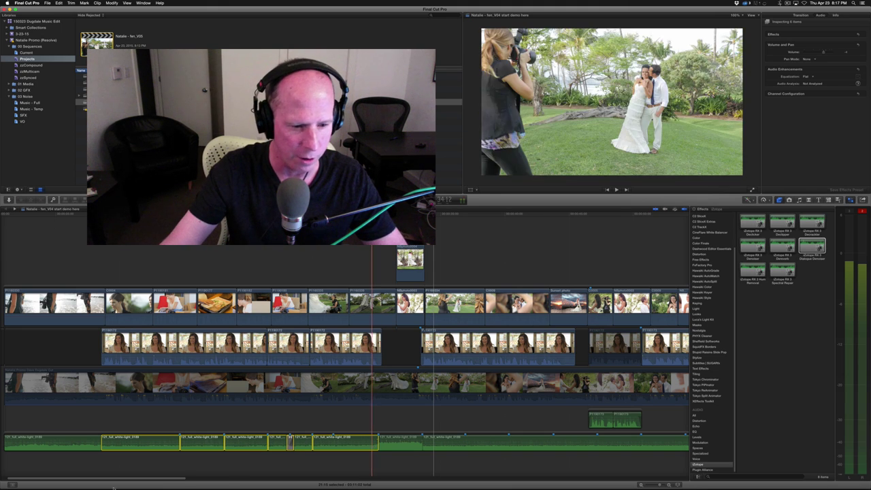
Crossfade the song's cut at about 0:08 over about 2 seconds and listen to the transition
click(102, 444)
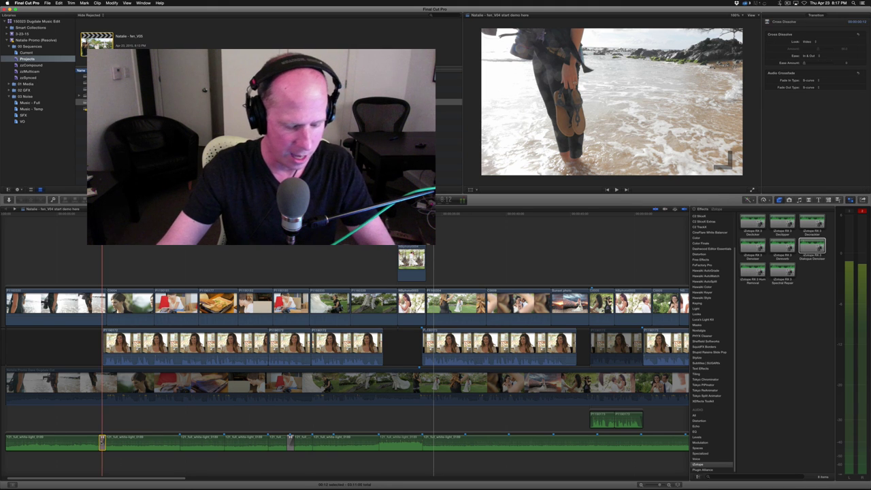
key(slash)
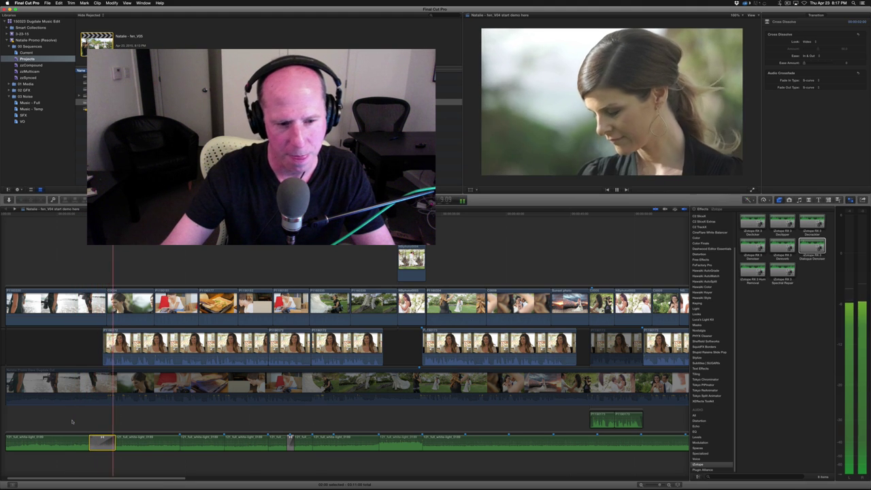
Apply the Channel EQ effect to the song segment following the crossfade at about 0:08 and open its equalizer window
click(141, 443)
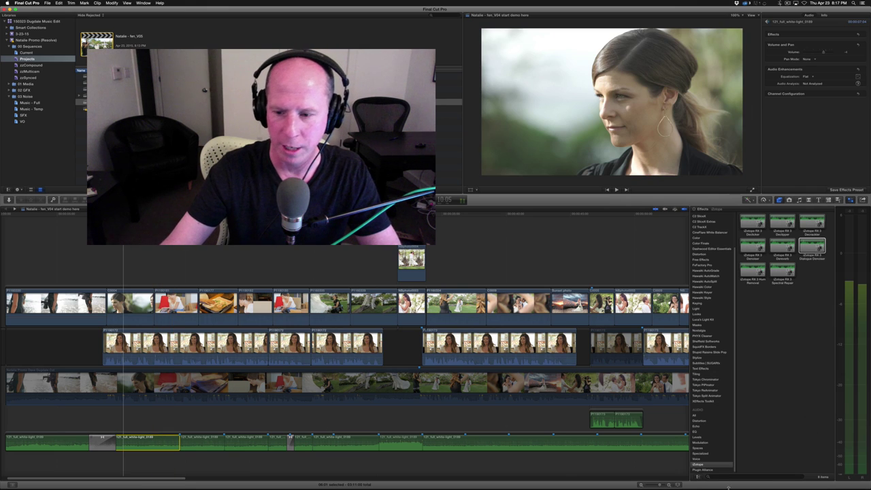
scroll(710, 228, up, 3)
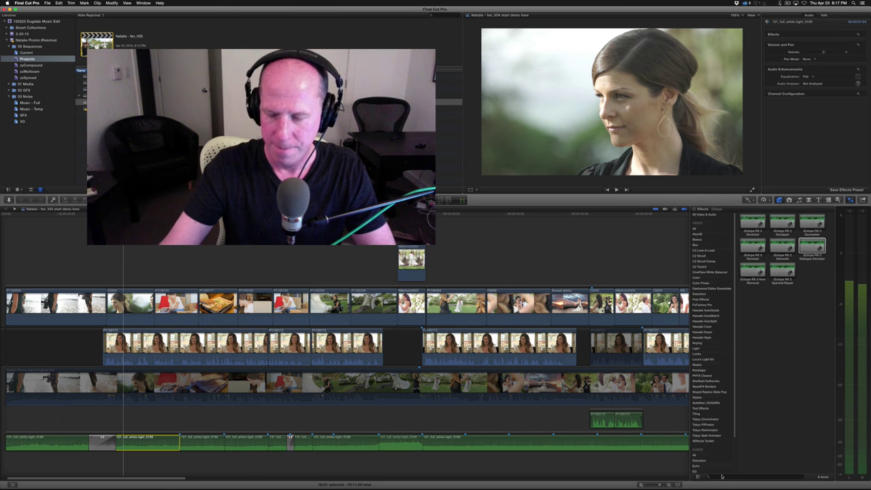
click(722, 476)
text(chan)
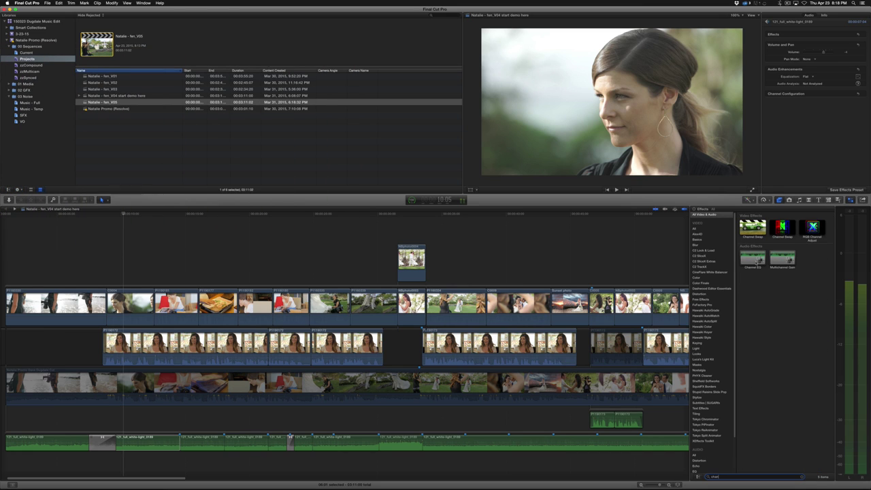
drag(66, 454, 147, 442)
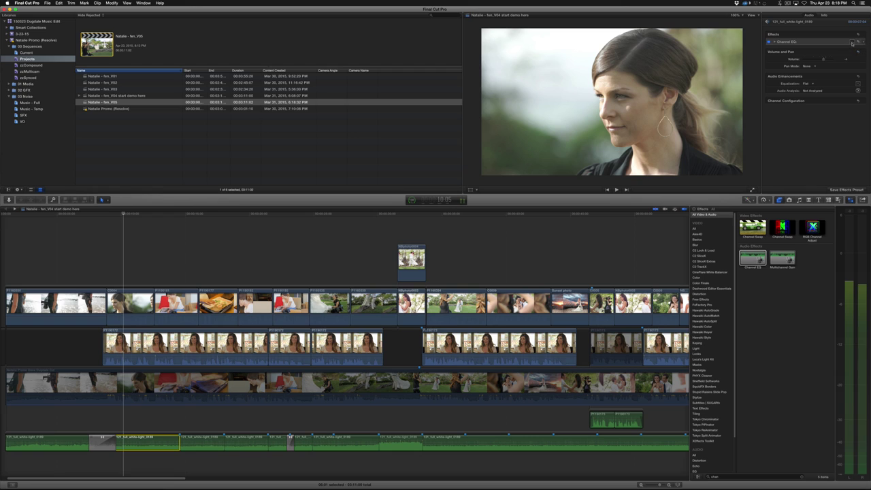
click(851, 42)
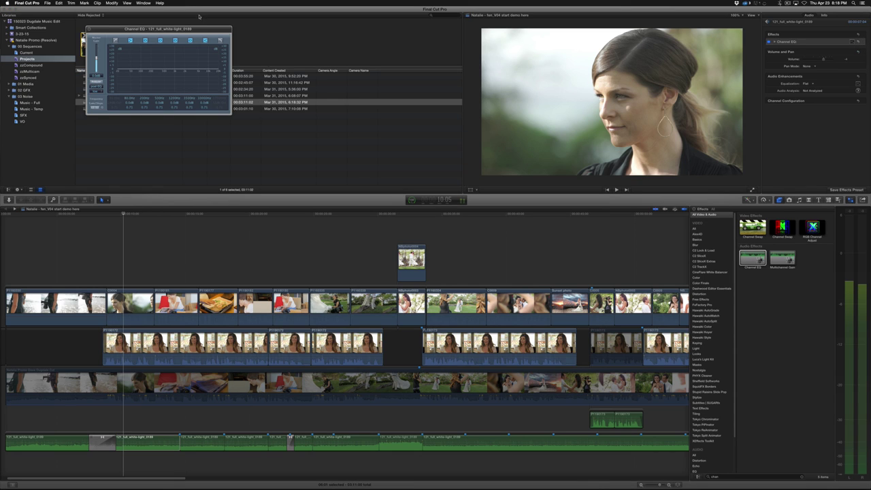
drag(196, 29, 271, 62)
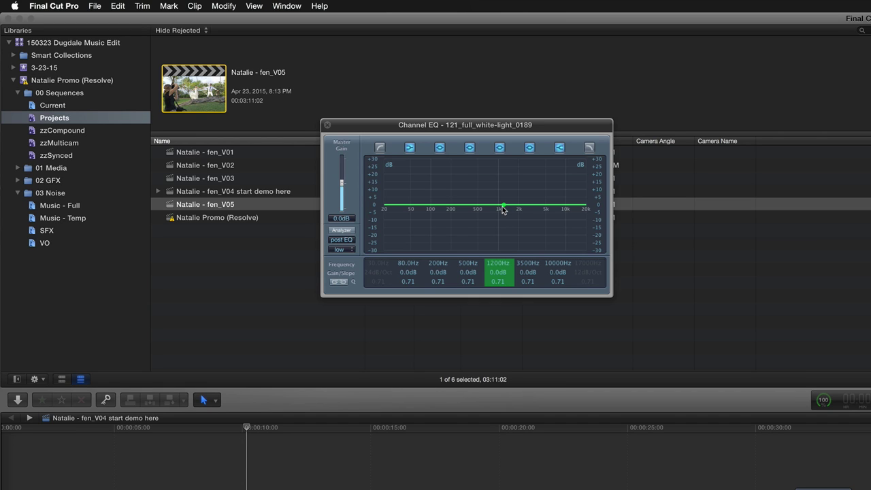
Dip the EQ's mid band at 1160 Hz to -14.5 dB with a Q of 1.20 and listen to the song segment
drag(504, 206, 504, 241)
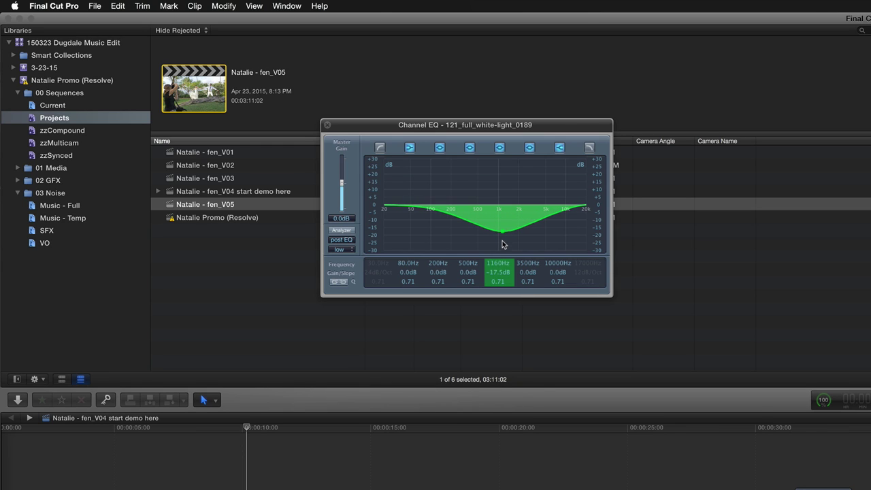
drag(499, 284, 498, 279)
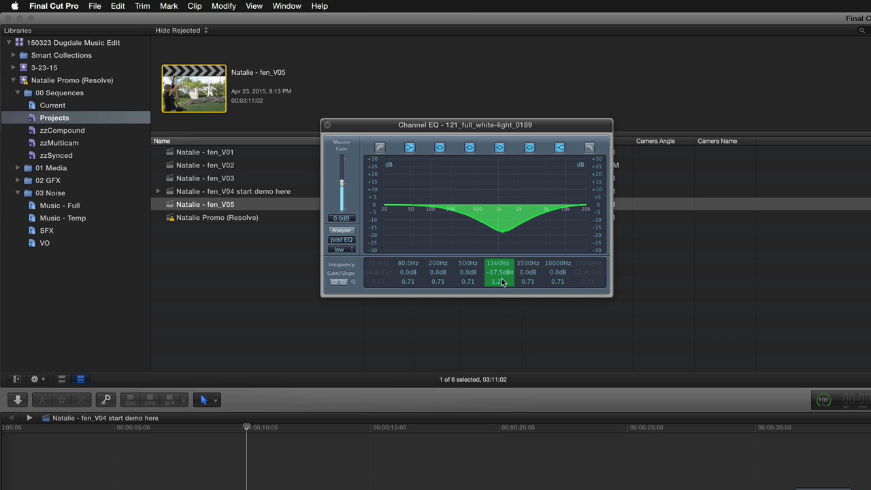
drag(501, 276, 495, 274)
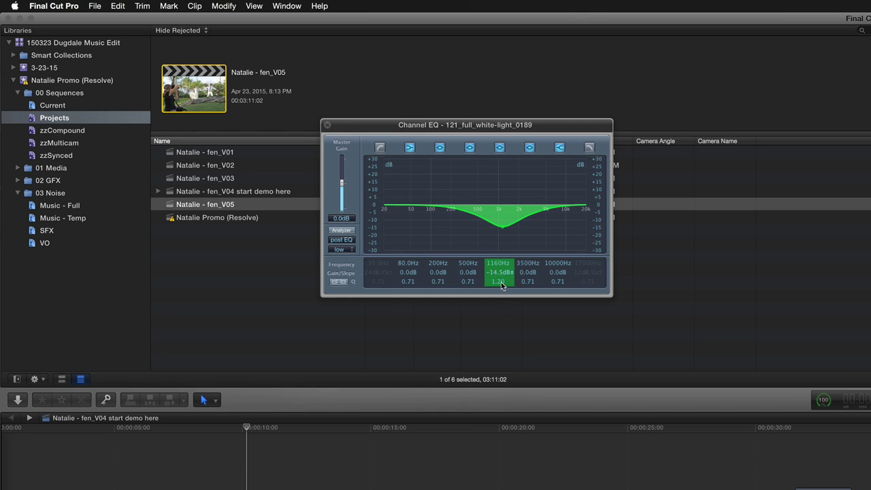
key(space)
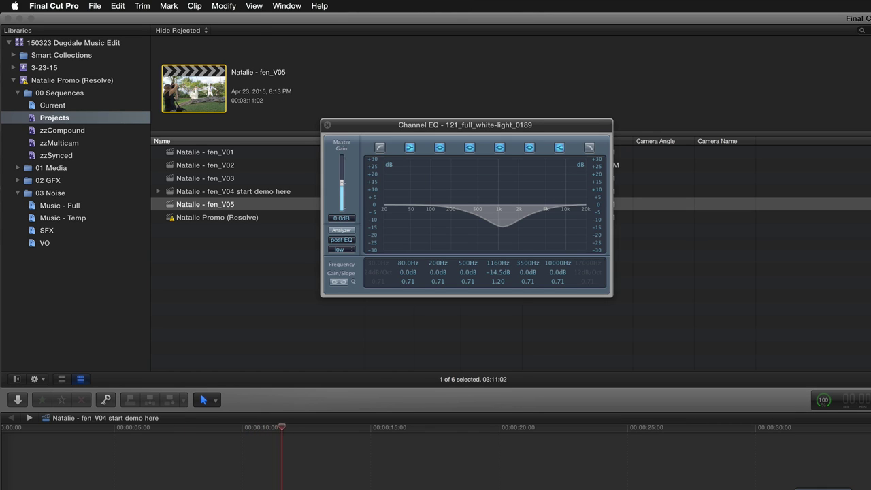
key(space)
Compare gains of -10.5 dB and -6.0 dB on the 1160 Hz band while listening, and settle on -10.5 dB
click(498, 274)
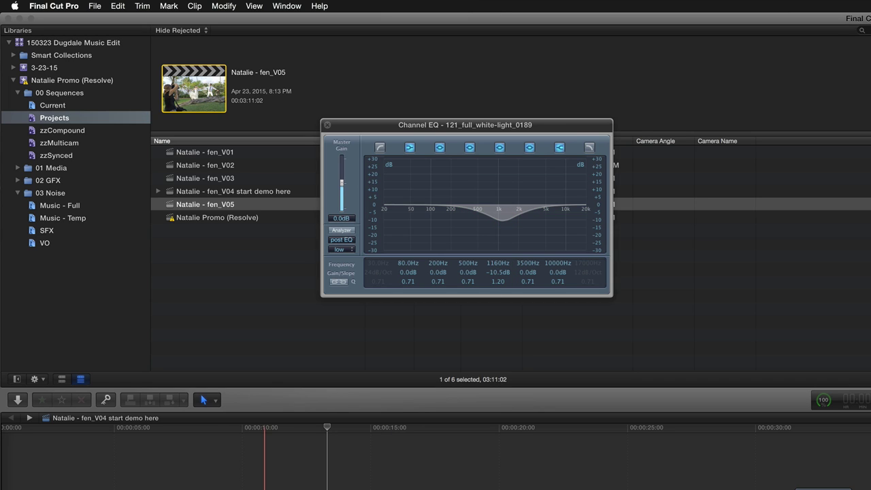
key(shift+slash)
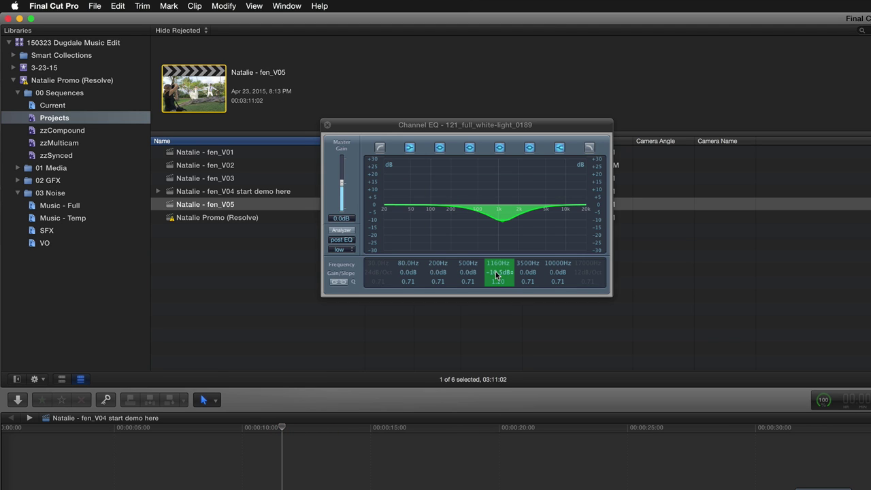
drag(496, 272, 497, 272)
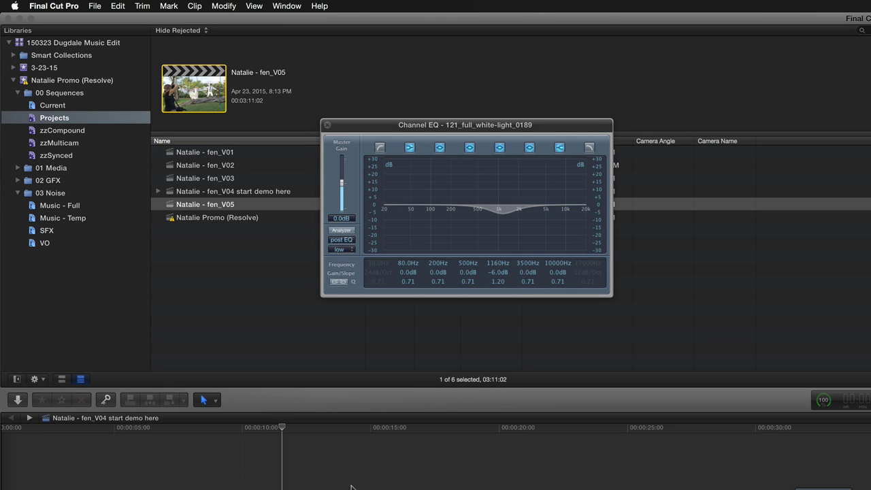
key(space)
key(space)
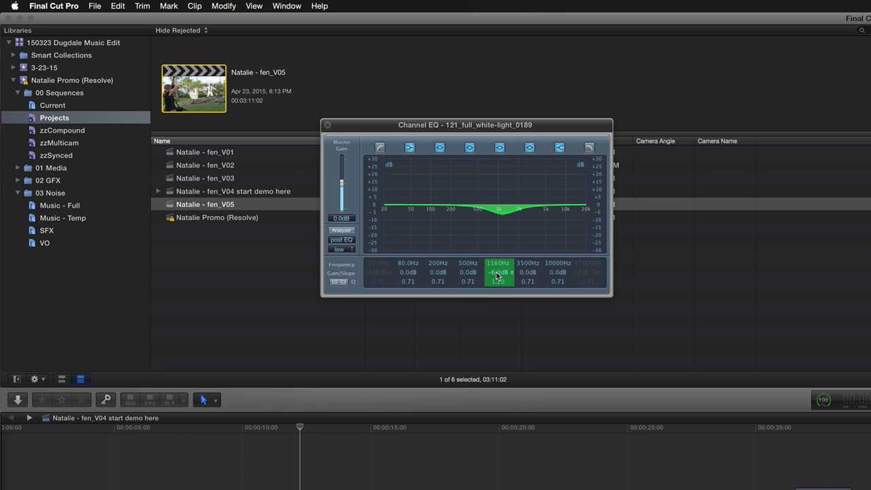
drag(497, 274, 497, 286)
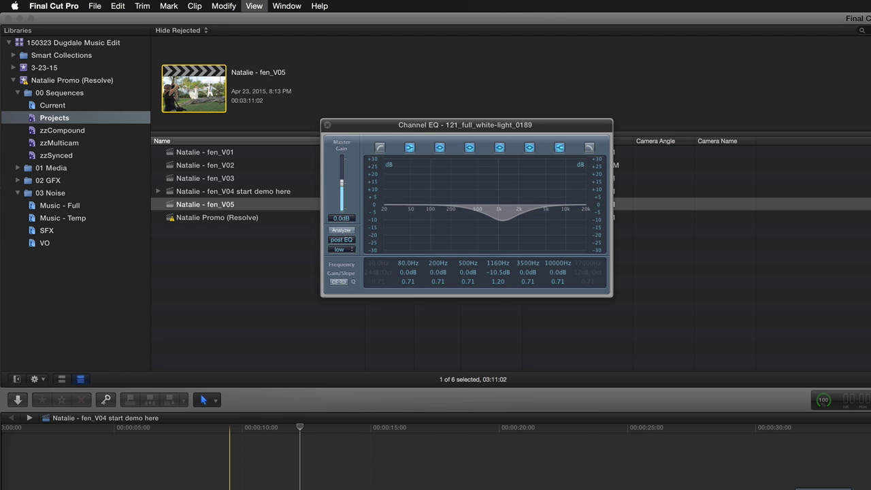
Compare frequencies of 2450 Hz, 2750 Hz and 1660 Hz for the -10.5 dB EQ dip while listening, and settle on 1660 Hz
drag(498, 271, 494, 236)
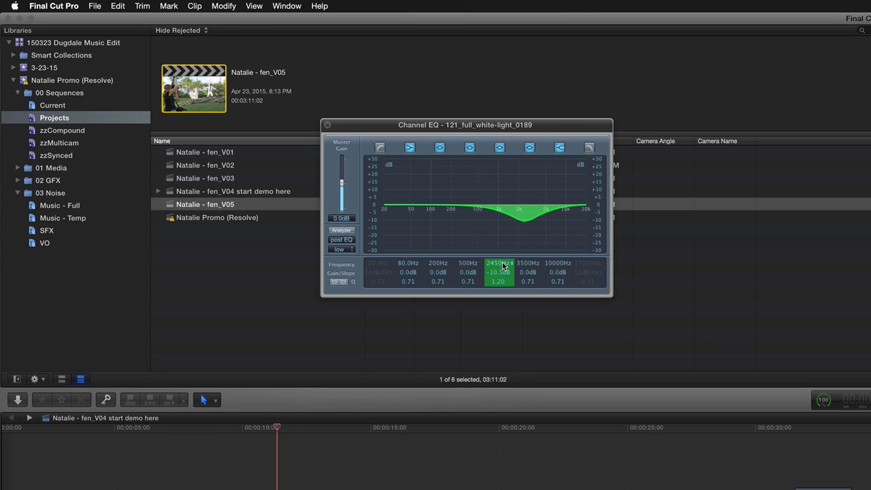
mouse_move(496, 268)
mouse_down()
mouse_move(496, 281)
mouse_move(496, 240)
mouse_move(498, 266)
mouse_up()
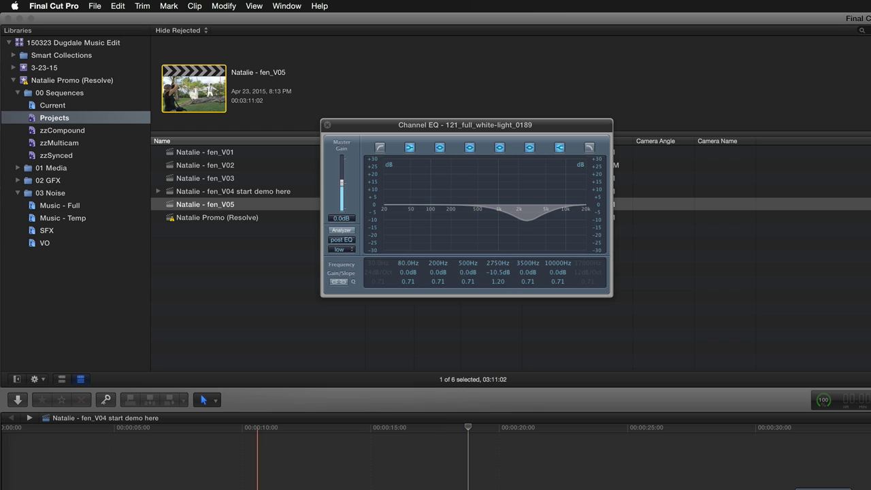
drag(496, 259, 500, 281)
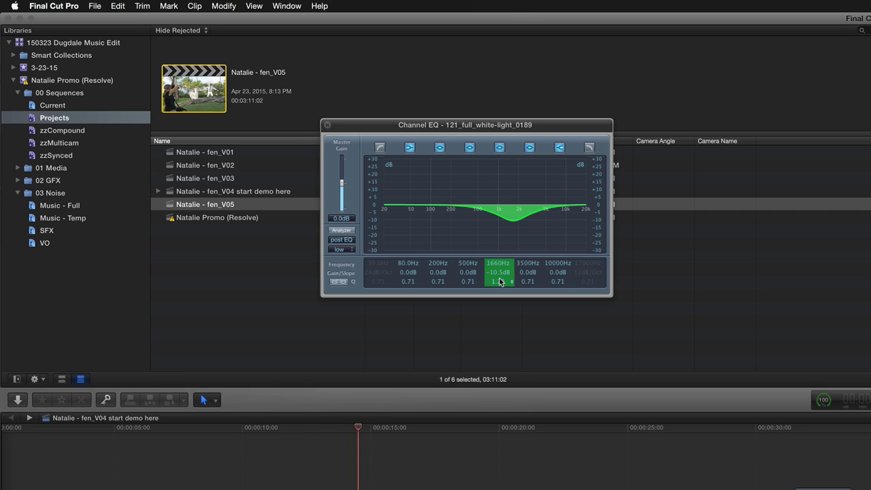
click(254, 7)
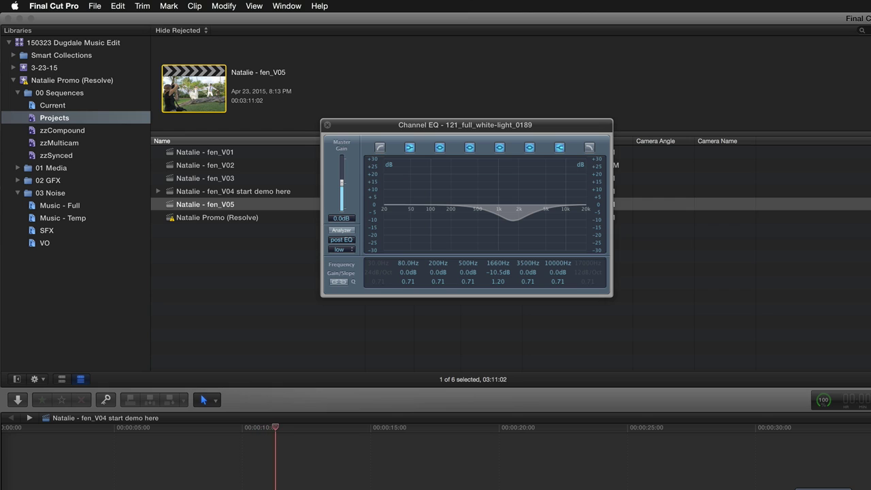
Audition a gain of -12.5 dB on the 1660 Hz band against the interview, and return it to -10.5 dB
scroll(498, 274, down, 4)
key(shift+/)
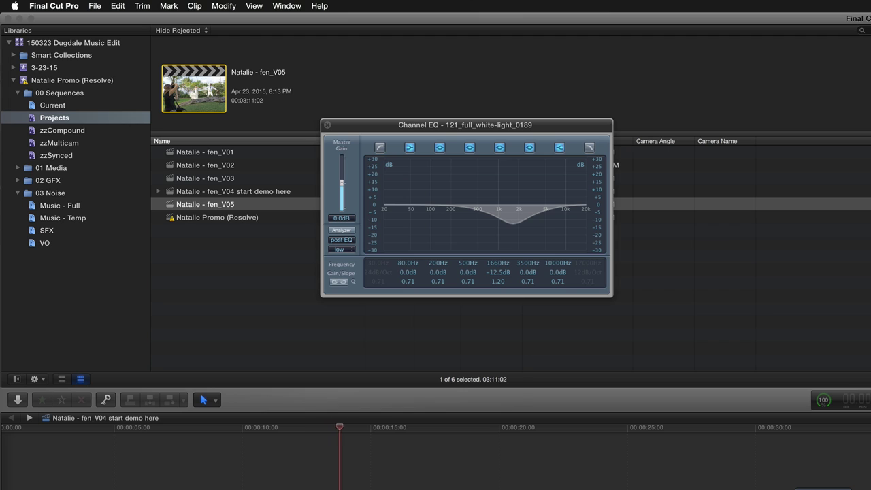
key(space)
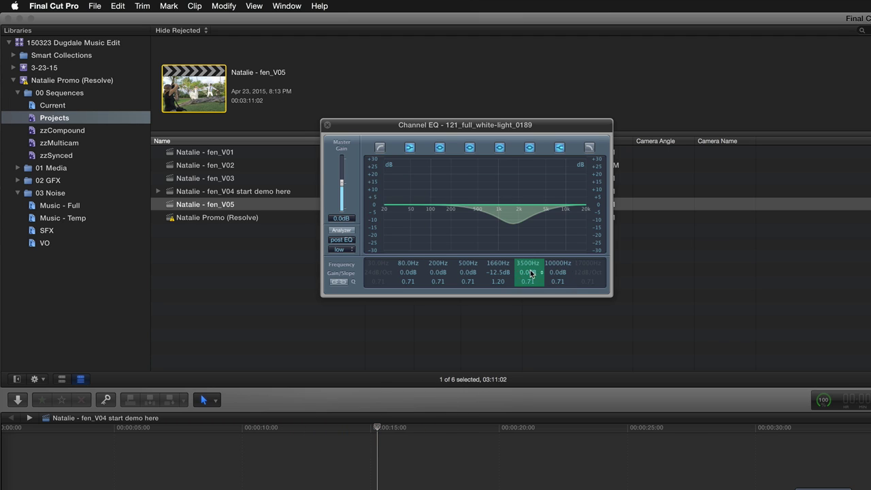
drag(494, 275, 493, 274)
key(space)
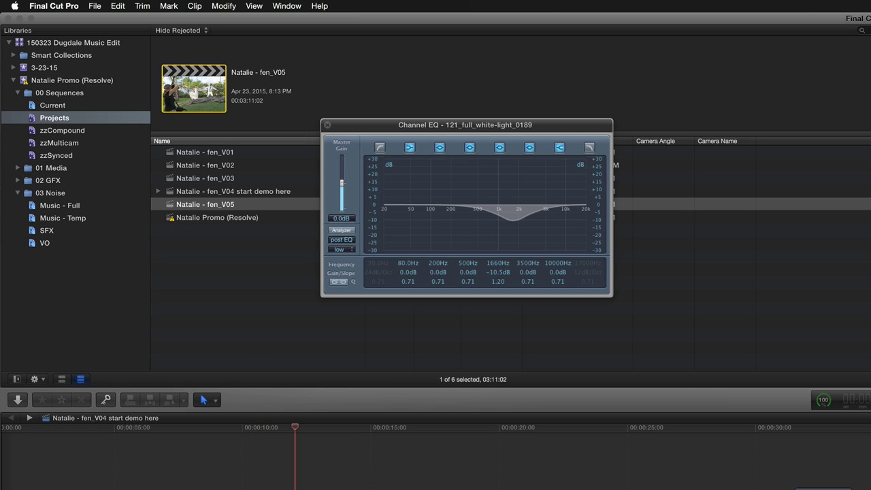
key(space)
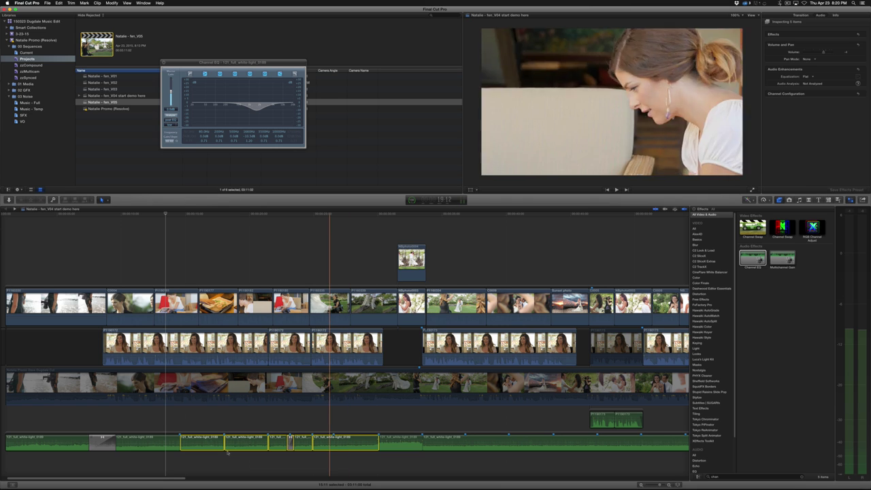
Copy the equalized song segment's Channel EQ effect onto the song segments between about 0:15 and 0:30
click(154, 440)
mouse_move(180, 470)
mouse_down()
mouse_move(296, 439)
mouse_move(378, 439)
mouse_up()
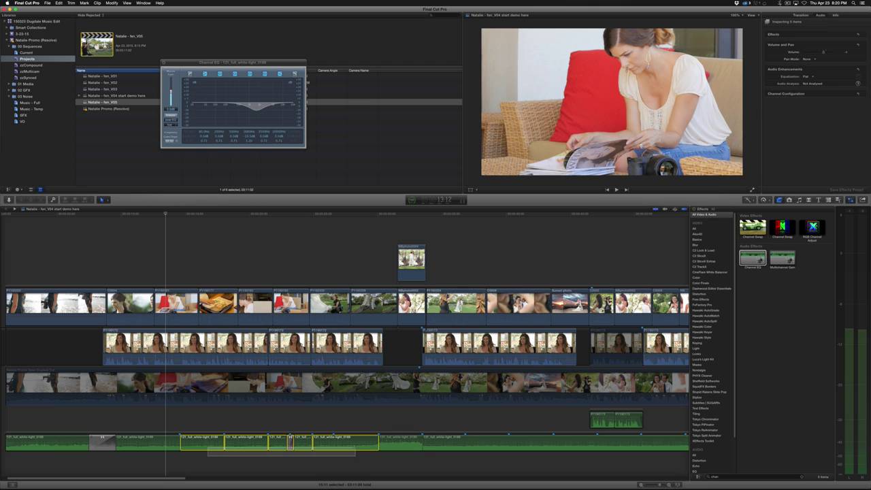
key(super+shift+v)
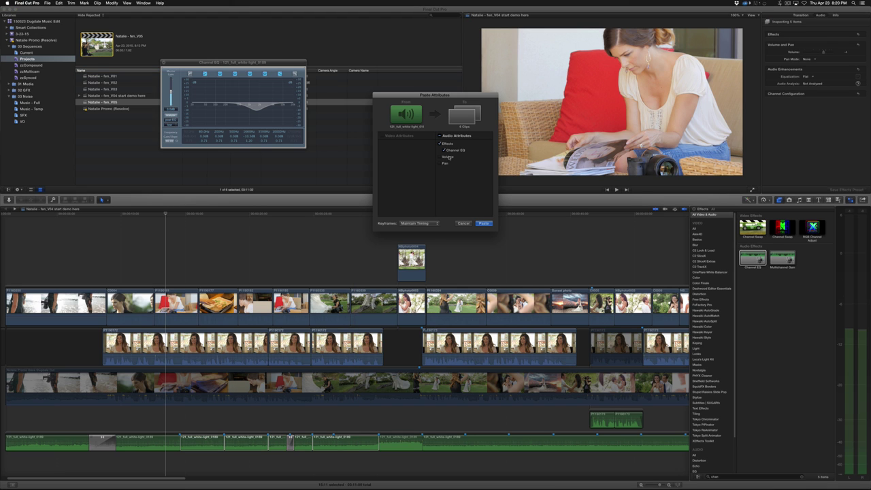
click(482, 223)
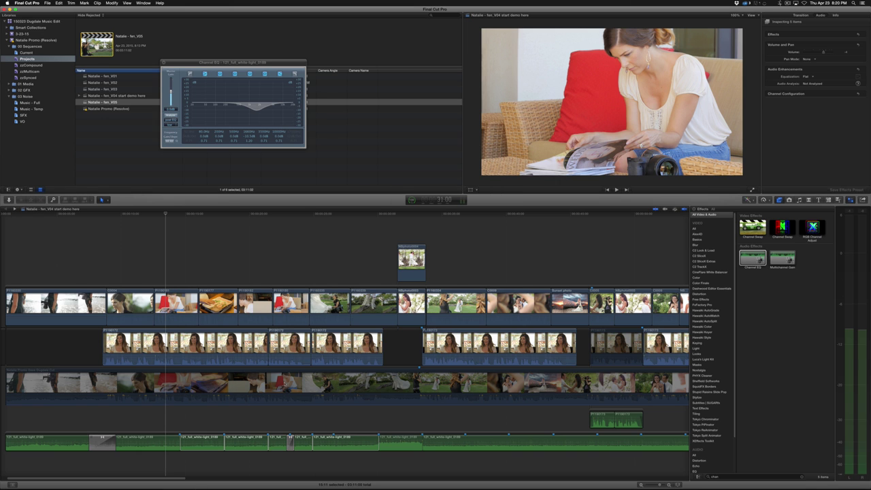
Paste the copied Channel EQ attributes onto the long song segment starting at about 0:33
click(488, 441)
key(super+shift+v)
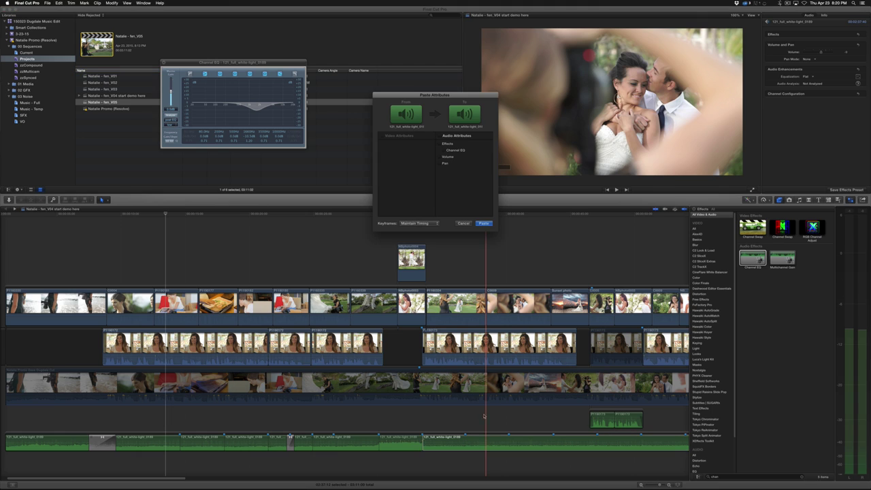
click(483, 224)
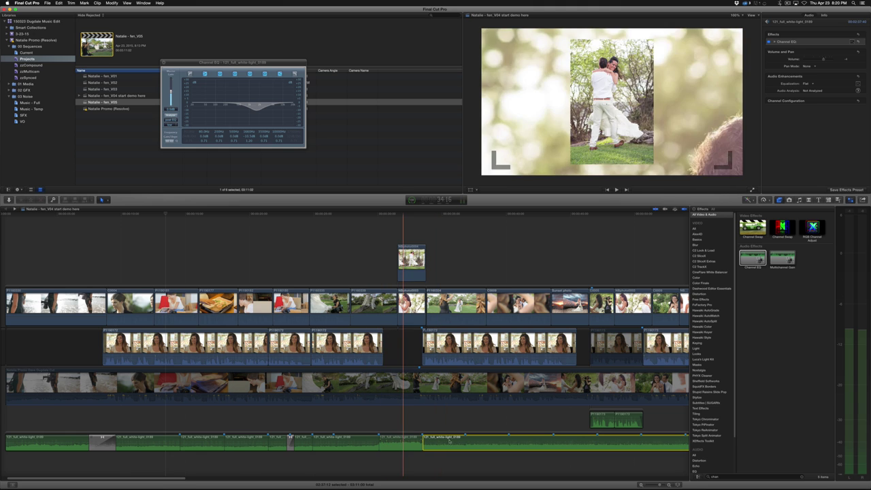
Add crossfades to both ends of the short song segment between about 0:30 and 0:33
click(381, 432)
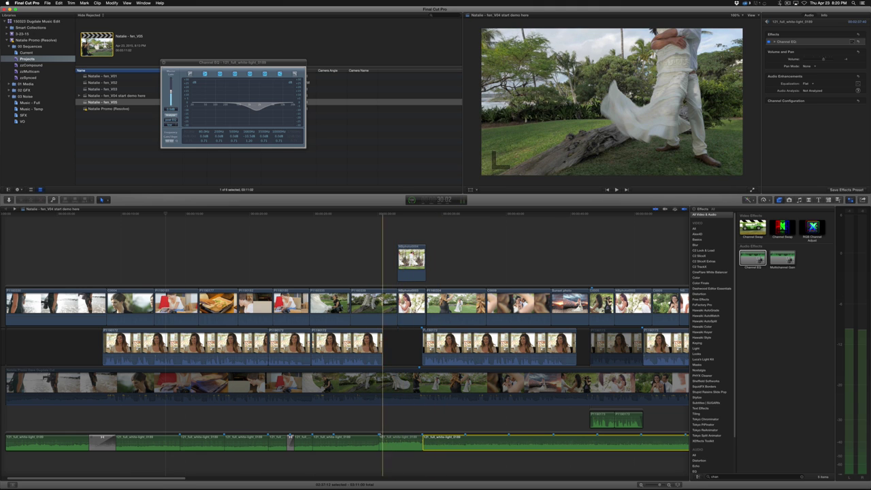
click(382, 442)
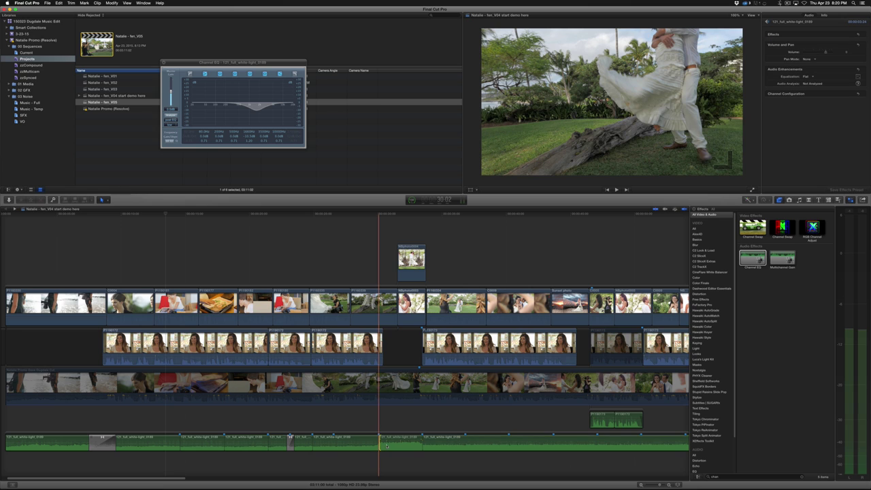
click(389, 444)
key(super+t)
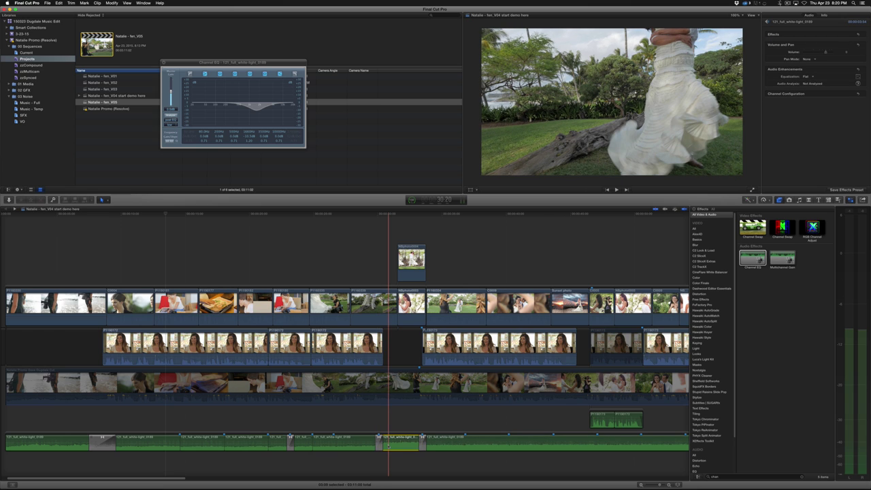
Lengthen the song's crossfades at about 0:30 and 0:33 to about 1.5 seconds each and listen to the first transition
click(379, 443)
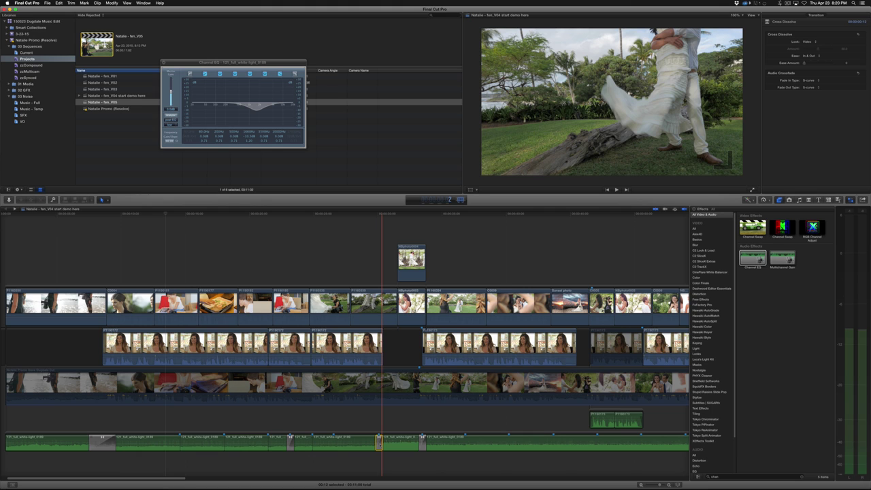
key(space)
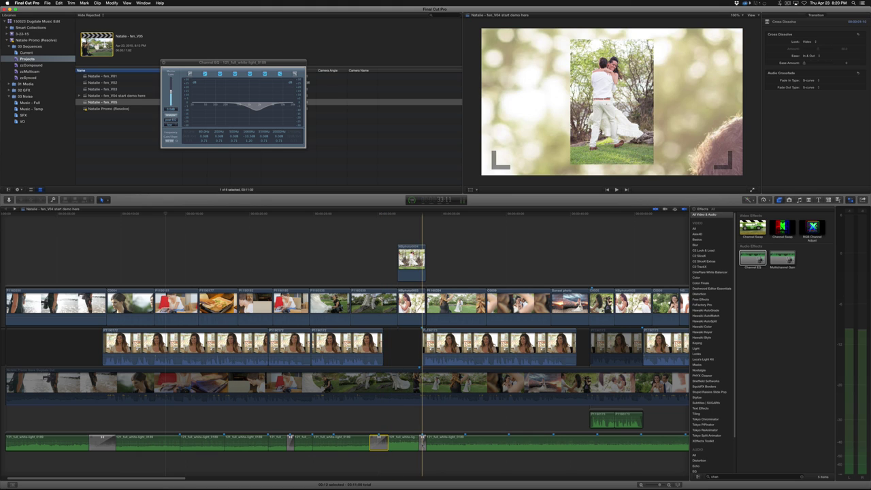
click(422, 443)
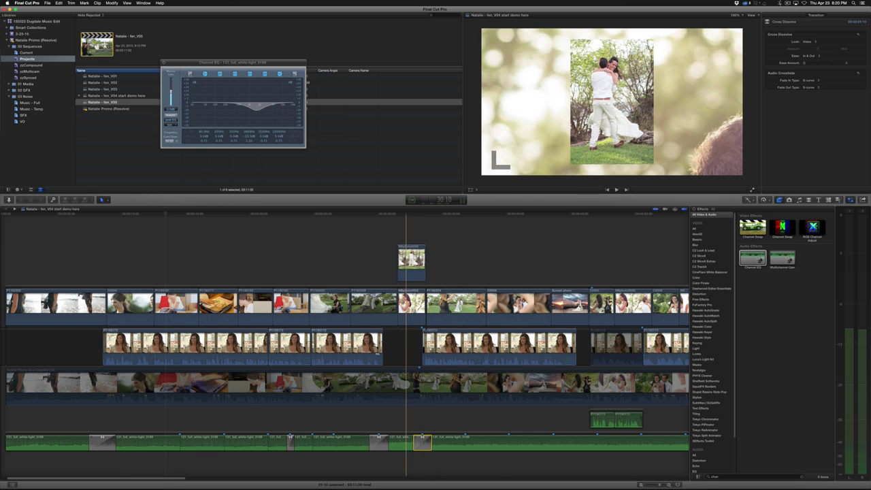
key(space)
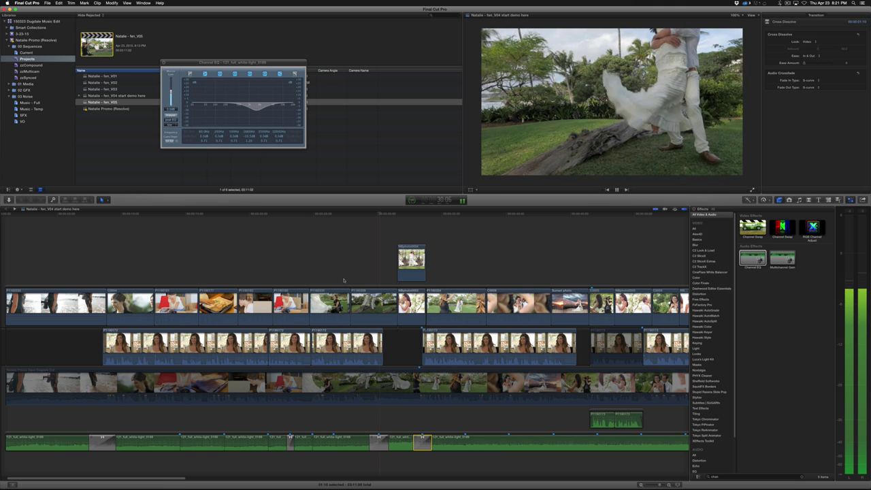
key(space)
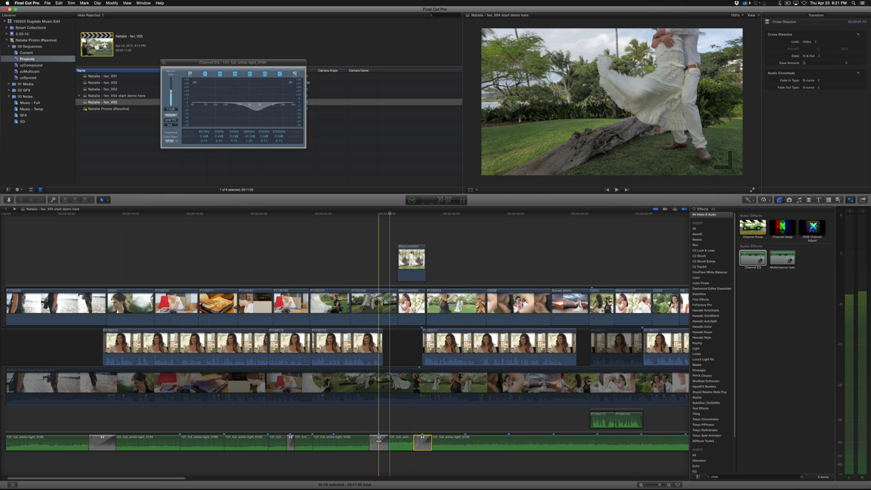
Roll the song's cut under the crossfade at about 0:30 slightly later and listen through both transitions
drag(379, 439, 381, 439)
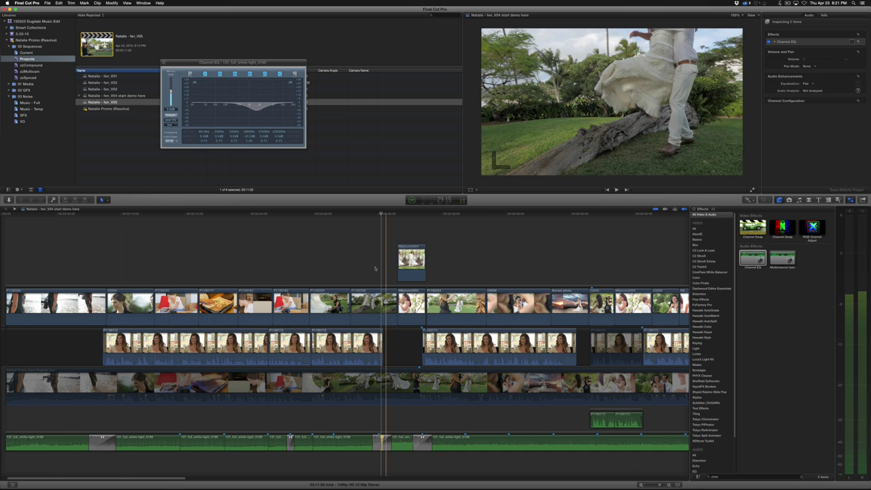
key(space)
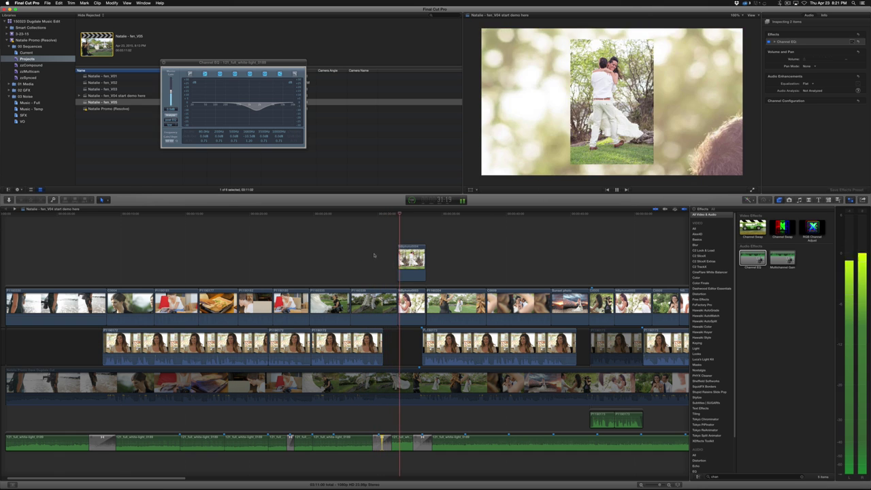
key(space)
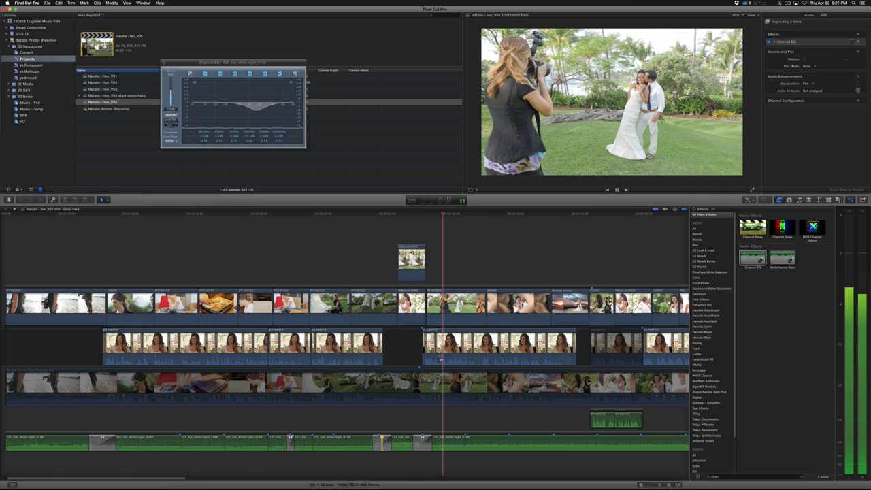
key(space)
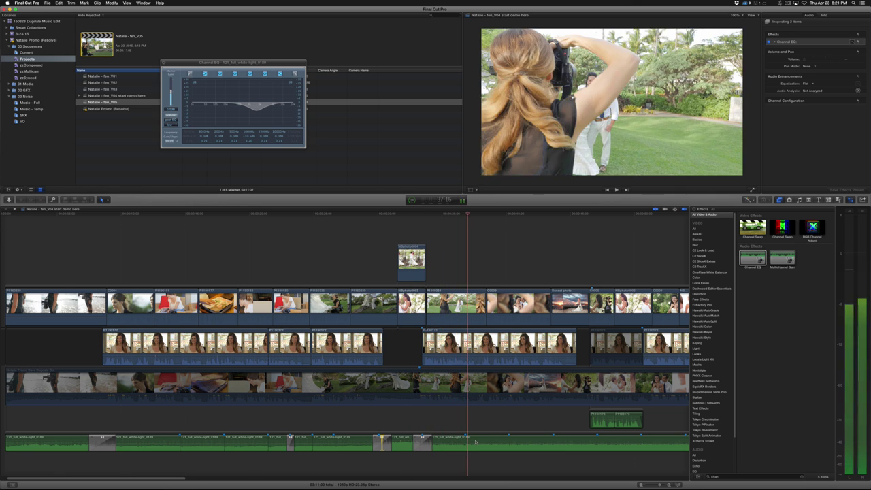
Lower the volume of the song segment starting at about 0:33 and listen to it under the interview
drag(476, 441, 476, 443)
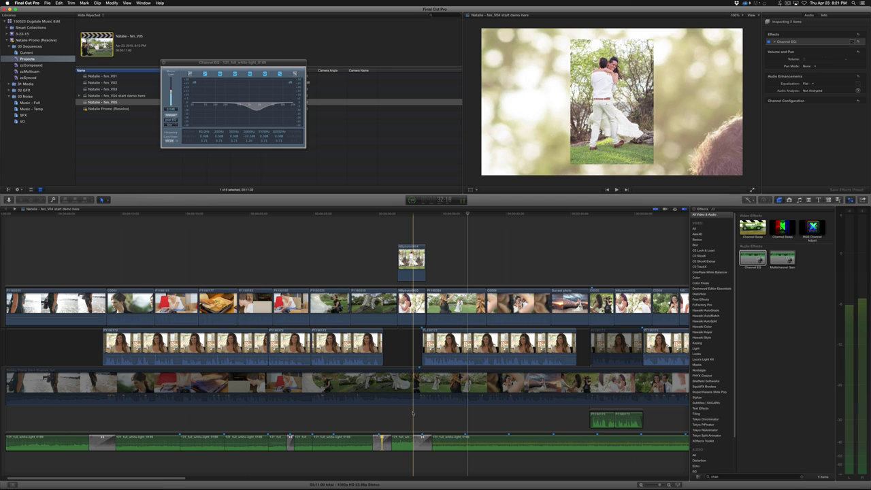
key(space)
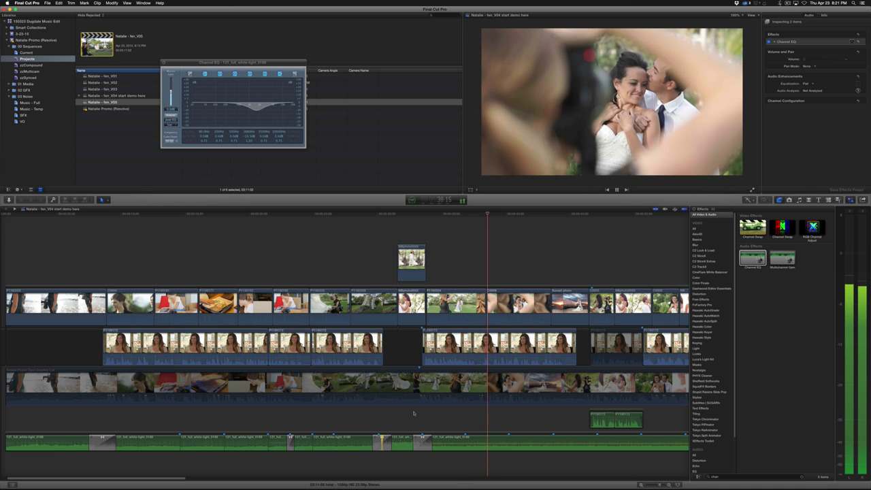
scroll(446, 419, right, 5)
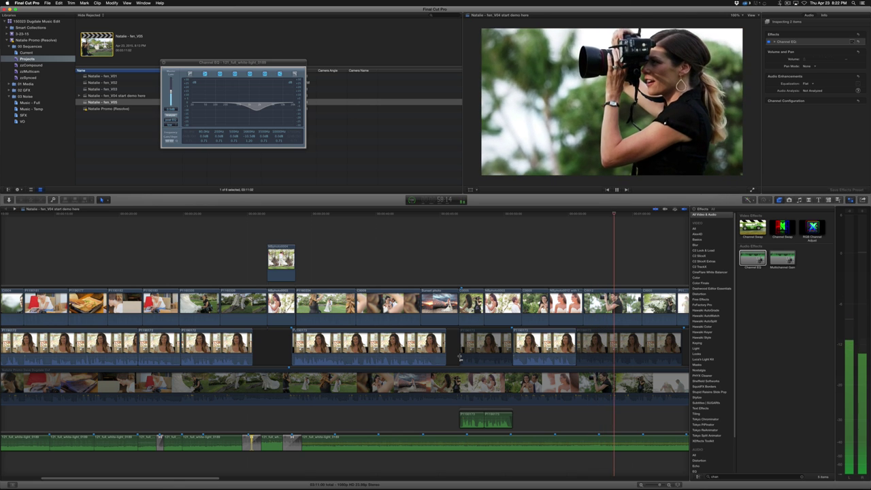
key(space)
Select the interview clip that starts at about 0:55
scroll(524, 354, right, 5)
click(475, 346)
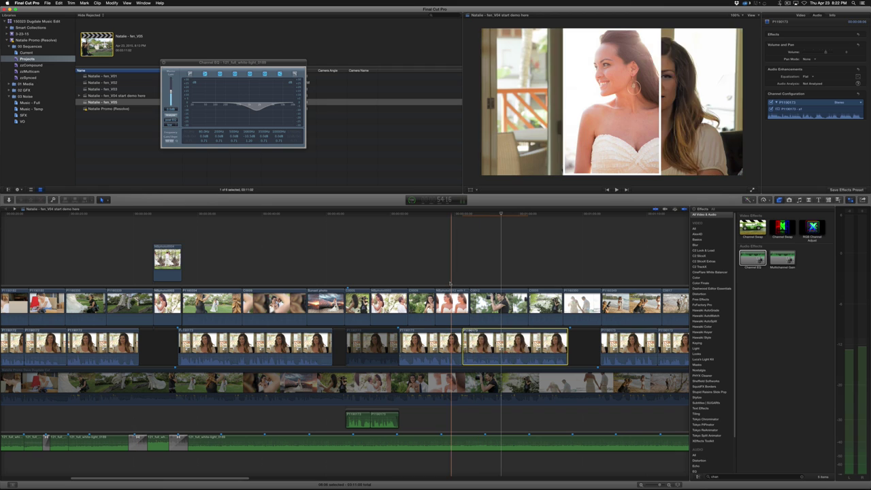
Paste the copied audio effects, including Gain, Limiter and the iZotope RX 3 plug-ins, onto the last interview clip before the gap
key(space)
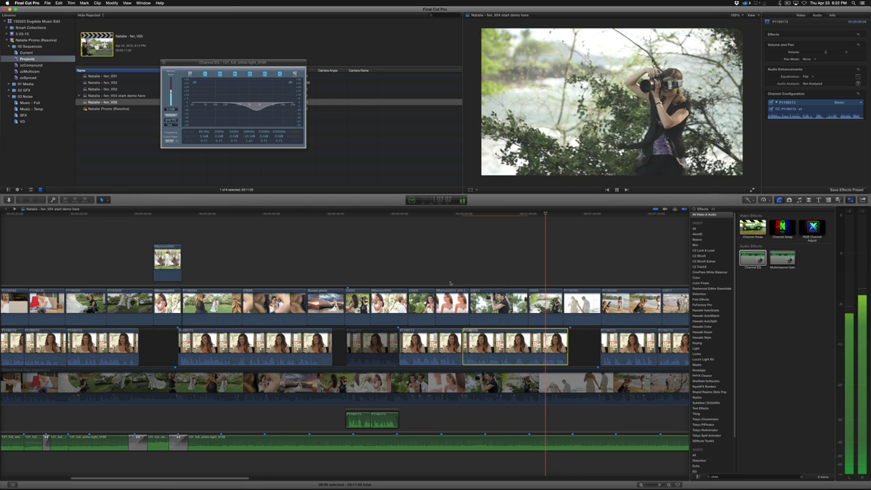
key(space)
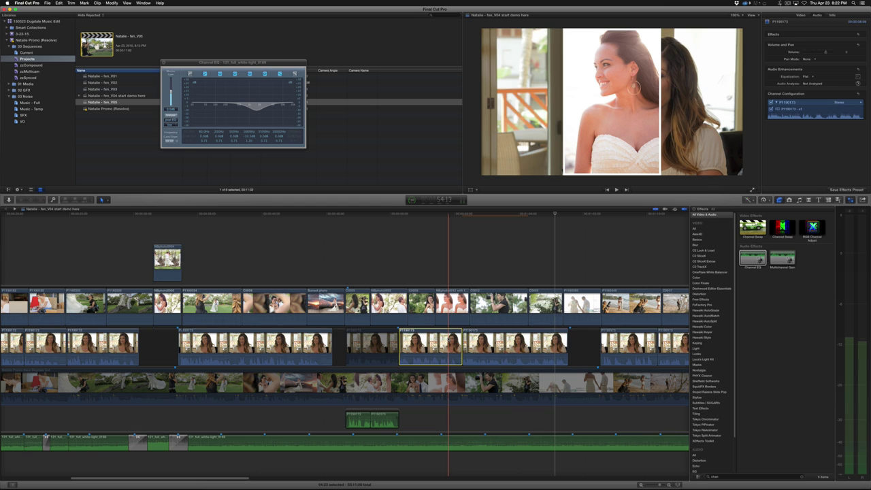
key(alt+super+v)
click(469, 347)
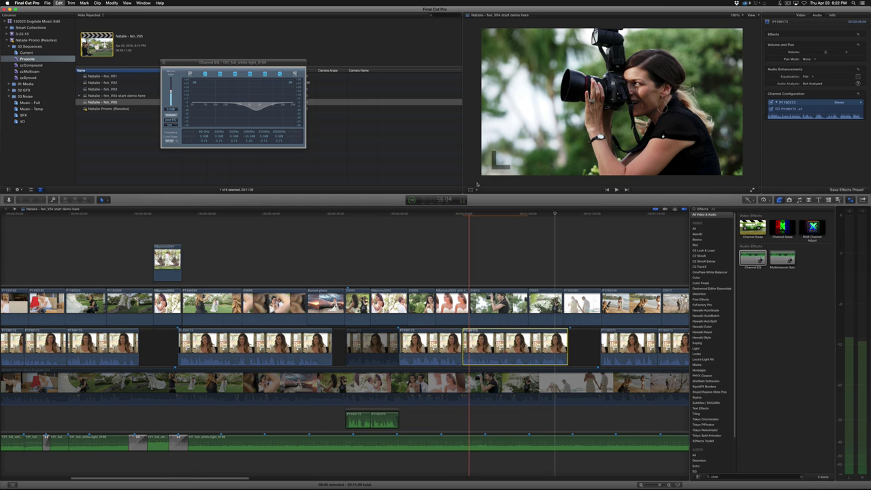
key(shift+super+v)
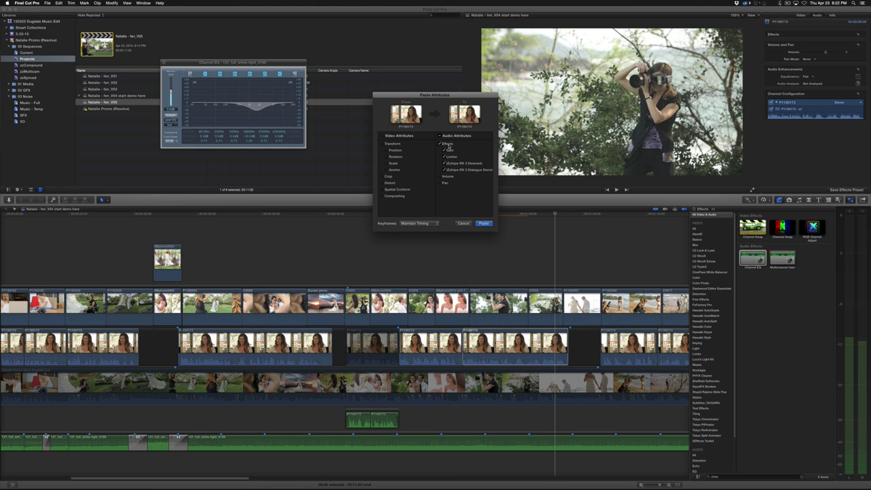
key(Return)
Play back the treated interview clip and the following gap to judge the dialogue sound and the pacing into the beach shots
click(462, 268)
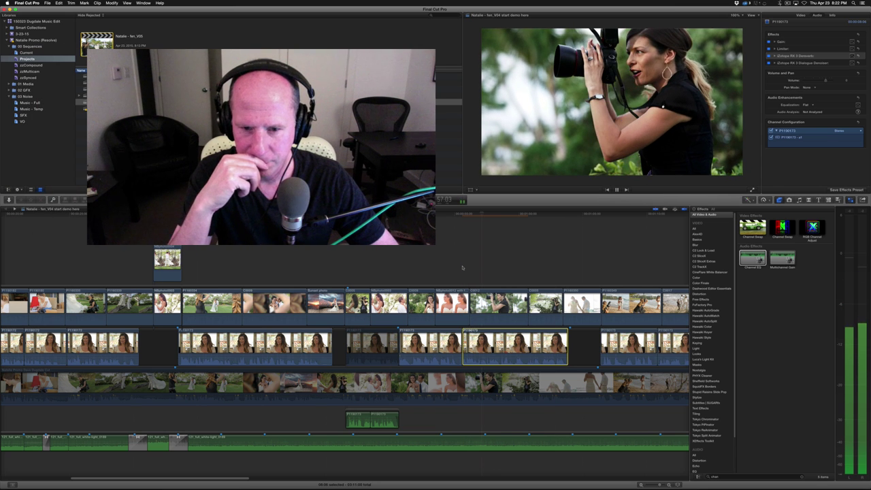
key(space)
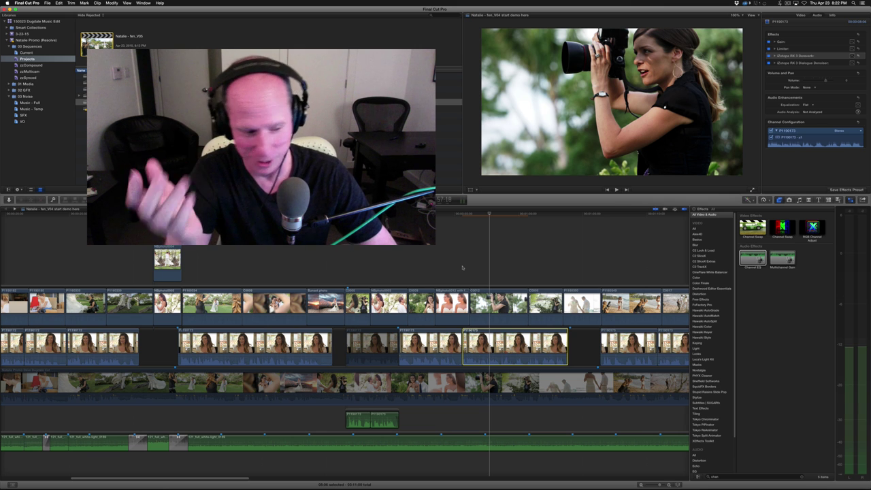
key(space)
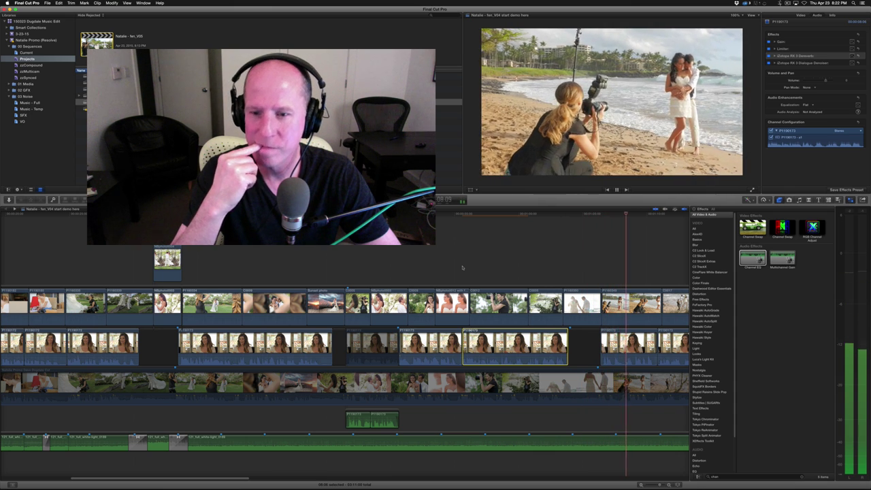
key(space)
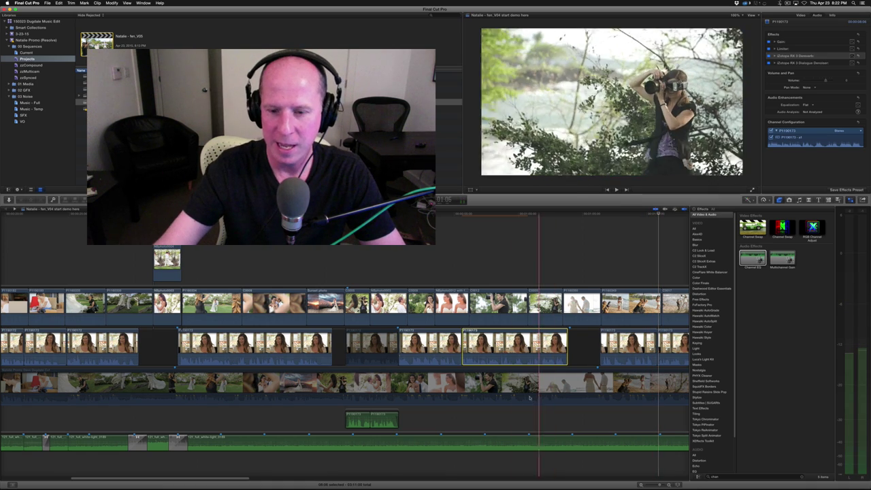
scroll(520, 340, right, 5)
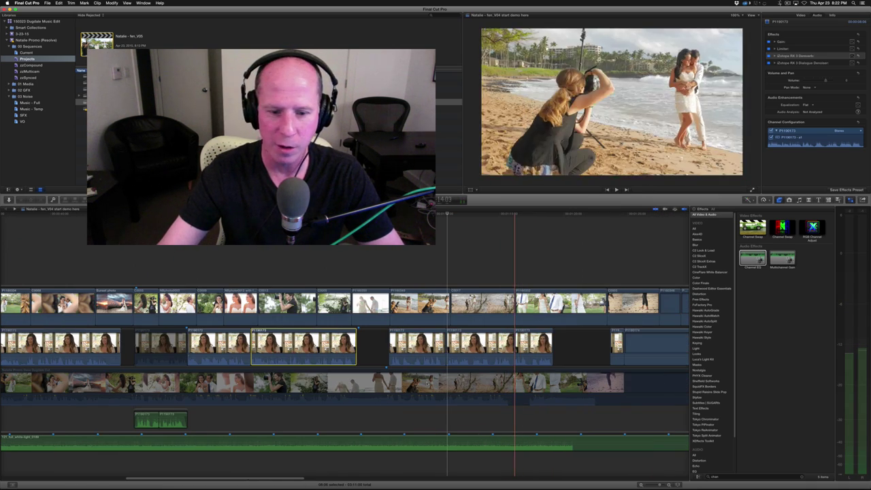
scroll(343, 307, right, 1)
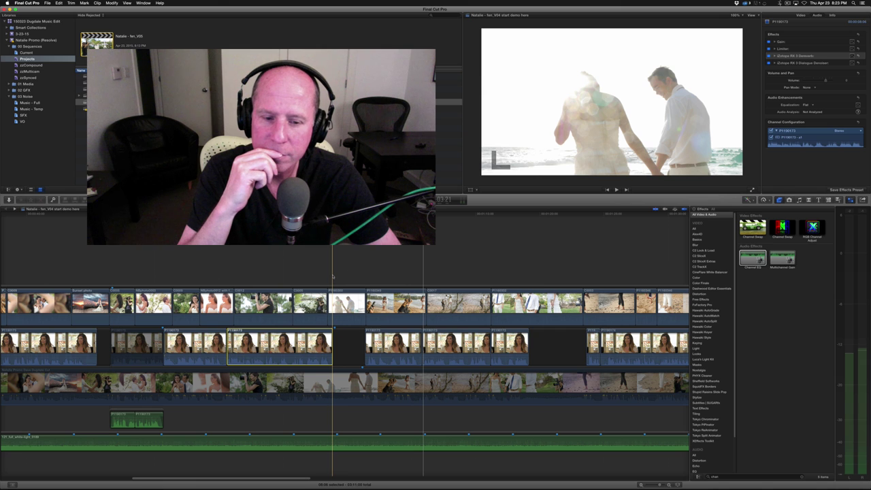
key(space)
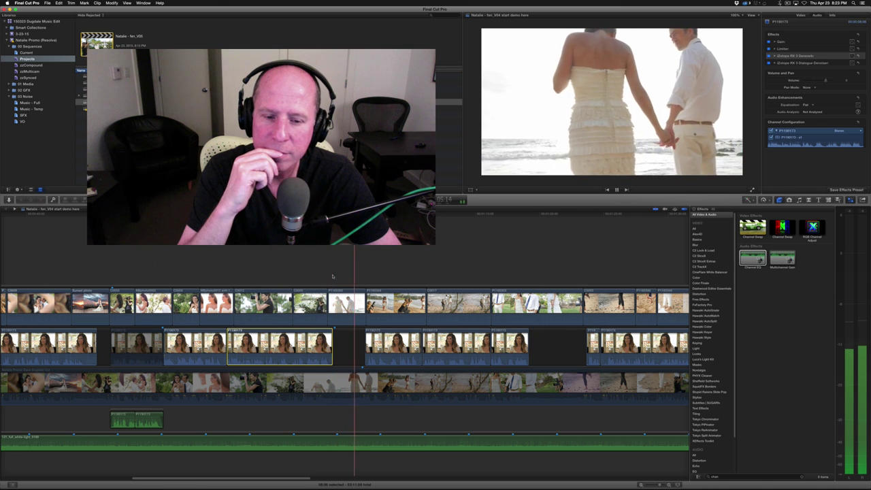
key(space)
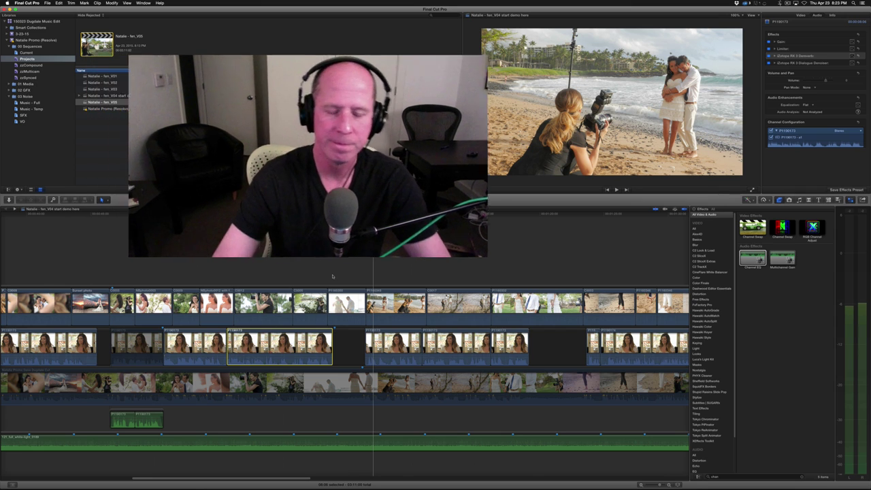
Switch to the Safari video call window and return to Final Cut Pro
key(super+Tab)
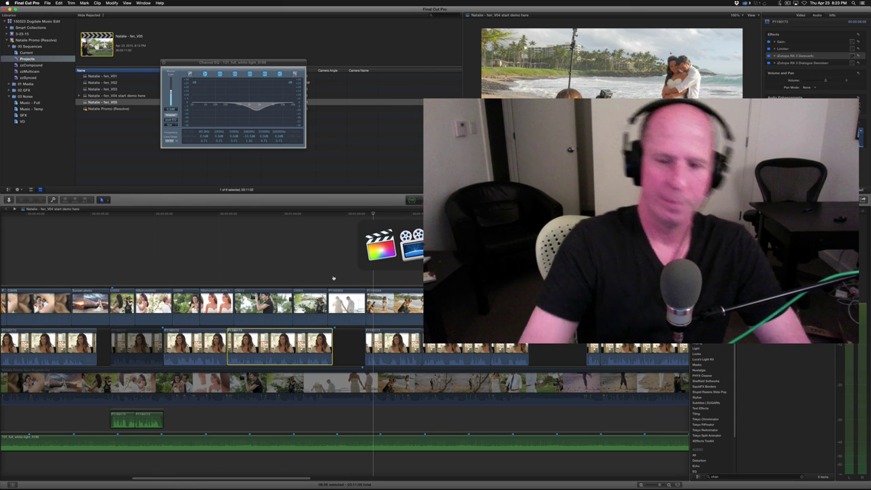
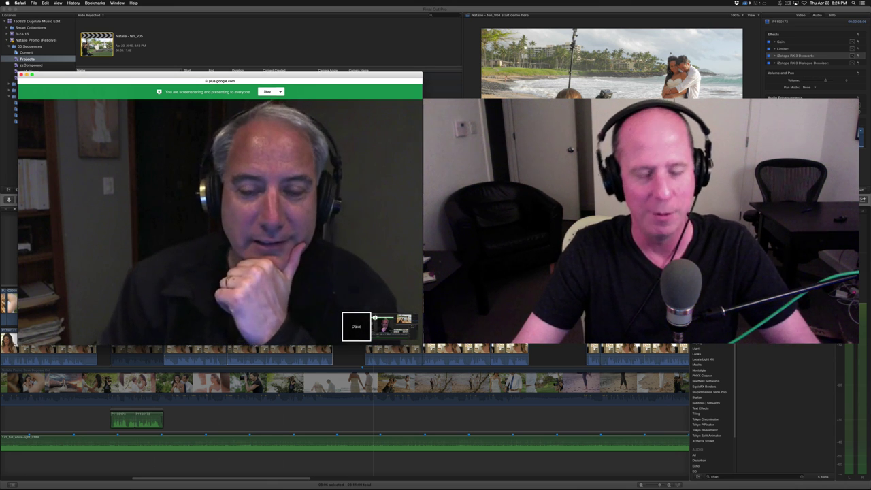
key(super+Tab)
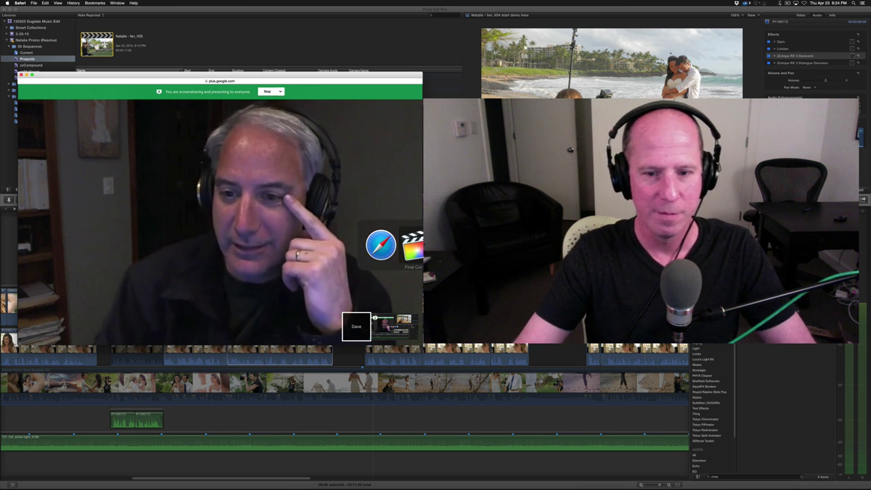
key(super+Tab)
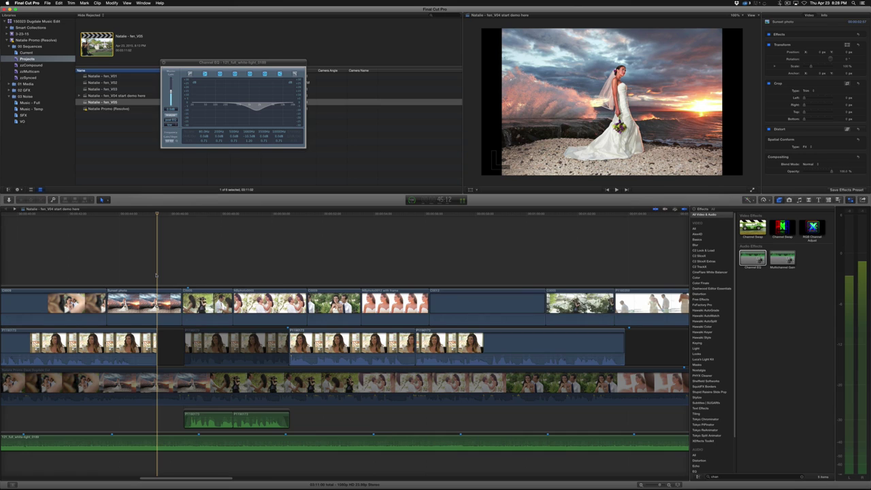
Split off a short section of the music track at the interview gap beneath the sunset photo
key(super+minus)
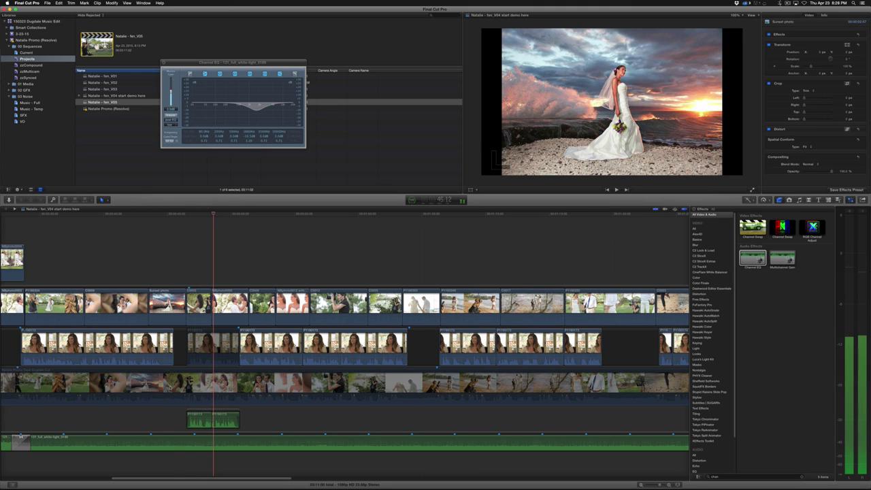
key(space)
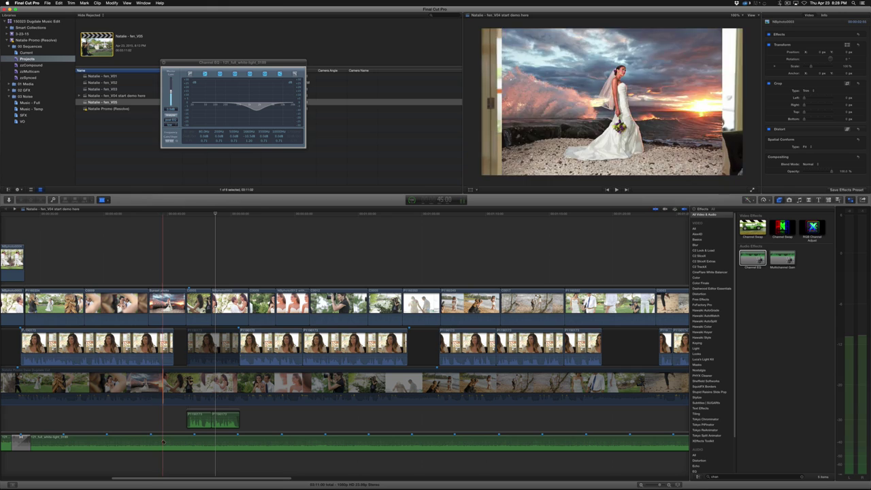
click(179, 442)
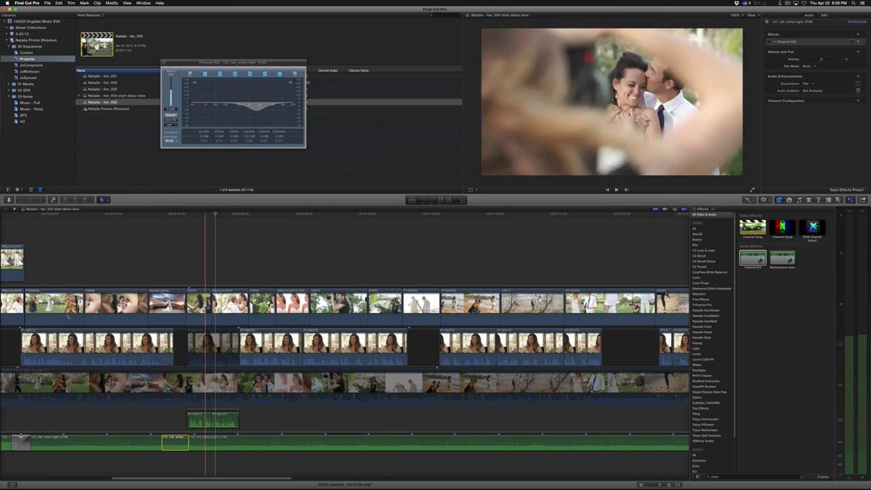
Copy the earlier short music section's attributes and paste its volume onto the new section under the sunset photo
click(21, 439)
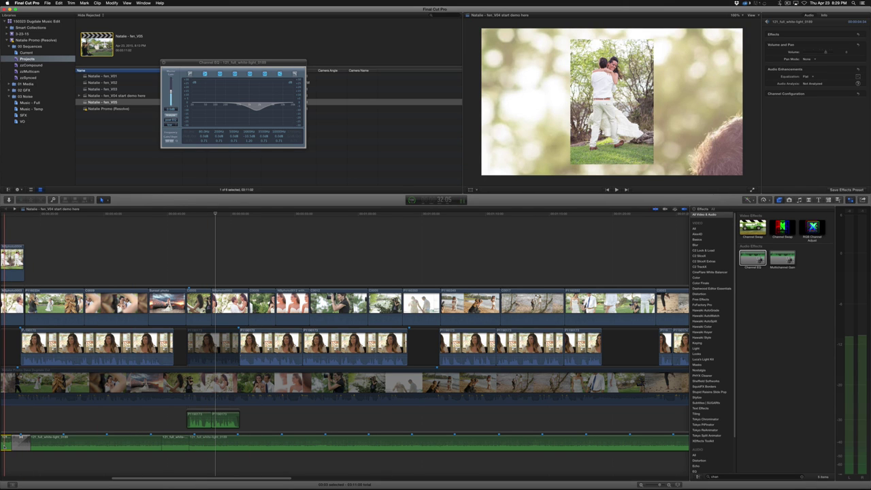
scroll(113, 408, left, 5)
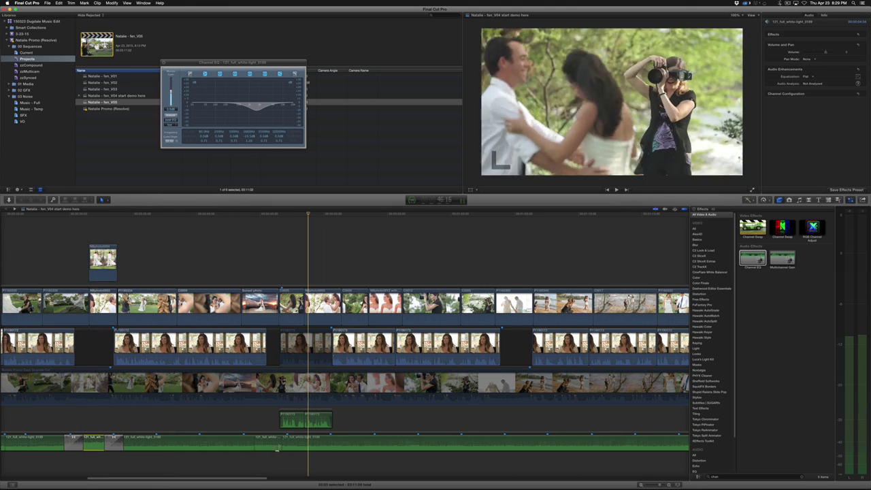
key(shift+super+v)
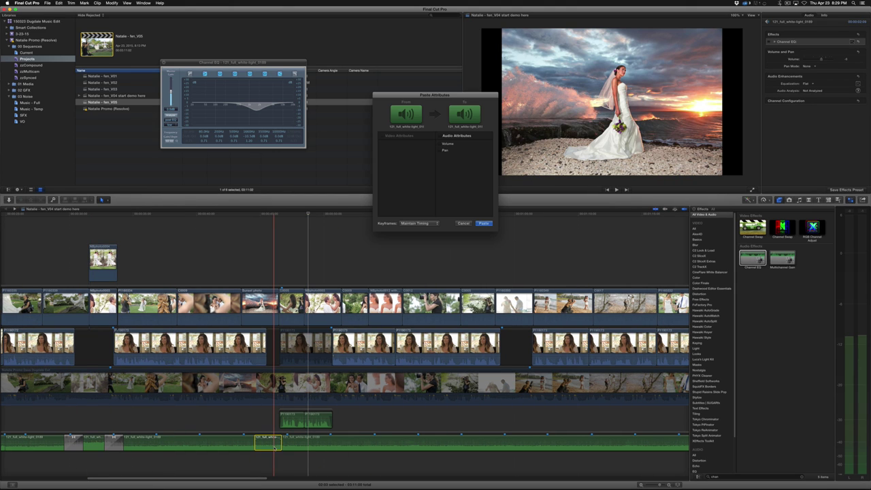
key(Return)
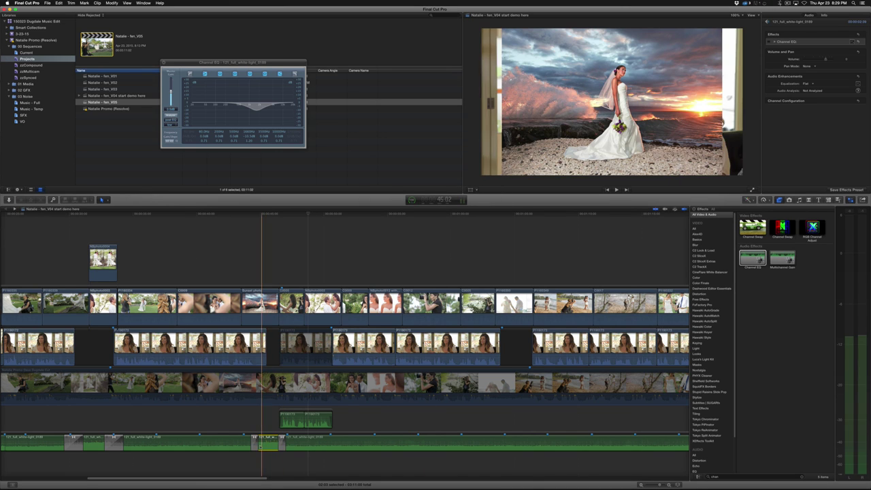
Lengthen the crossfades at both ends of the short music section under the sunset photo and audition the transition
click(254, 442)
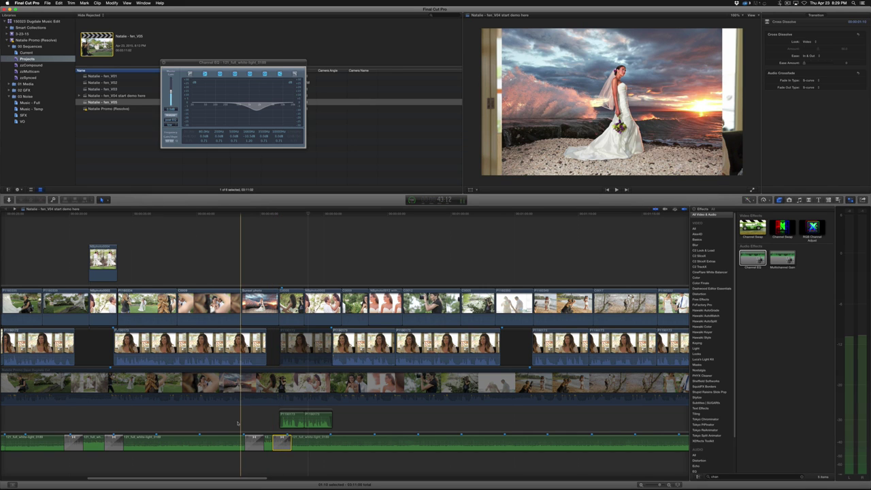
key(space)
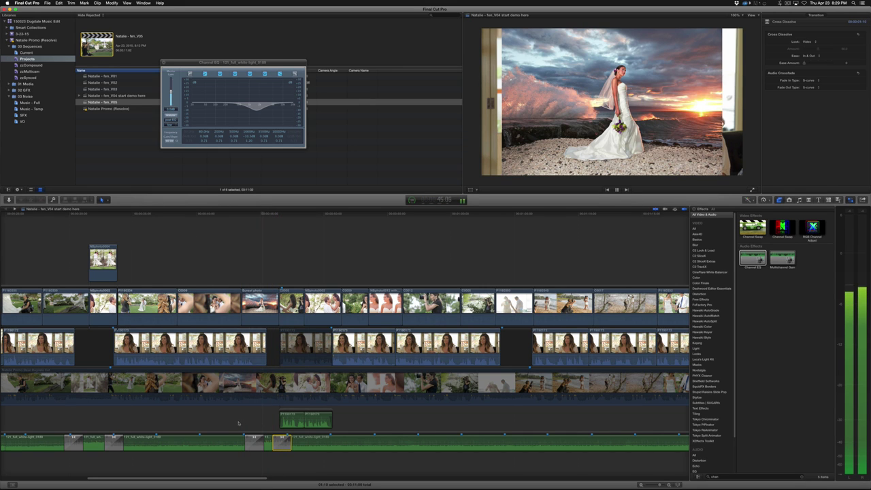
key(space)
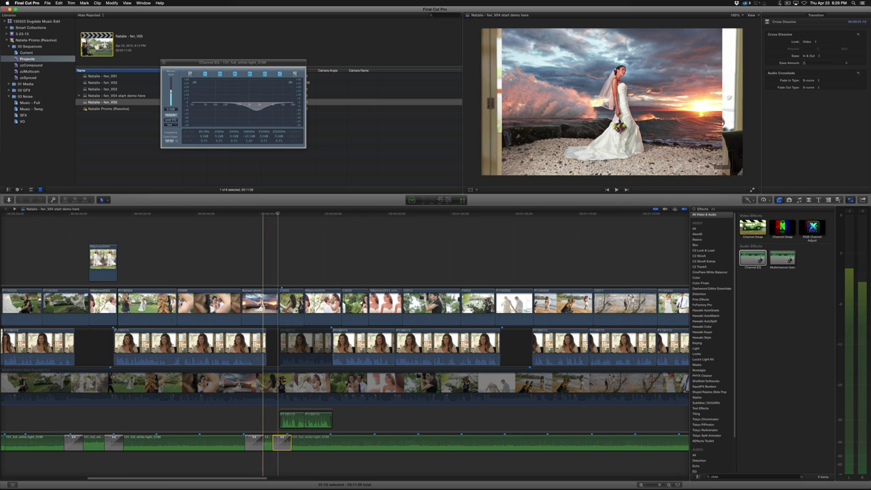
Lower the volume of the short music section between the crossfades slightly and play back the result
click(268, 441)
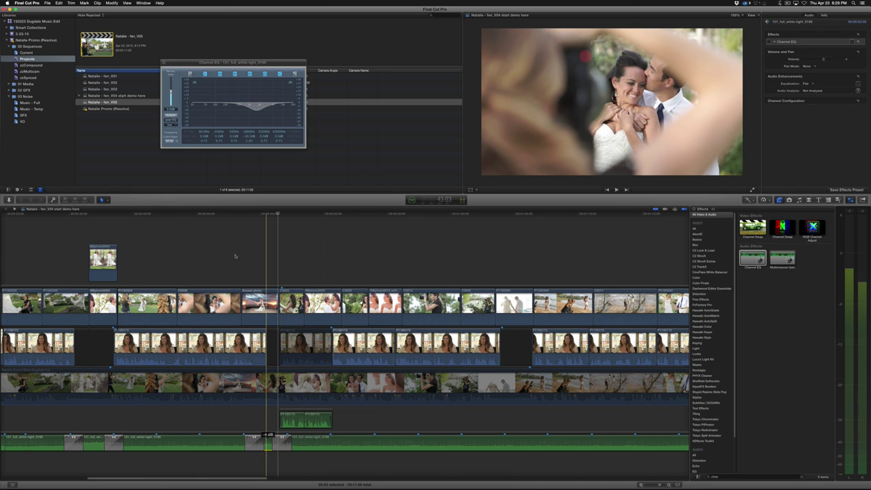
key(space)
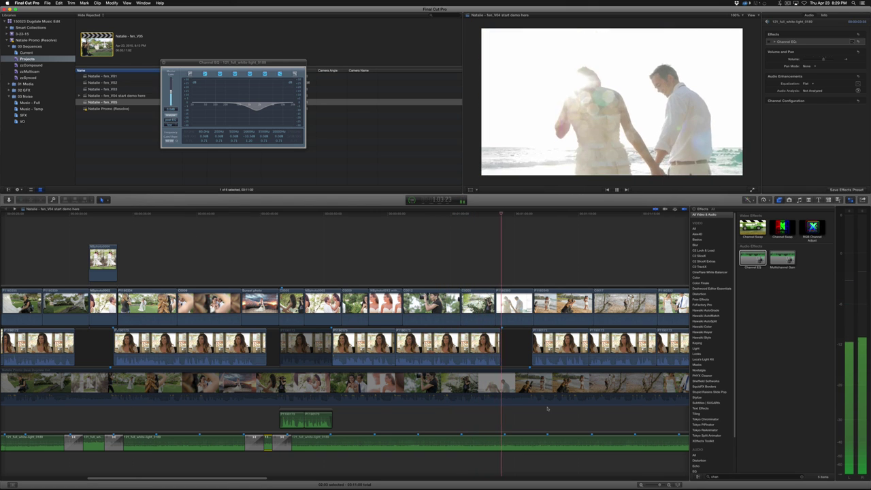
key(space)
Review the next interview pause and lengthen the gap before the following interview clip by 19 frames
scroll(519, 417, right, 3)
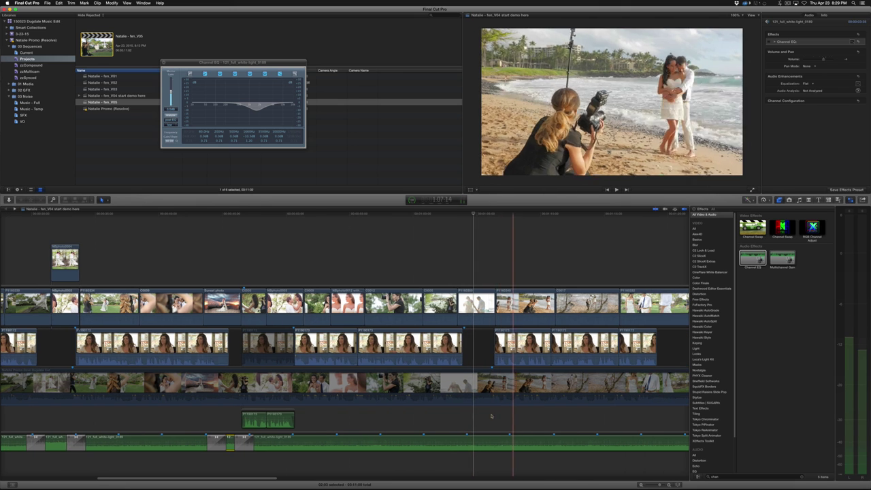
scroll(436, 414, right, 3)
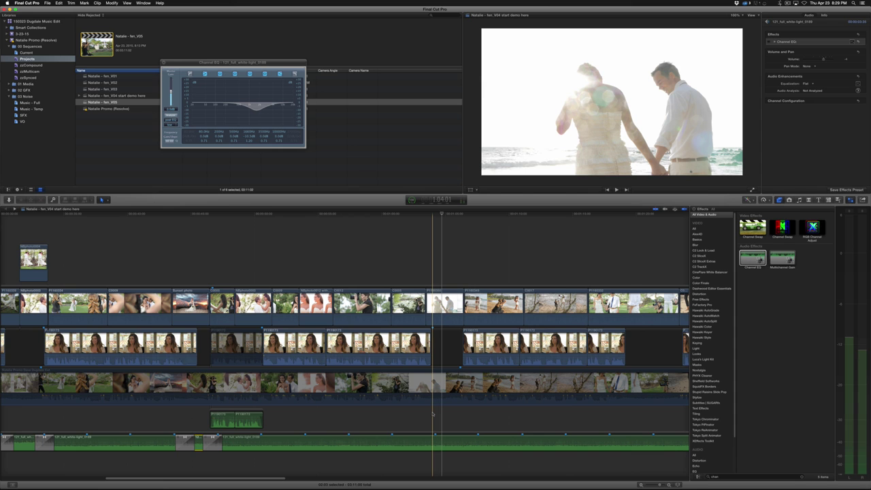
key(space)
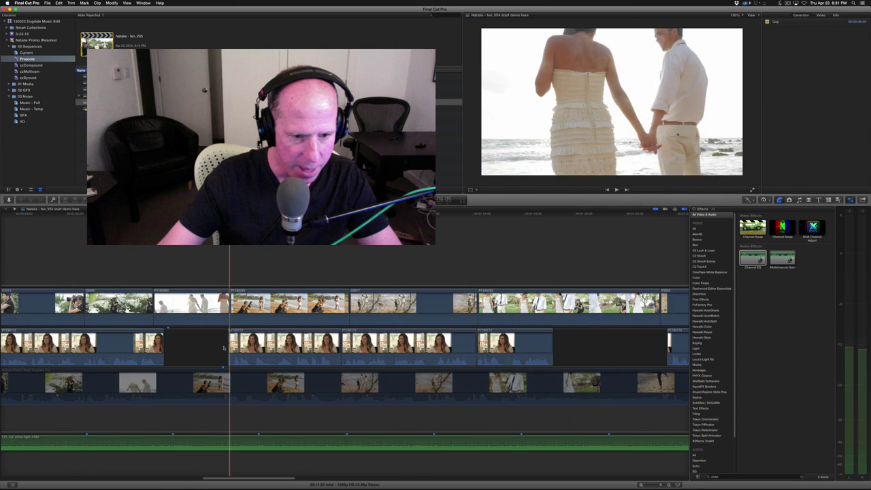
drag(230, 348, 246, 347)
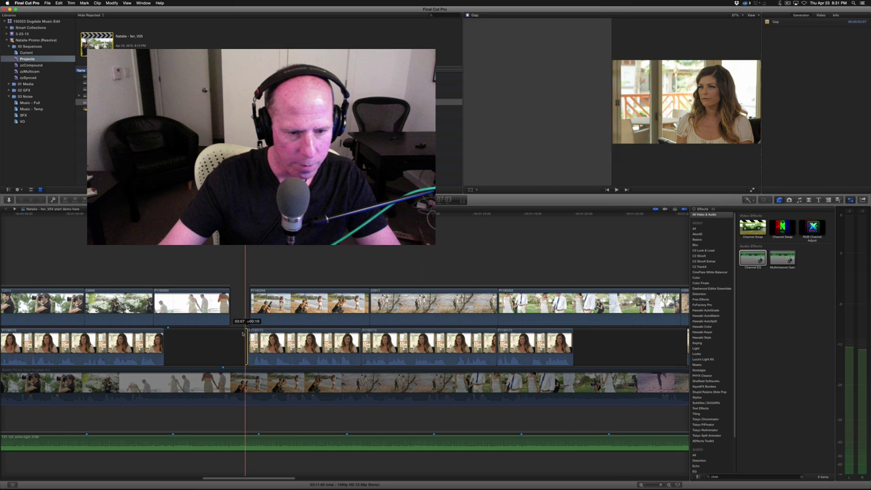
Extend the end of the hand-holding couple clip until it meets the next beach clip, filling the opened space
drag(242, 307, 249, 304)
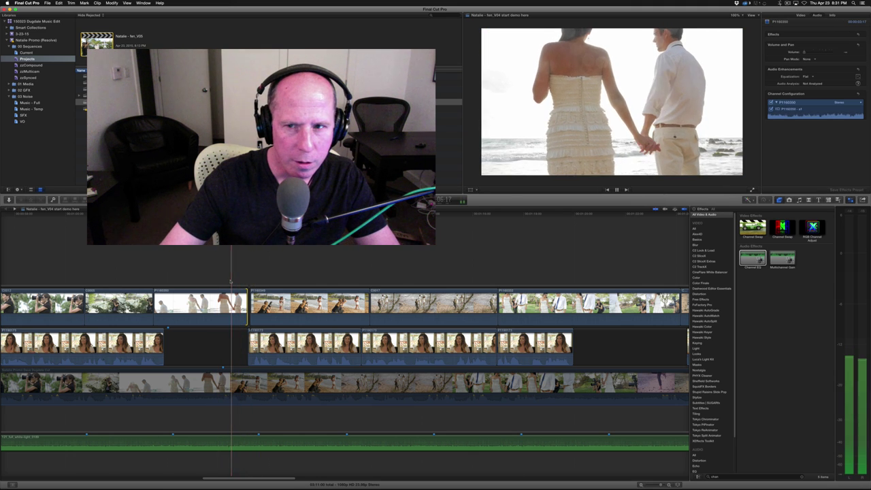
click(248, 281)
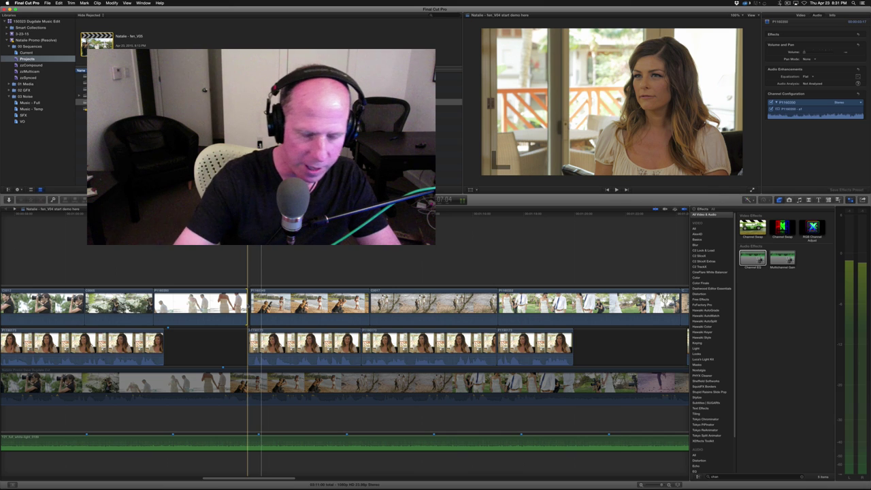
key(super+equal)
drag(247, 304, 264, 303)
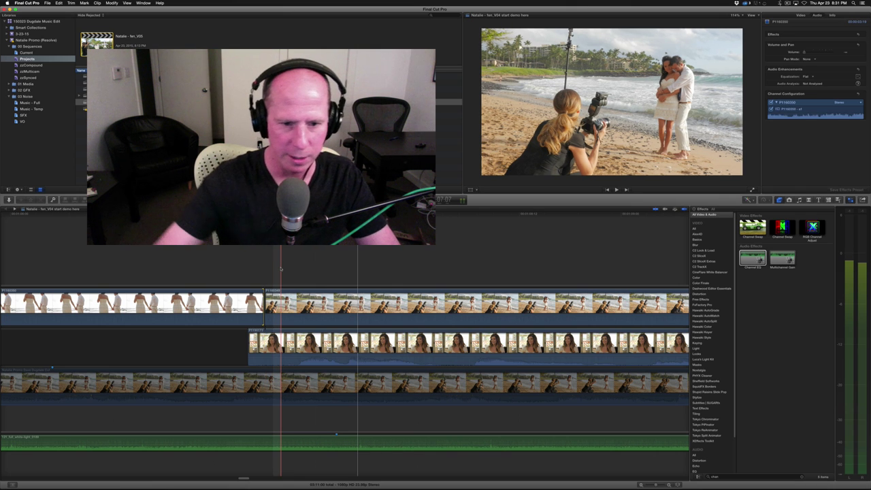
Cut the music at the start and end of the interview pause under the hand-holding couple clip
key(shift+z)
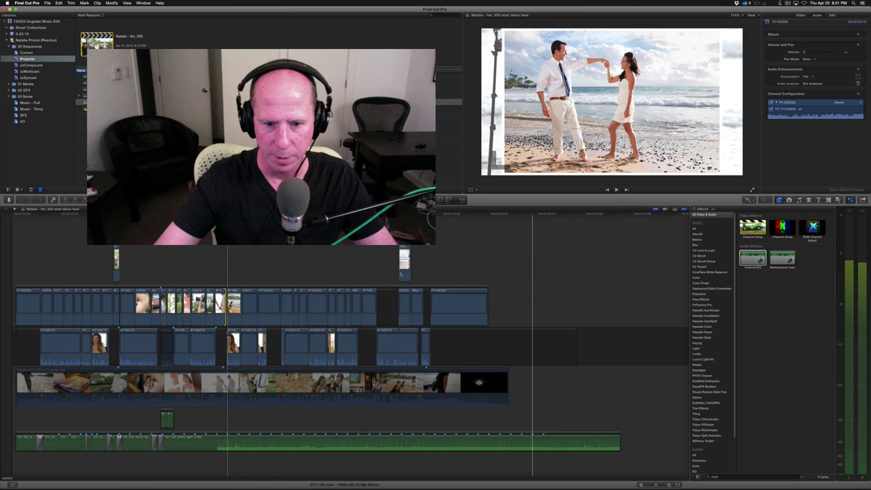
click(222, 278)
key(super+equal)
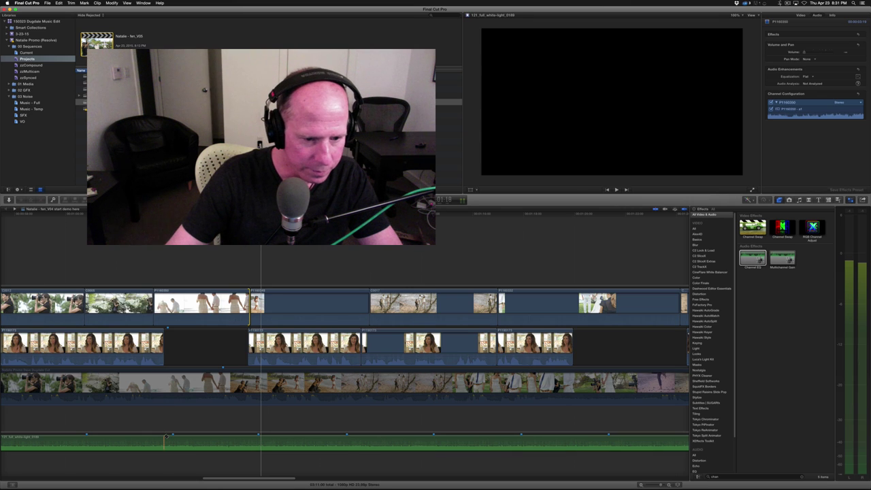
click(249, 441)
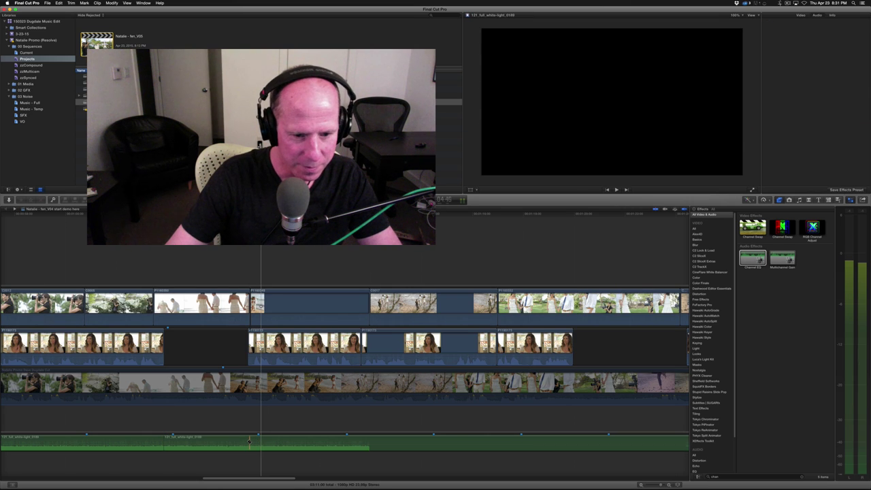
click(249, 441)
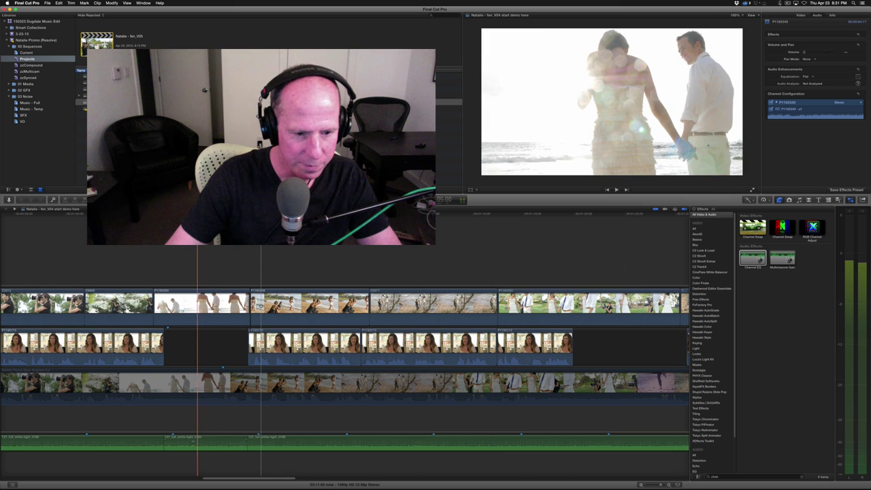
Paste the volume attribute of the earlier short music section onto the new section, leaving its Channel EQ off
click(194, 441)
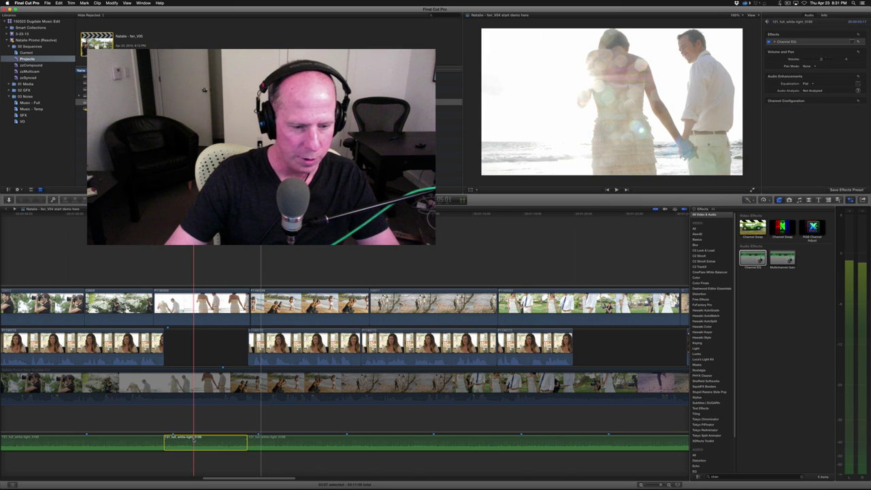
key(shift+z)
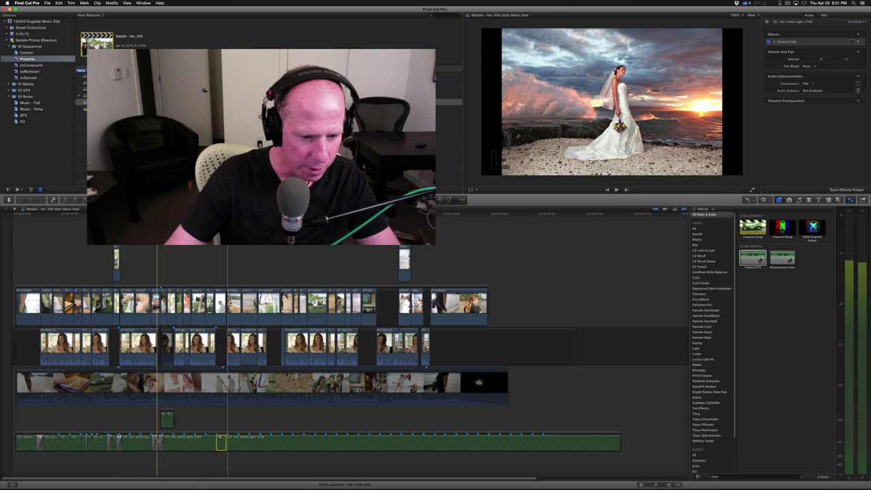
click(221, 442)
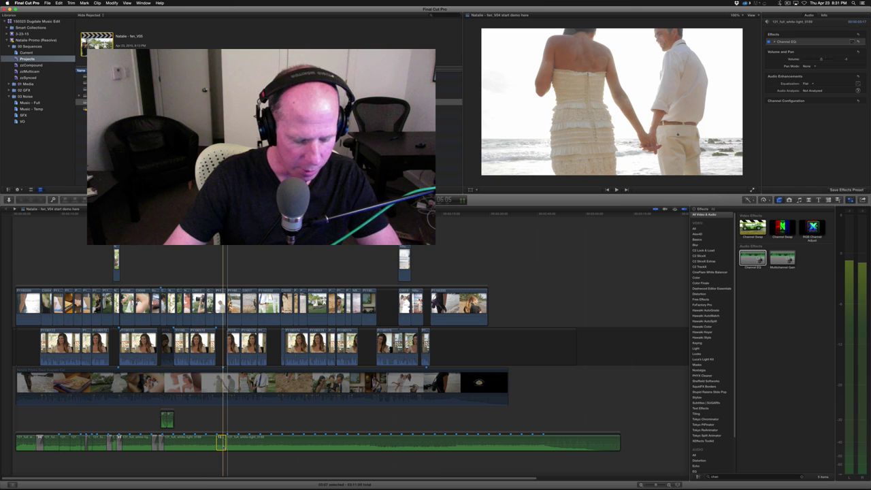
key(shift+super+v)
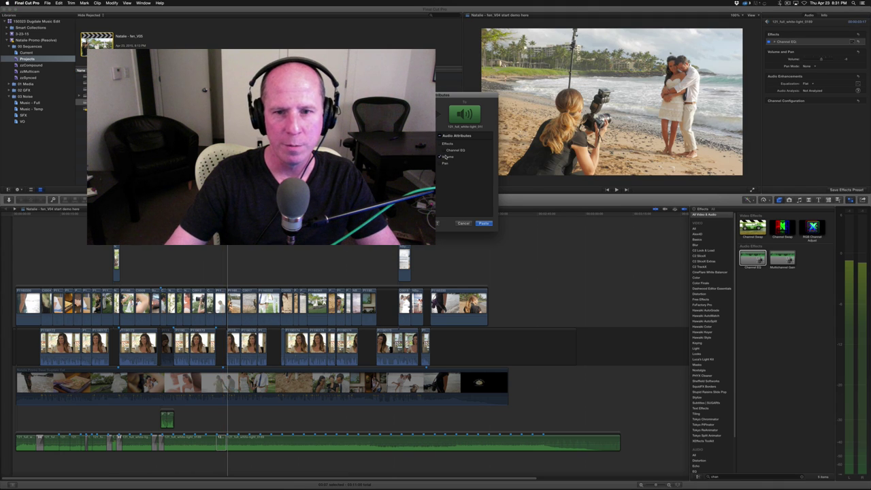
key(Return)
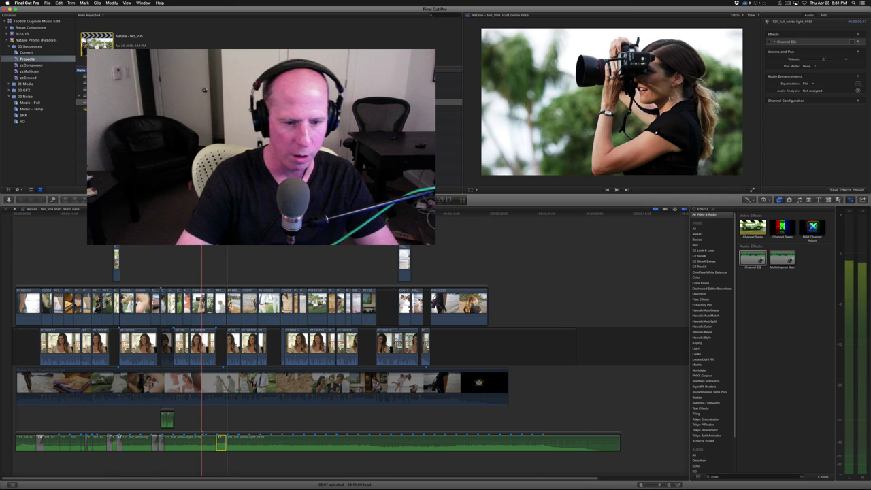
Add crossfades to both ends of the new short music section, then play through to the following interview pause
key(super+equal)
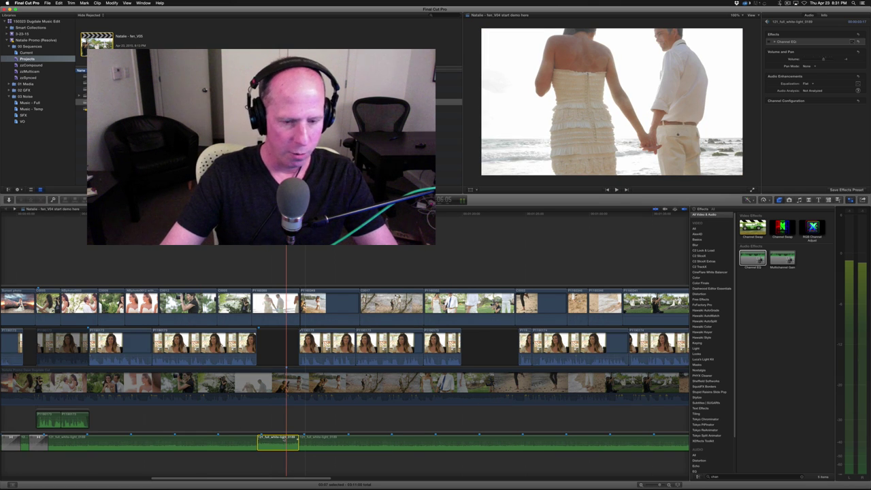
key(super+t)
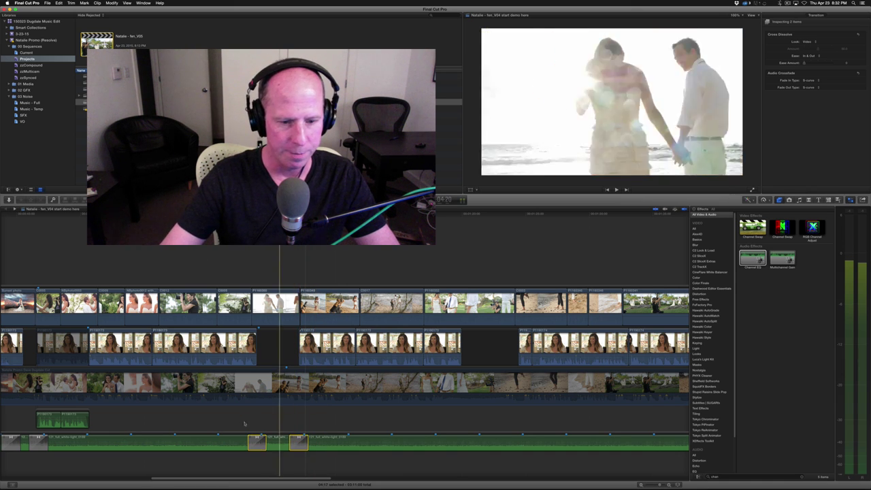
key(space)
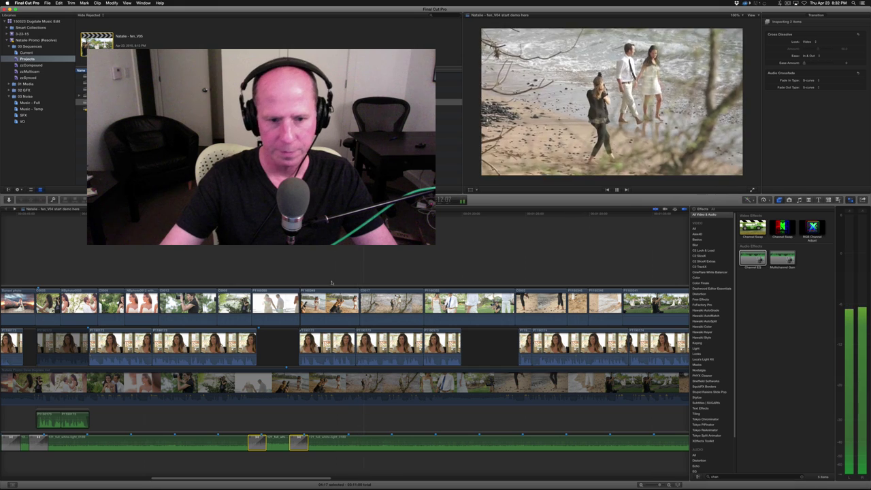
key(space)
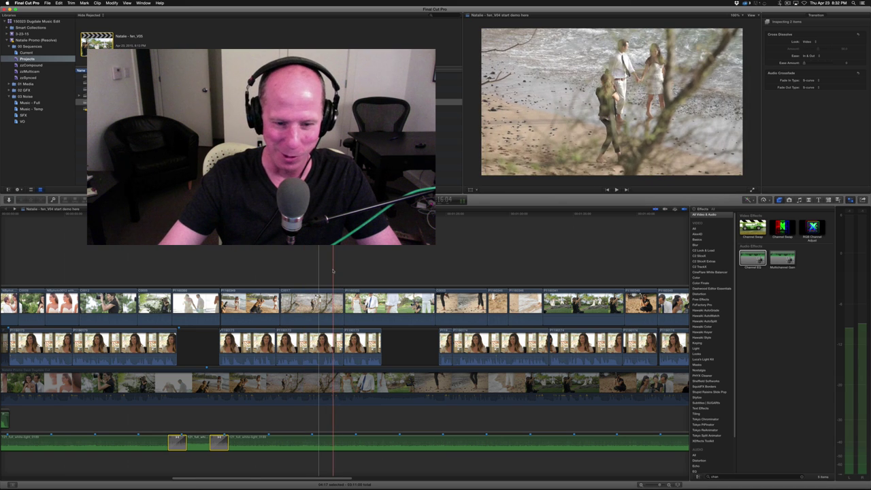
key(space)
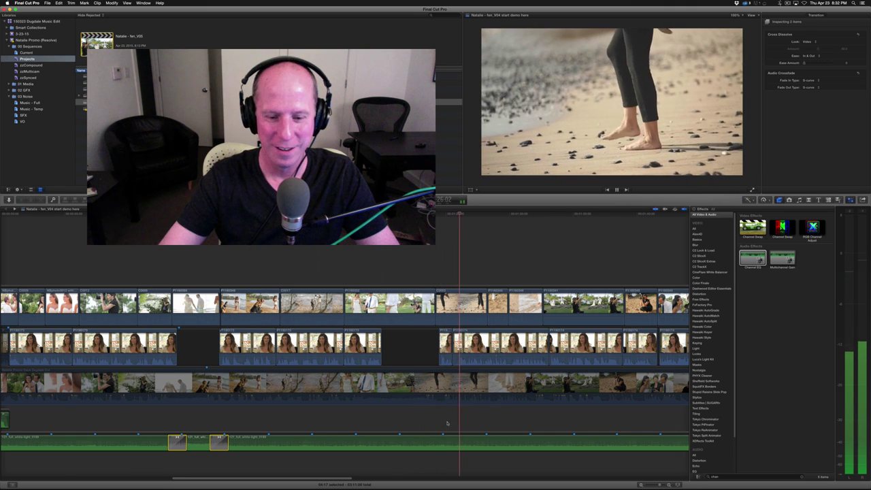
key(space)
scroll(446, 422, right, 3)
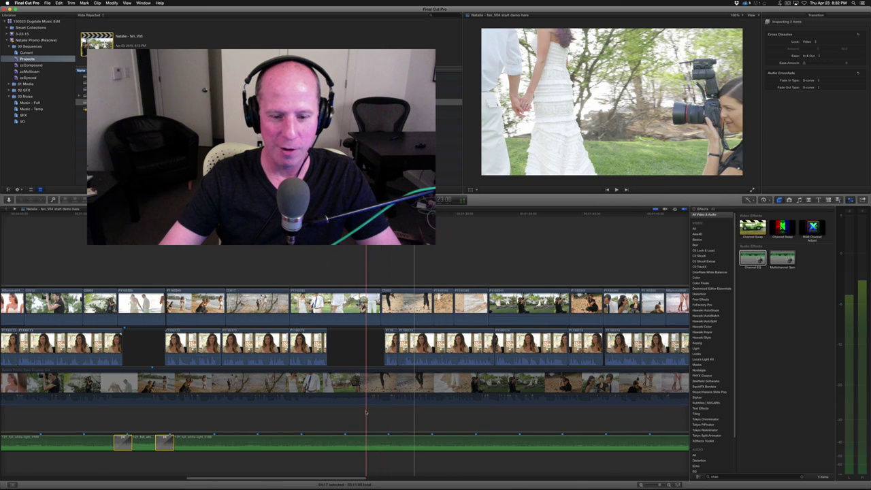
key(space)
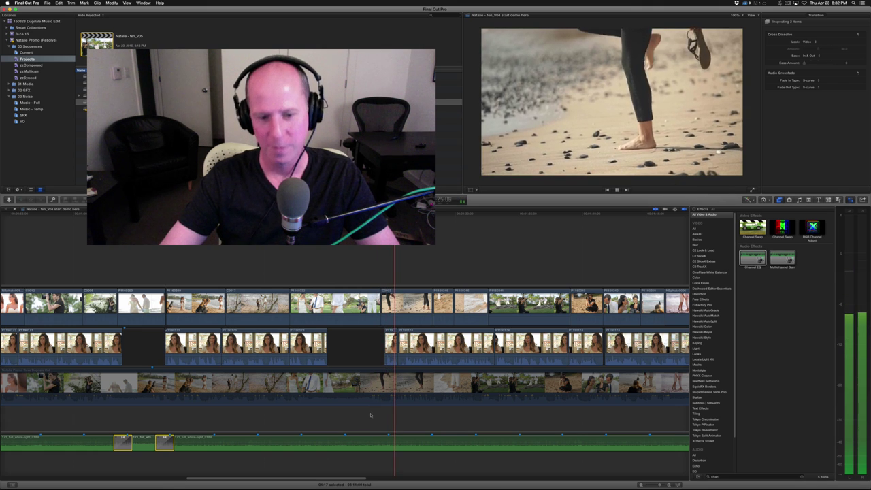
key(space)
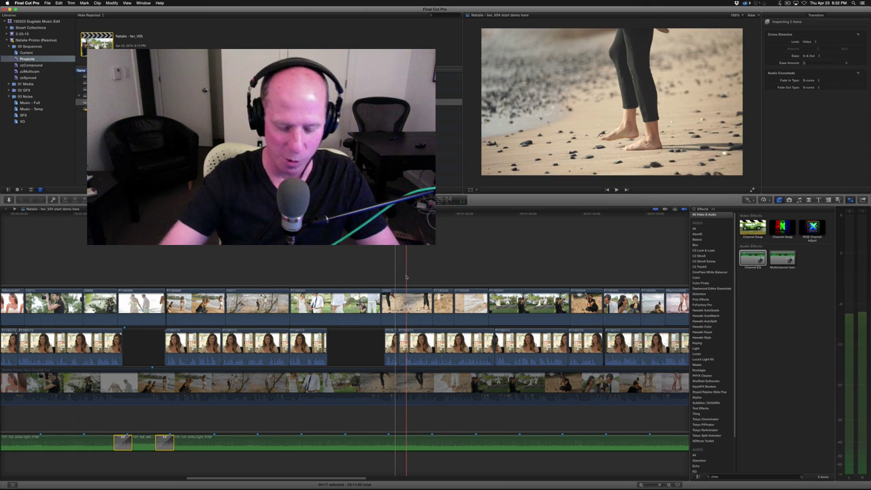
Lift all B-roll clips from the barefoot beach shot onward out of the storyline and delete the leftover gap clip
key(super+minus)
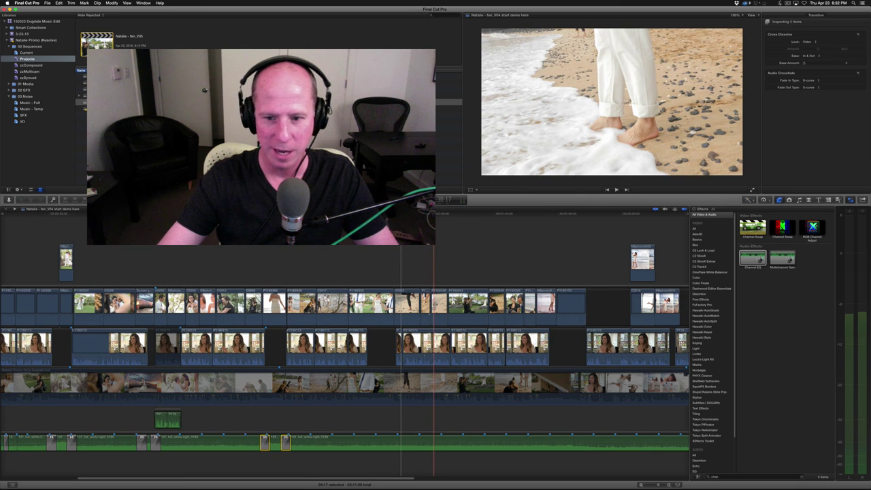
scroll(400, 361, right, 5)
scroll(330, 361, right, 4)
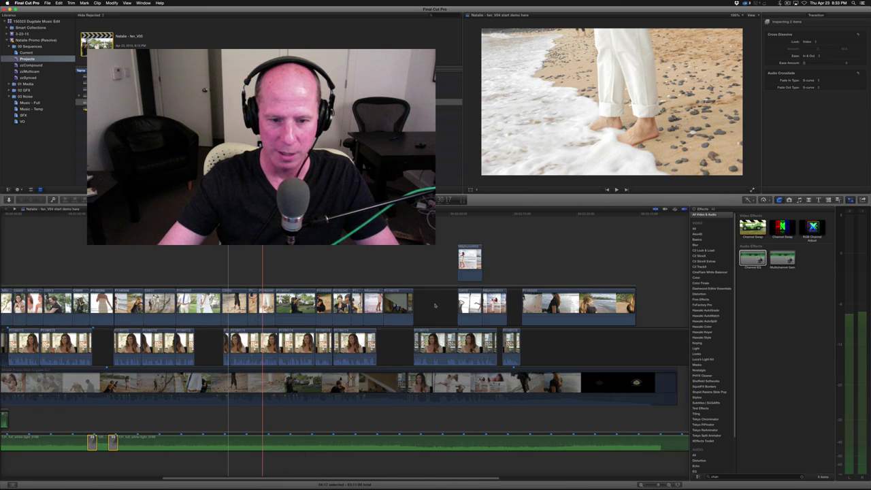
drag(649, 325, 234, 279)
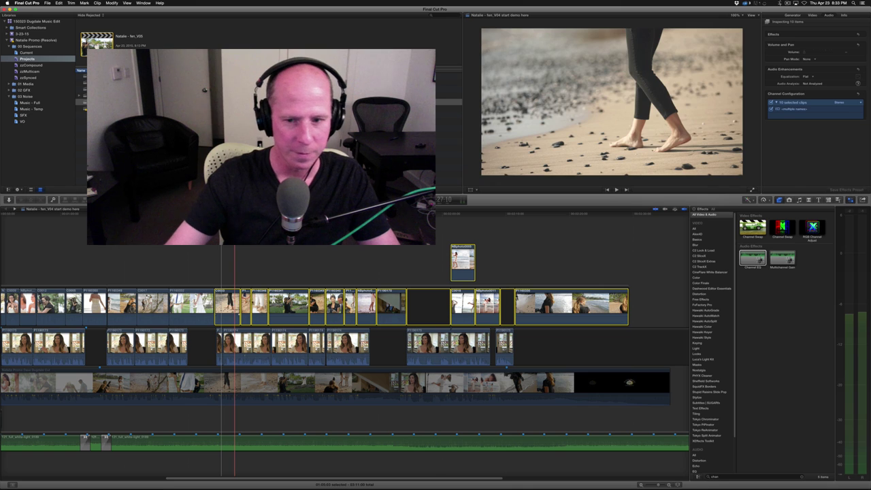
click(652, 306)
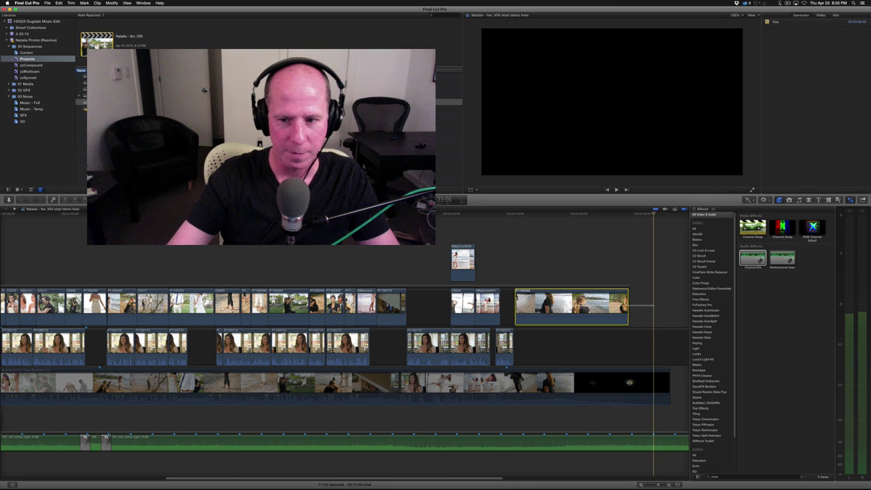
drag(652, 310, 222, 313)
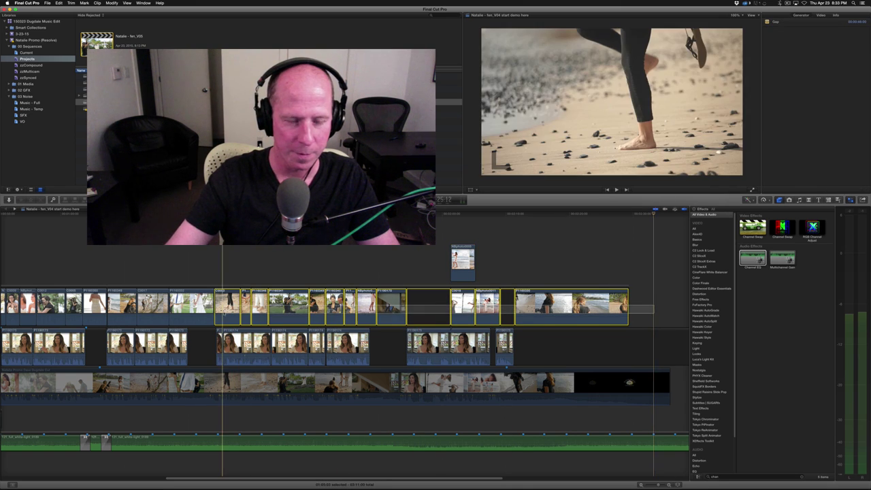
key(alt+super+Up)
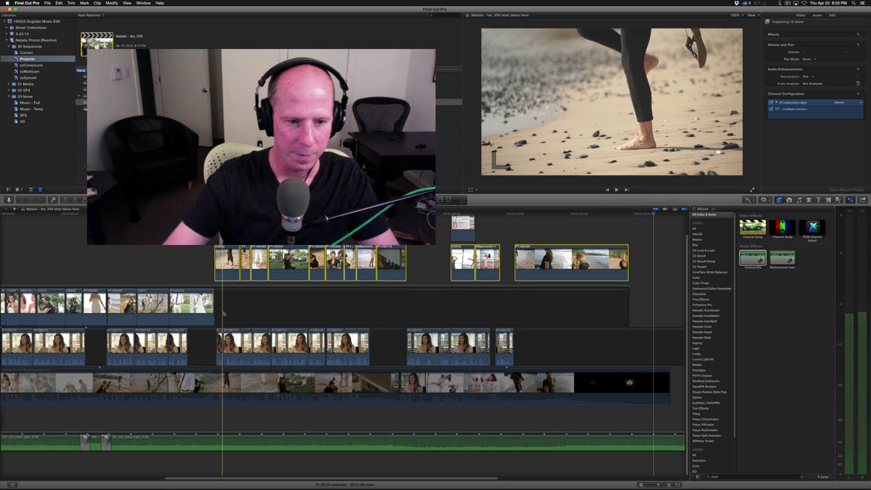
click(253, 313)
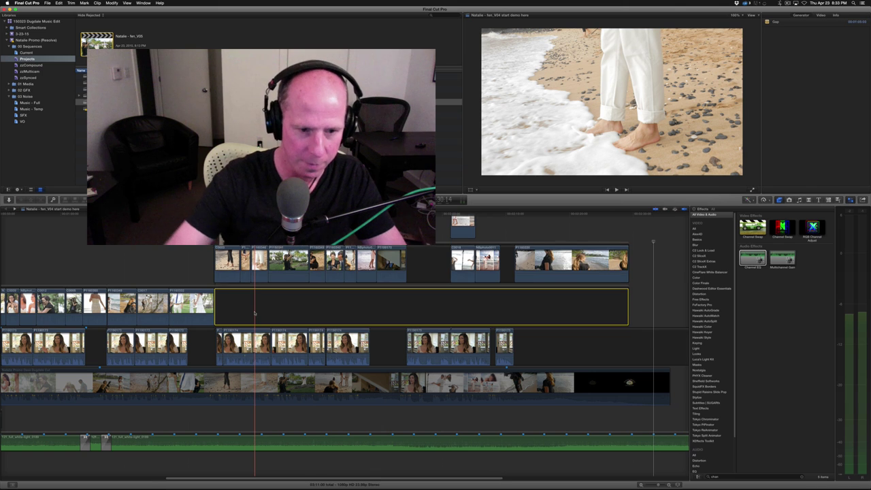
key(Delete)
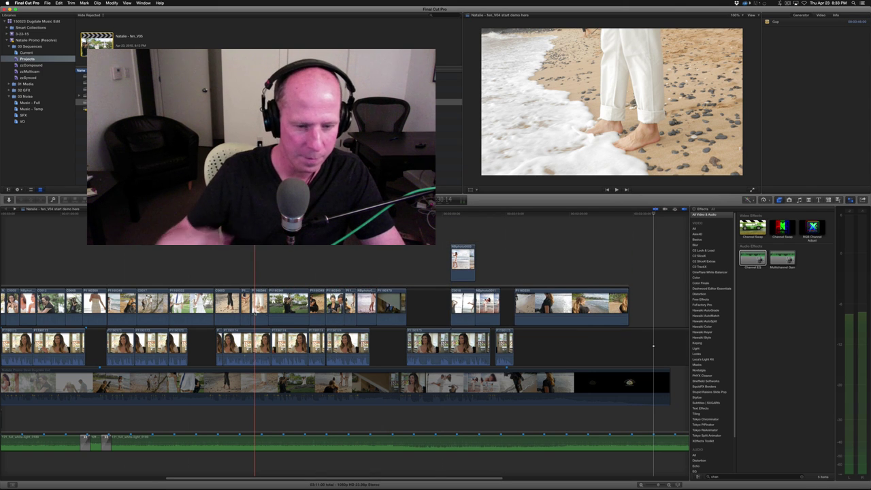
Lengthen the gap before the next interview clip by 01:02 and shift the separated B-roll storyline to start with that clip
click(223, 350)
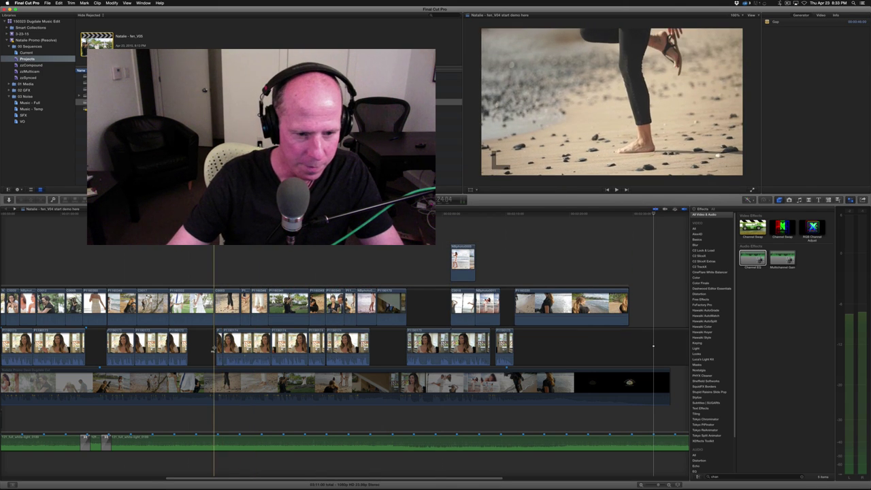
drag(216, 350, 221, 350)
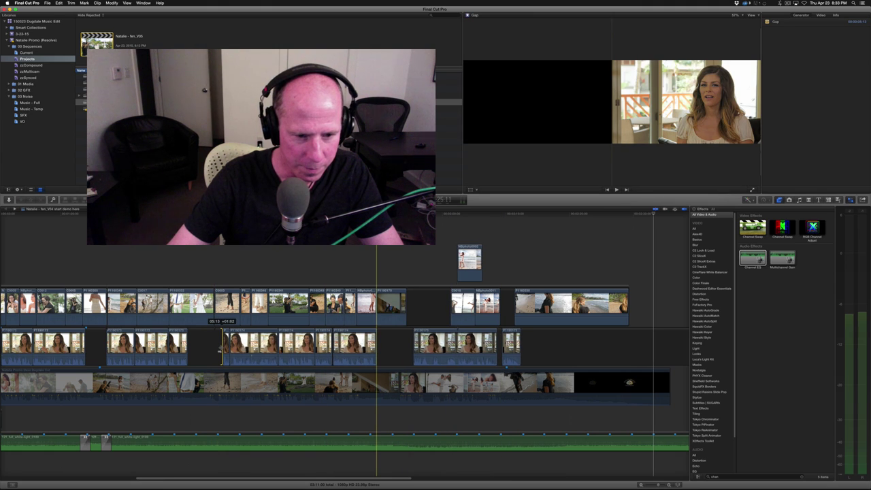
drag(219, 350, 219, 350)
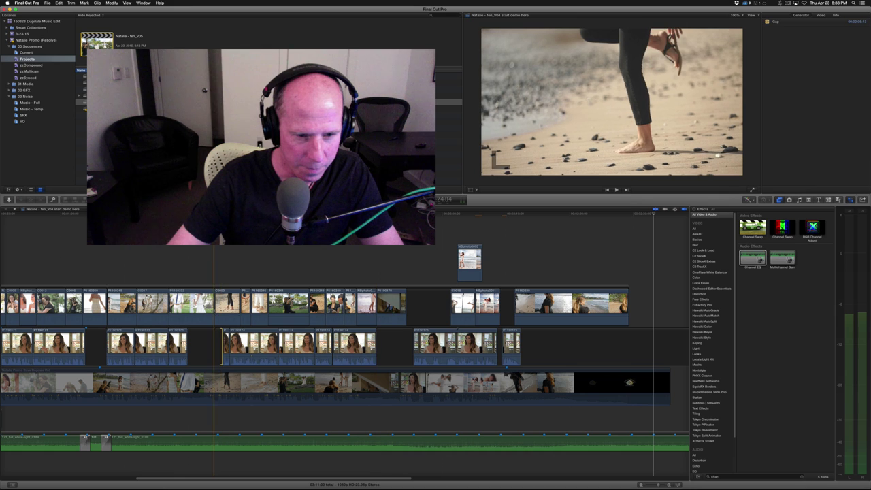
click(223, 293)
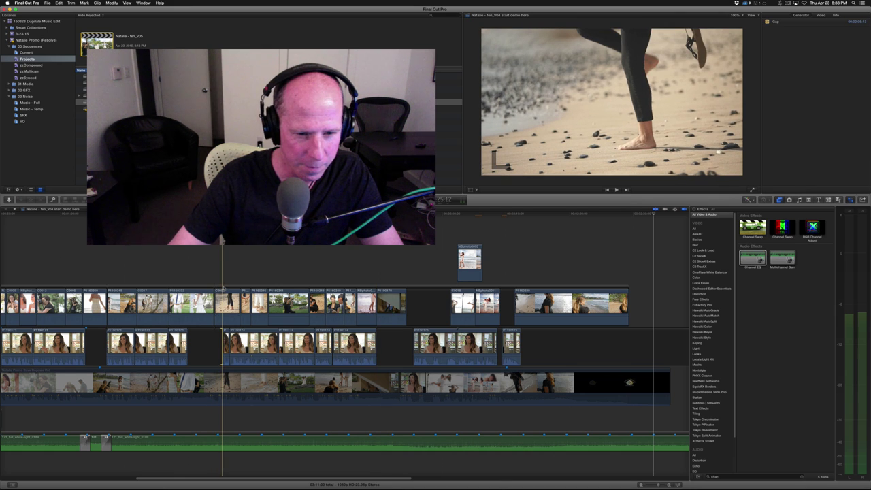
drag(223, 288, 233, 288)
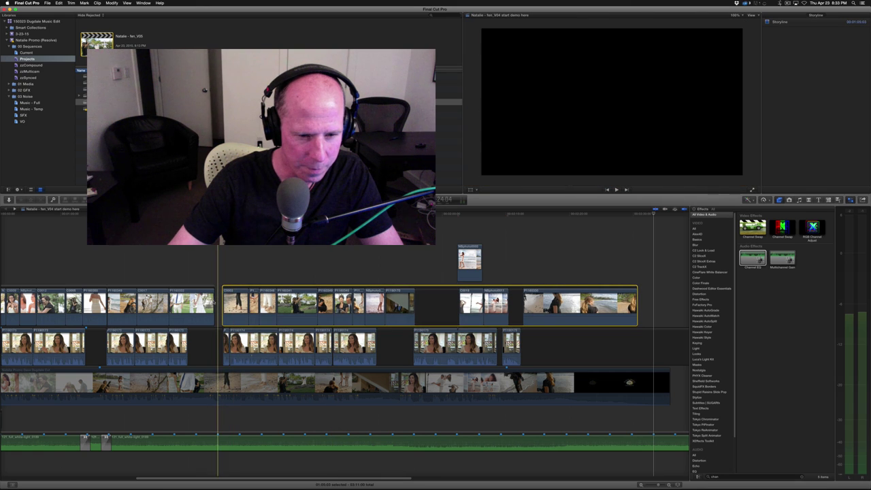
Extend the end of the couple-on-the-lawn clip by 01:06 to meet the barefoot beach shot and play back the transition
click(208, 252)
key(space)
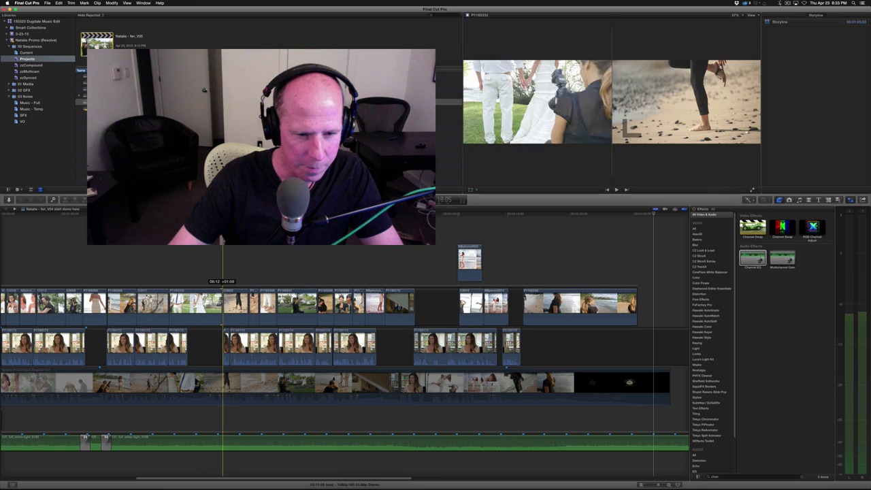
click(208, 252)
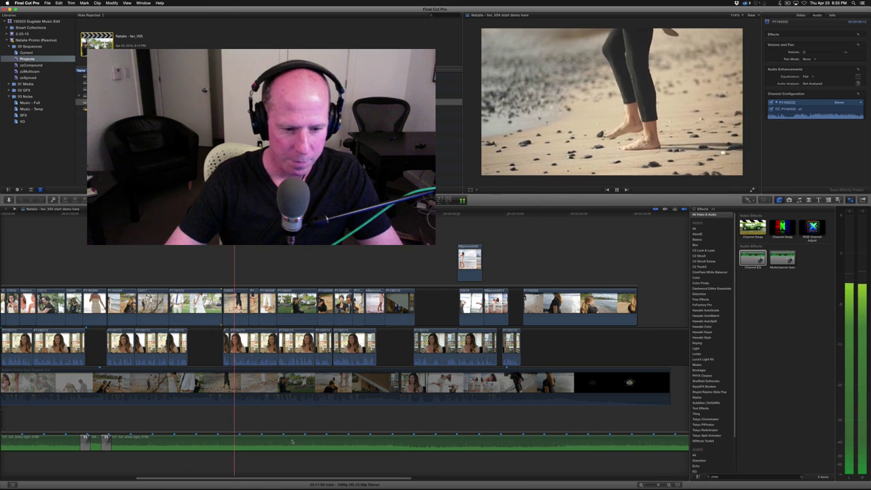
key(space)
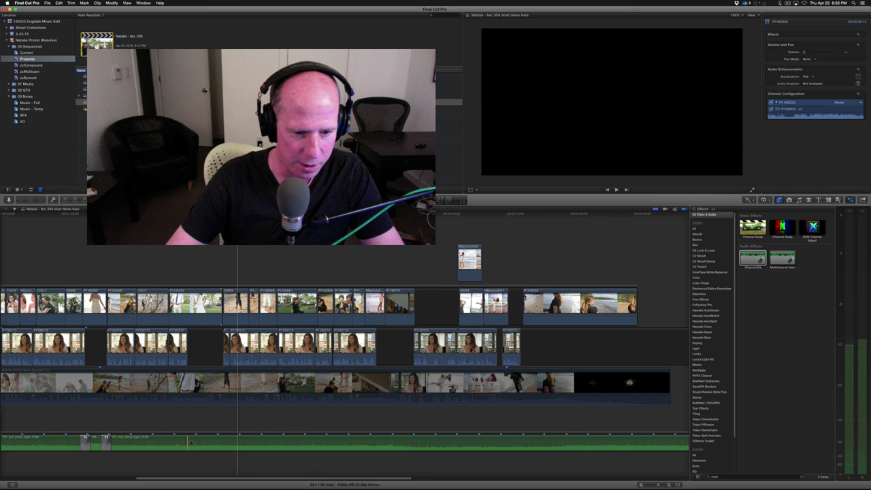
Cut the music at the start of the next interview clip and paste the earlier short section's volume onto the new piece
click(222, 439)
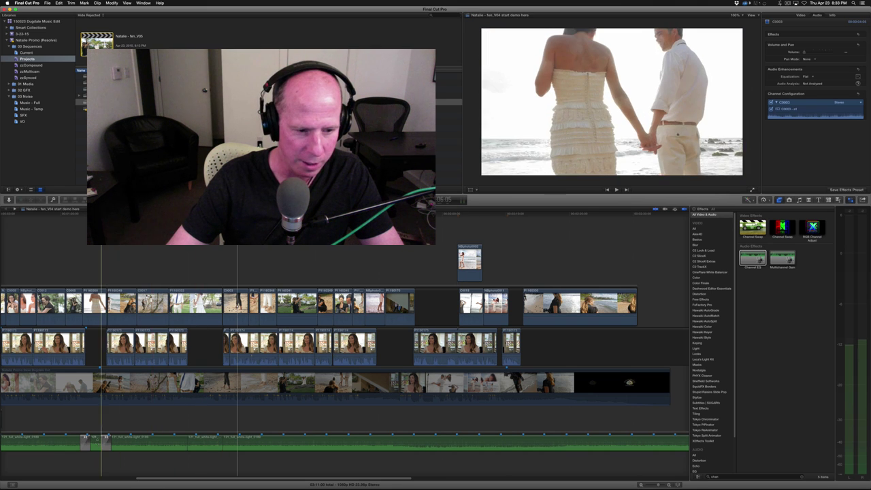
click(95, 442)
key(space)
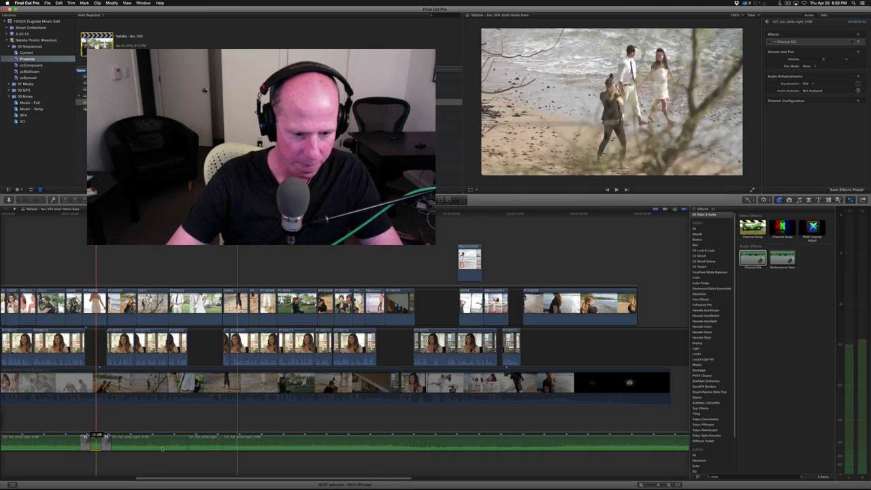
click(204, 443)
key(shift+super+v)
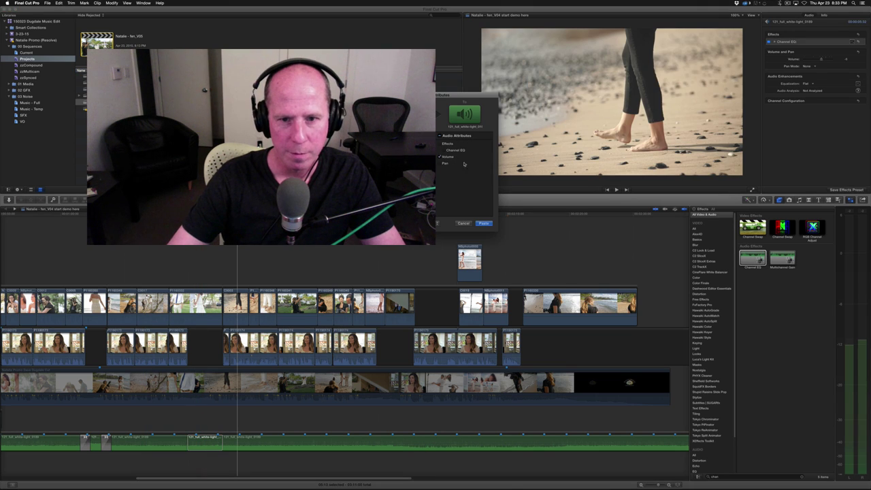
click(483, 223)
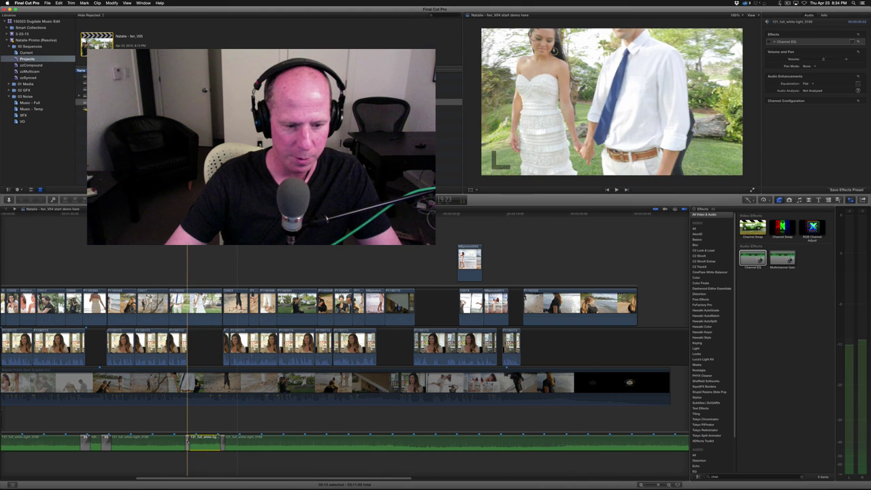
Add longer crossfades to both ends of the new music section and play through the pause into the next interview clip
click(223, 441)
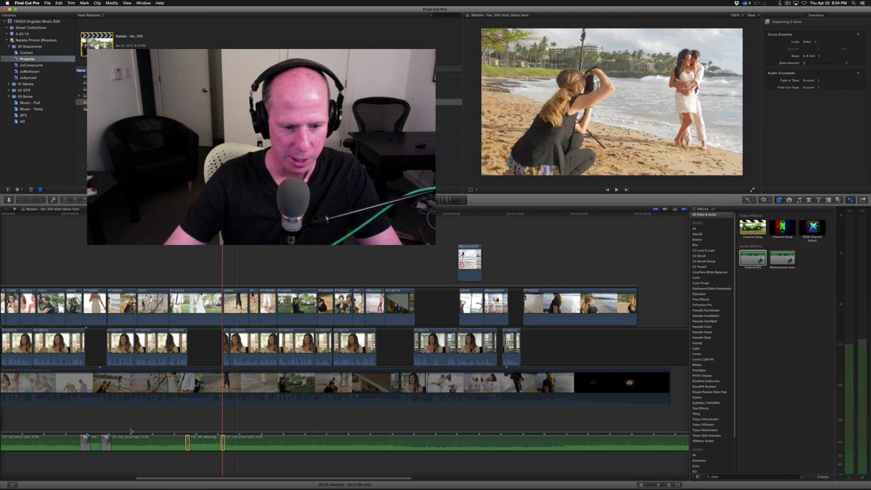
click(175, 424)
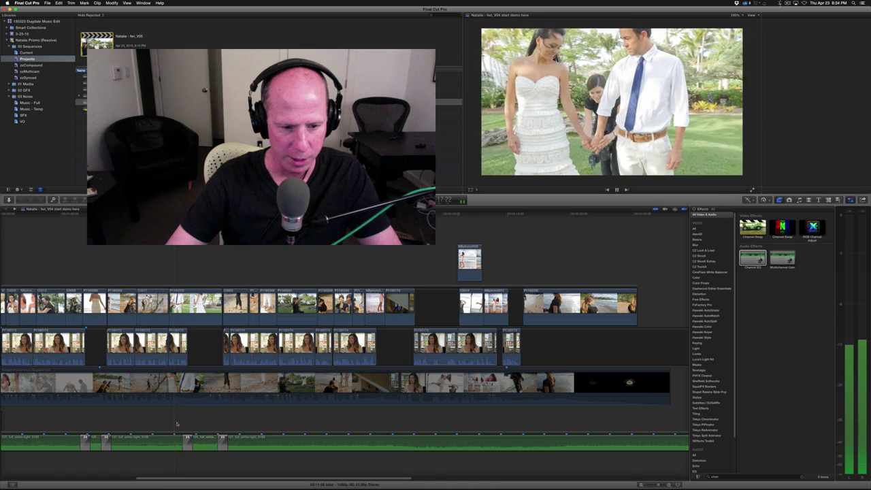
key(c)
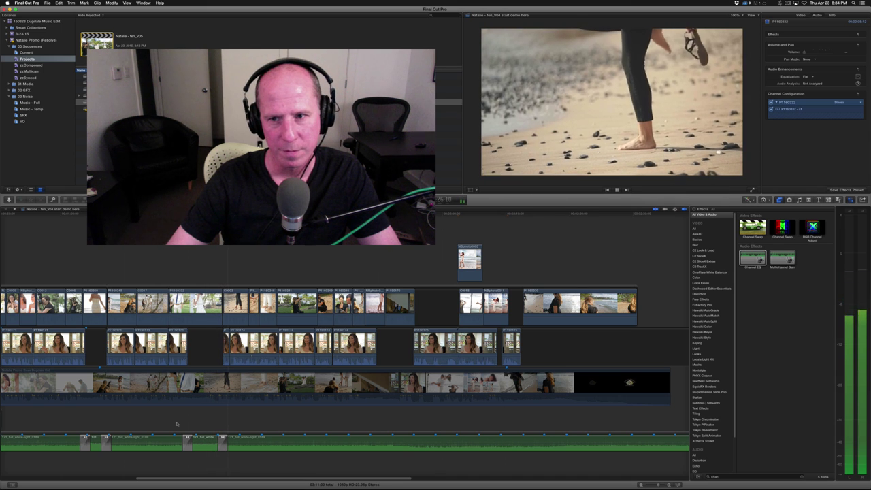
key(space)
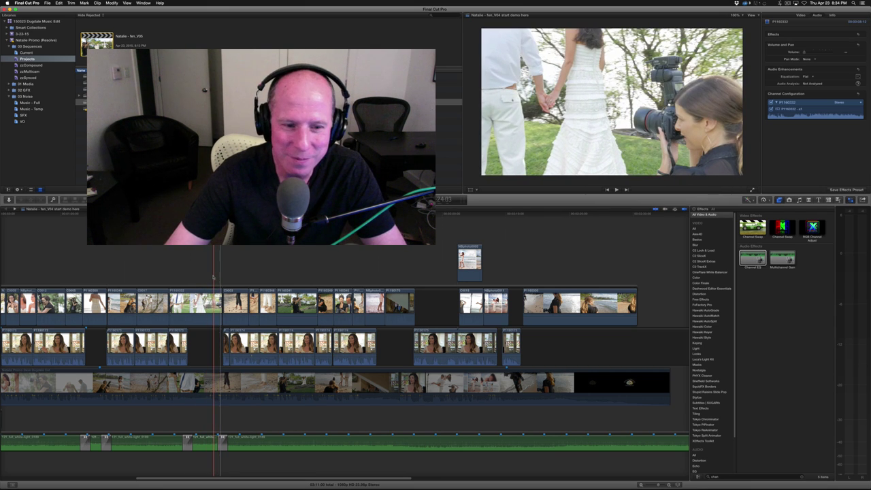
Play and step frame by frame through the end of the couple-on-the-lawn clip to find its best trim point
key(space)
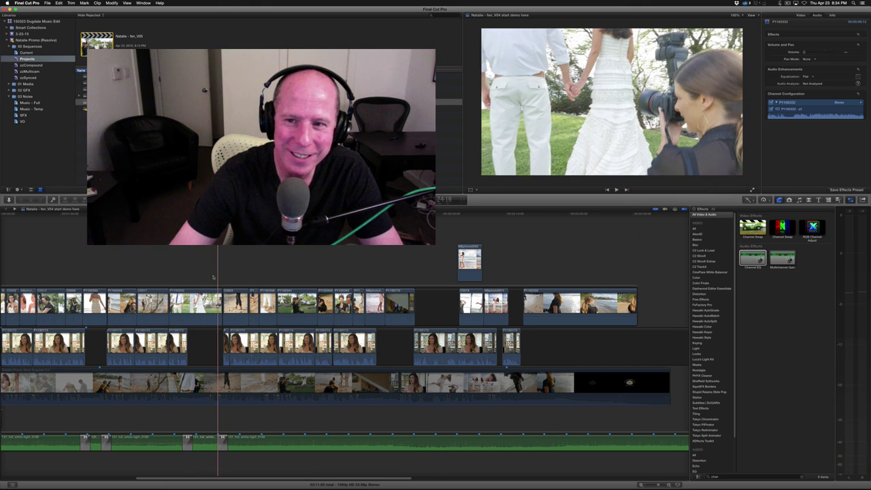
key(space)
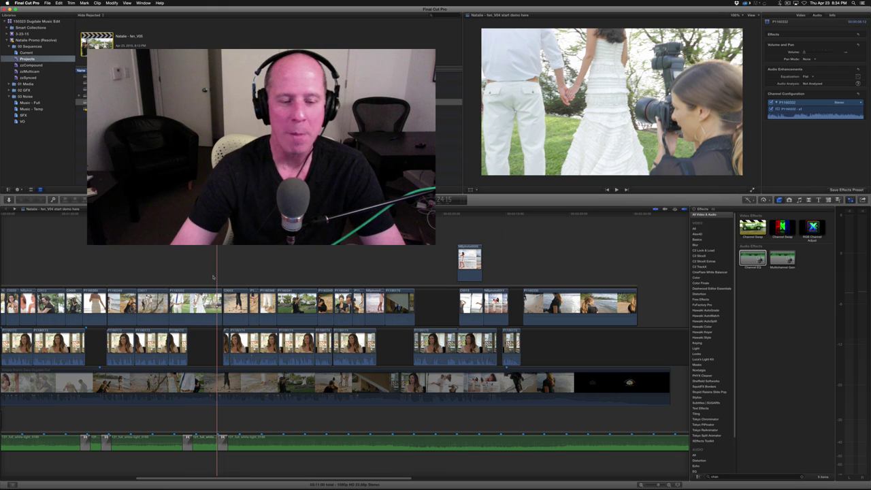
key(Left)
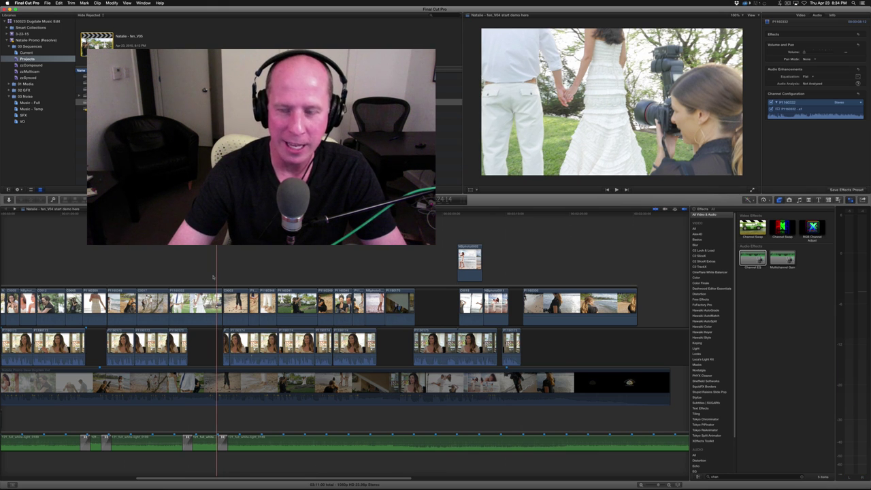
key(space)
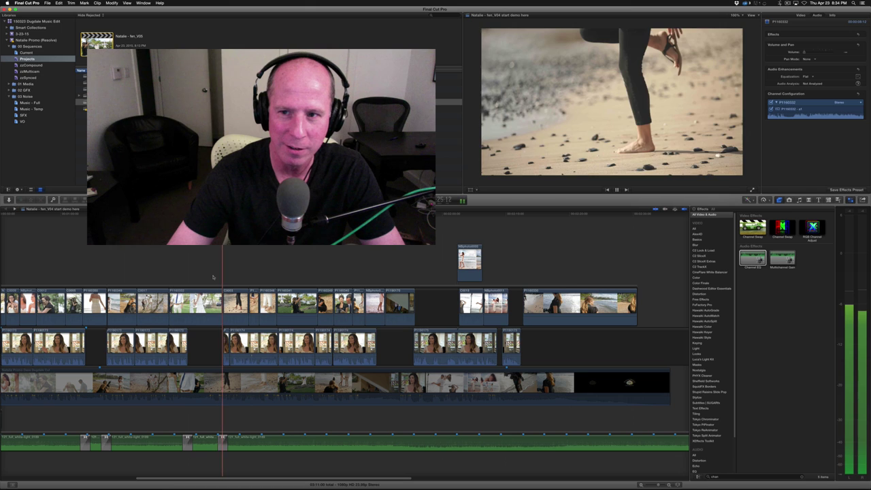
key(space)
key(Left)
key(Left)
key(Left)
key(Left)
key(Left)
key(Left)
key(Left)
key(Left)
key(Left)
key(Left)
key(Left)
key(Left)
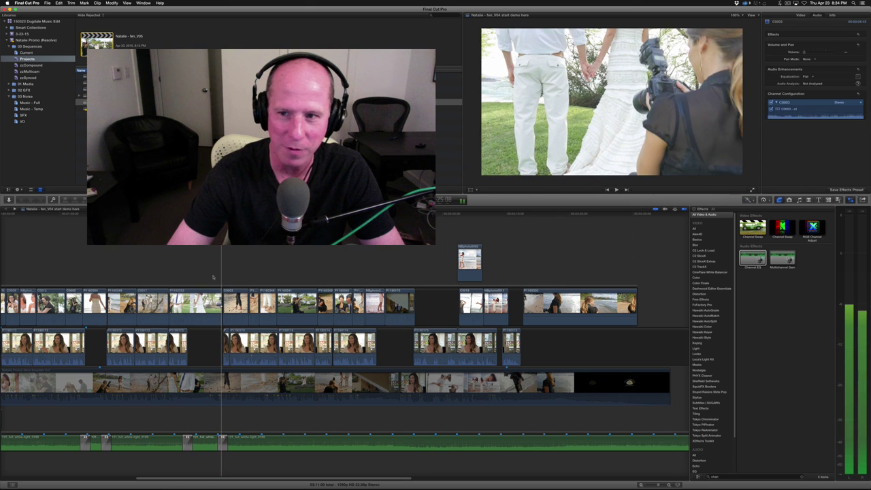
key(Left)
key(Left)
key(Left)
key(Left)
key(Left)
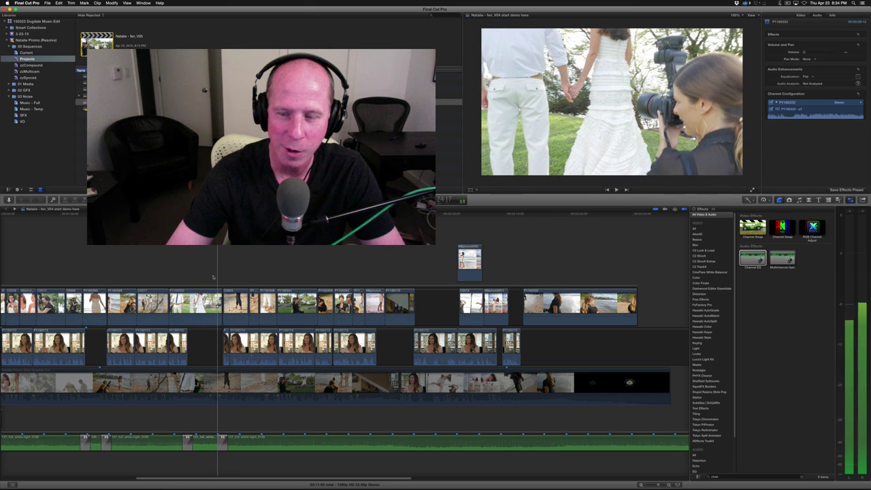
key(Right)
key(Right)
key(Right)
key(Left)
key(Left)
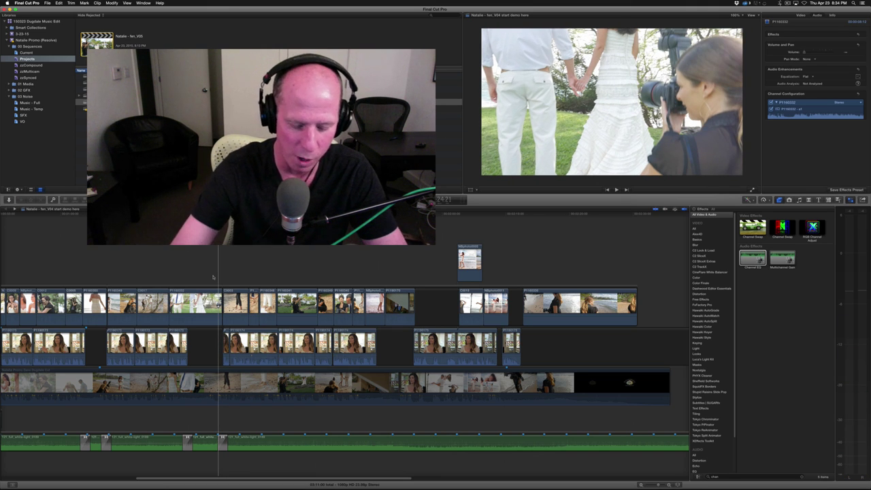
Trim the couple-on-the-lawn clip's end to 1:24:21 and retime it slower to fill the space before the barefoot beach shot
click(218, 346)
click(207, 310)
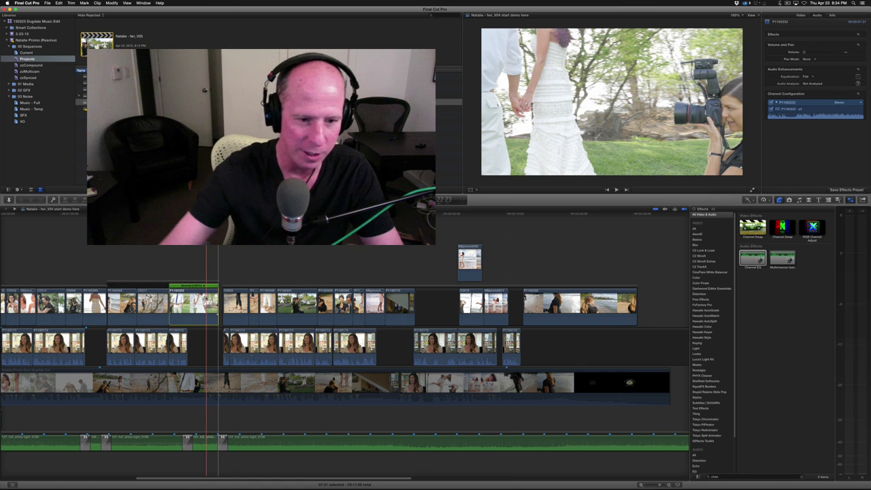
key(super+equal)
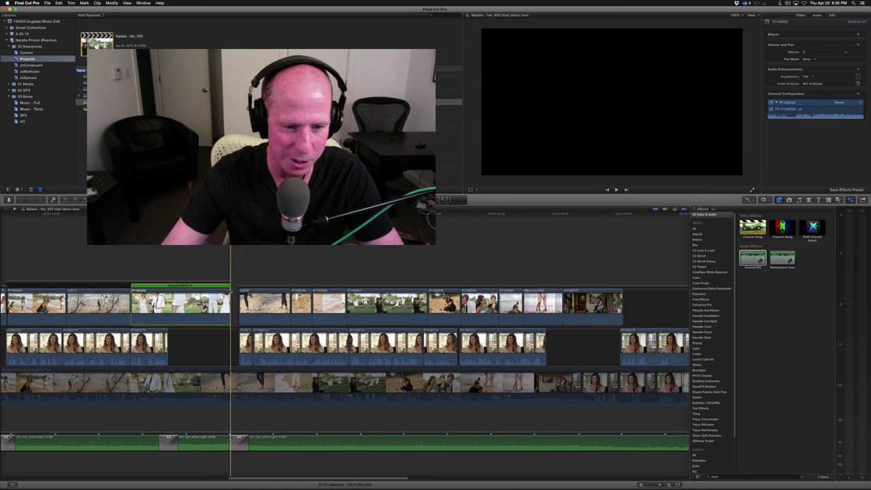
drag(230, 286, 236, 286)
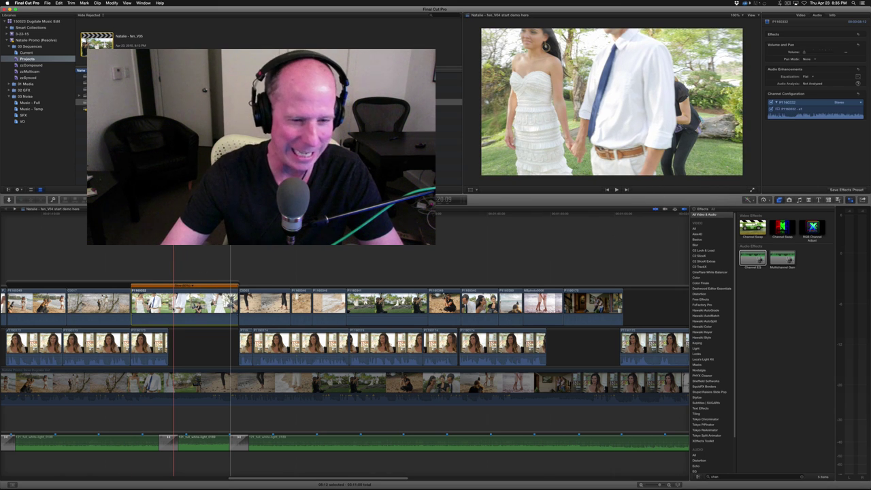
Play back from the couple walking along the beach through the slowed lawn clip into the barefoot beach shot
click(100, 256)
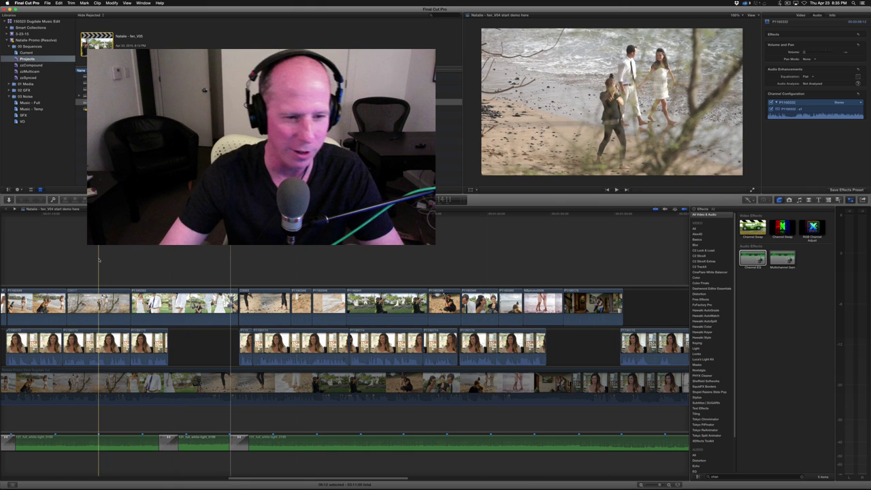
click(99, 259)
key(space)
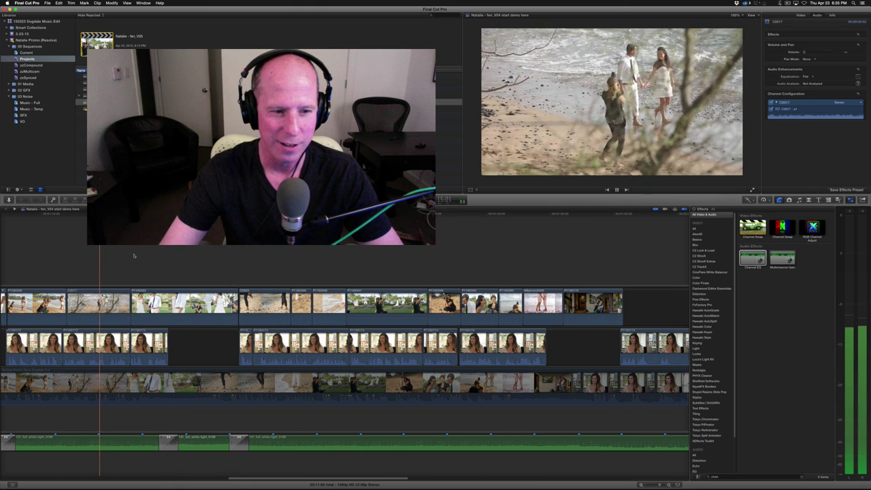
key(space)
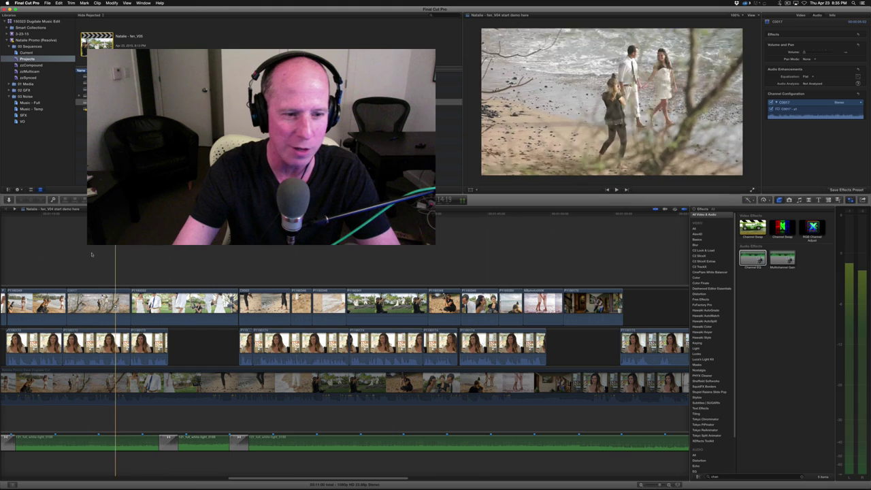
key(space)
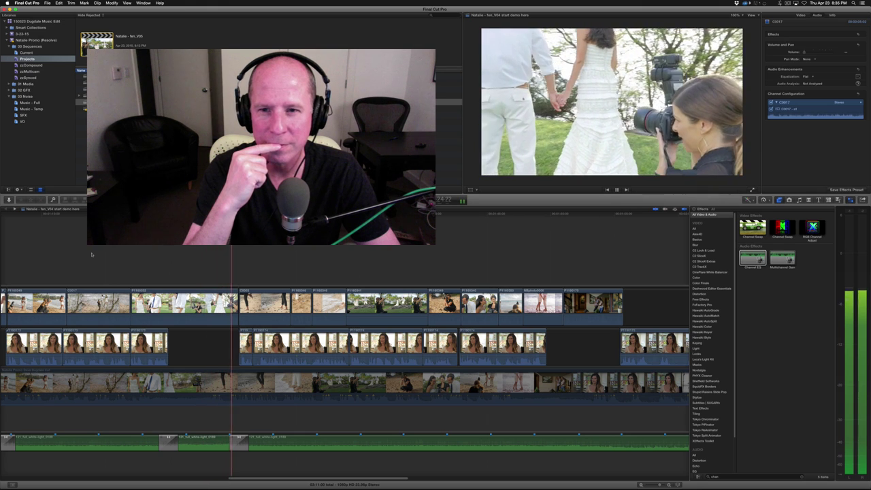
key(space)
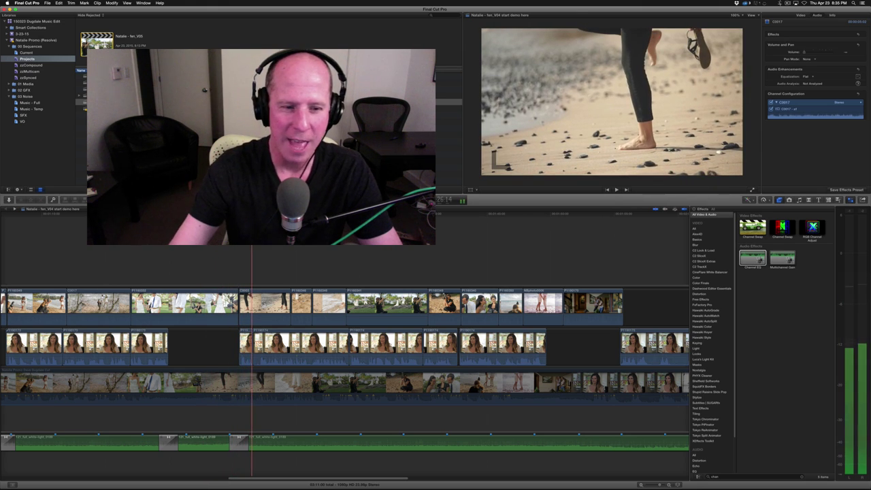
Set the slowed couple-on-the-lawn clip's retiming video quality to Optical Flow and play back the transition
click(211, 303)
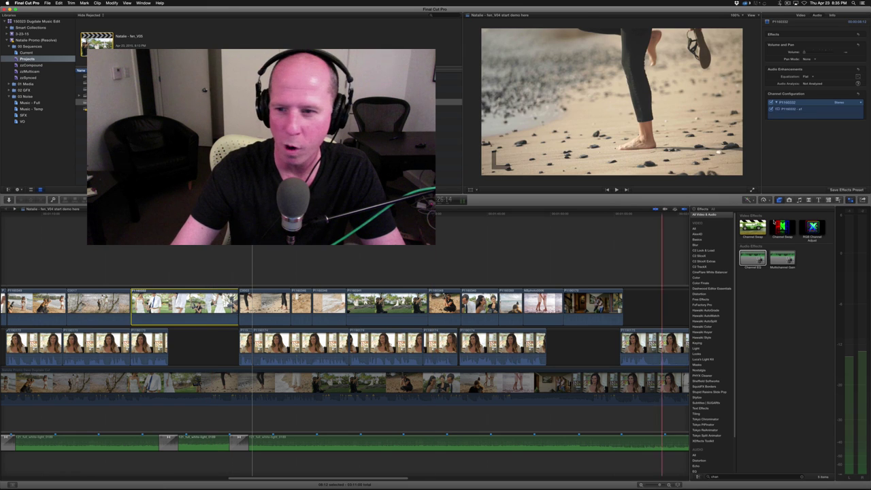
click(766, 201)
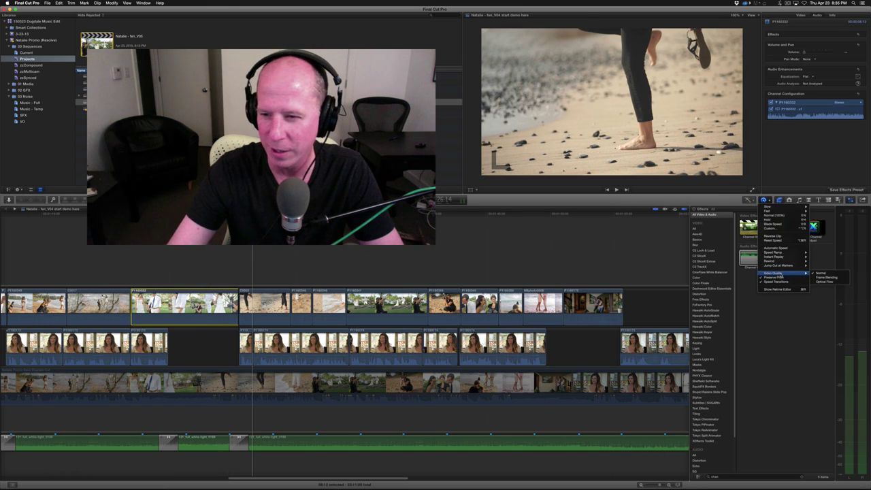
click(826, 282)
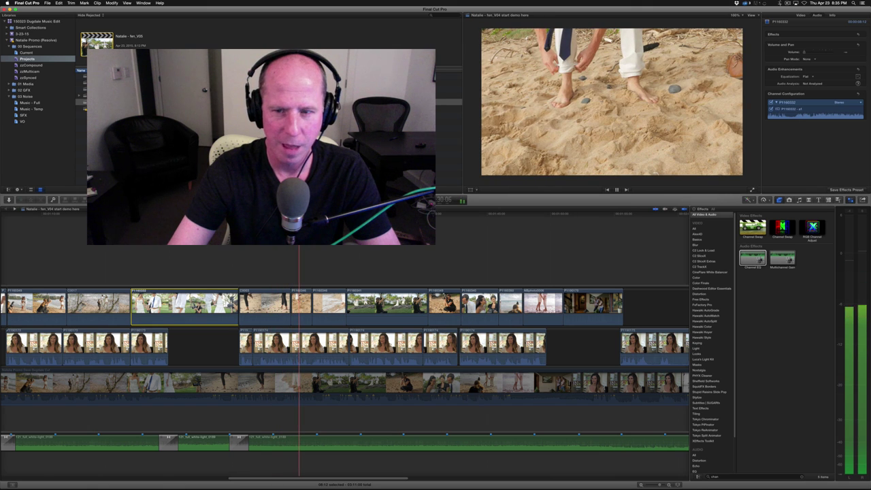
key(space)
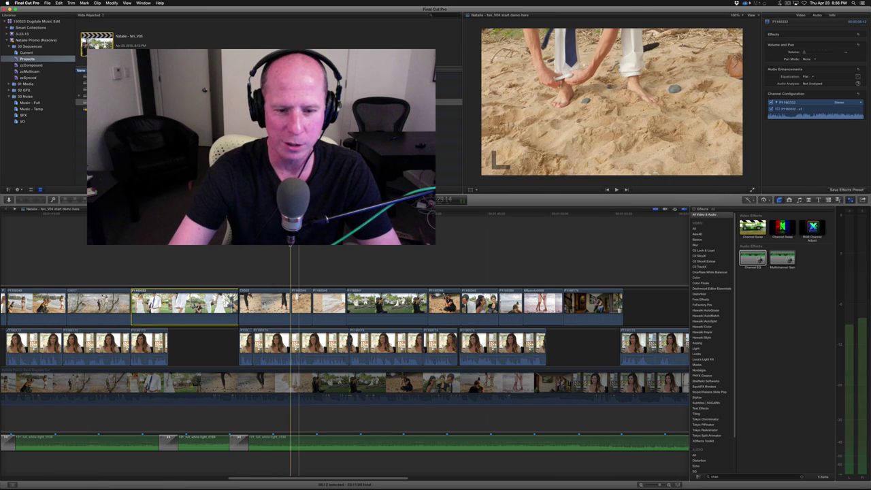
Review the B-roll and music from the end of the couple-on-the-lawn clip through the crouching photographer shot
scroll(286, 354, right, 5)
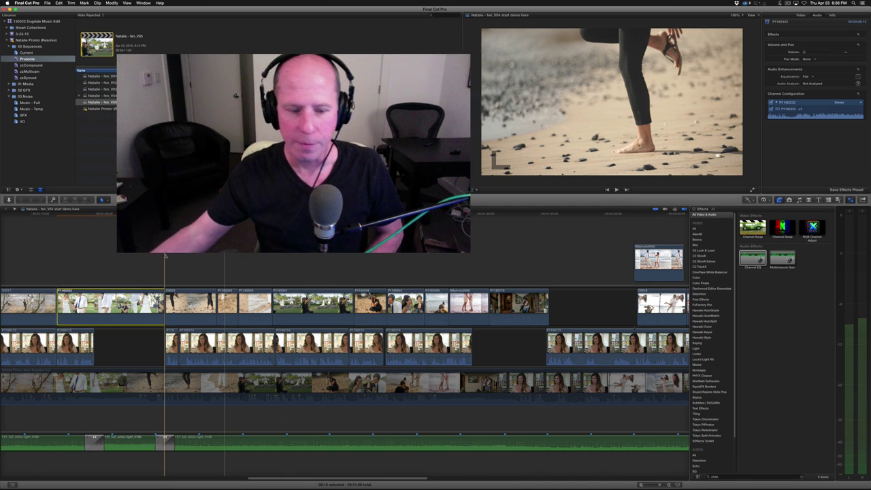
key(super+Tab)
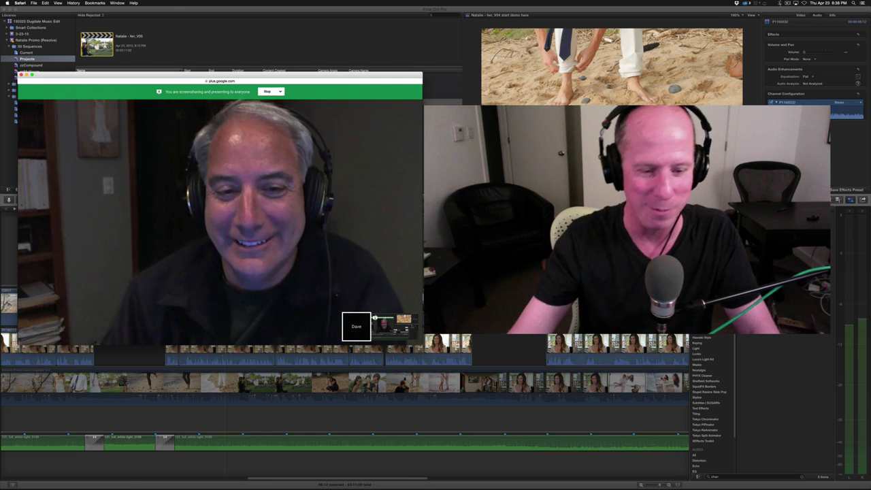
key(super+Tab)
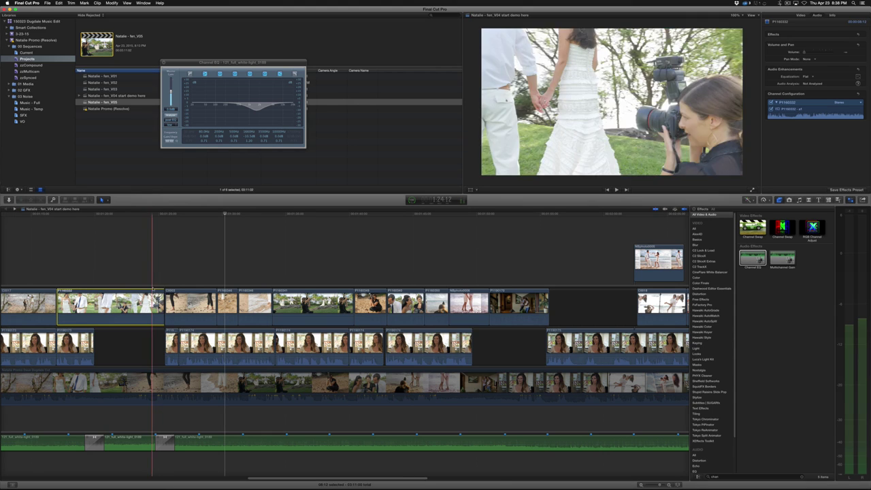
key(space)
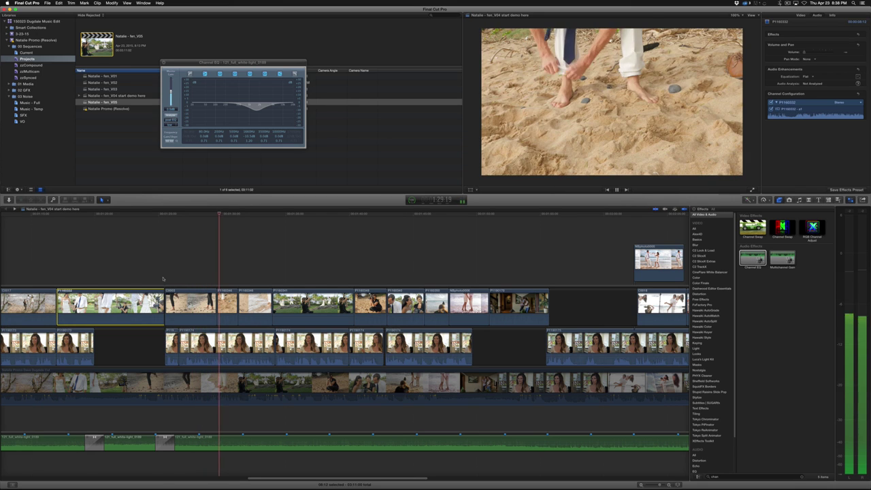
key(space)
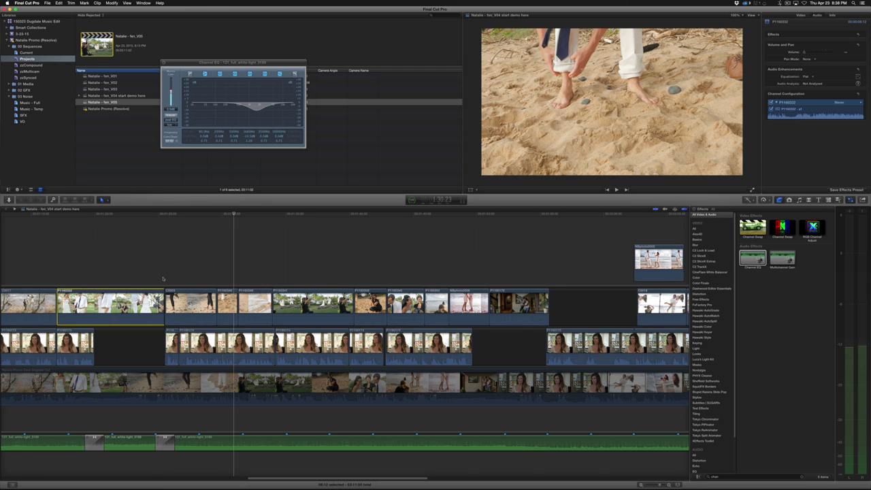
key(space)
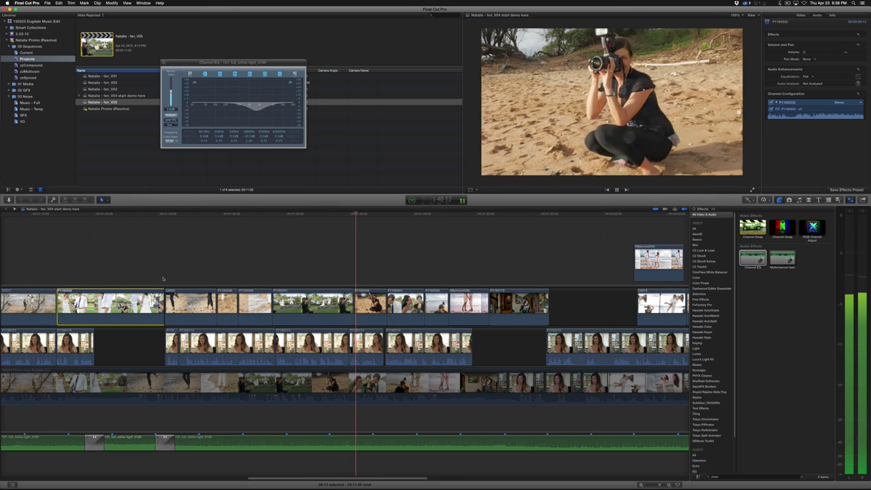
key(space)
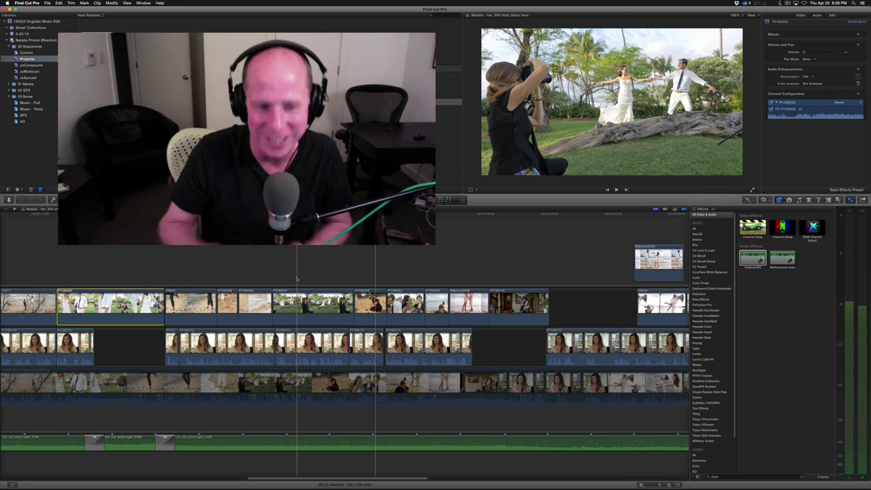
Reveal the source of the feet-in-the-surf clip (P1160346) in the browser and play the footage beyond its used range
click(263, 276)
click(263, 306)
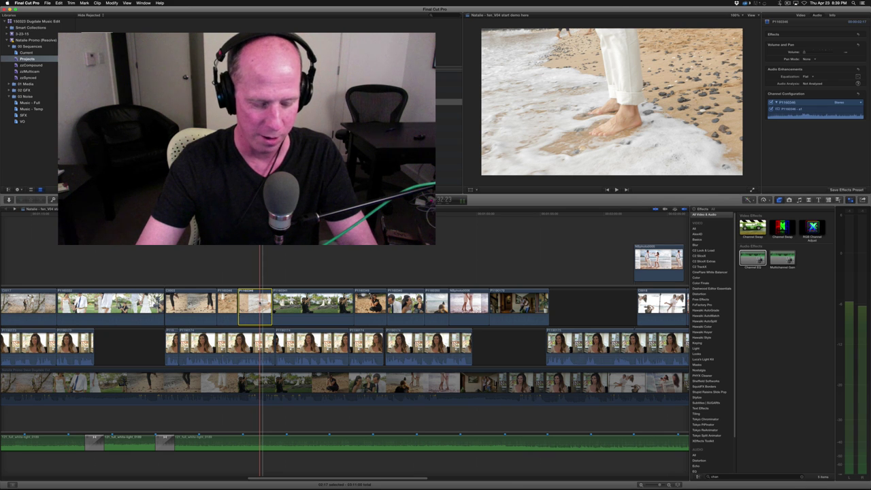
click(441, 102)
click(23, 32)
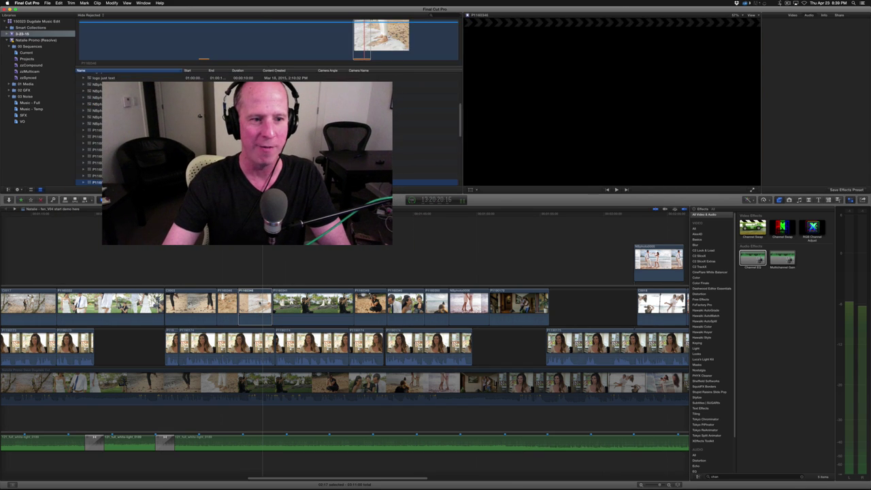
key(space)
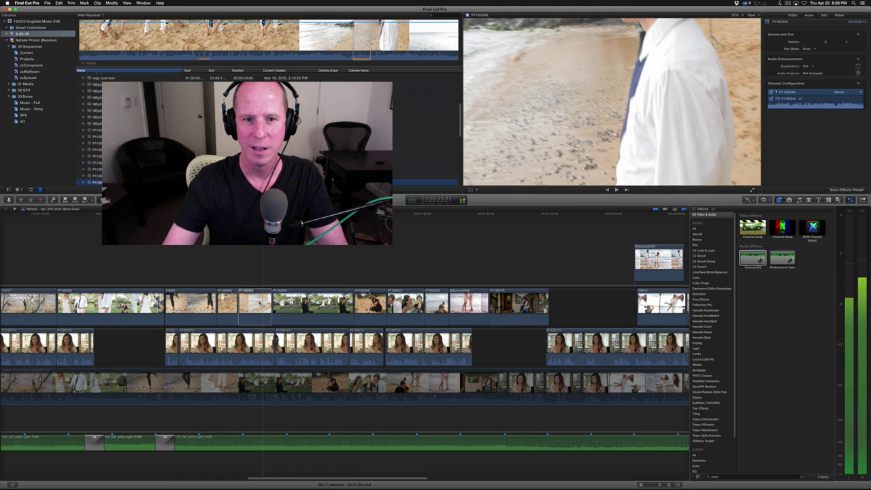
key(space)
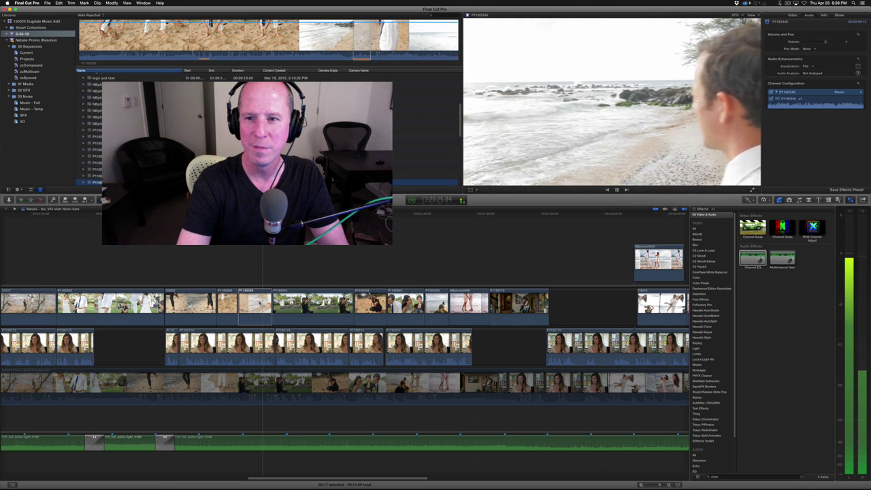
key(space)
Match the feet-in-the-surf clip to its source again and play the footage leading into its used range
click(255, 302)
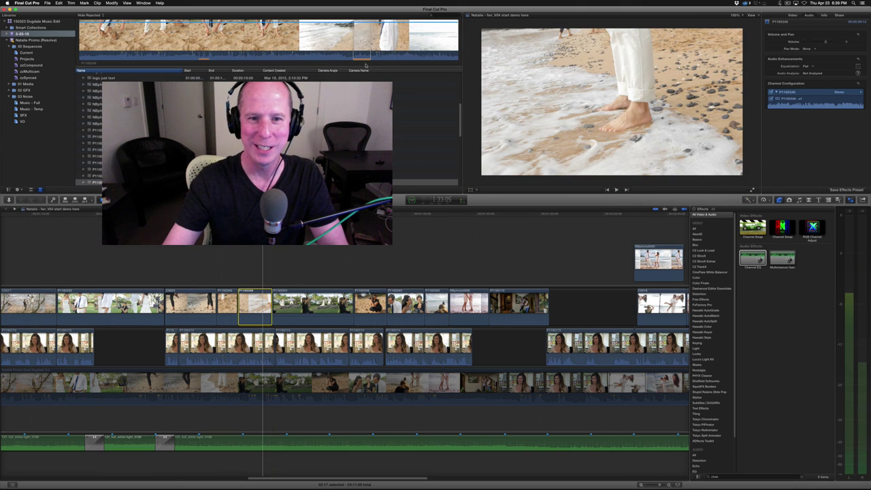
key(shift+f)
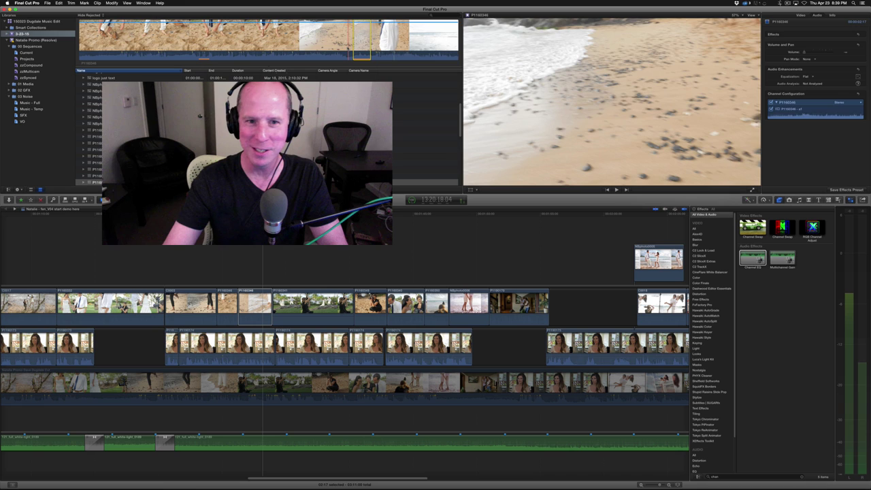
key(space)
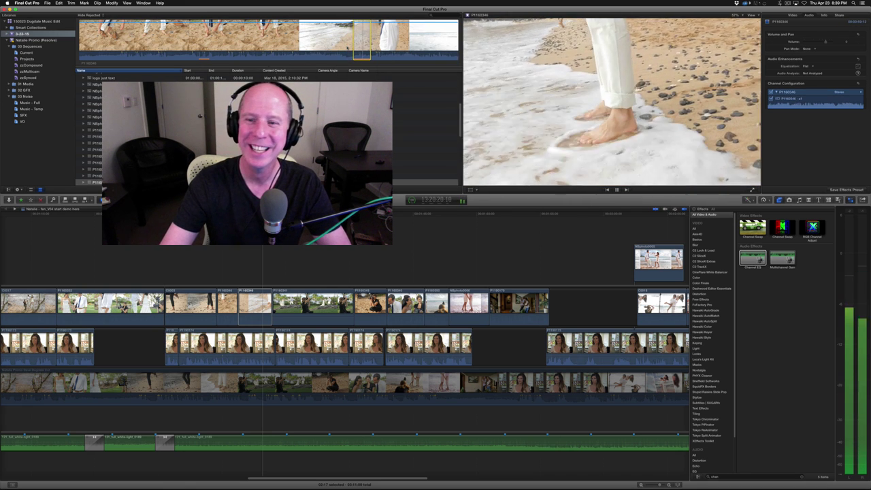
key(space)
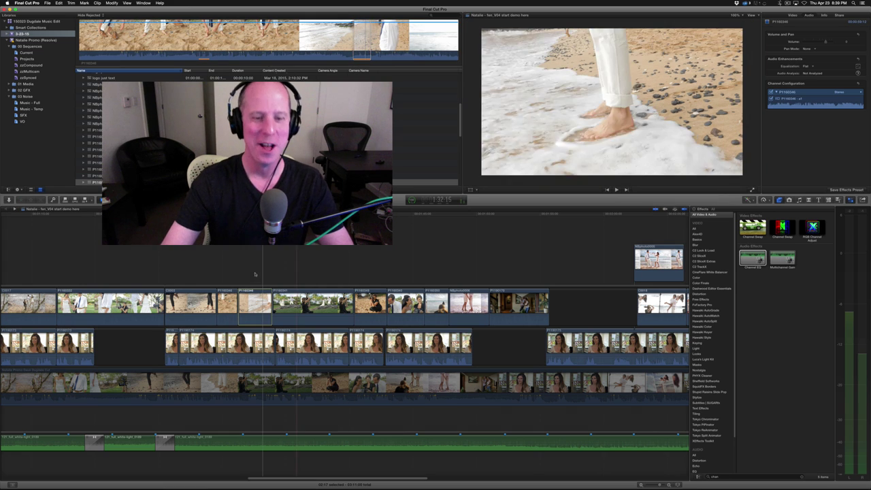
click(266, 303)
key(space)
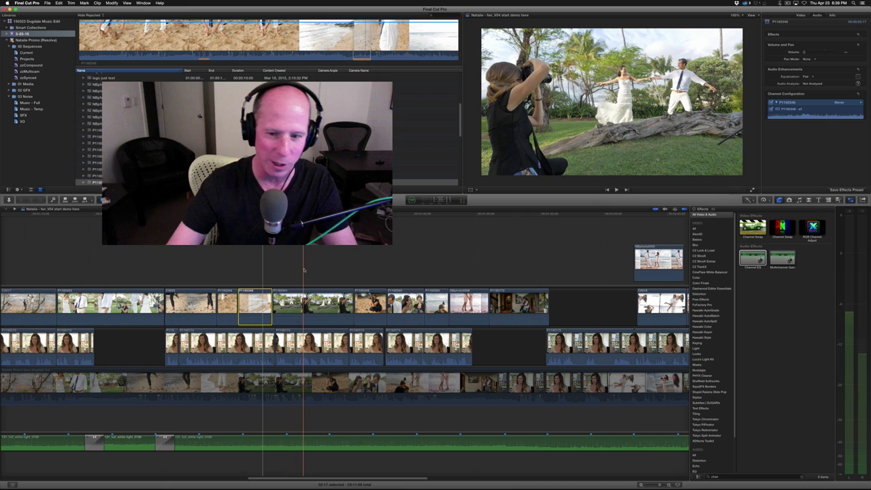
Nudge all interview clips from the P1190174 segment under the photographer-on-the-lawn shot onward slightly later, opening a short pause, and play it back
key(super+minus)
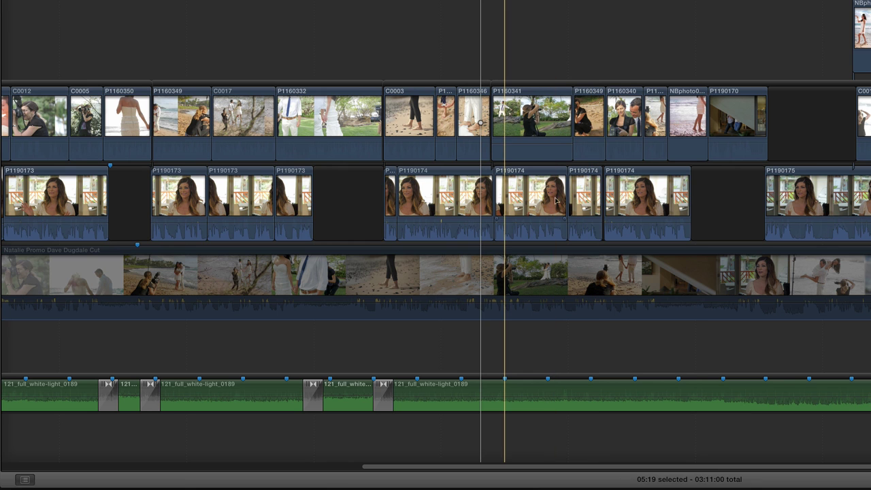
click(556, 200)
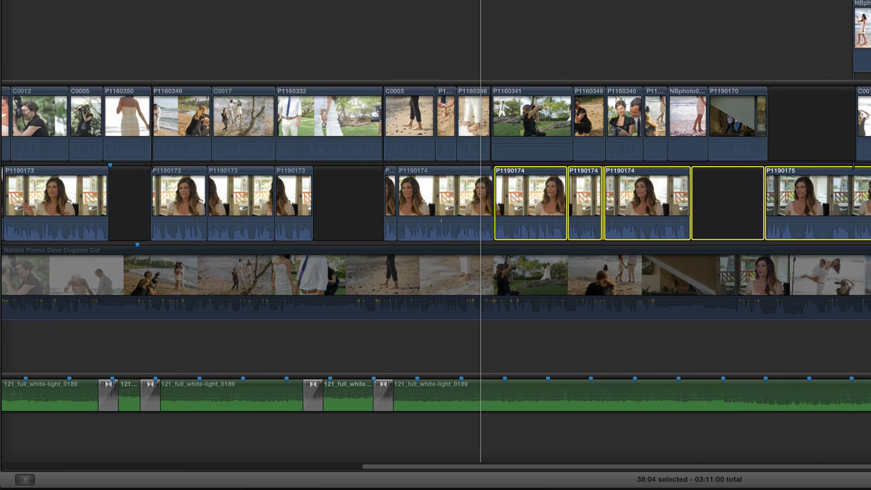
key(period)
key(period)
key(period)
key(period)
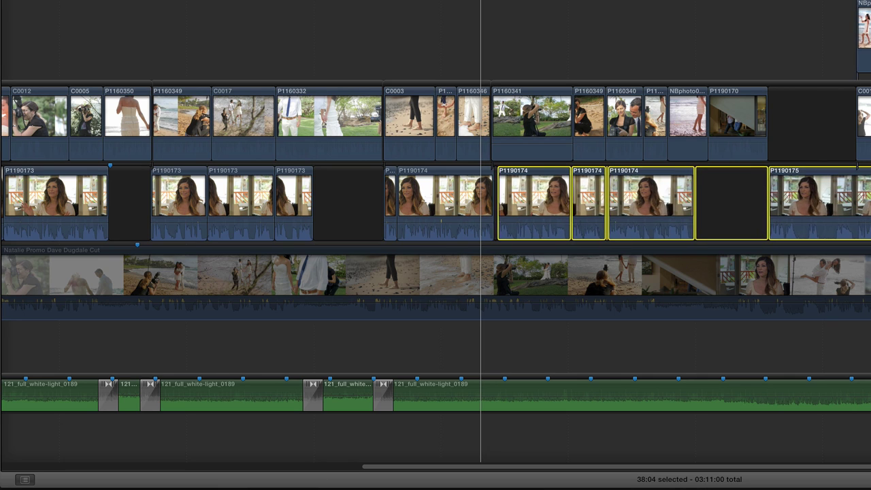
click(476, 54)
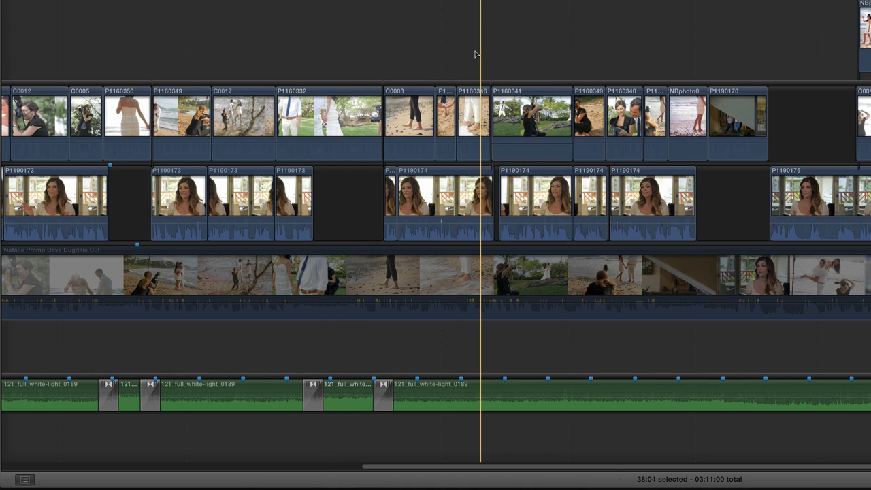
key(space)
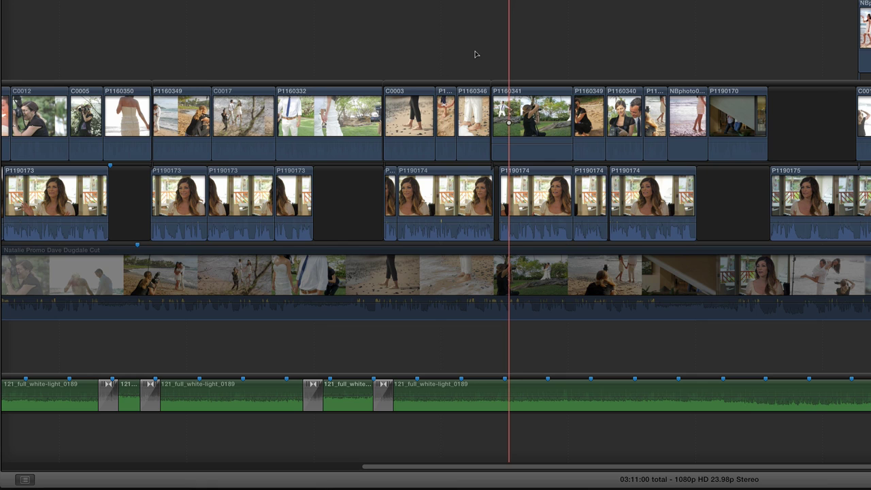
Nudge the B-roll clips from the photographer-on-the-lawn shot (P1160341) onward later, toward the start of the next interview phrase
key(super+equal)
key(super+equal)
key(super+equal)
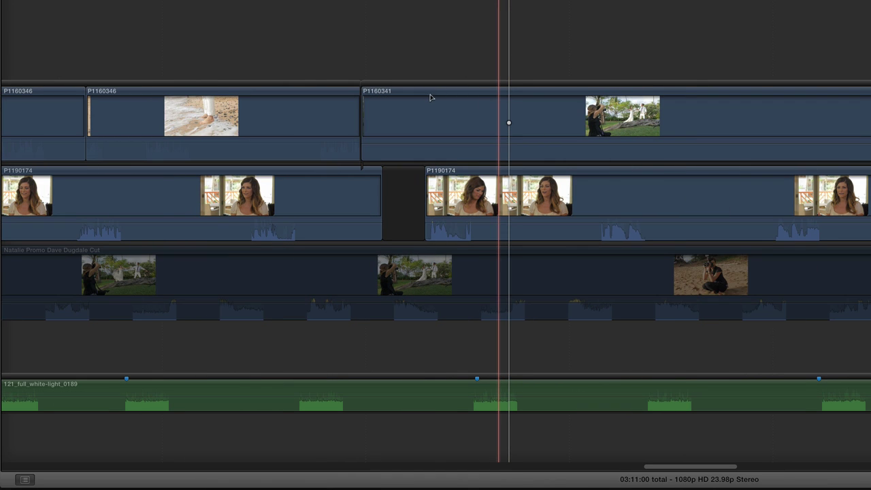
click(435, 82)
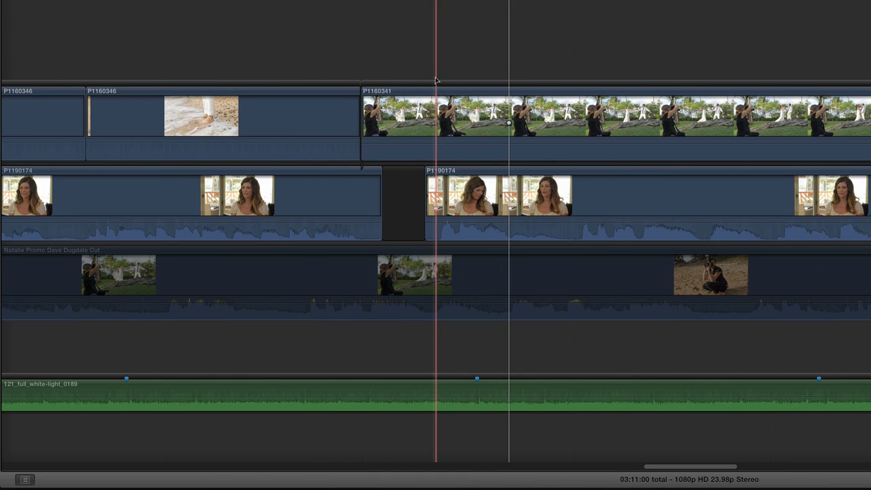
click(436, 84)
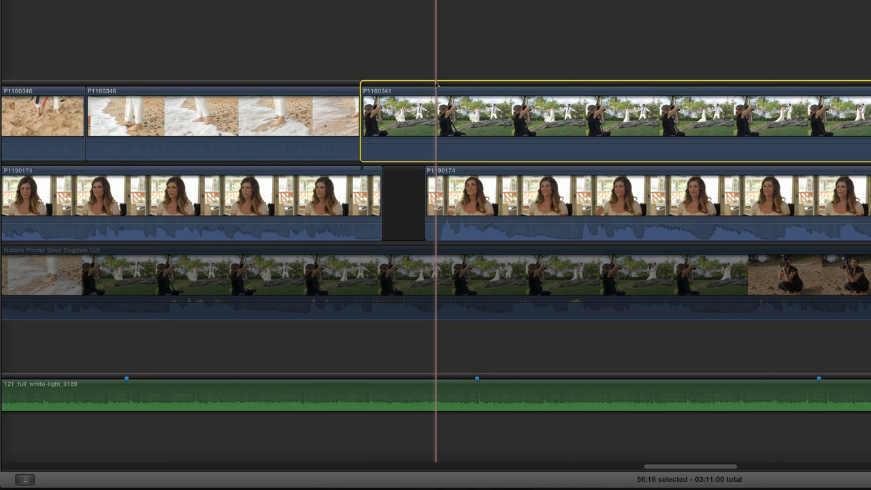
key(period)
key(period)
key(period)
key(period)
key(period)
key(period)
key(period)
key(period)
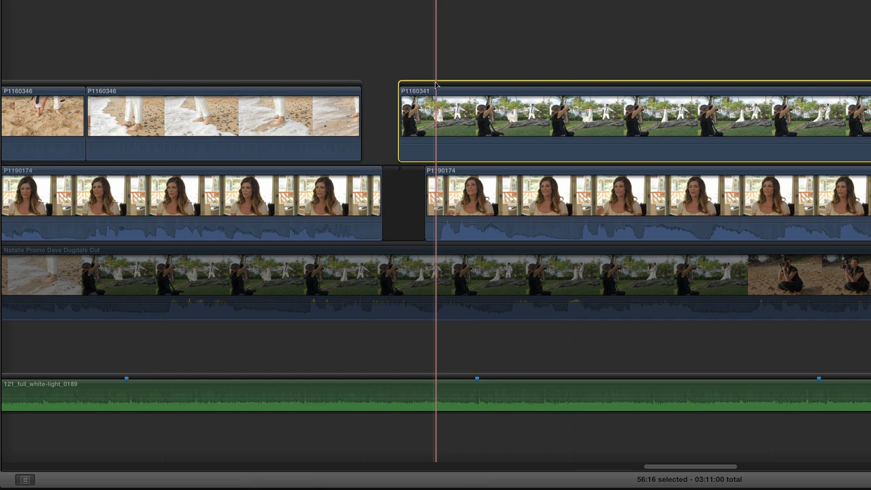
Extend the feet-in-the-surf clip's end by one frame and retime it to Slow (87%) to fill the gap before P1160341
click(361, 111)
key(period)
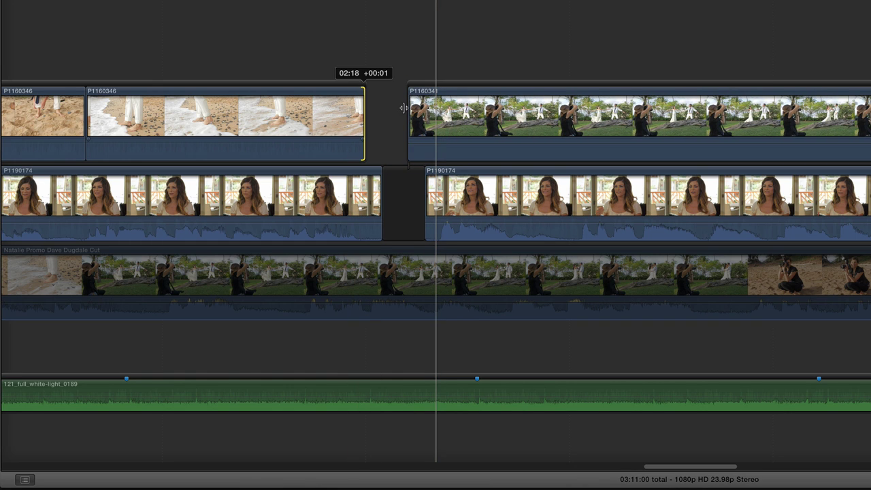
mouse_move(364, 102)
mouse_down()
mouse_move(356, 102)
mouse_move(363, 100)
mouse_up()
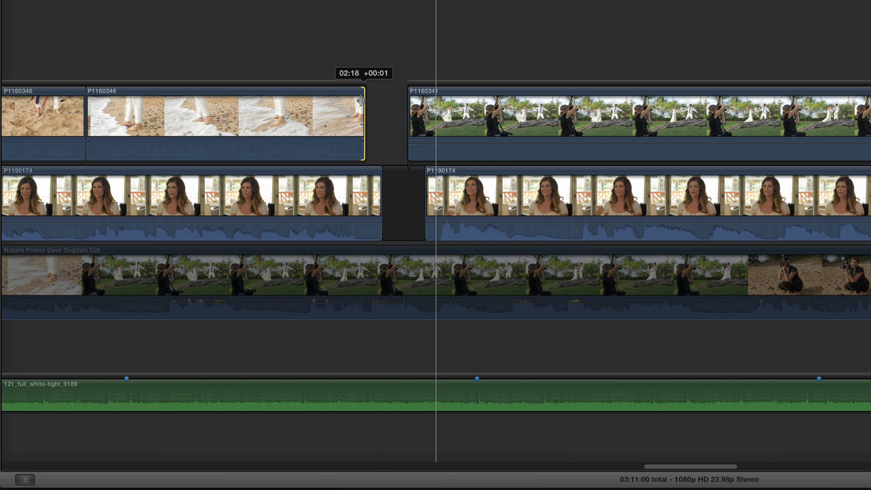
click(253, 133)
key(super+r)
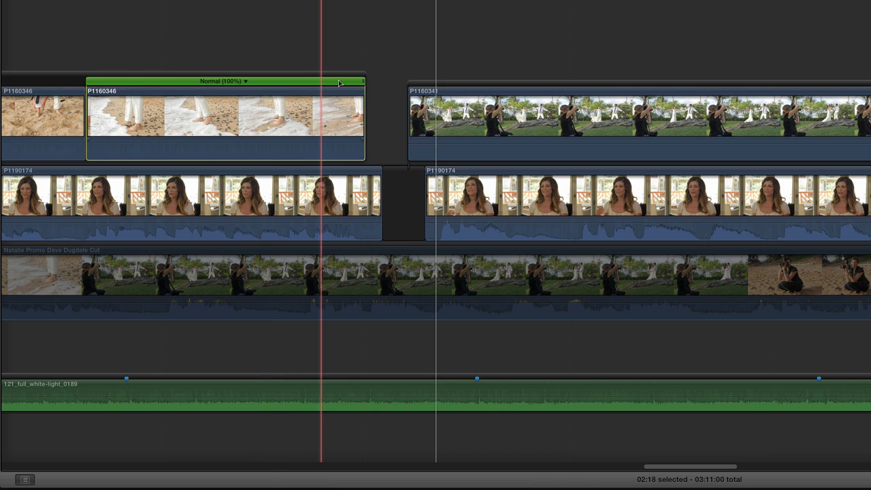
drag(363, 82, 406, 81)
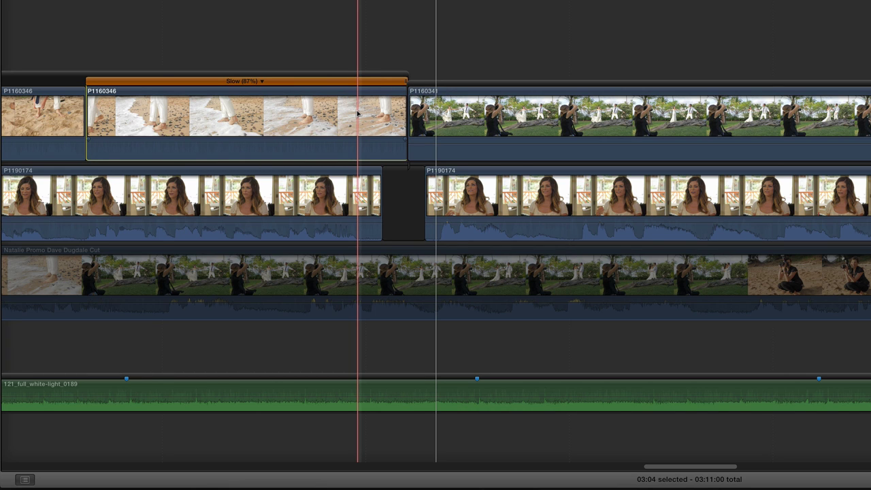
Play back the slowed feet-in-the-surf clip through the interview pause into the photographer-on-the-lawn shot
click(434, 114)
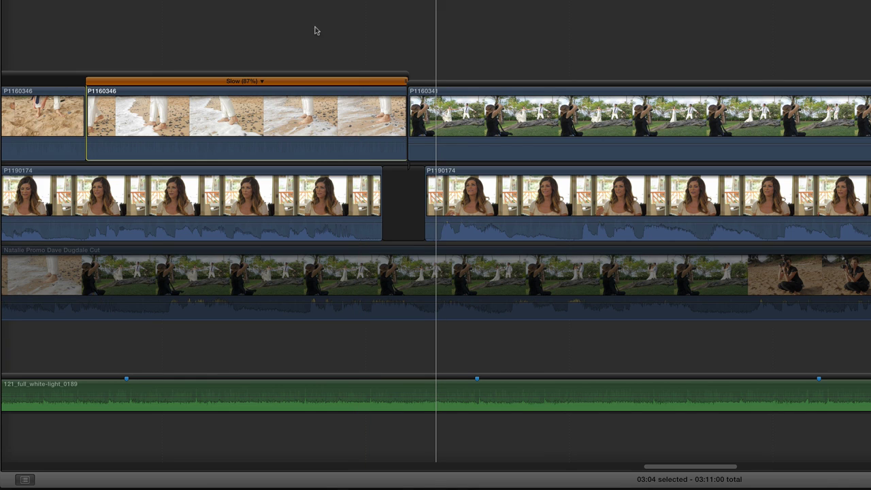
click(406, 41)
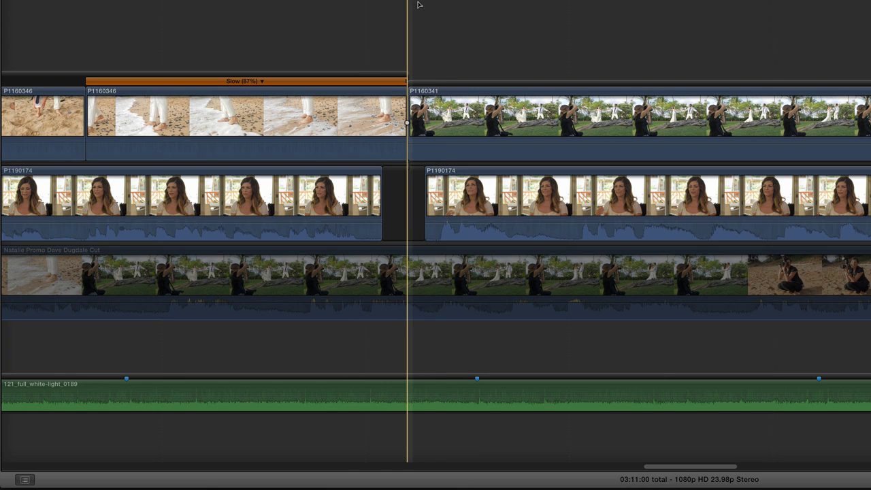
click(96, 124)
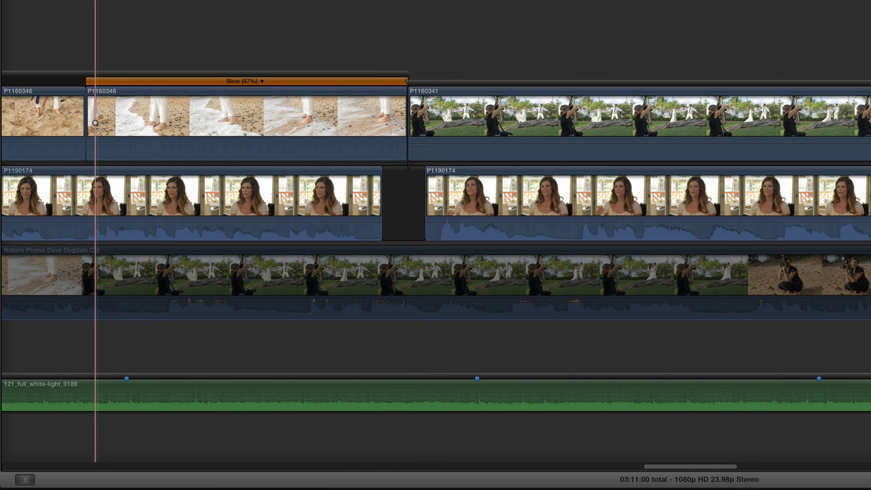
key(space)
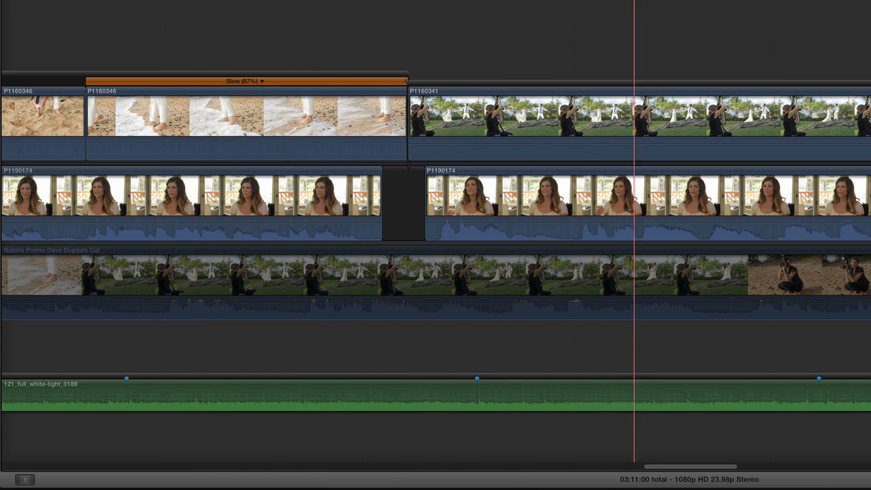
key(space)
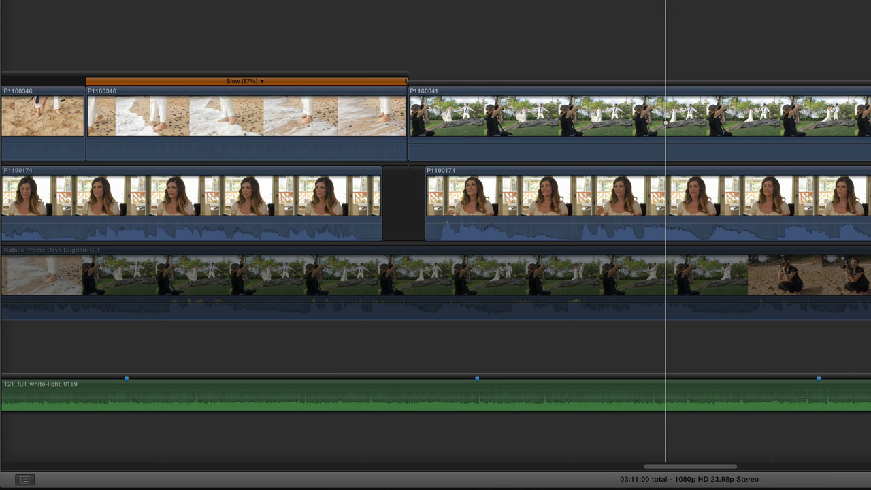
Review the B-roll, interview and music from the feet-in-the-surf clip through the photo of the couple holding hands
key(super+minus)
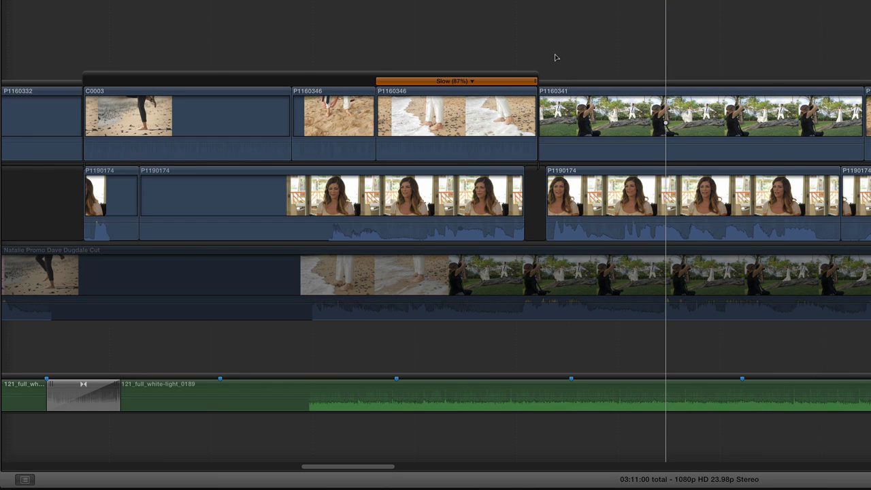
click(490, 102)
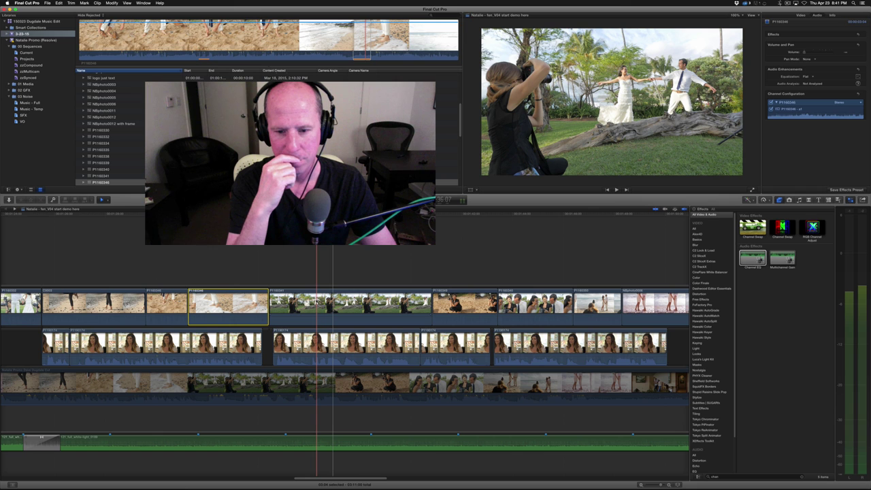
key(space)
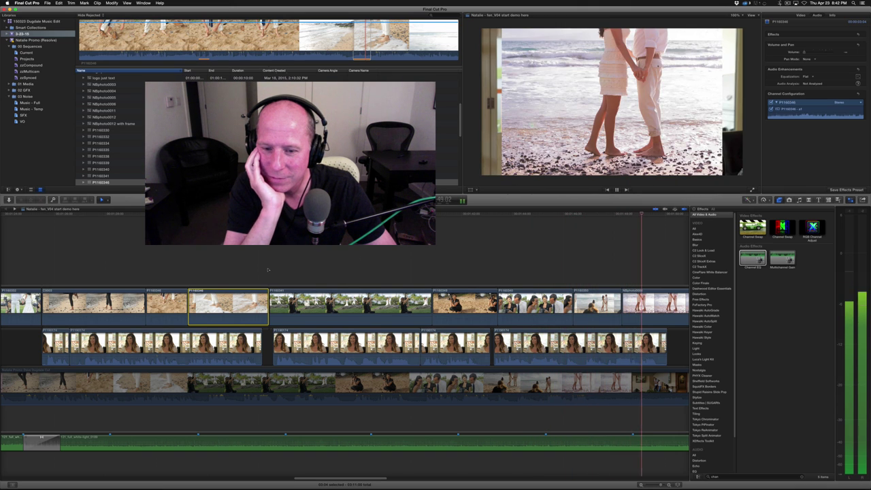
scroll(271, 279, right, 5)
key(space)
Nudge the last P1190174 interview segment a few frames later to widen the pause before it, and play through to the couple's photo
click(434, 347)
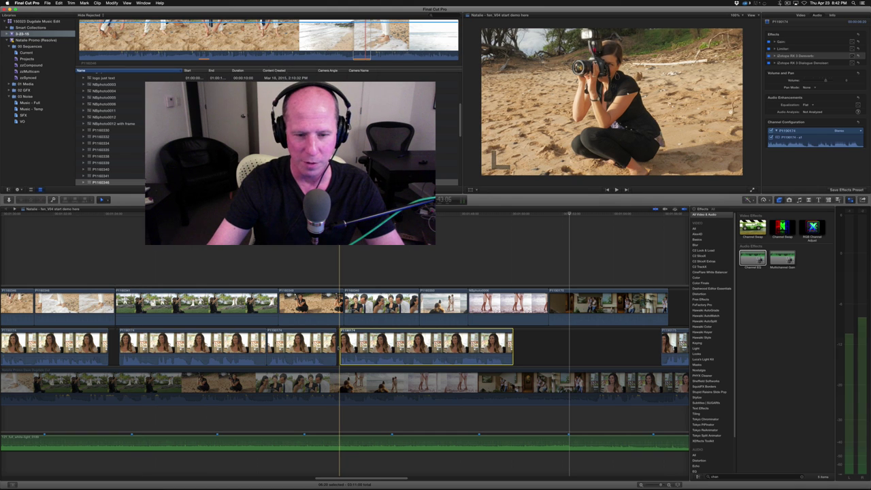
key(period)
key(period)
key(period)
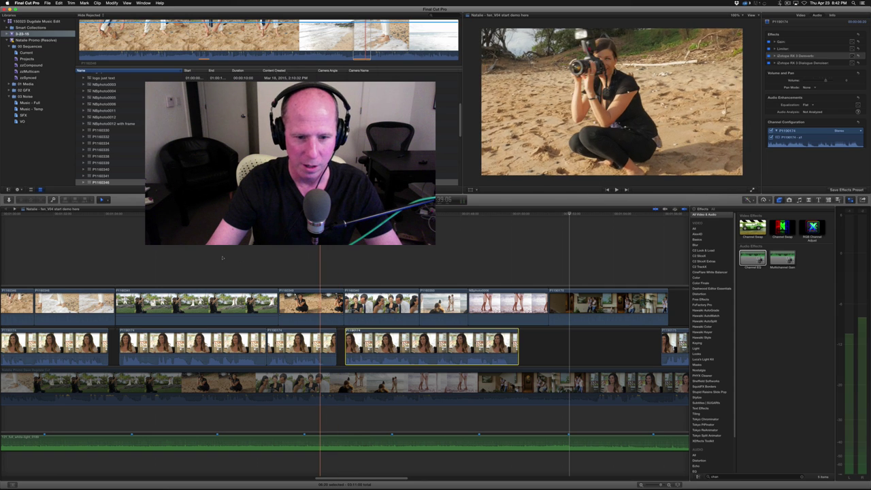
key(space)
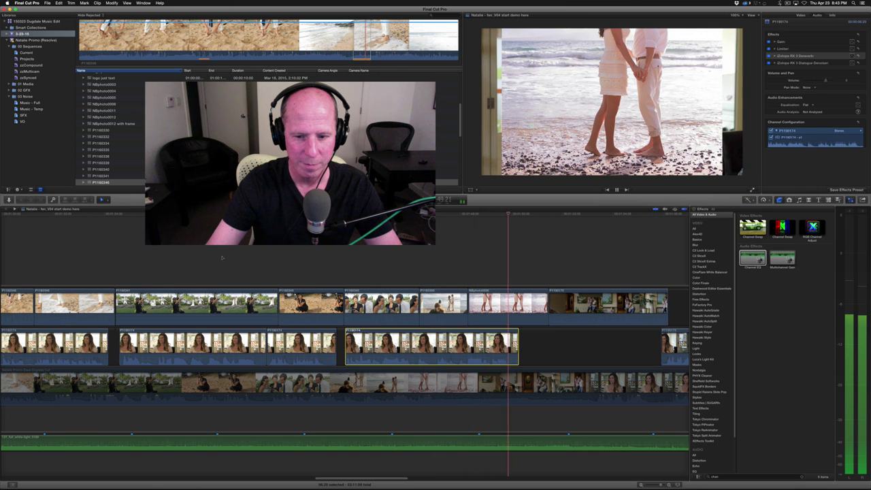
key(space)
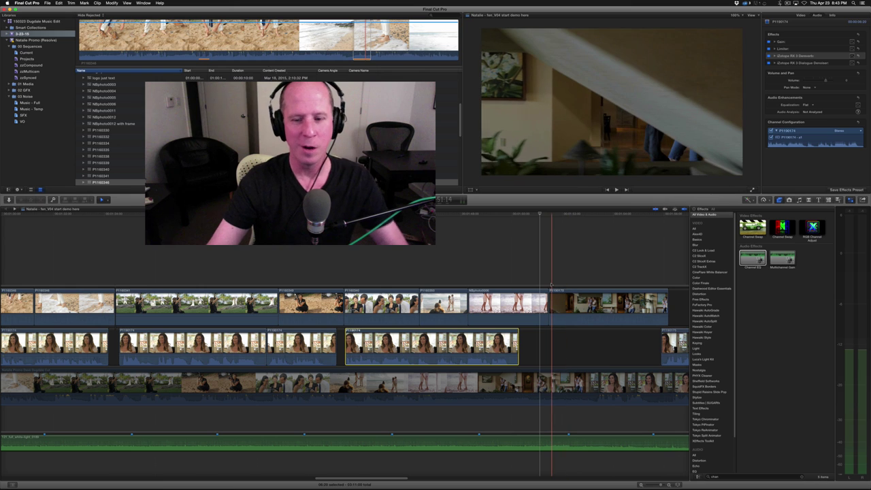
key(super+minus)
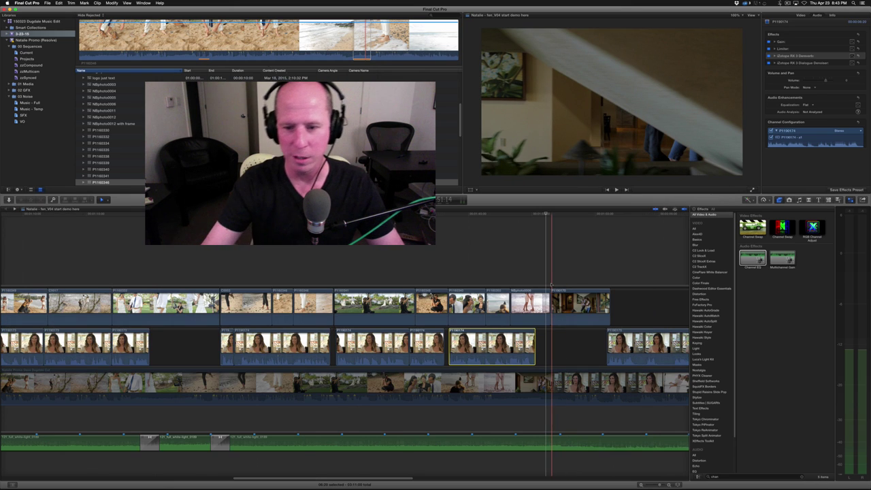
Cut the white-light music at both ends of a segment under the interview pause before the P1190175 clip
scroll(345, 344, right, 3)
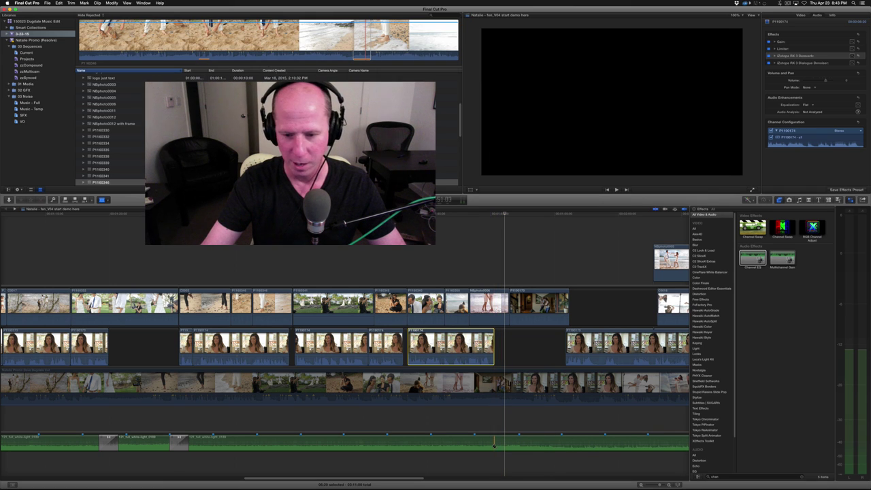
click(563, 442)
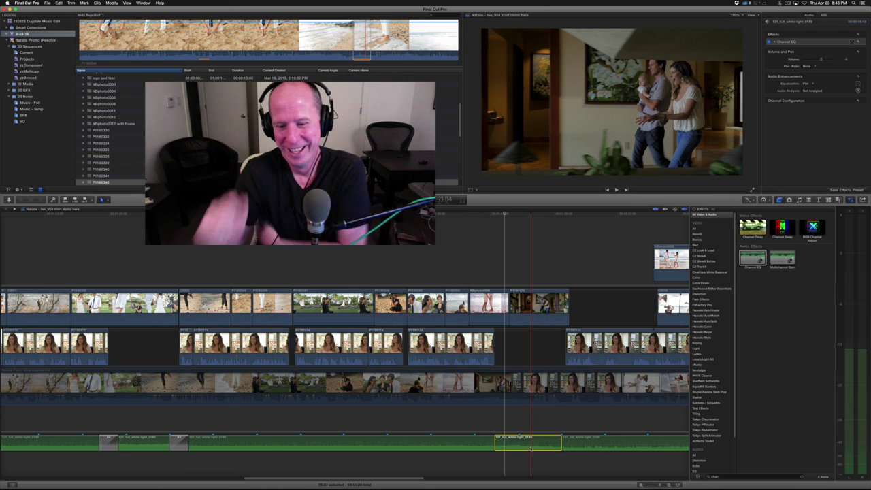
Shift NBphoto0005 slightly later to line up with the start of C0018, and play through to the P1160330 beach shot
key(super+minus)
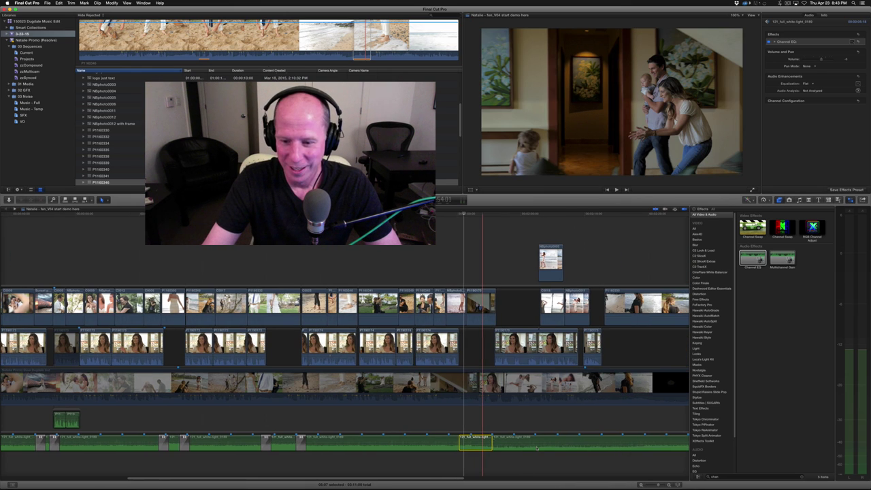
scroll(537, 449, right, 2)
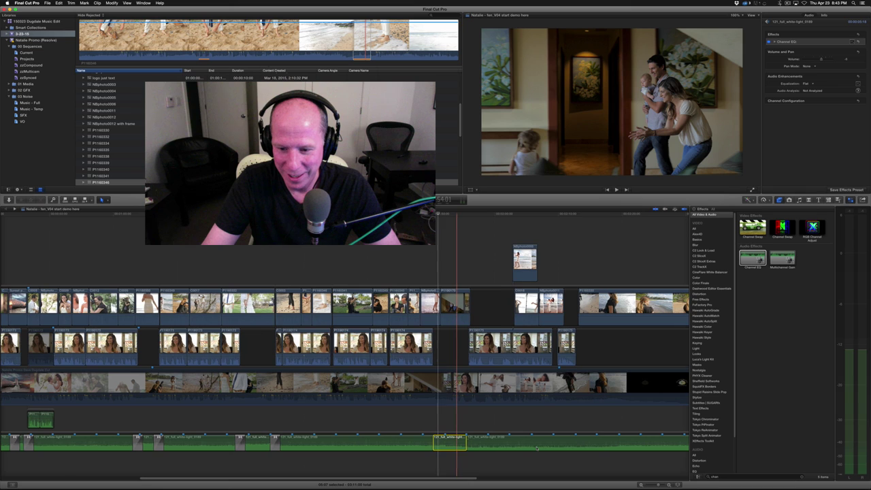
scroll(537, 448, right, 3)
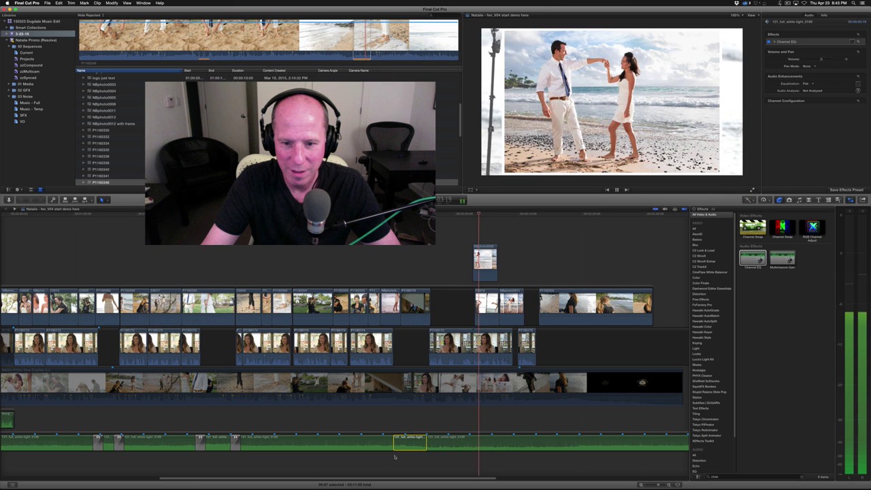
key(space)
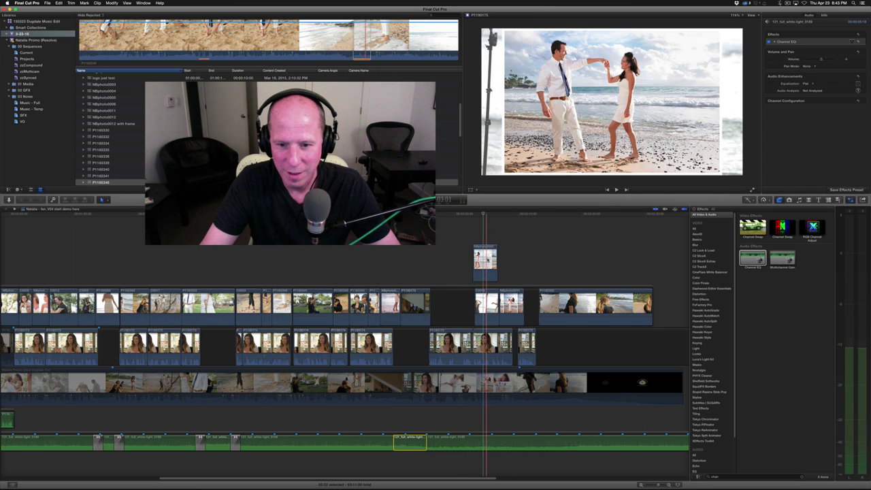
drag(496, 259, 498, 257)
key(space)
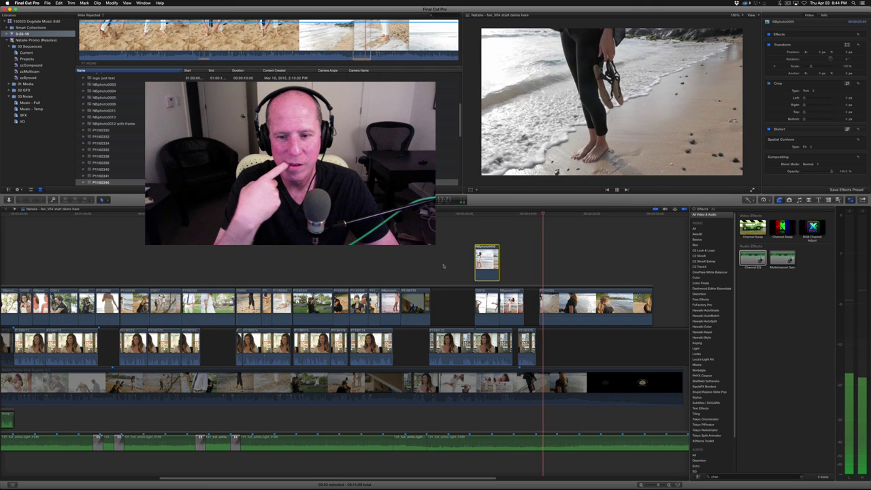
key(space)
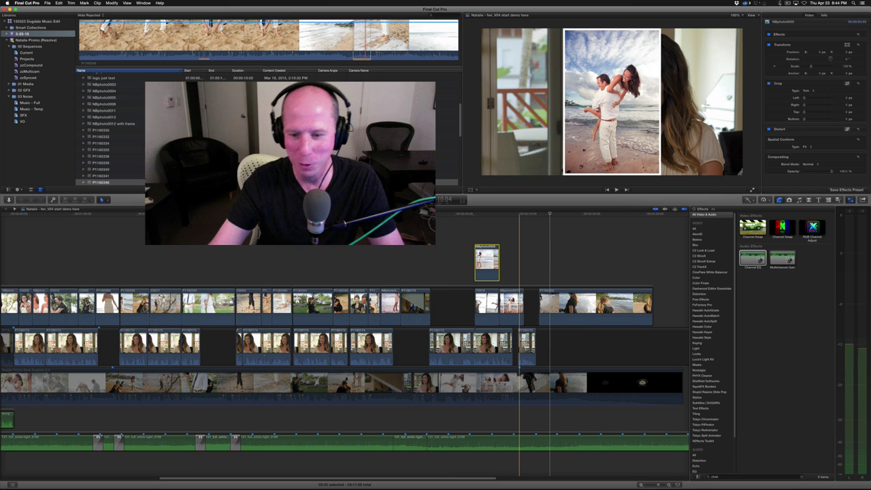
Play back the closing P1160330 beach shot and the end of the music to judge how the track should finish
scroll(520, 341, right, 5)
scroll(520, 341, right, 1)
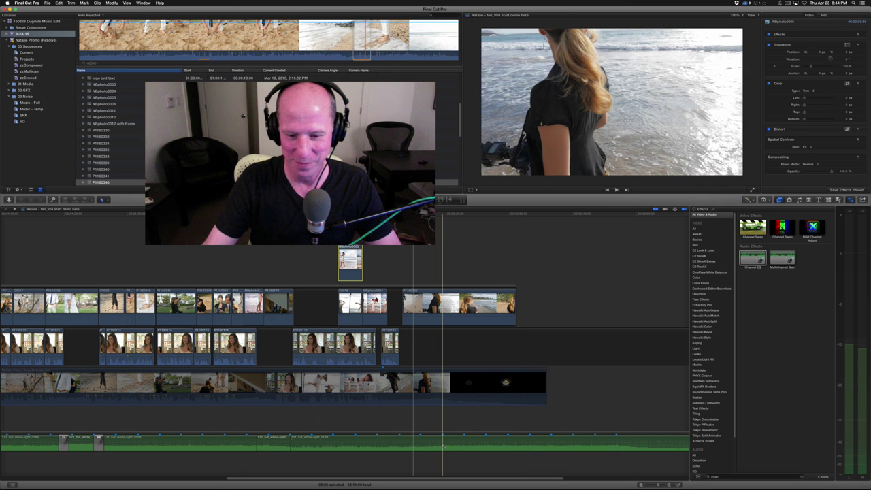
scroll(442, 441, right, 4)
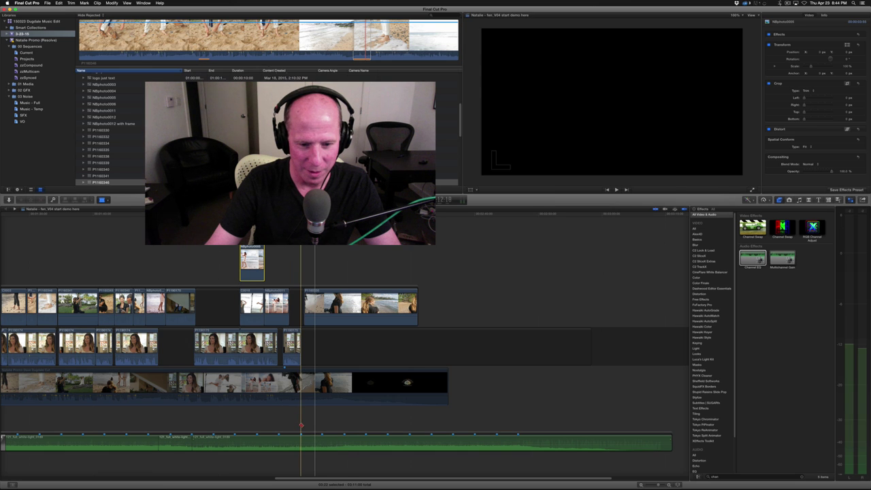
key(space)
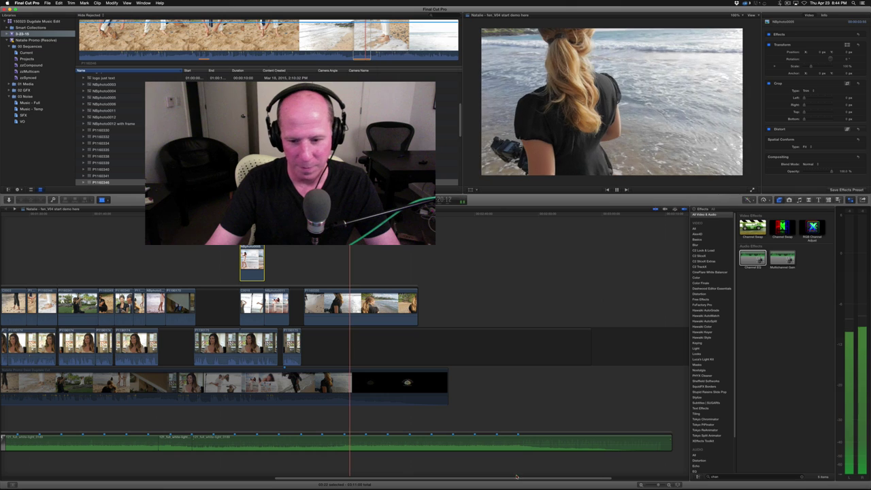
key(space)
click(509, 415)
key(space)
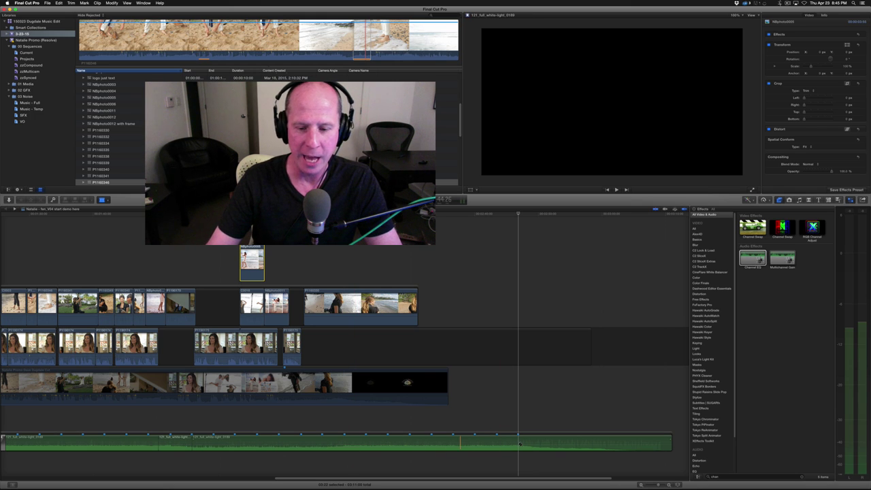
Check the original track in the Music - Full collection and audition the music around the markers near 2:15 and 2:43
click(30, 102)
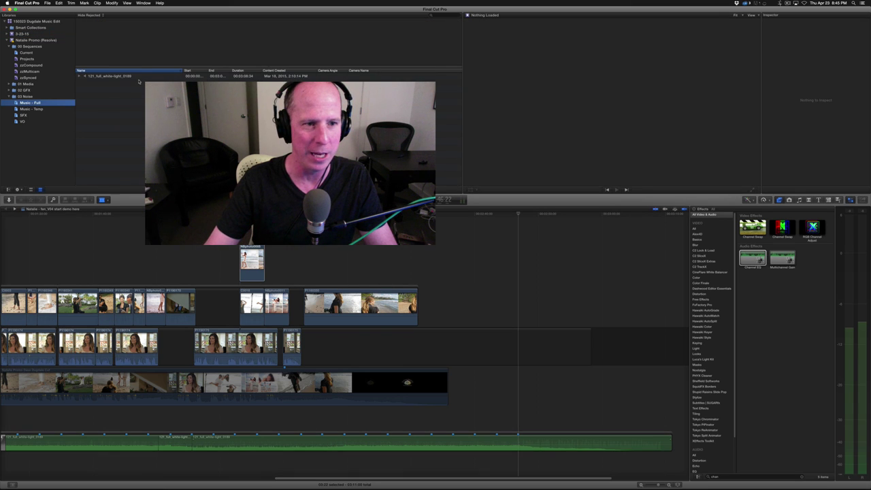
click(419, 76)
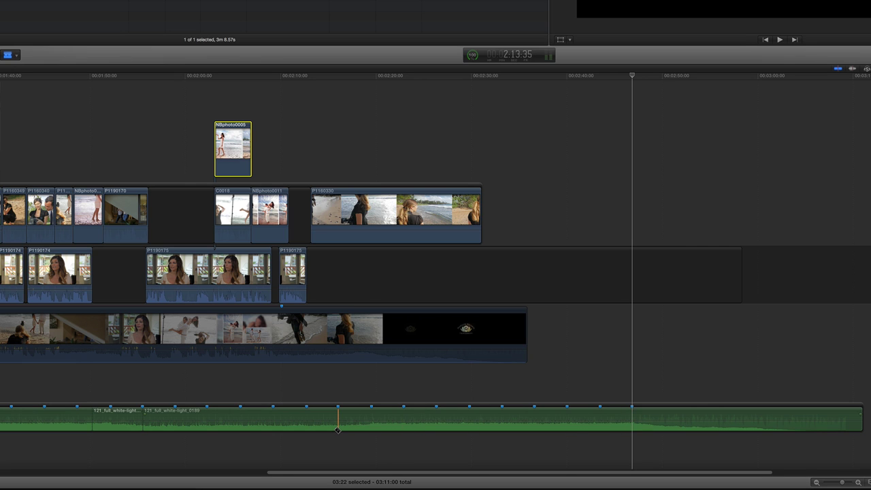
key(space)
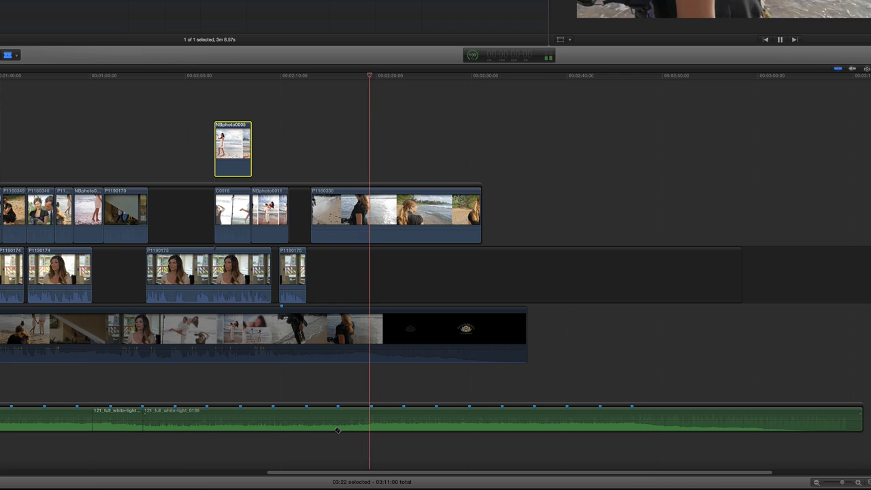
key(space)
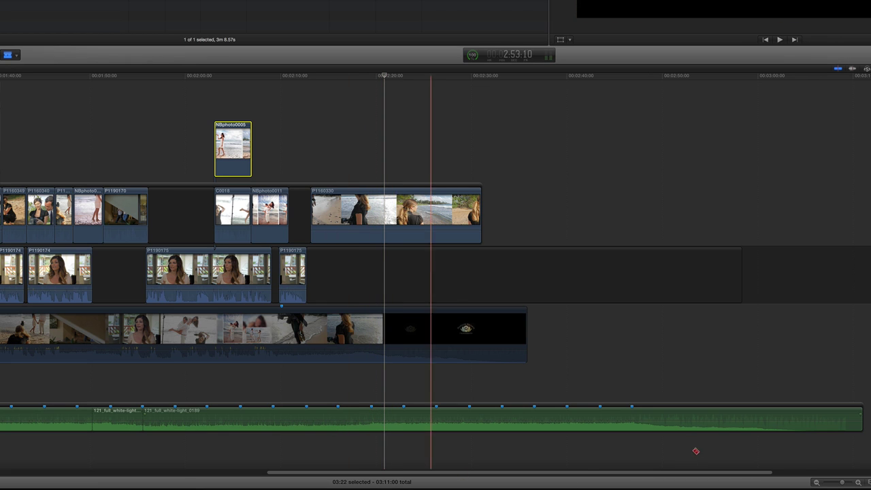
key(space)
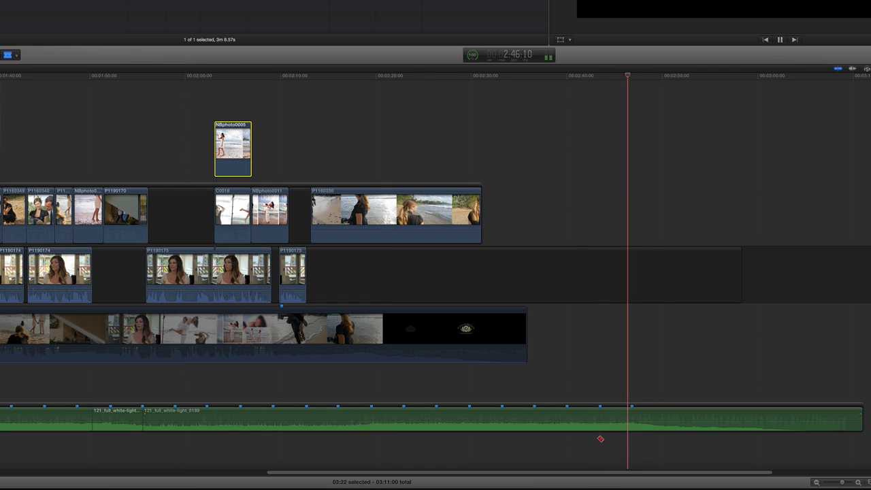
key(space)
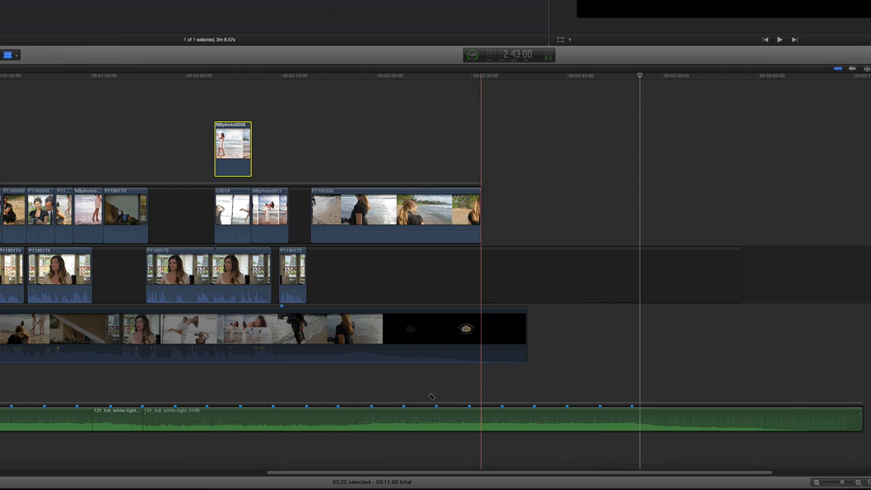
Cut the music at the markers near 2:19 and 2:46 and ripple-delete the segment between the cuts
click(586, 424)
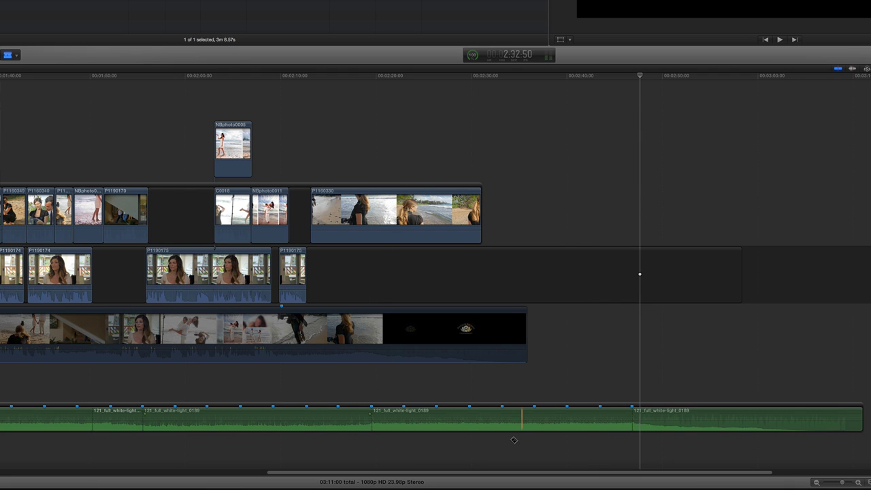
key(a)
click(537, 423)
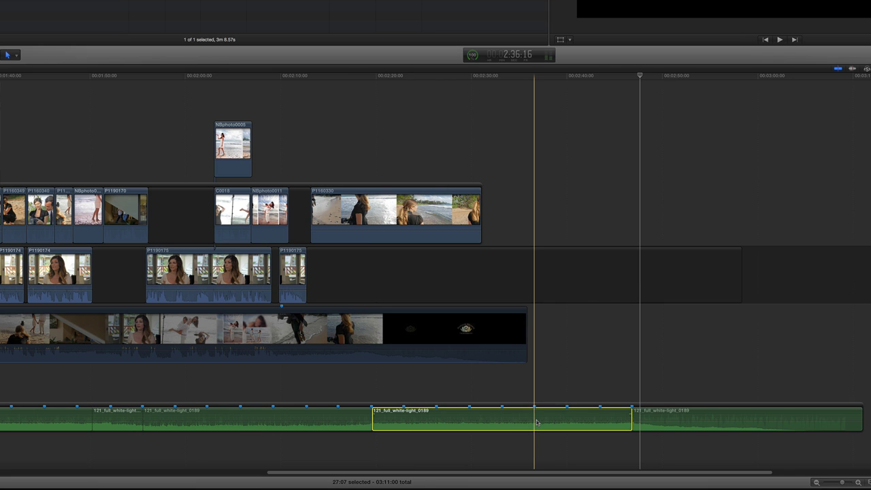
key(Delete)
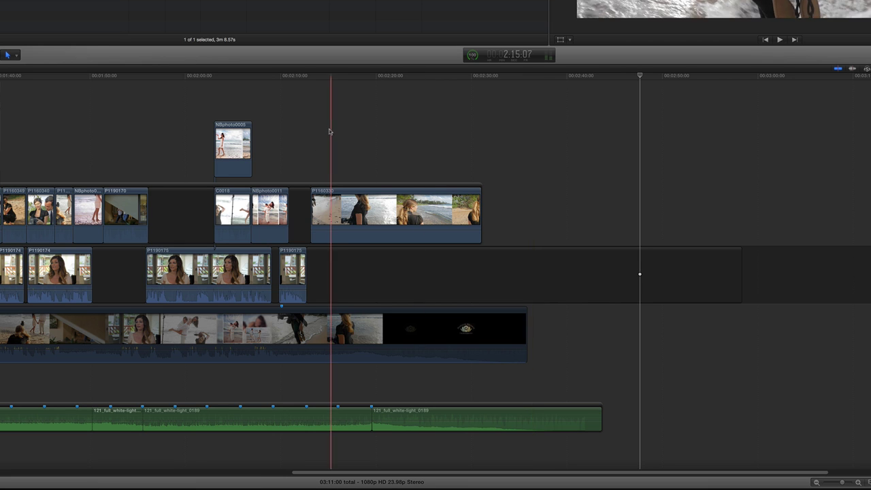
Play back the new music edit under the P1160330 beach shot twice to check the join
key(space)
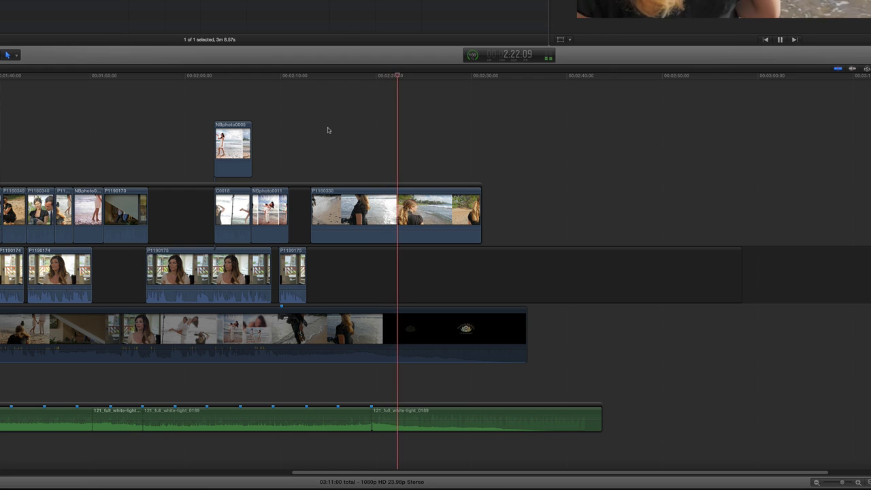
key(space)
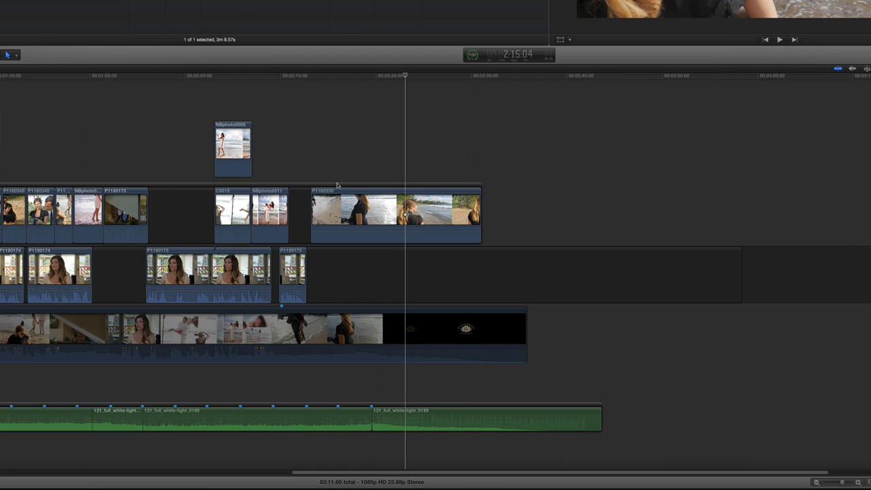
key(space)
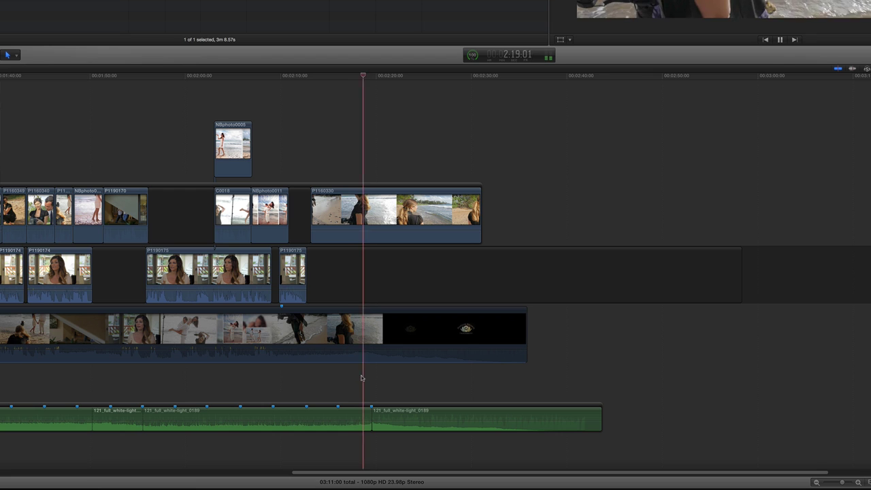
key(space)
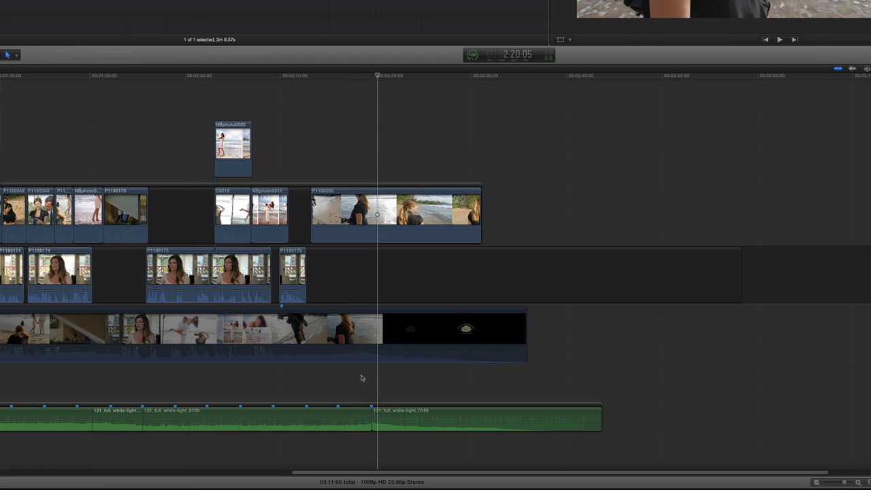
Nudge the music join near 2:19:14 slightly earlier with sub-frame trims of the outgoing clip's end
key(super+equal)
key(super+equal)
key(super+equal)
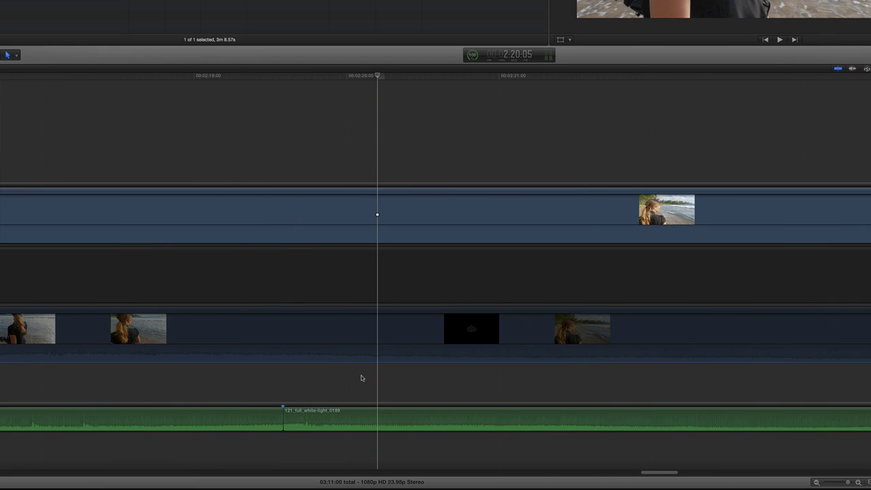
key(super+equal)
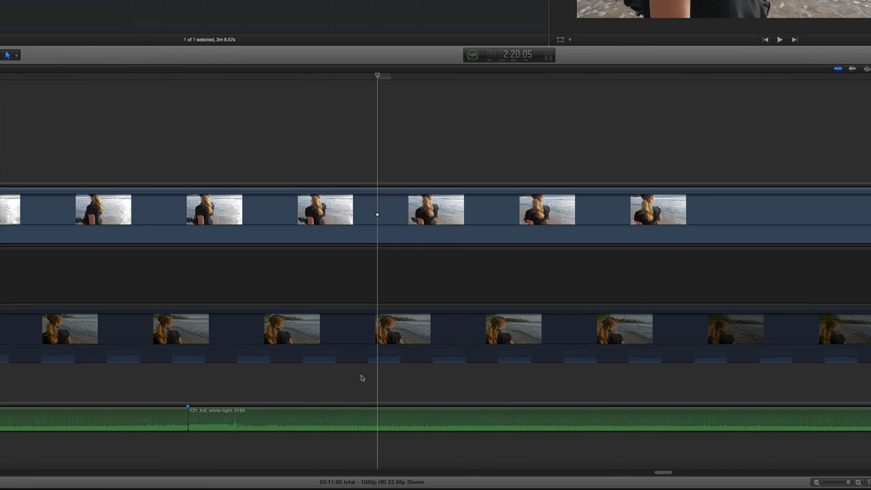
key(super+equal)
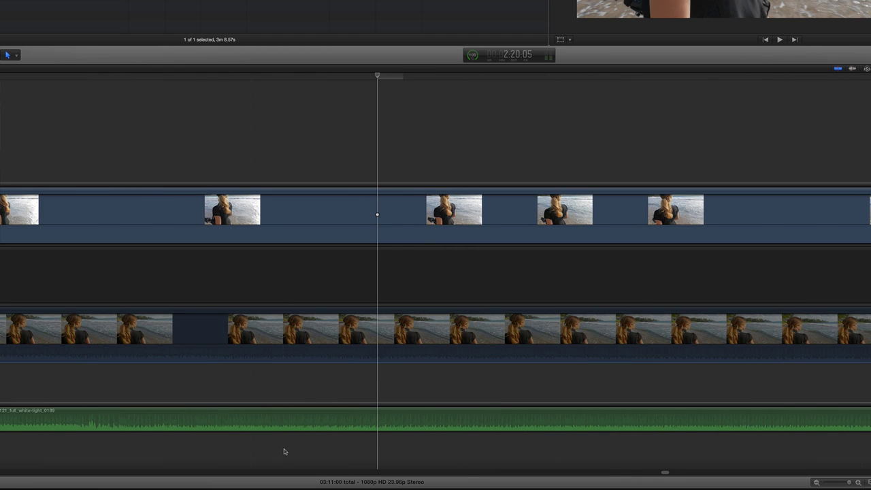
scroll(283, 449, left, 6)
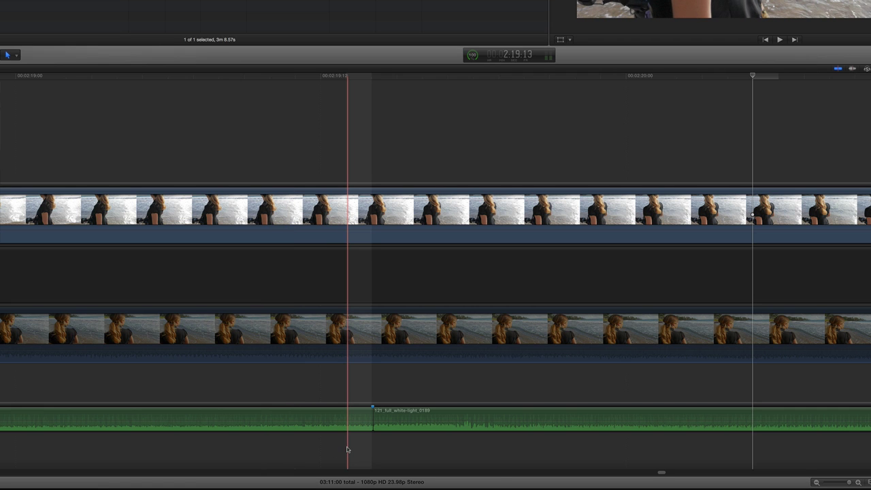
key(super+equal)
key(super+equal)
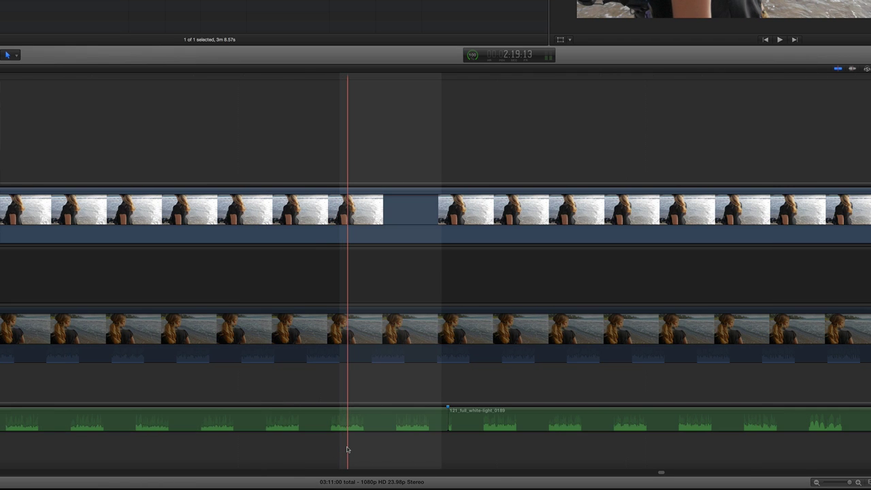
click(445, 443)
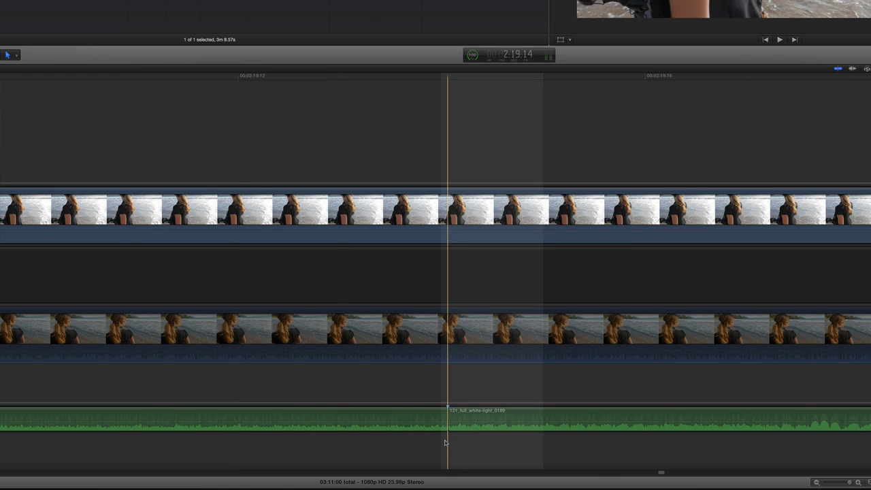
key(super+equal)
drag(332, 455, 230, 446)
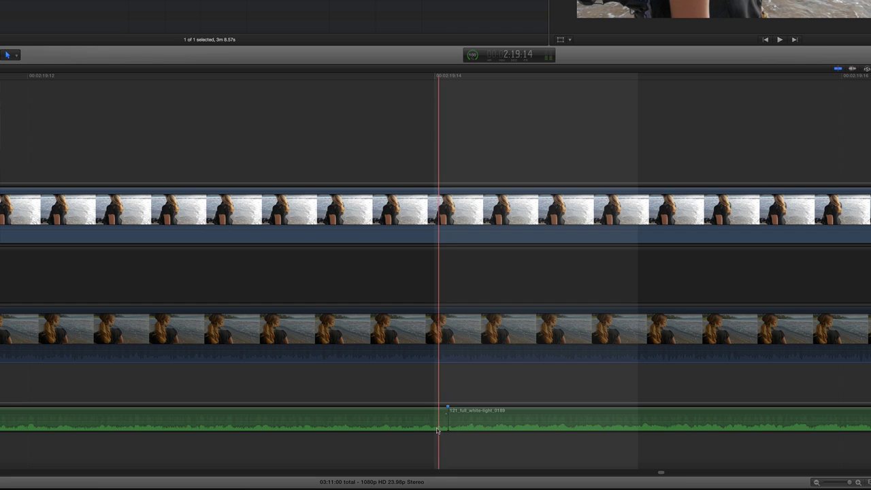
drag(380, 418, 379, 417)
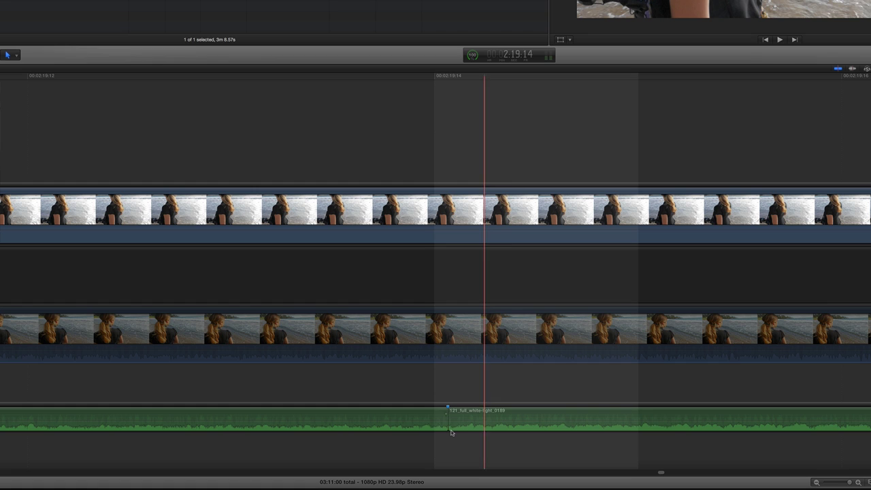
drag(445, 427, 442, 427)
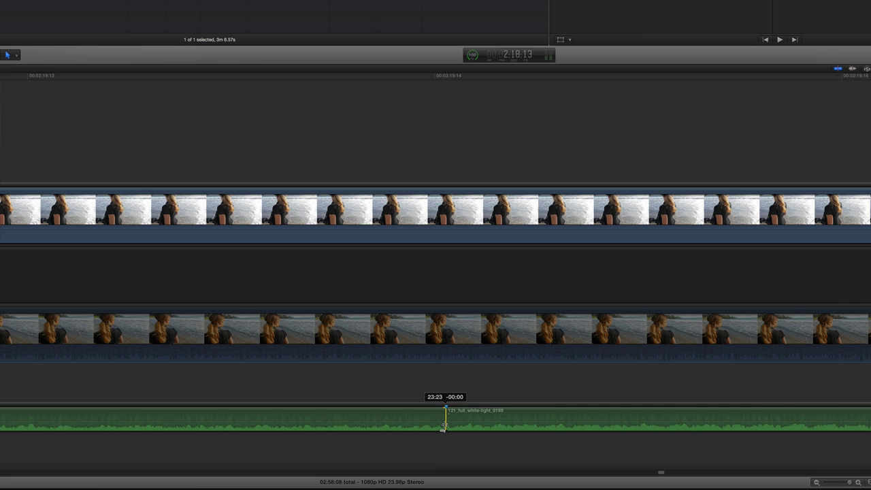
drag(442, 426, 441, 425)
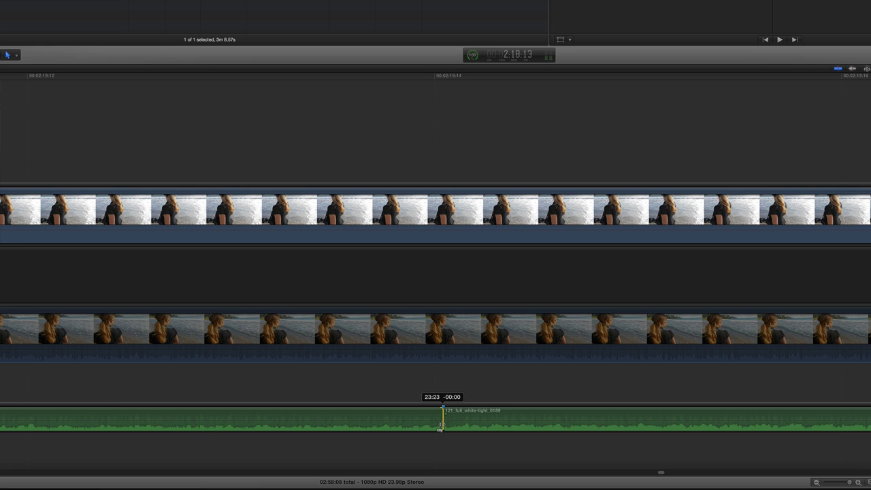
drag(441, 425, 442, 425)
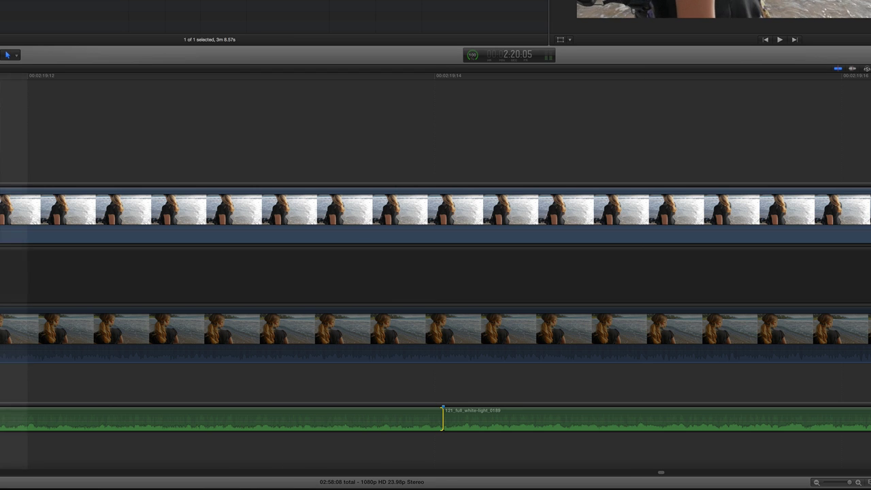
Play back the trimmed music join near 2:19:14 under the P1160330 beach shot to check the timing
key(super+minus)
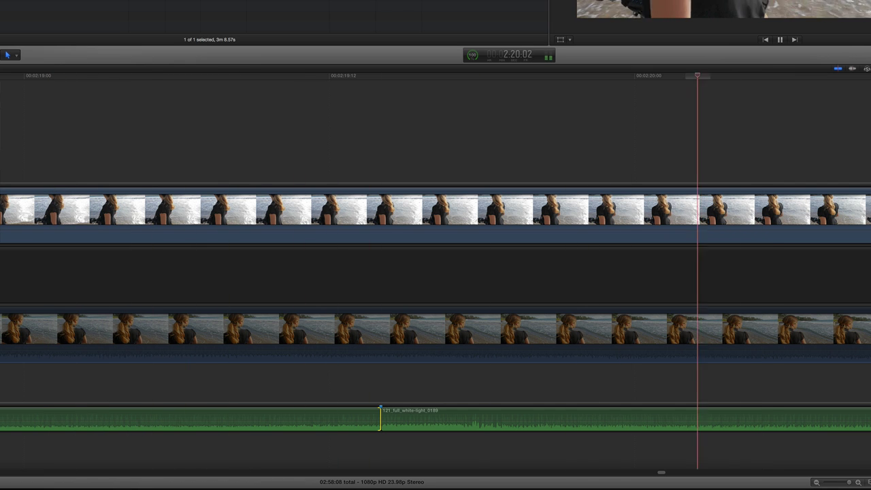
key(super+minus)
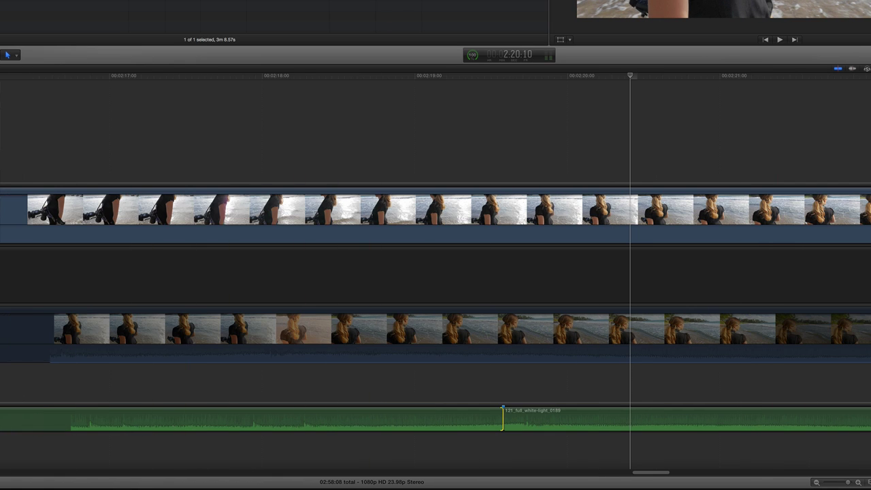
key(space)
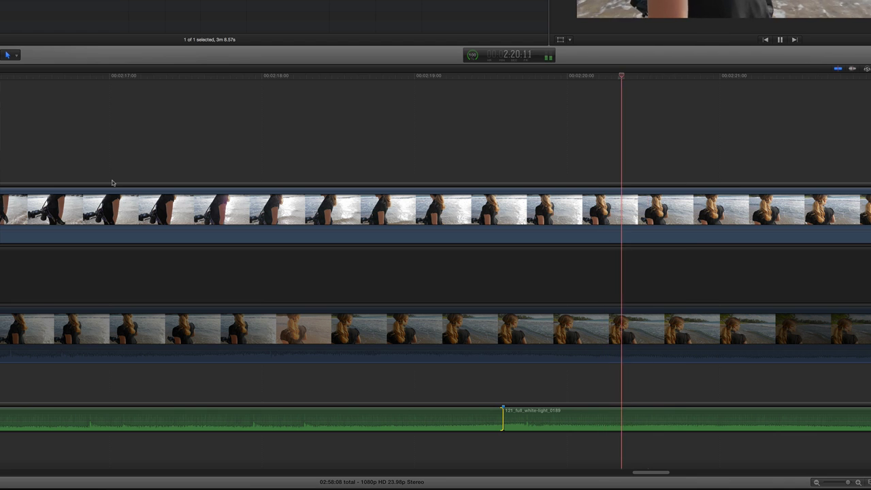
key(space)
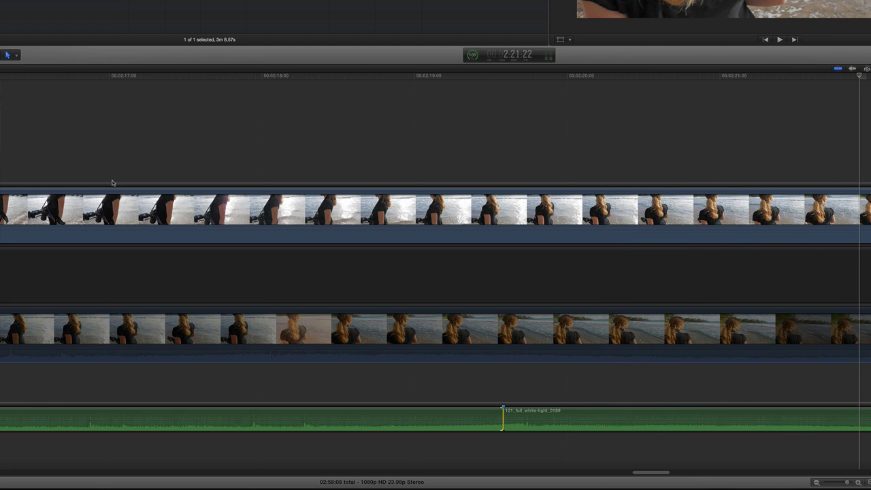
key(super+minus)
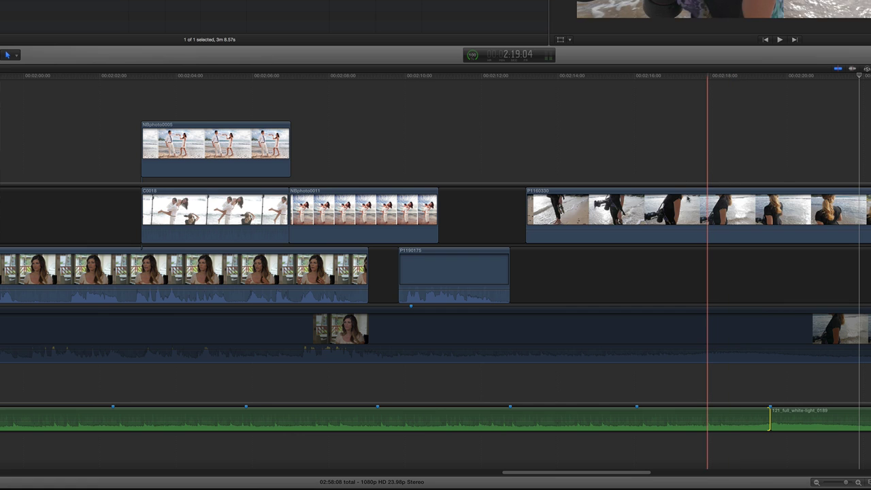
scroll(694, 194, right, 5)
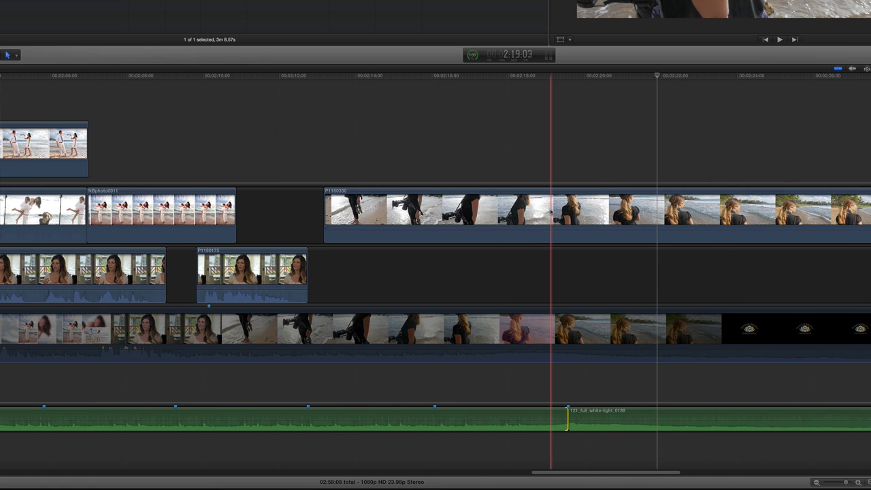
Copy the neighbouring music clip's attributes and paste only its Channel EQ effect onto the short music segment near 1:50
key(super+minus)
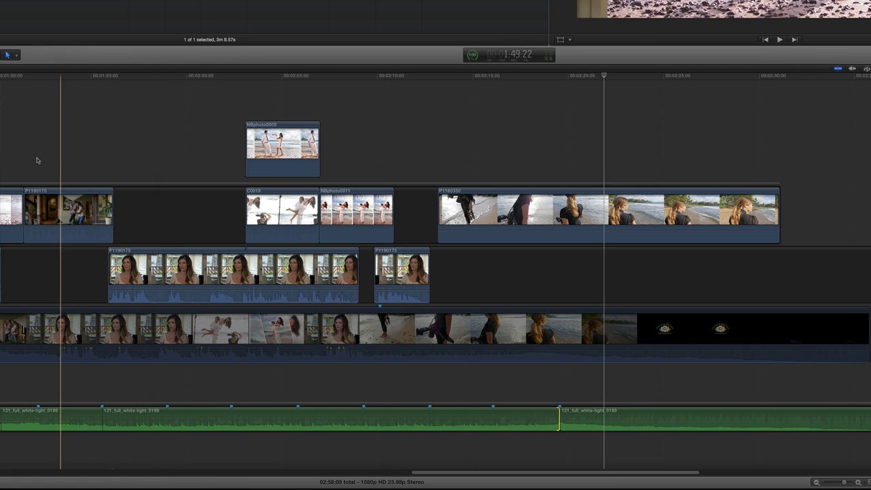
key(super+minus)
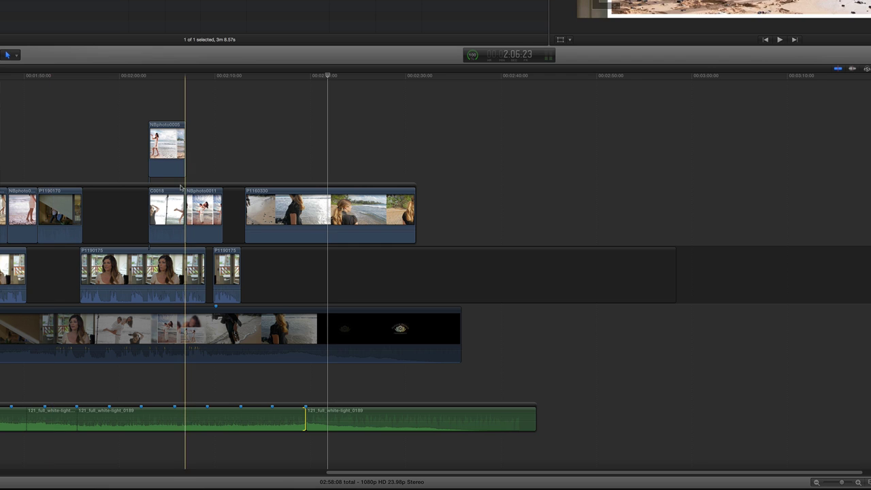
scroll(175, 150, left, 5)
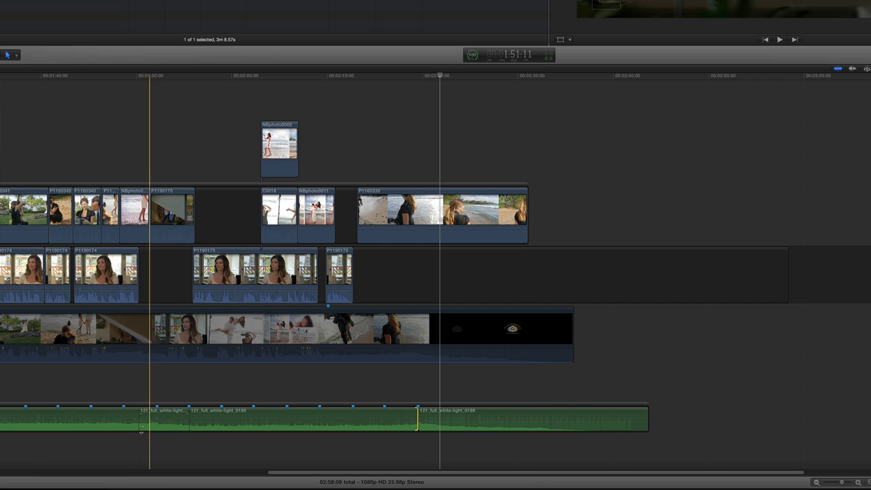
click(165, 427)
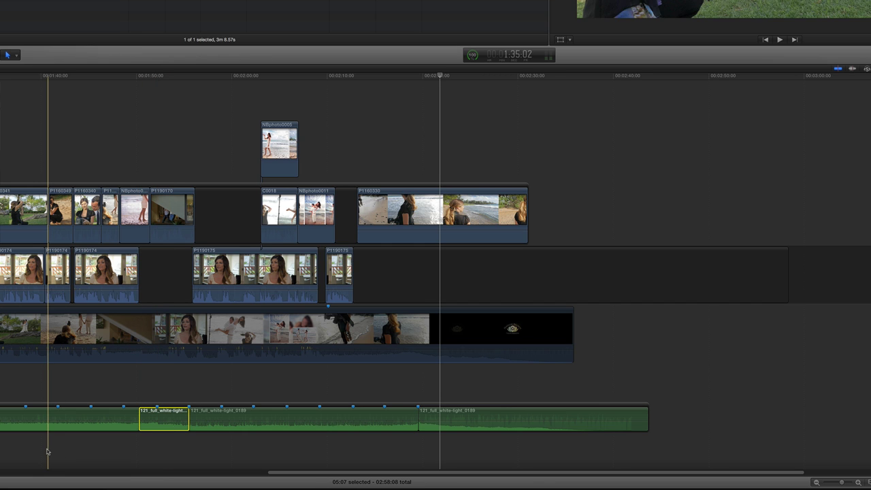
scroll(10, 446, left, 5)
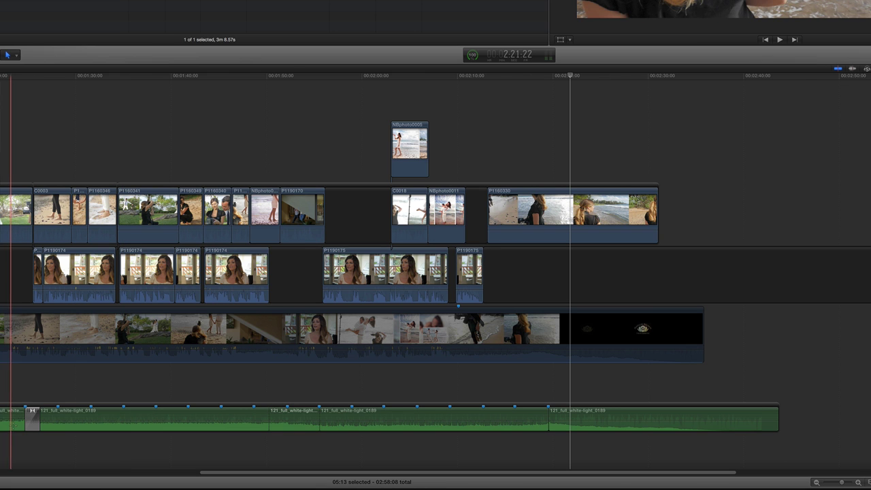
click(11, 421)
click(280, 419)
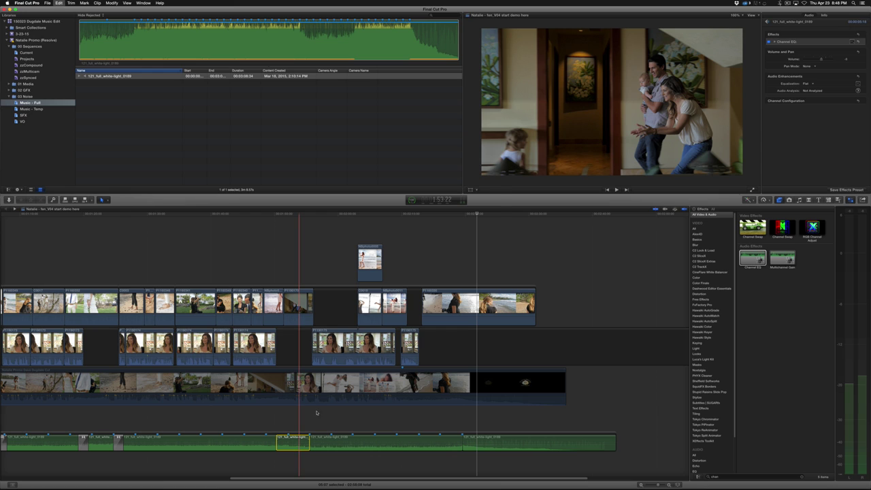
key(shift+super+v)
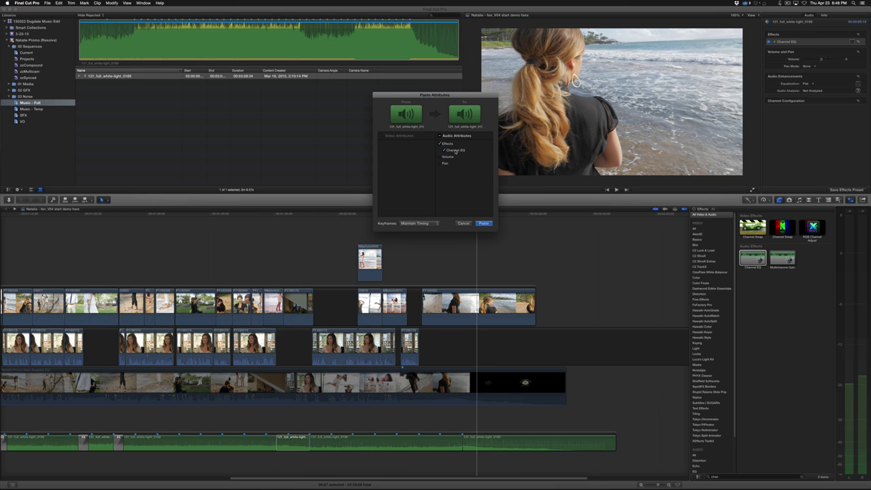
click(483, 223)
Add crossfade transitions to both ends of the short music segment between about 1:50 and 1:55
click(298, 417)
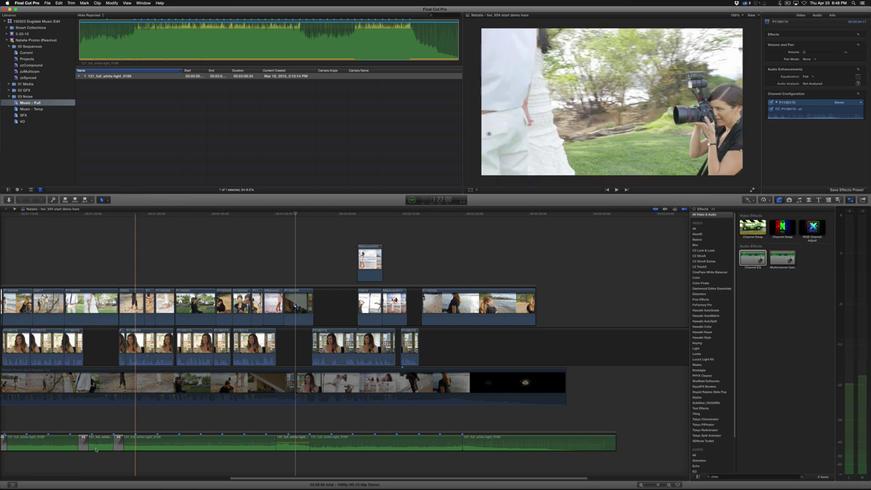
click(298, 447)
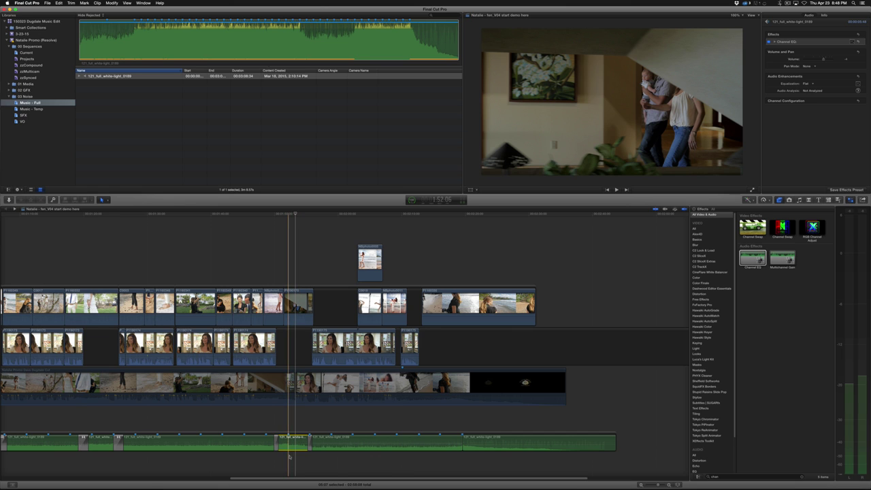
key(super+t)
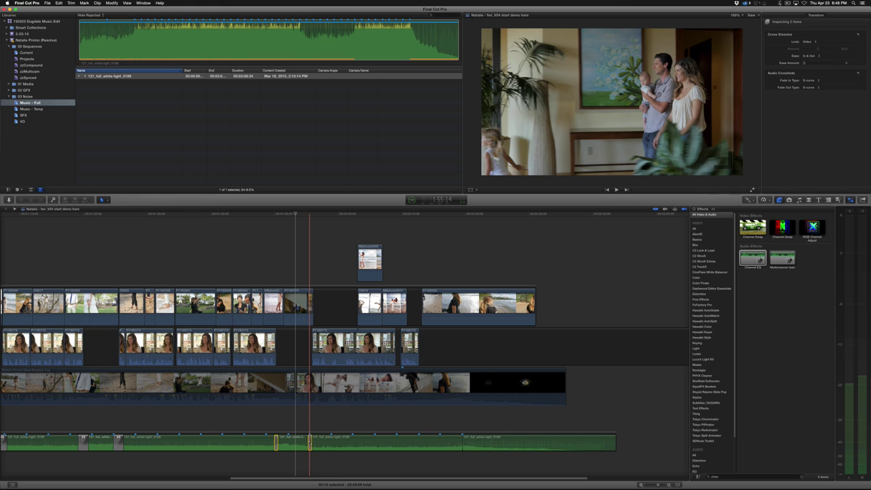
key(Return)
Roll the music edit under the first crossfade about one second earlier, to around 1:49:06, and play back the transition
key(super+equal)
key(super+equal)
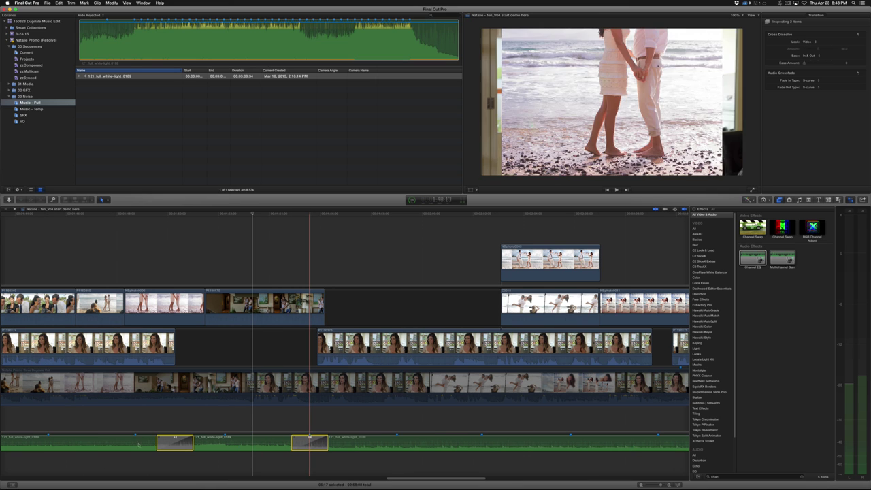
scroll(212, 395, left, 3)
scroll(212, 394, left, 3)
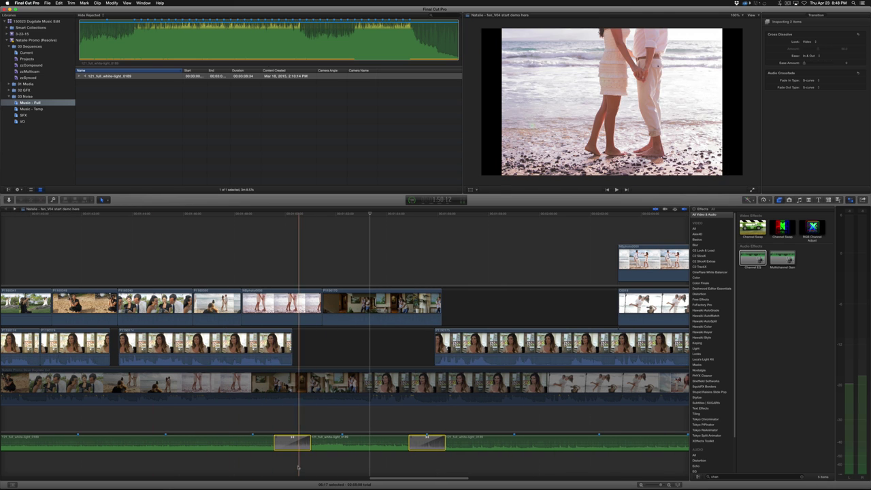
click(268, 440)
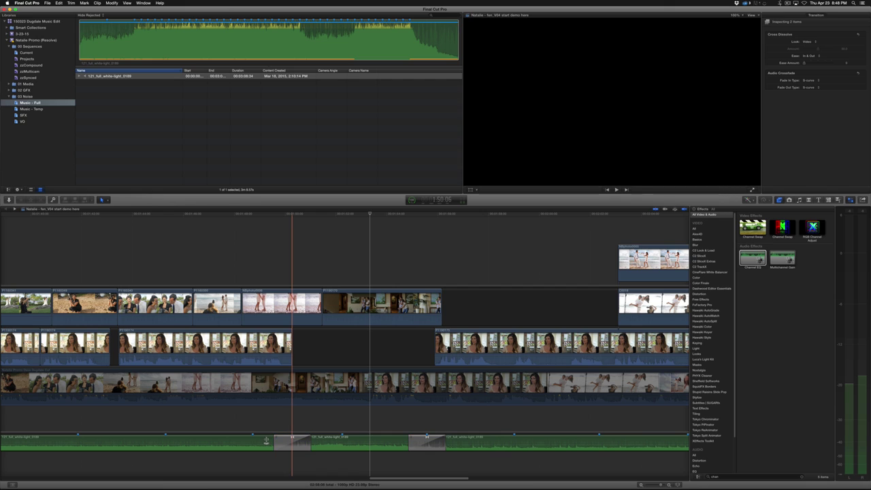
drag(292, 440, 266, 441)
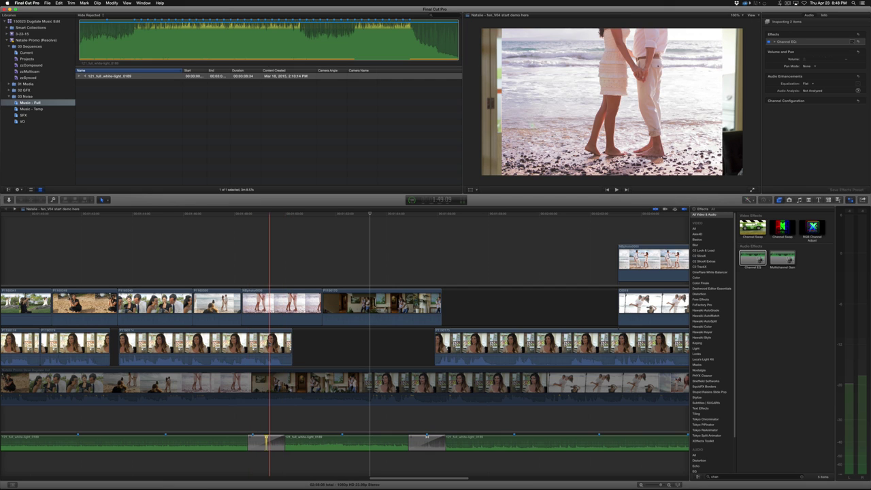
key(space)
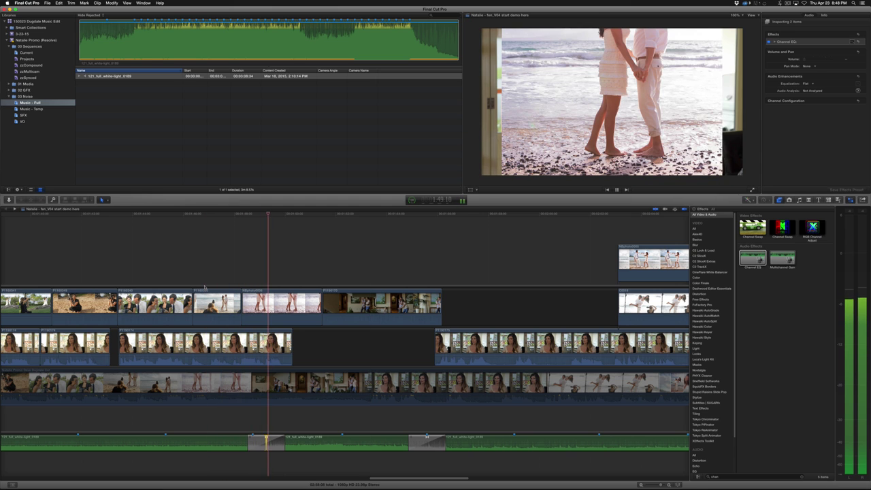
key(space)
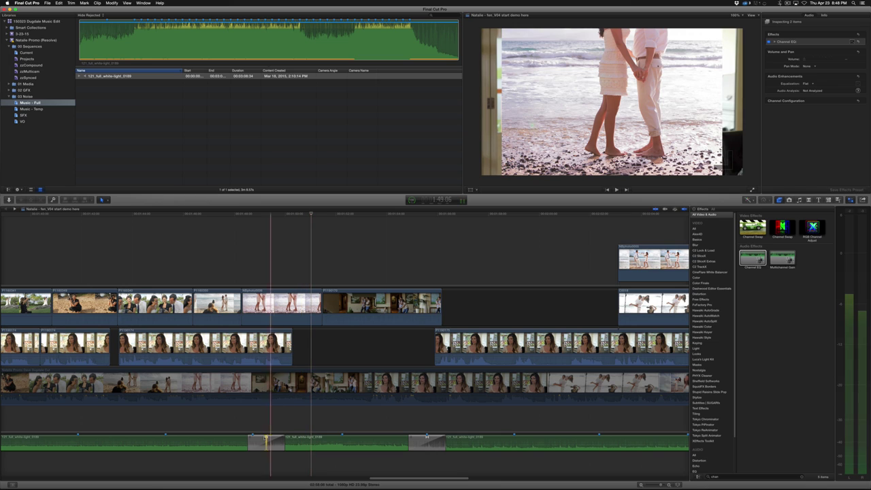
Roll the music edit under the first crossfade later to about 1:50 and play back through both crossfades
drag(266, 439, 287, 439)
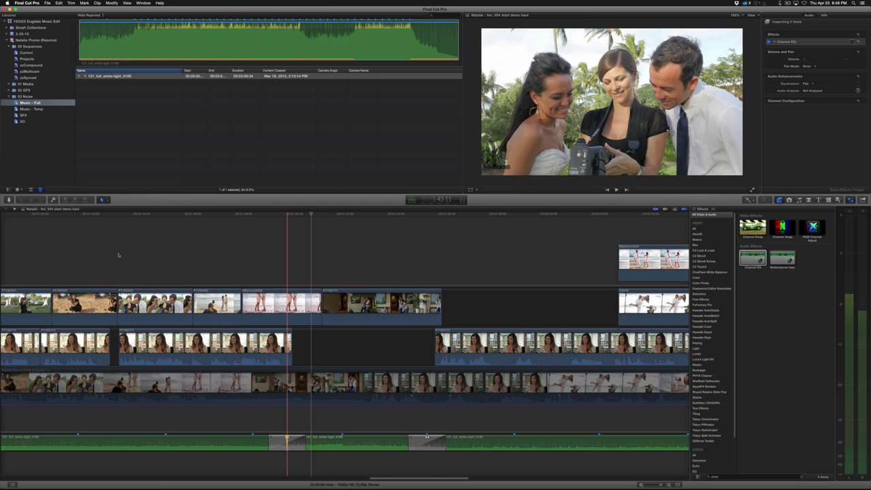
click(117, 255)
key(space)
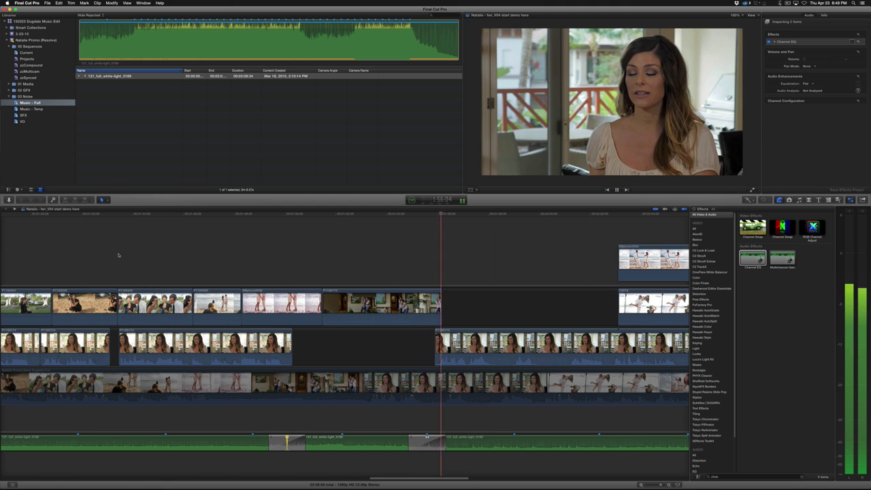
Play back the music transition at the end of the short segment, from about 1:54 to 1:57
key(space)
key(super+minus)
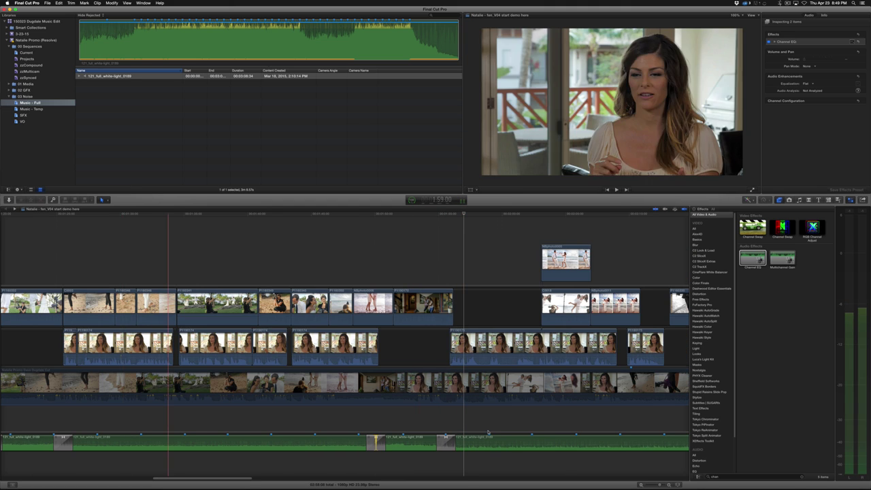
scroll(479, 424, right, 2)
scroll(479, 424, right, 5)
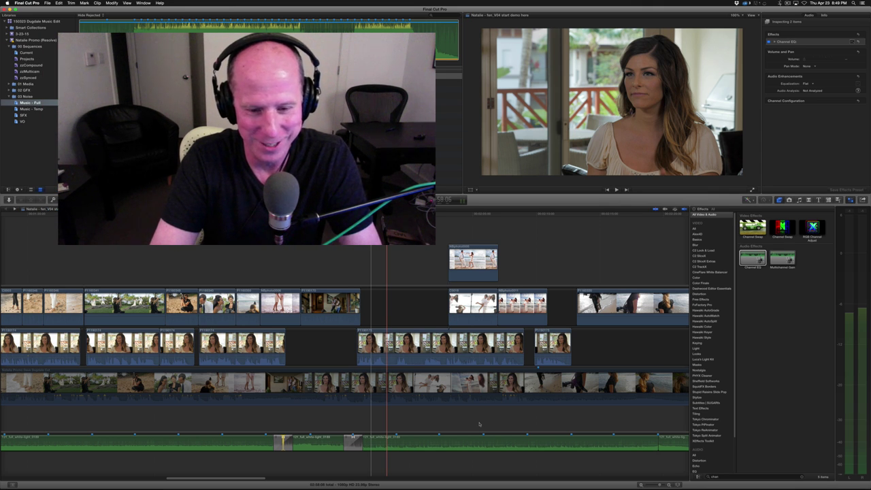
click(456, 402)
click(333, 264)
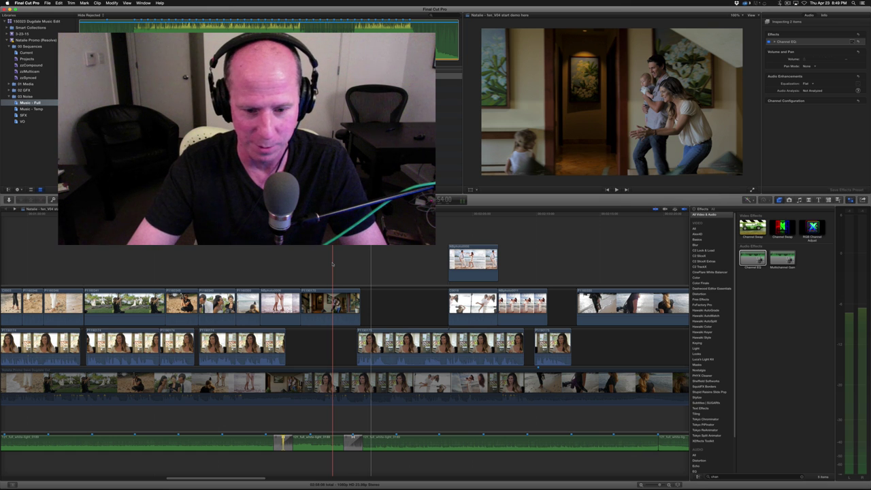
key(space)
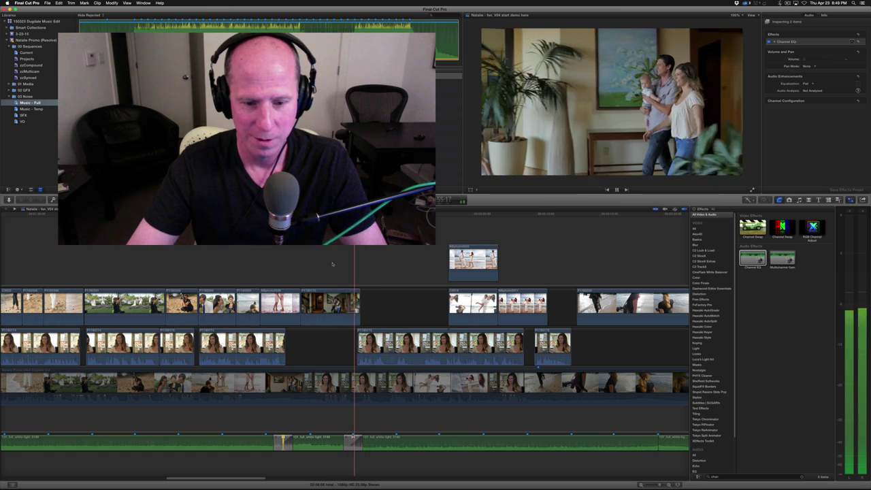
key(space)
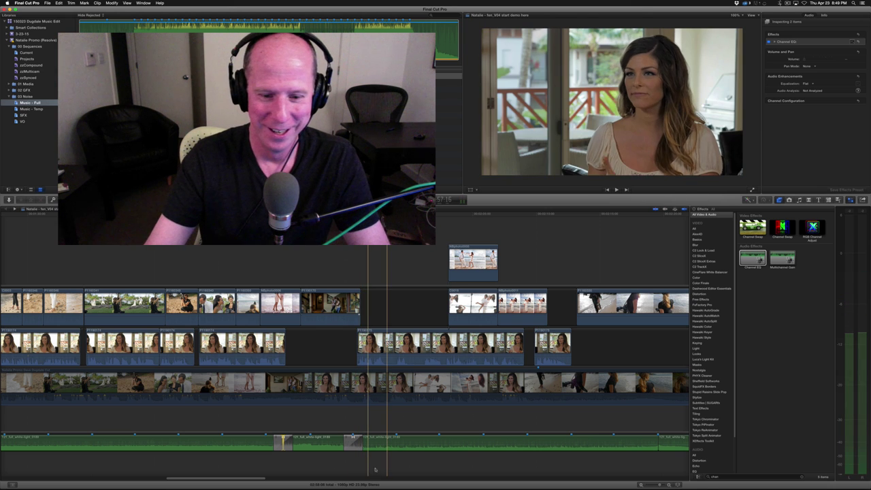
Examine the Channel EQ settings of the music clip ahead of the short segment near 1:50
click(360, 468)
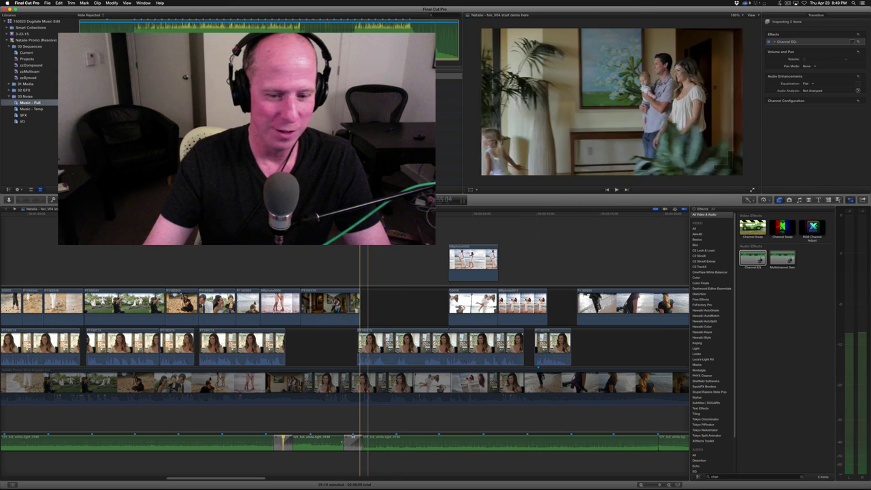
click(353, 441)
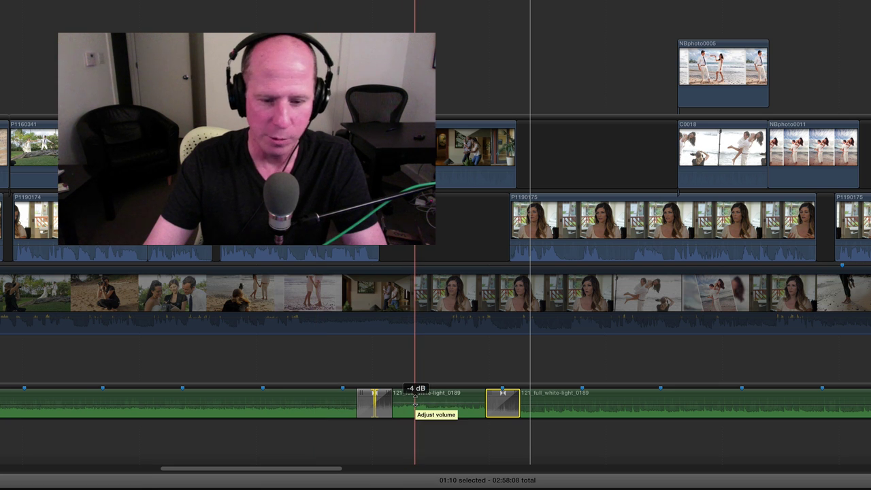
click(323, 400)
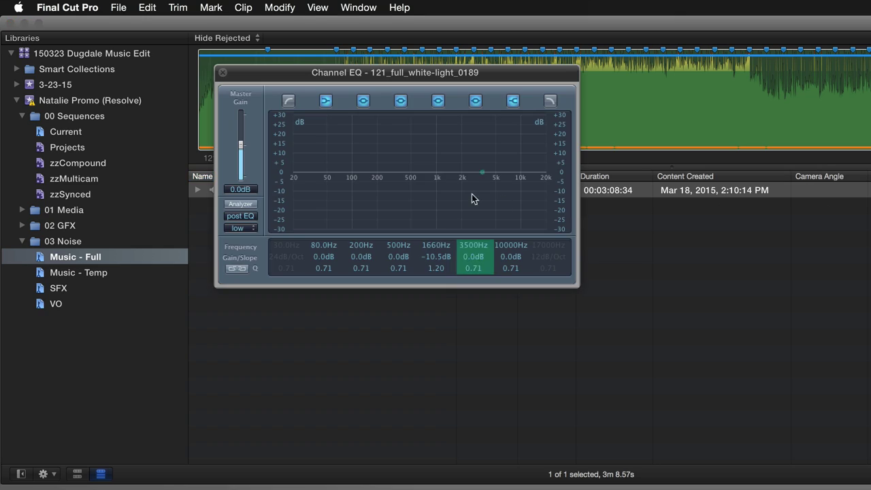
drag(470, 196, 445, 192)
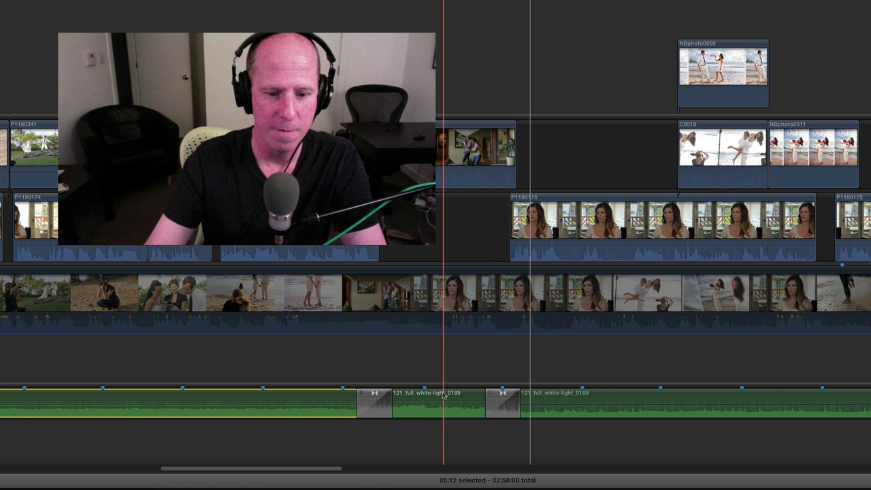
click(444, 395)
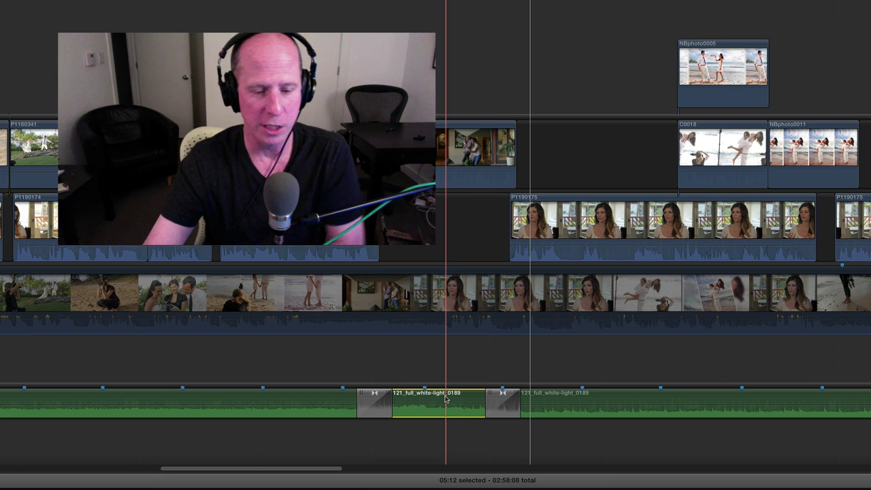
Set the crossfade at the end of the short music segment near 1:55 to 2 seconds and review the following music
click(501, 401)
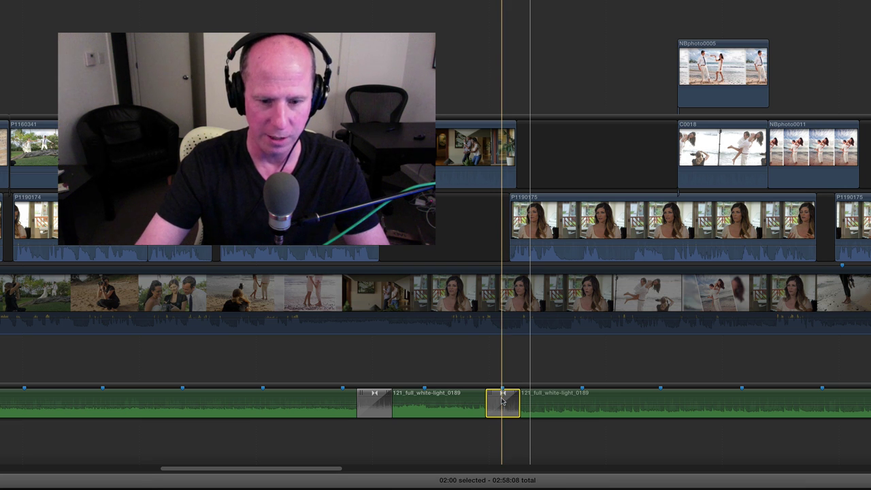
click(440, 350)
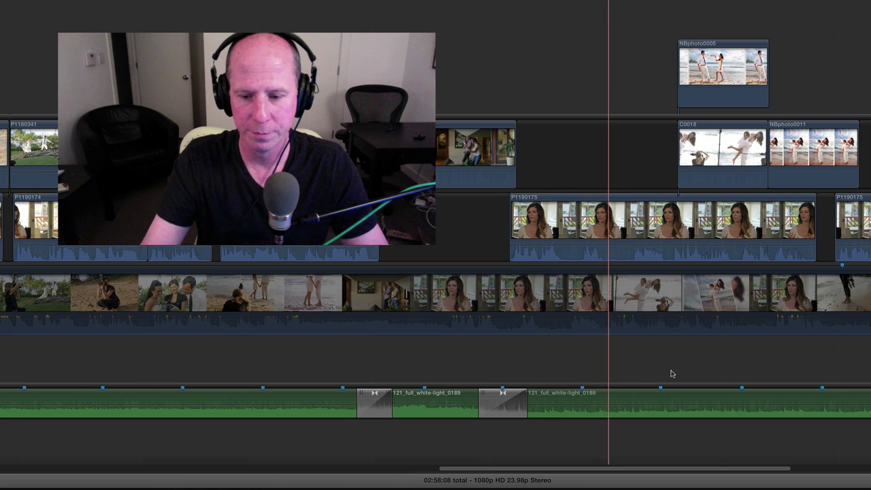
scroll(671, 373, right, 5)
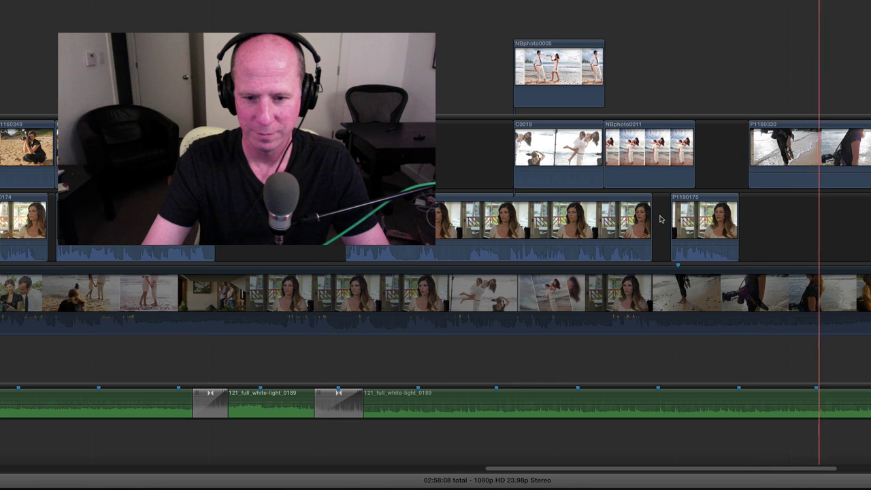
key(space)
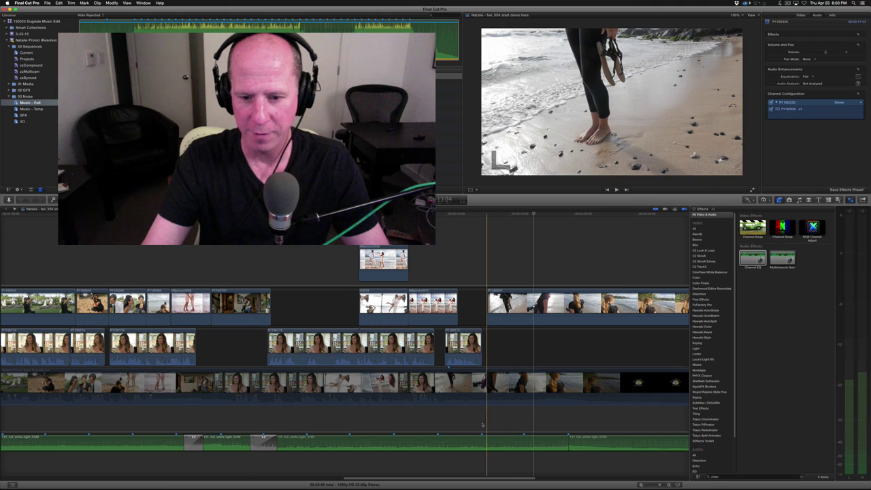
Cut the music at the marker near 2:12 and turn off Channel EQ on the two segments that follow
key(s)
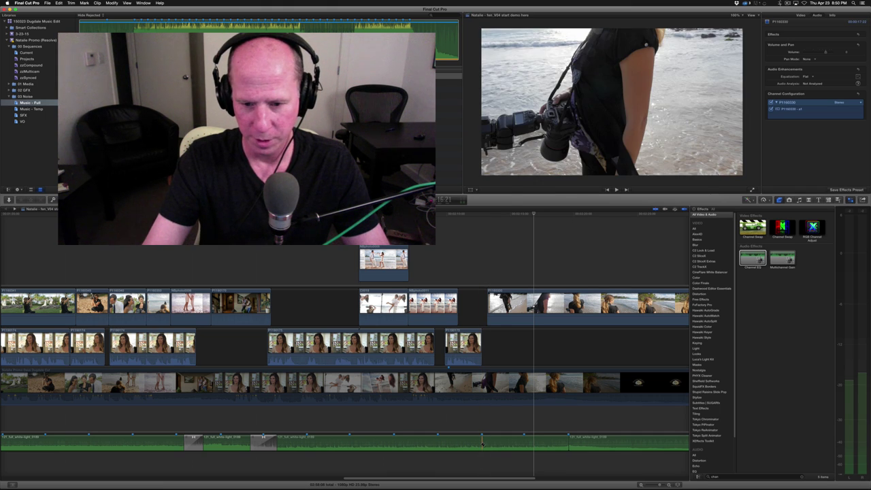
drag(500, 454, 571, 454)
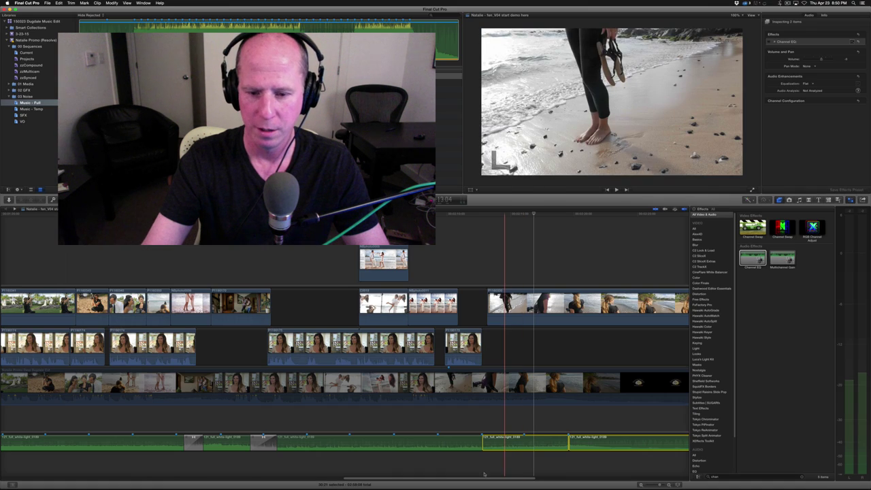
Add a 2-second crossfade at the new music cut near 2:12 and play back the transition
click(485, 447)
click(484, 447)
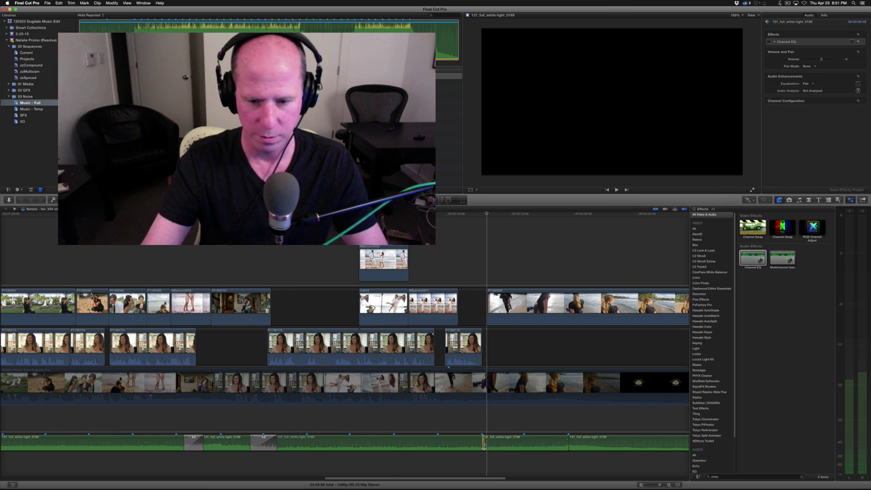
click(483, 443)
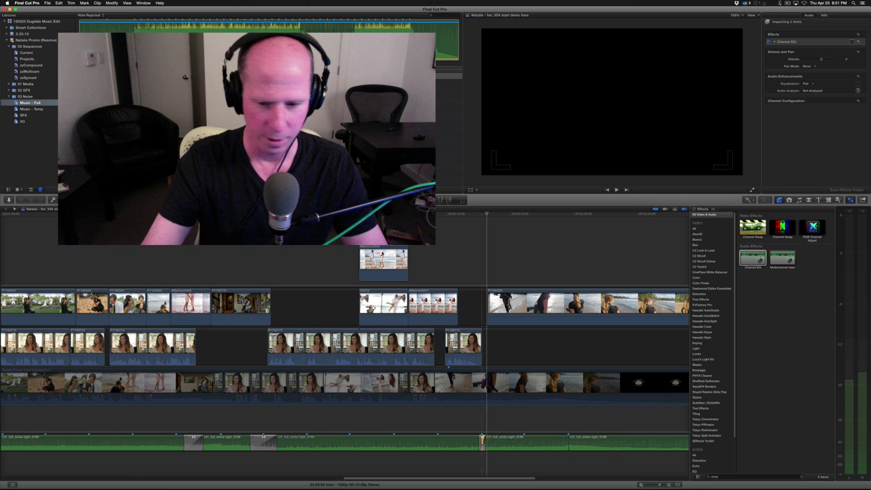
click(482, 443)
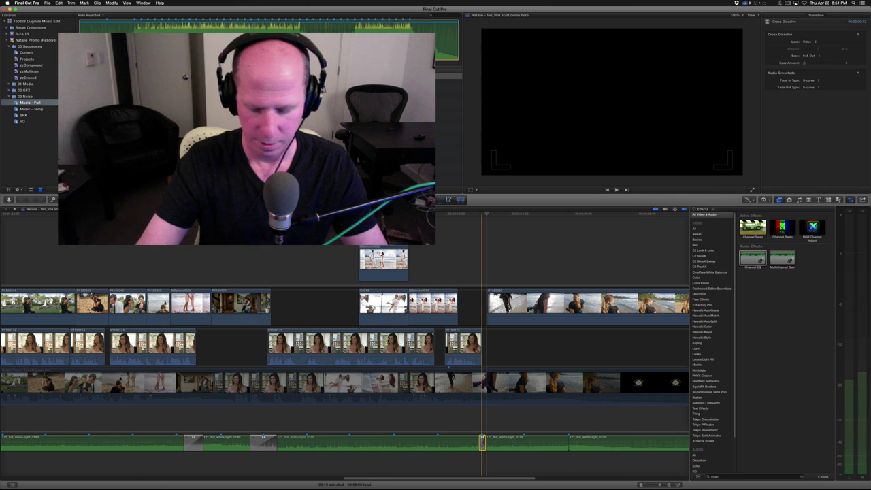
click(444, 402)
key(space)
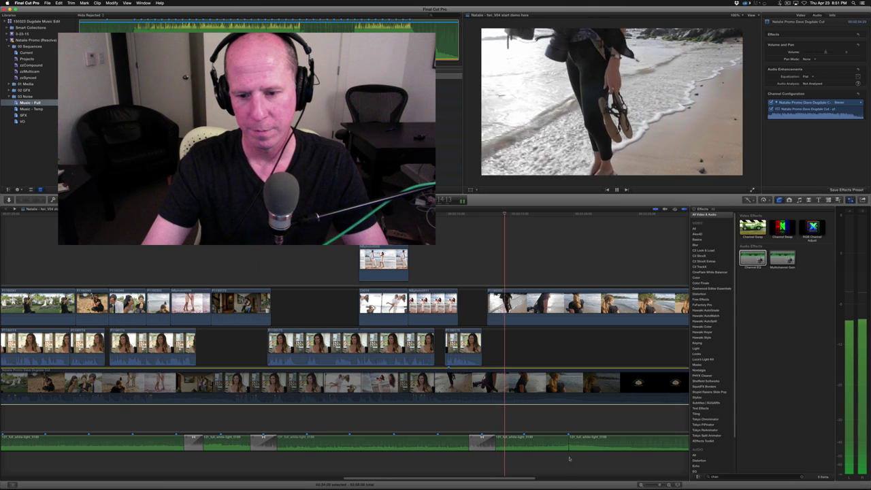
key(space)
Adjust the volume of the last two music segments together and play back across the crossfade near 2:12
drag(554, 459, 604, 450)
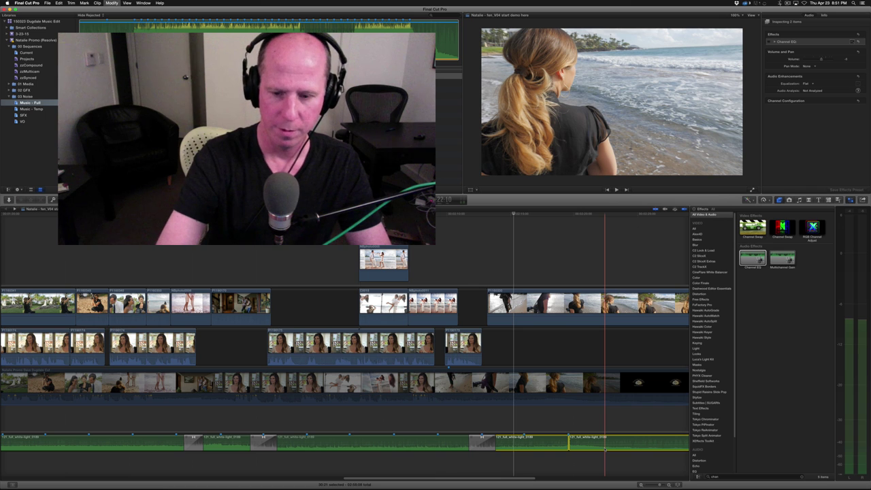
click(441, 462)
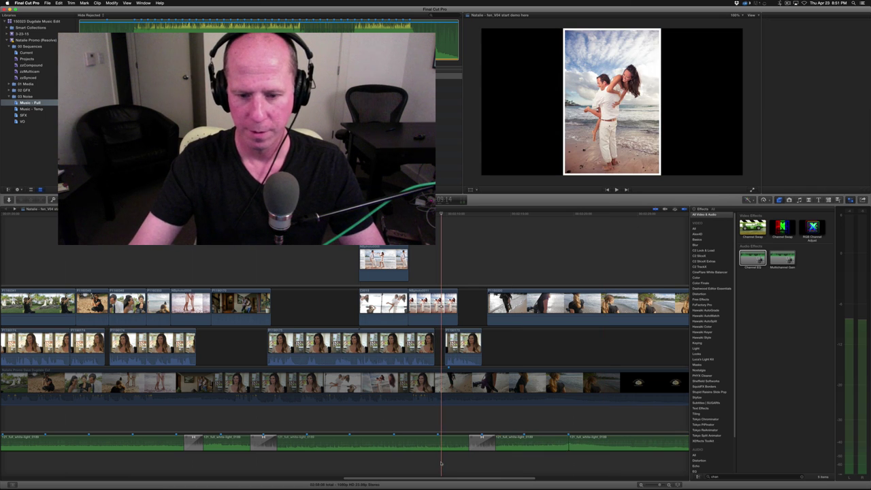
key(space)
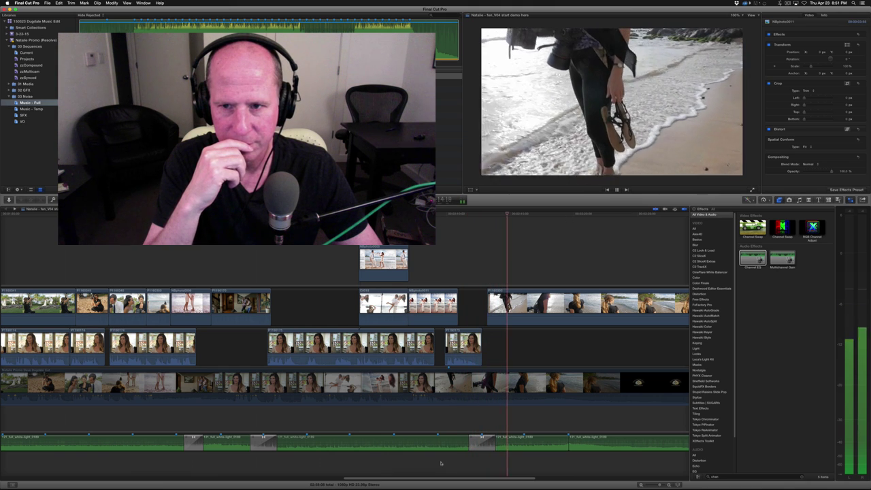
key(space)
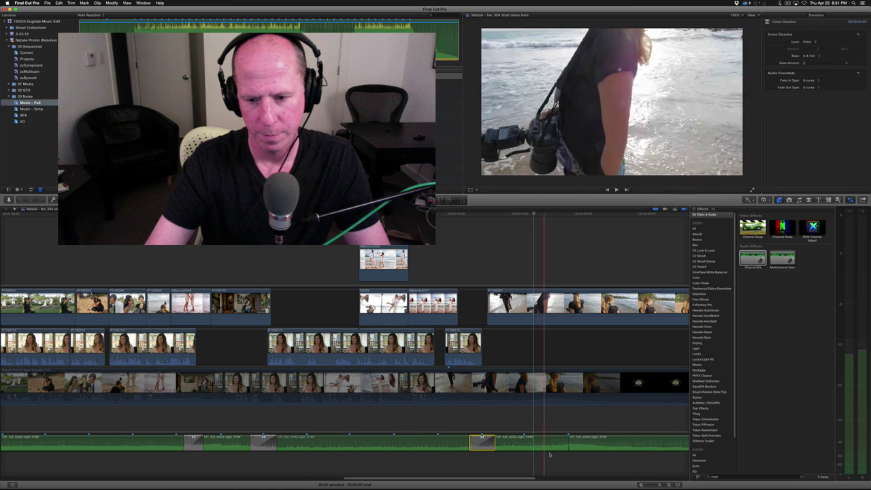
Raise the volume of the last two music segments slightly and play back through the end of the video
click(570, 444)
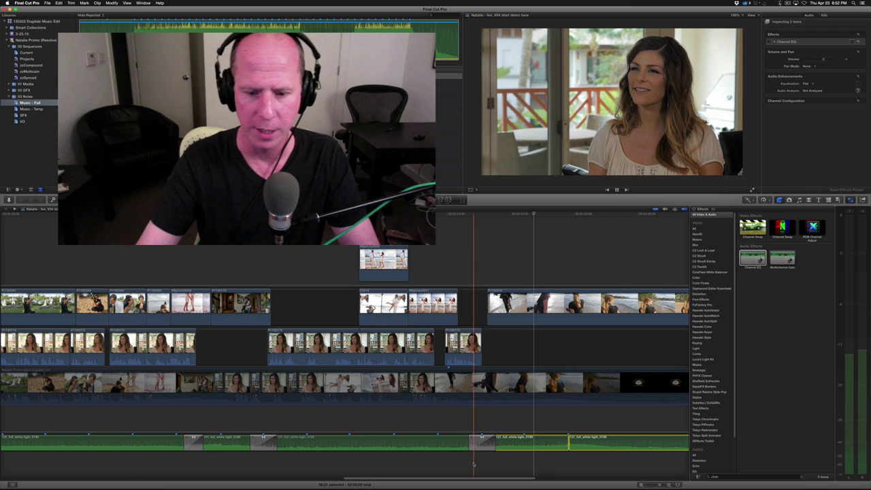
key(space)
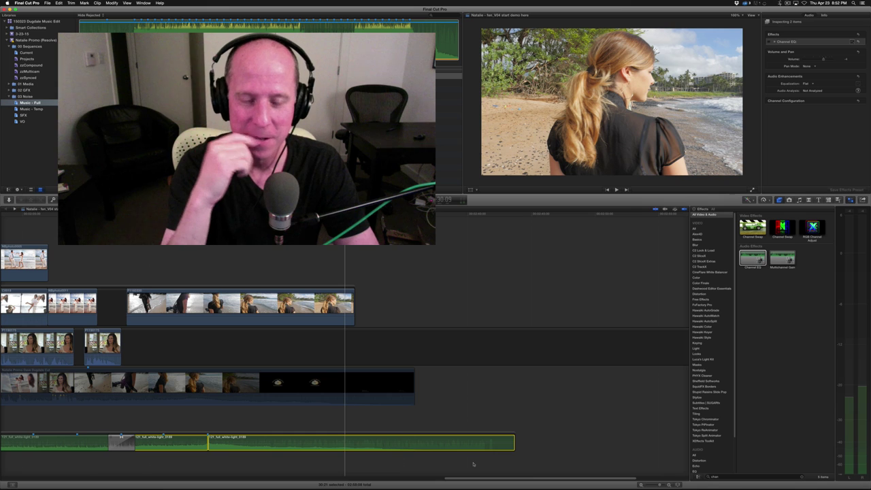
key(space)
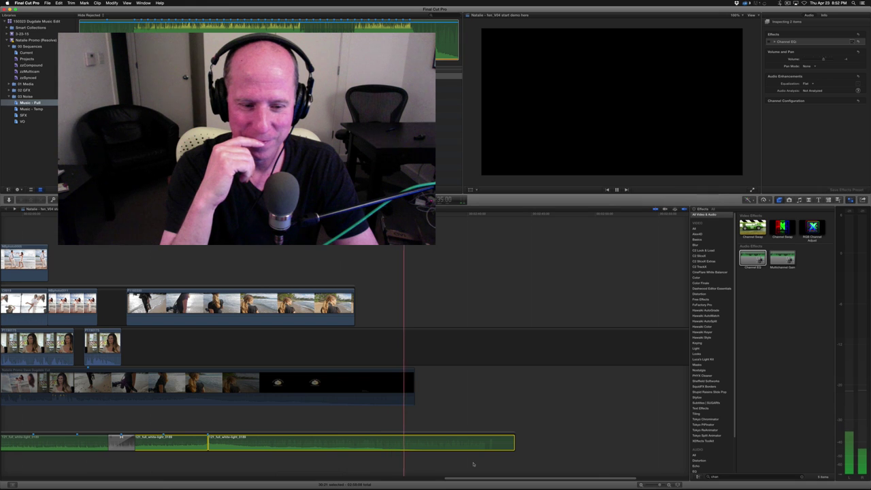
key(space)
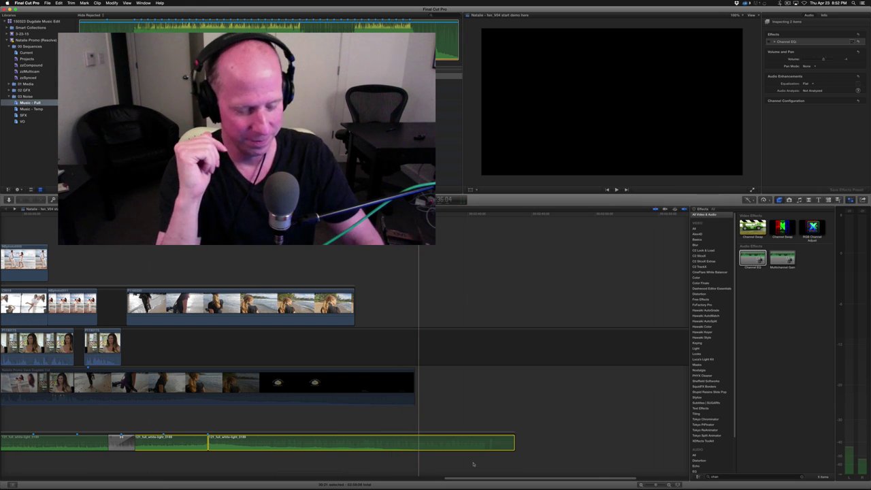
Fit the whole project in the timeline and look over the crossfades along the music track
key(shift+z)
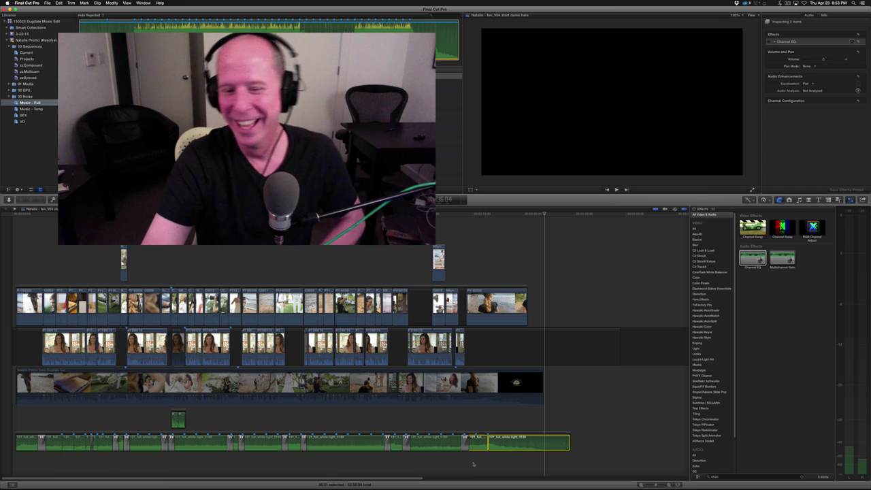
key(space)
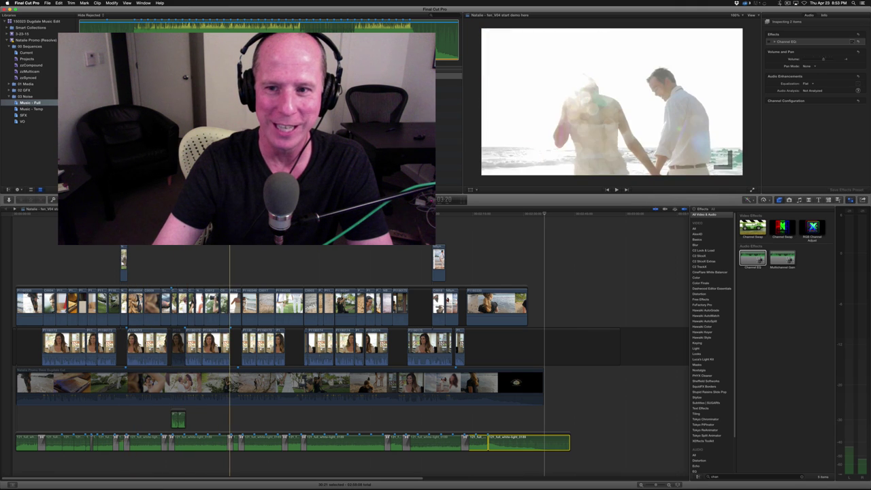
click(223, 272)
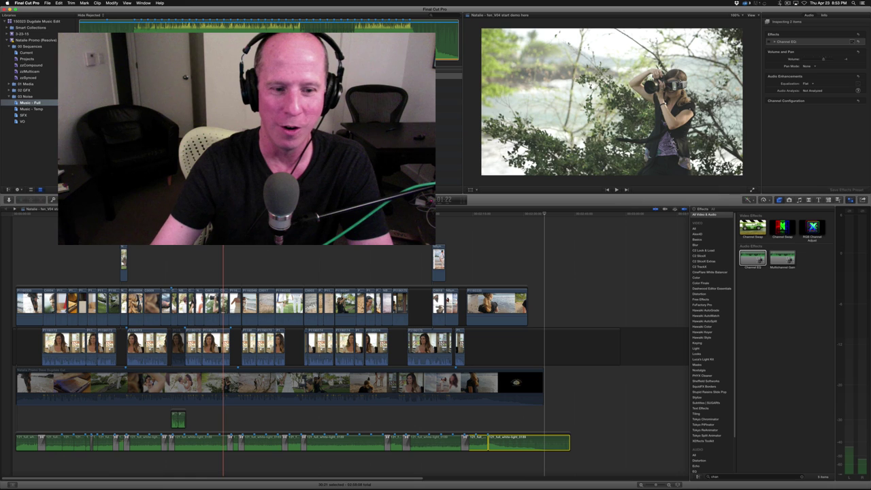
key(space)
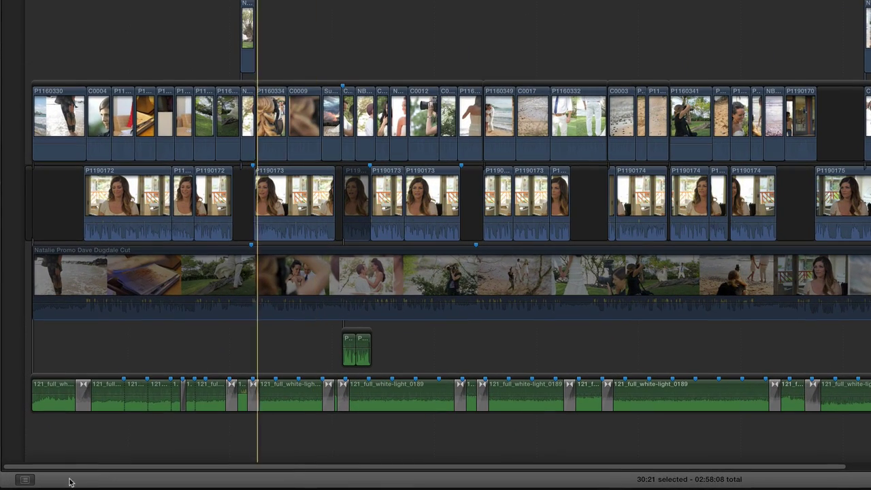
drag(177, 407, 220, 417)
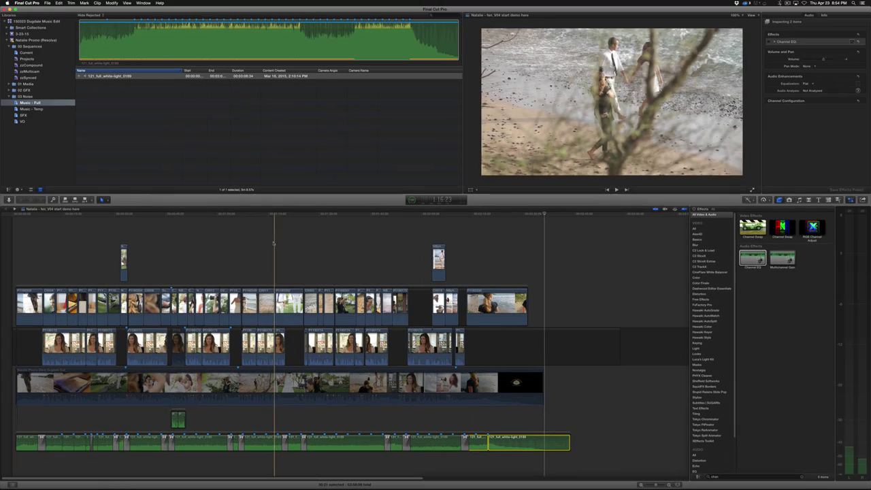
Play the edit from about 1:16 to 1:25 and switch to the browser's video call window
key(space)
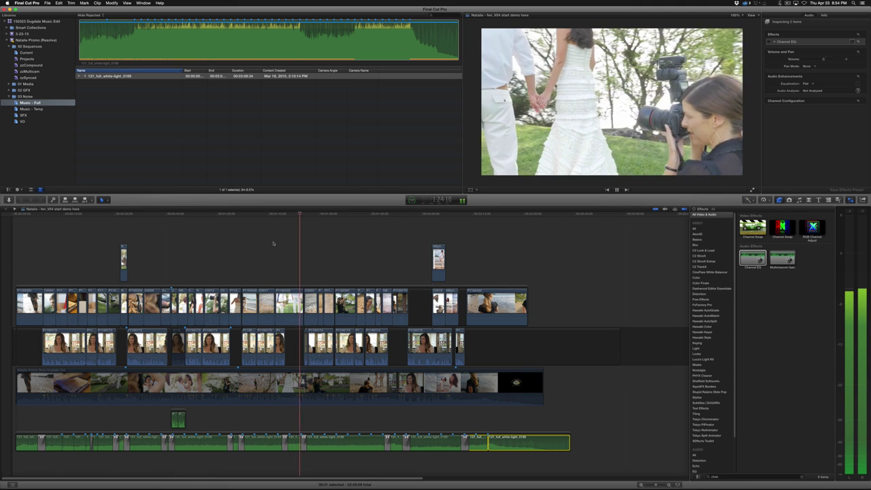
key(space)
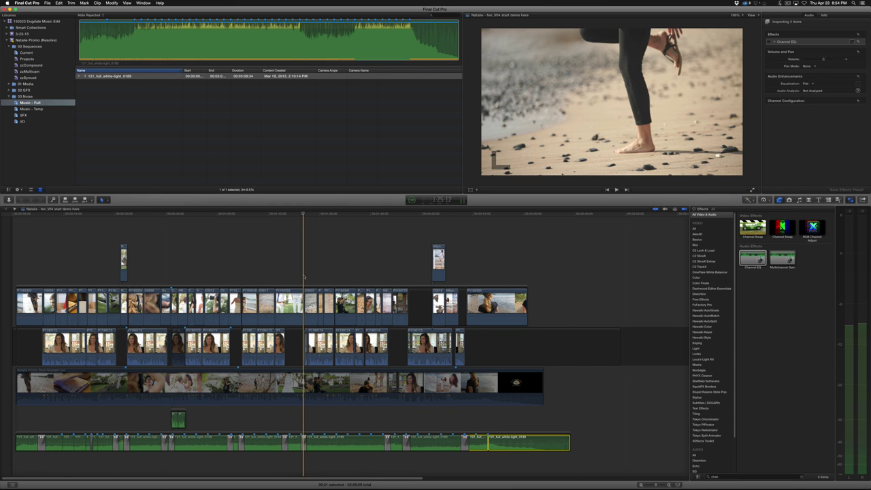
key(super+Tab)
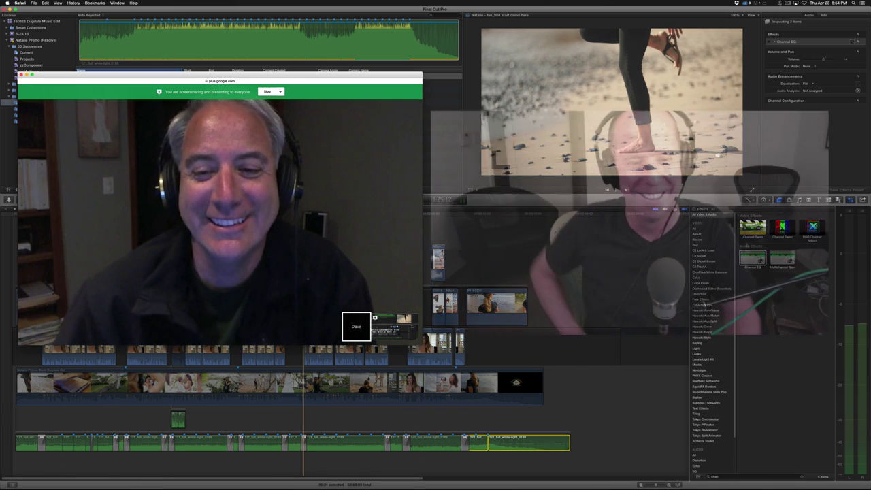